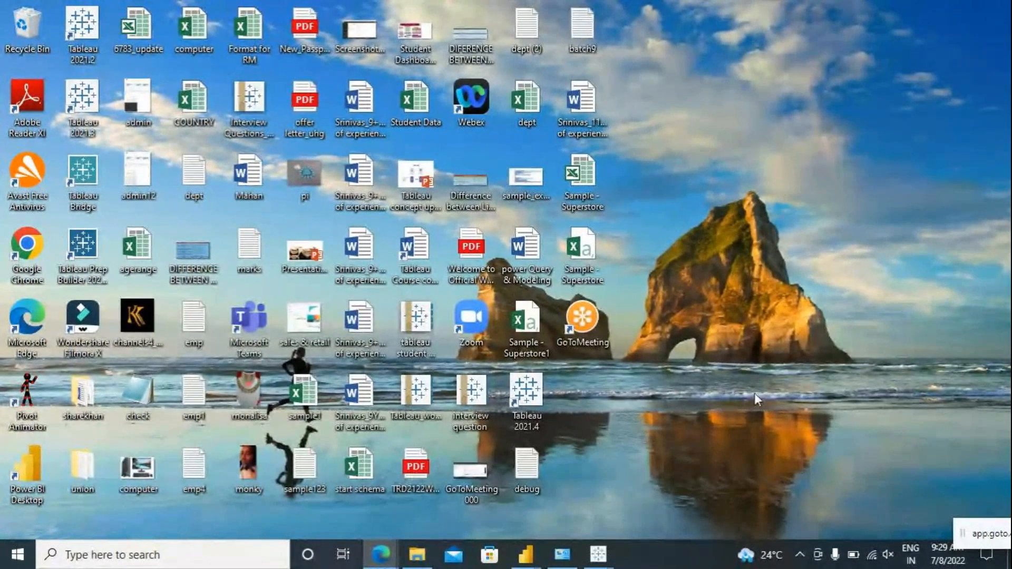
Switch to the open Tableau window and start a worksheet on the saved Sample - Superstore data source.
click(606, 548)
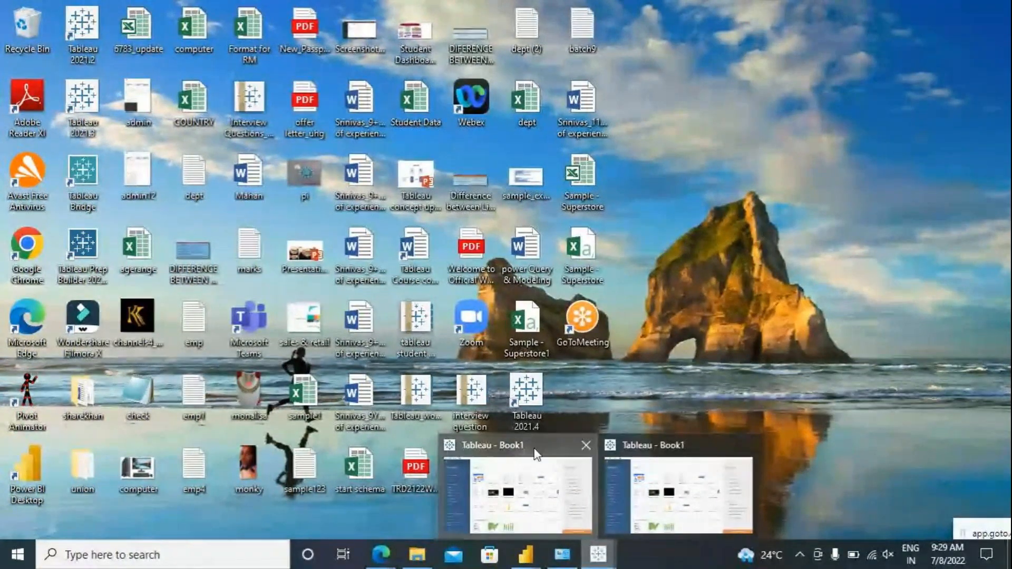
click(567, 491)
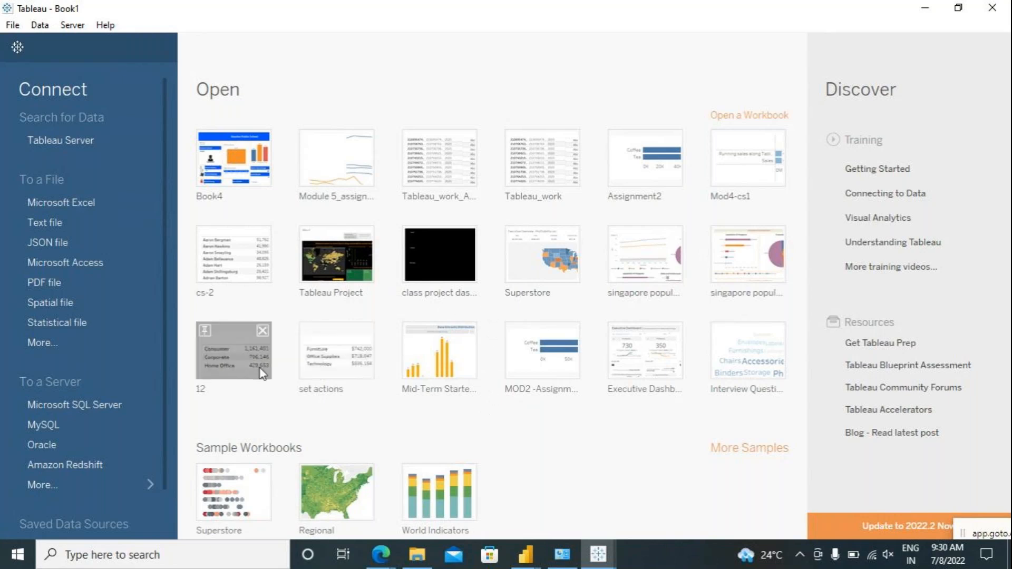
drag(164, 389, 166, 429)
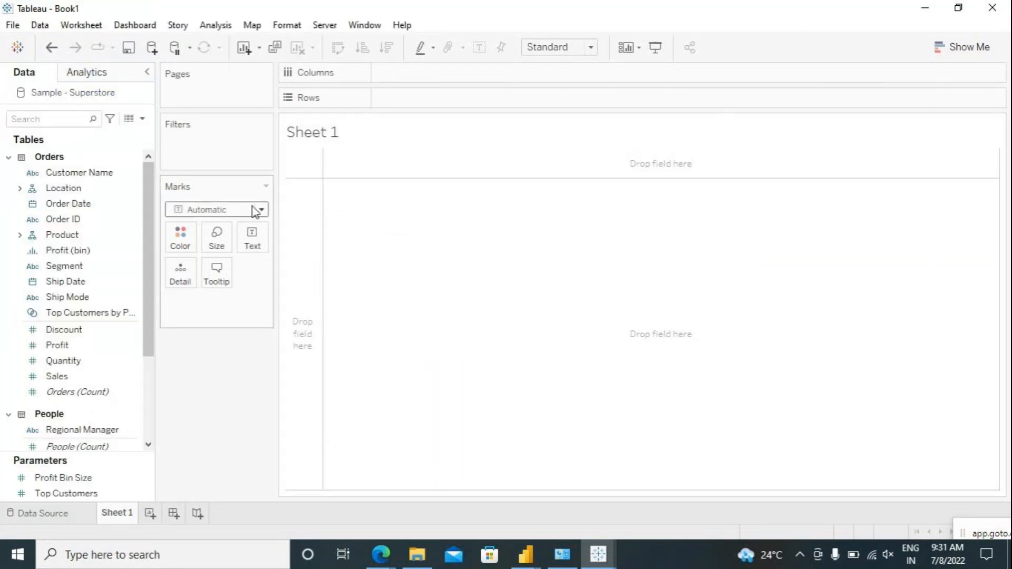
Widen the Marks card area and the Data pane so the full field names fit.
drag(277, 176, 343, 176)
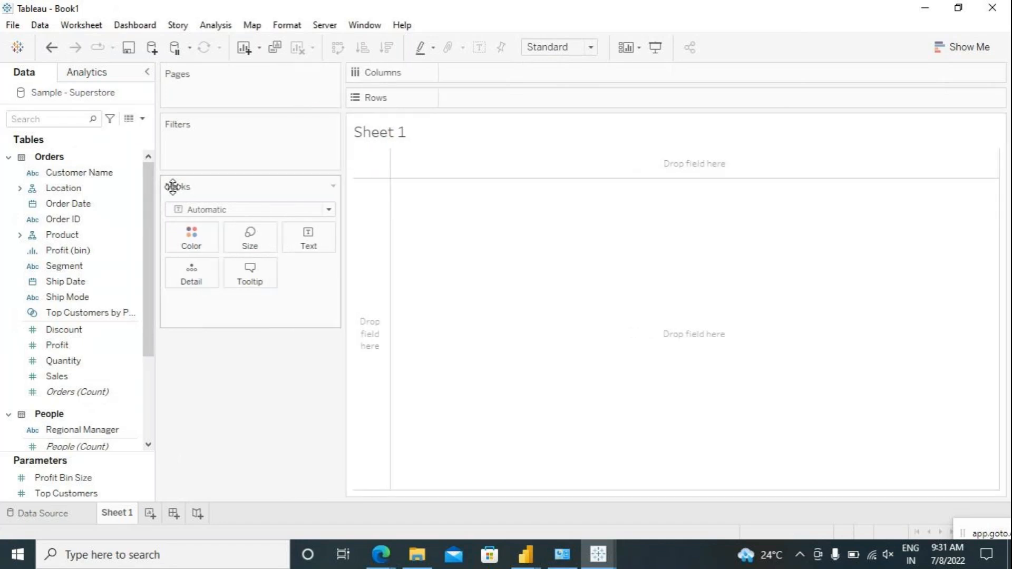
drag(156, 178, 188, 179)
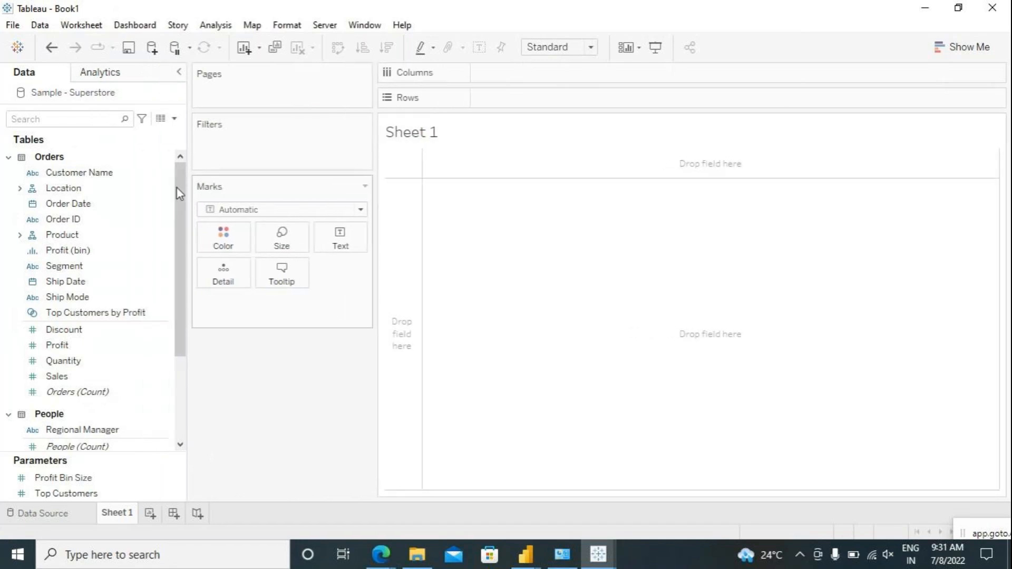
scroll(95, 250, down, 5)
scroll(126, 361, up, 3)
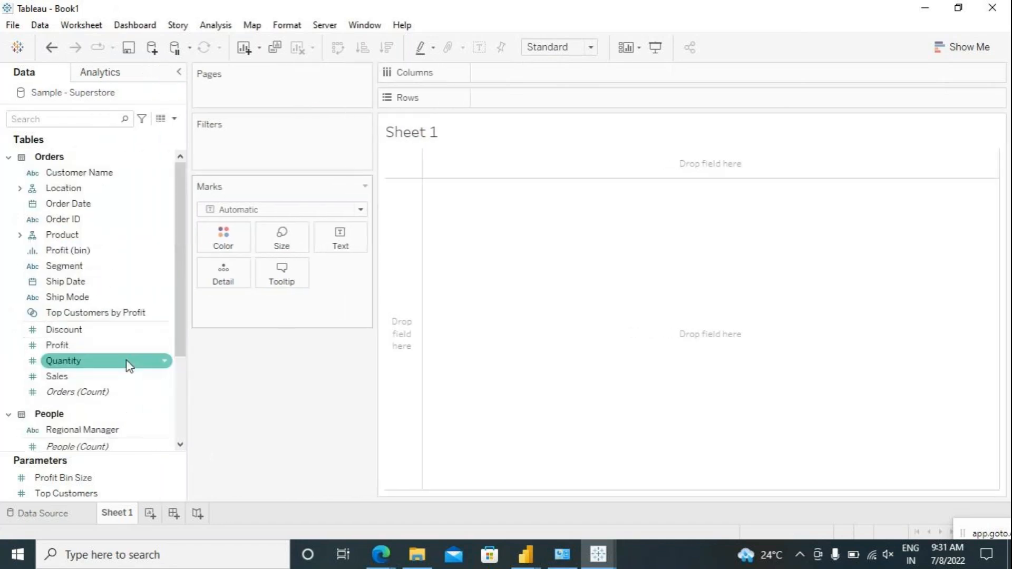
drag(181, 260, 95, 265)
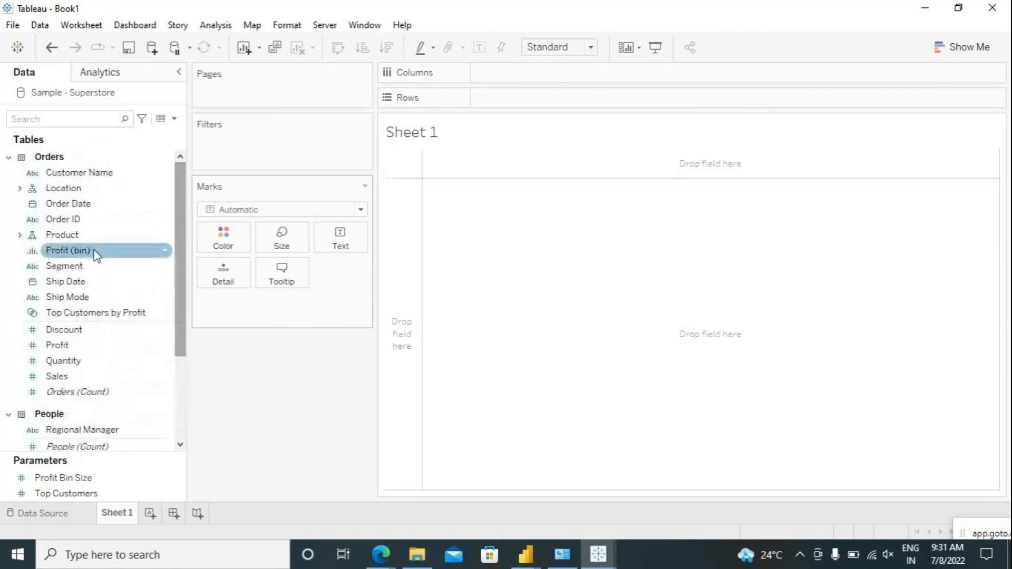
Build a bar chart with Sub-Category from the Product hierarchy on Rows and Sales on Columns.
click(20, 235)
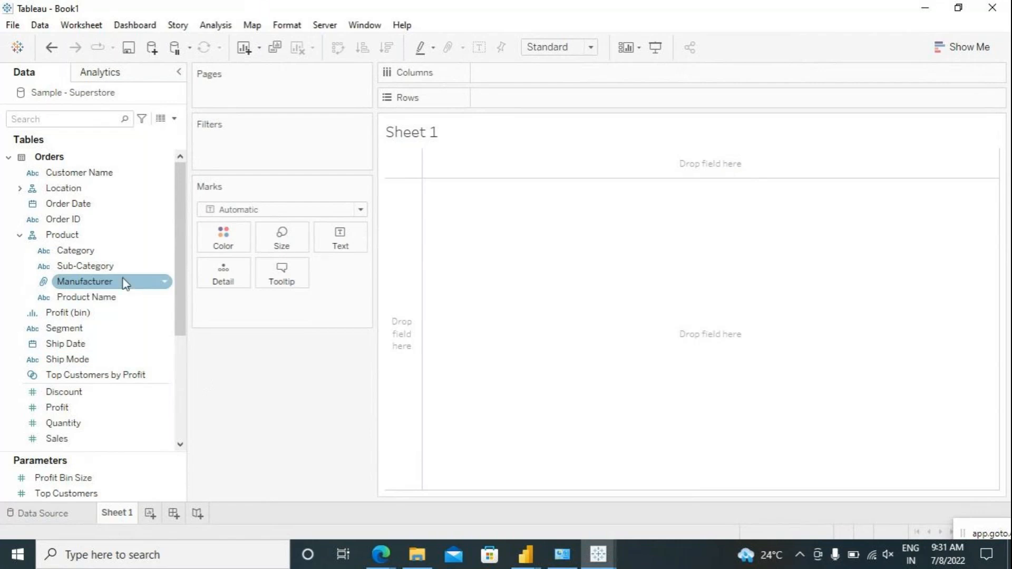
mouse_move(100, 272)
mouse_down()
mouse_move(473, 132)
mouse_move(508, 105)
mouse_up()
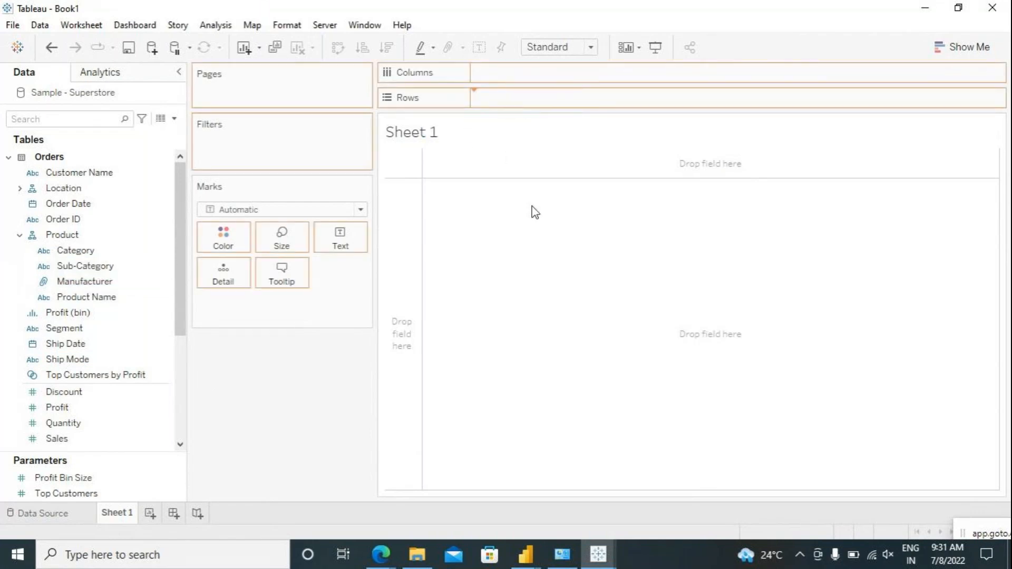
drag(504, 221, 505, 220)
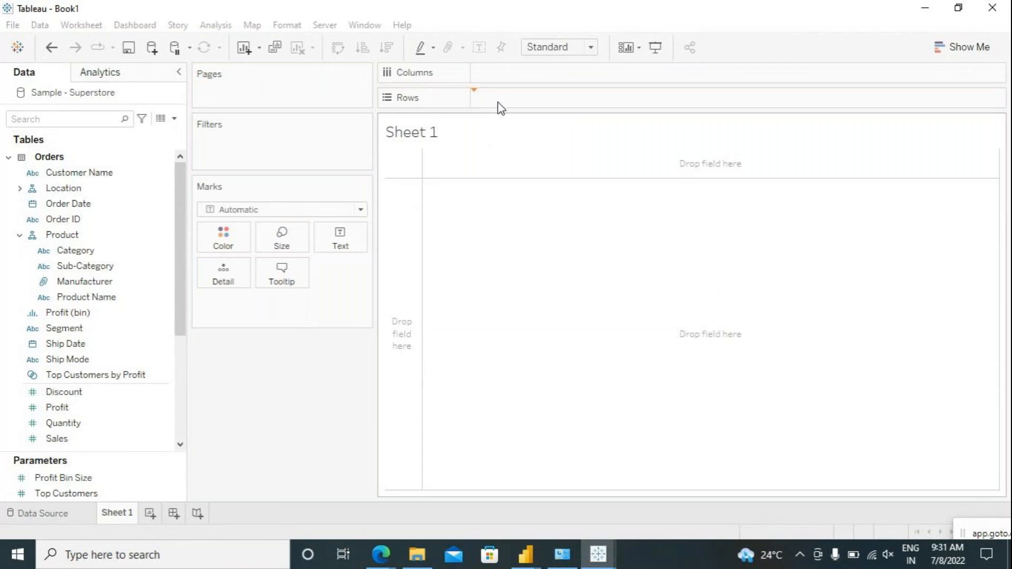
drag(500, 109, 500, 103)
click(93, 381)
click(74, 440)
drag(74, 439, 559, 292)
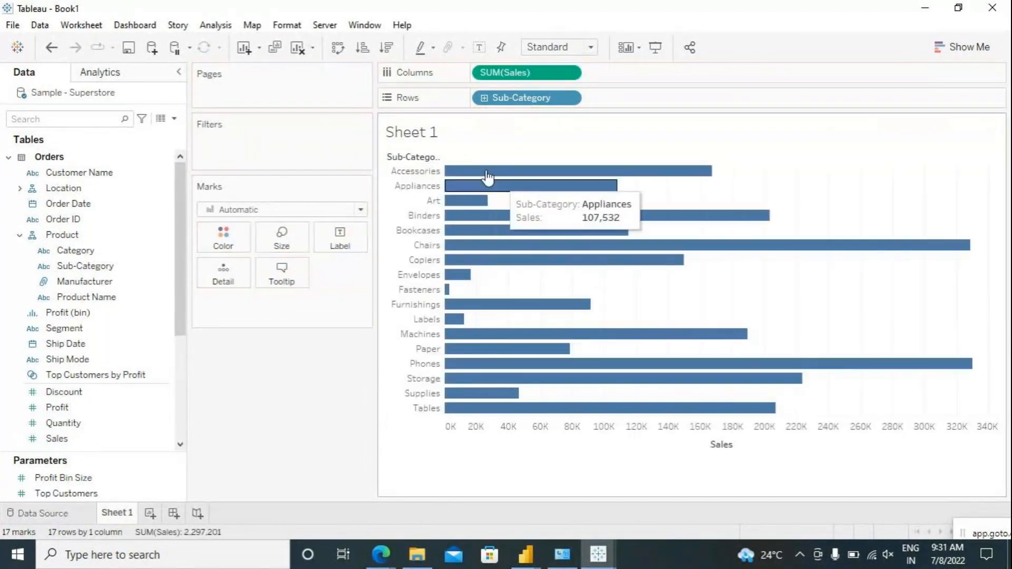
Sort the sub-categories in descending order of Sales and show mark labels on the bars.
click(389, 48)
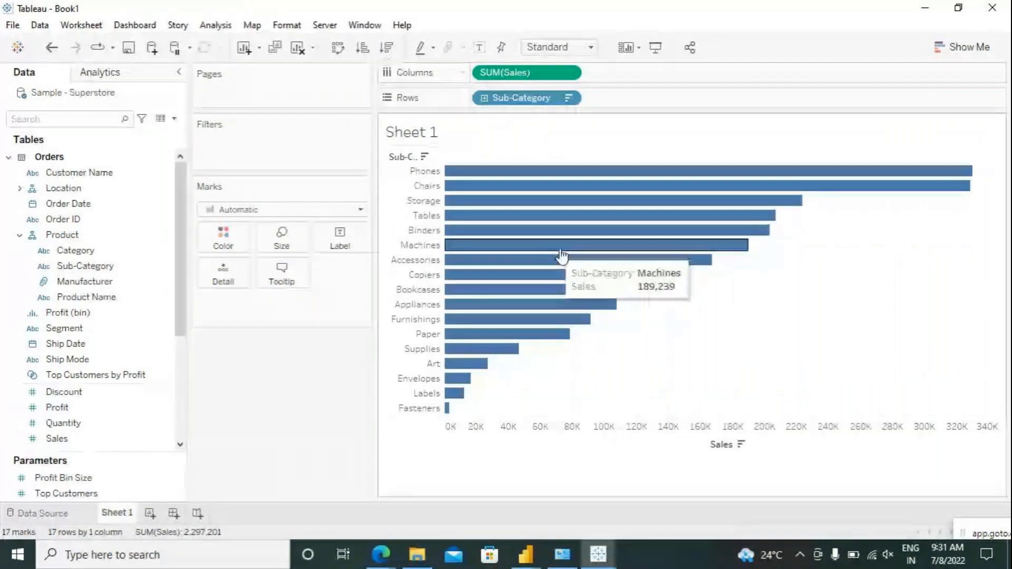
click(478, 50)
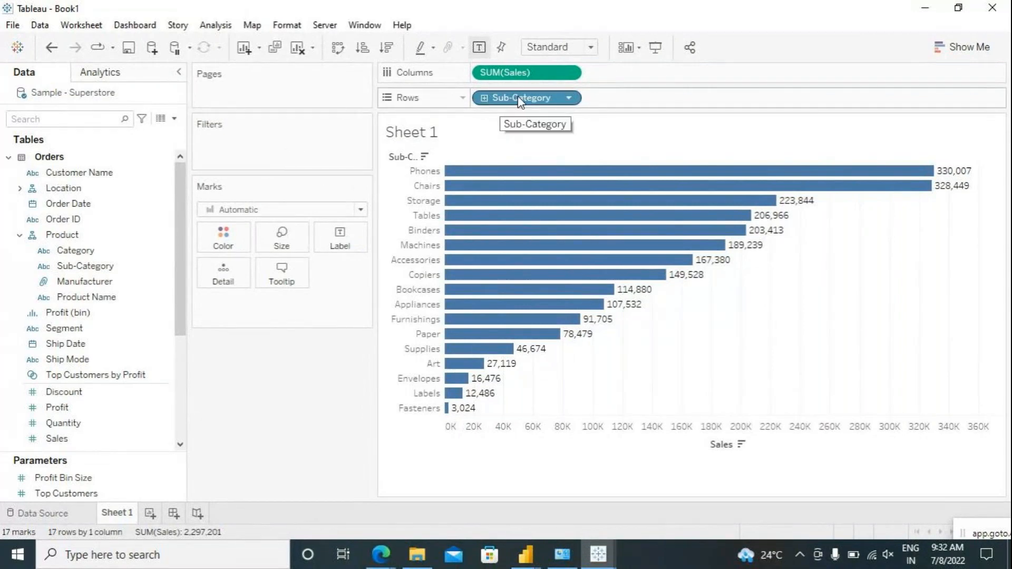
Filter Sub-Category to the top 5 by the sum of Sales.
drag(520, 101, 300, 145)
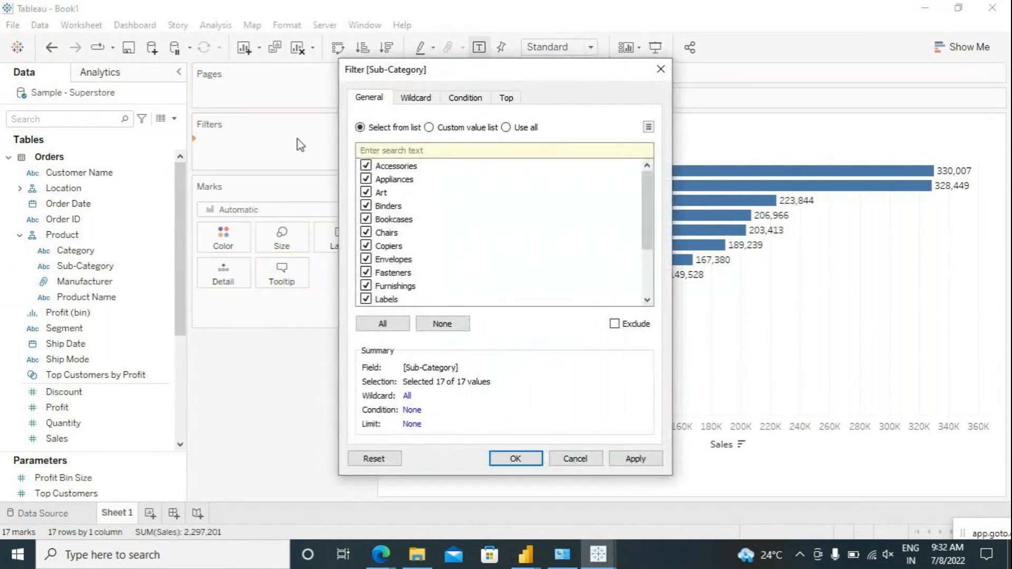
click(366, 178)
click(515, 100)
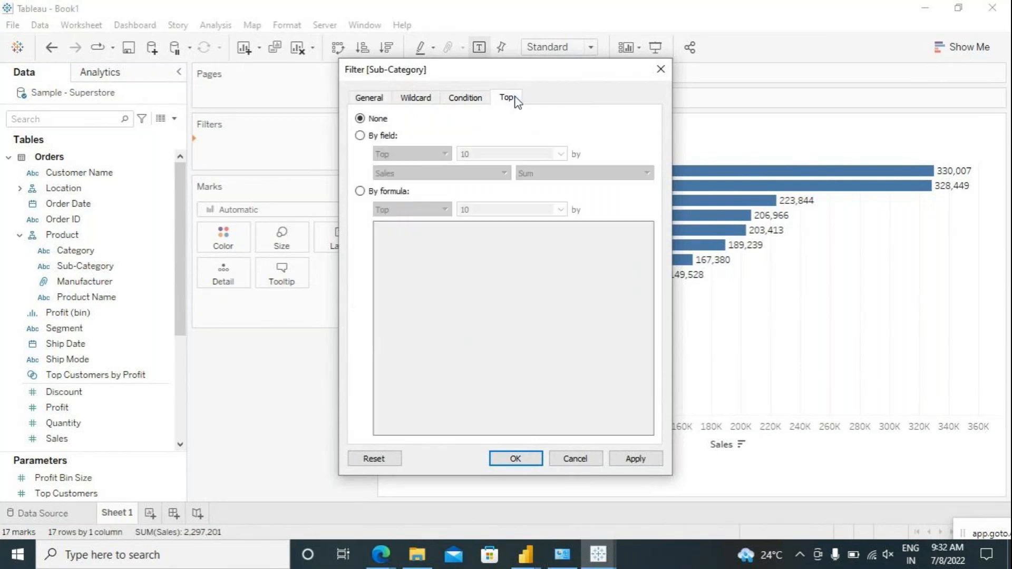
click(360, 136)
double_click(465, 154)
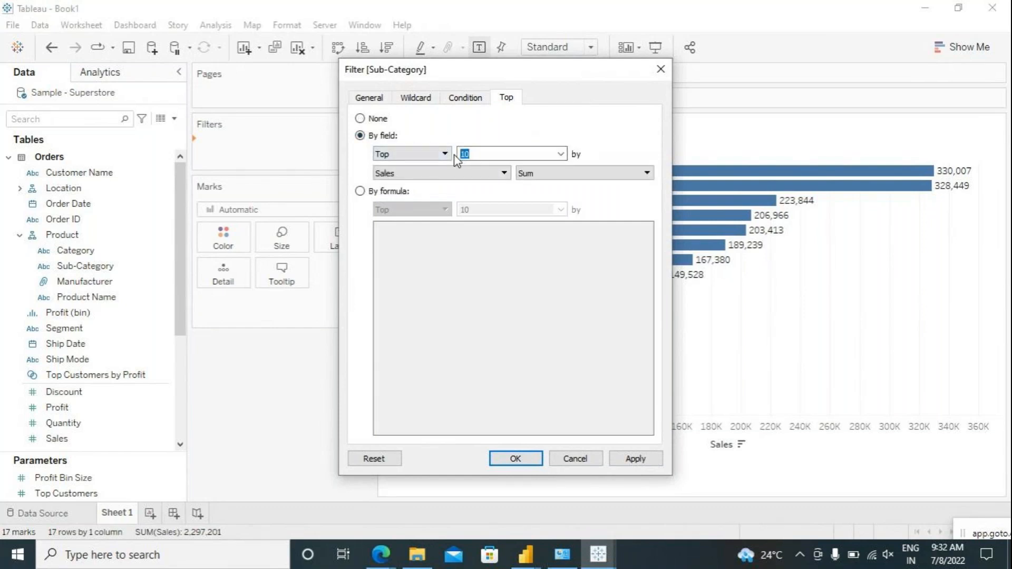
text(5)
click(636, 459)
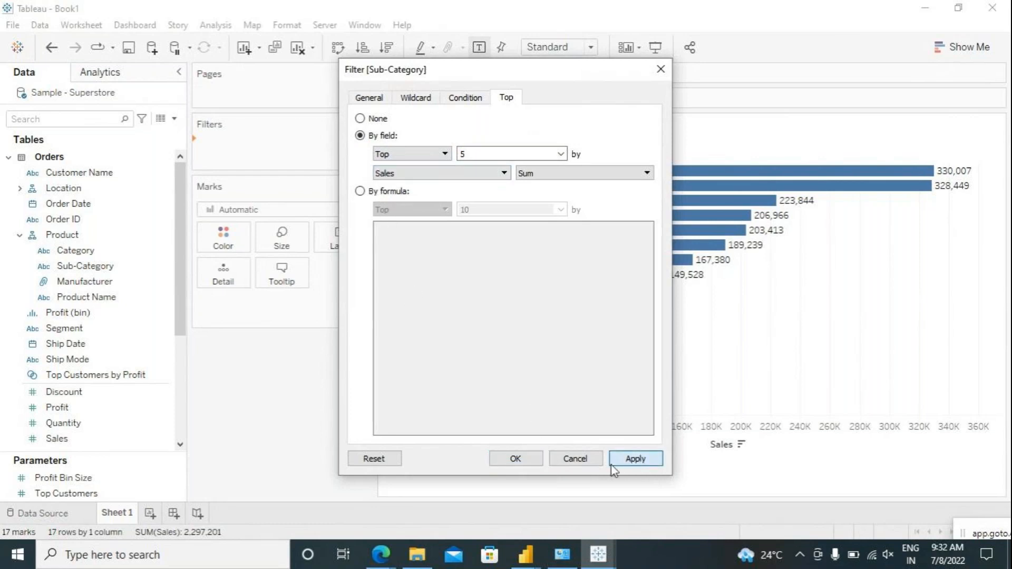
click(515, 459)
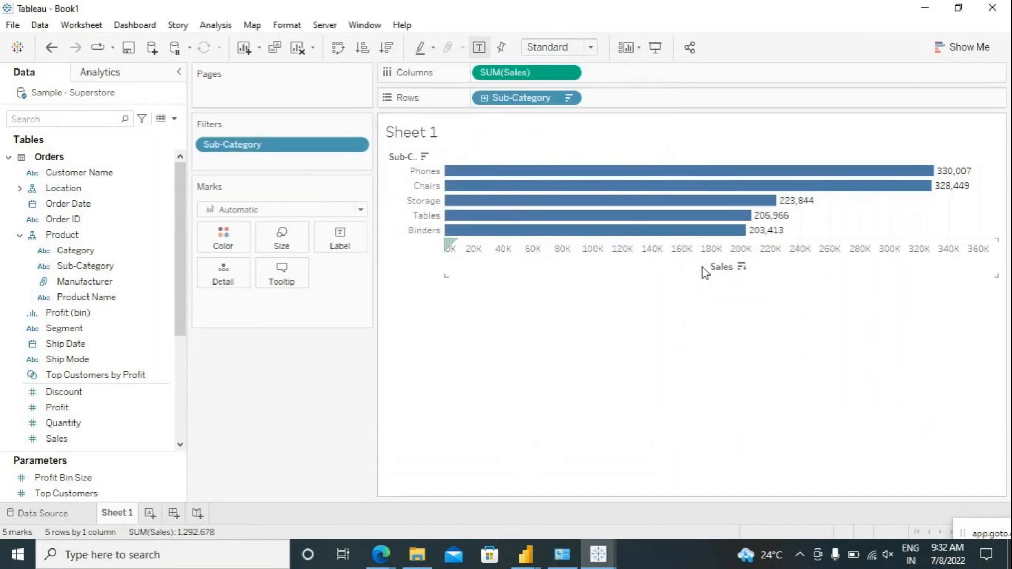
Create a new dashboard and place Sheet 1 on it.
mouse_move(755, 190)
click(173, 513)
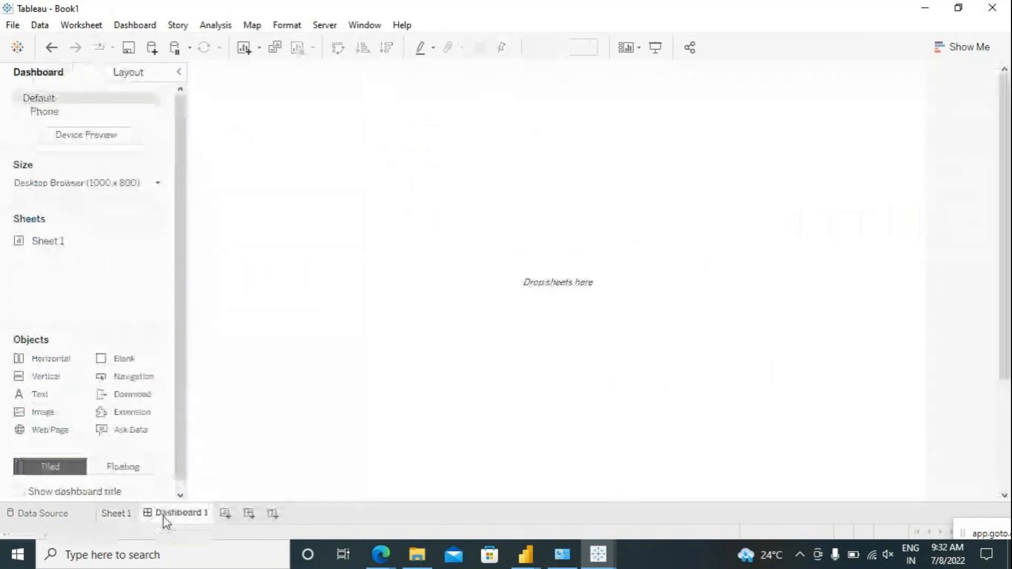
drag(51, 246, 368, 239)
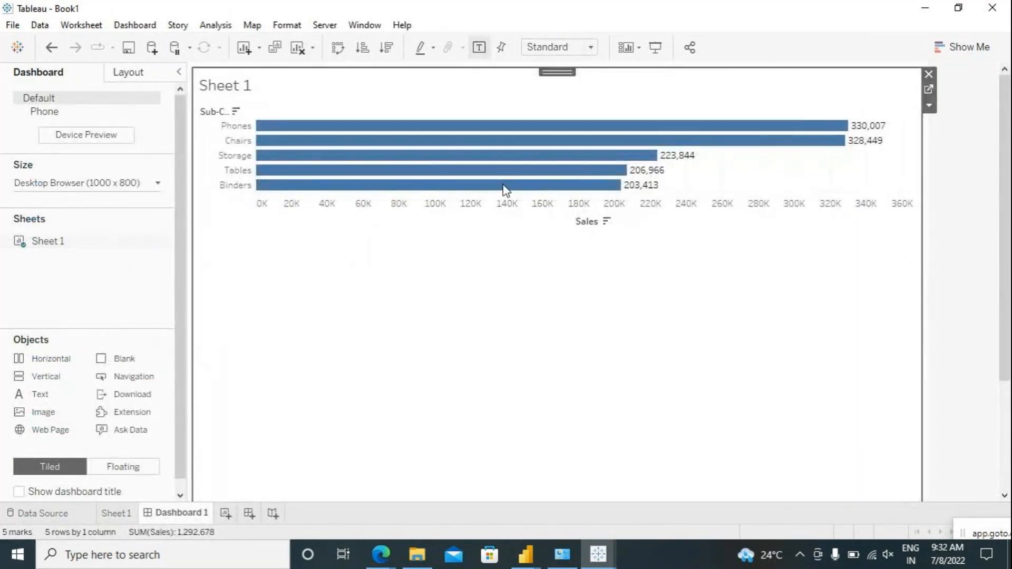
Replace the sheet's title text on the dashboard with "top 5 subcategories".
right_click(346, 83)
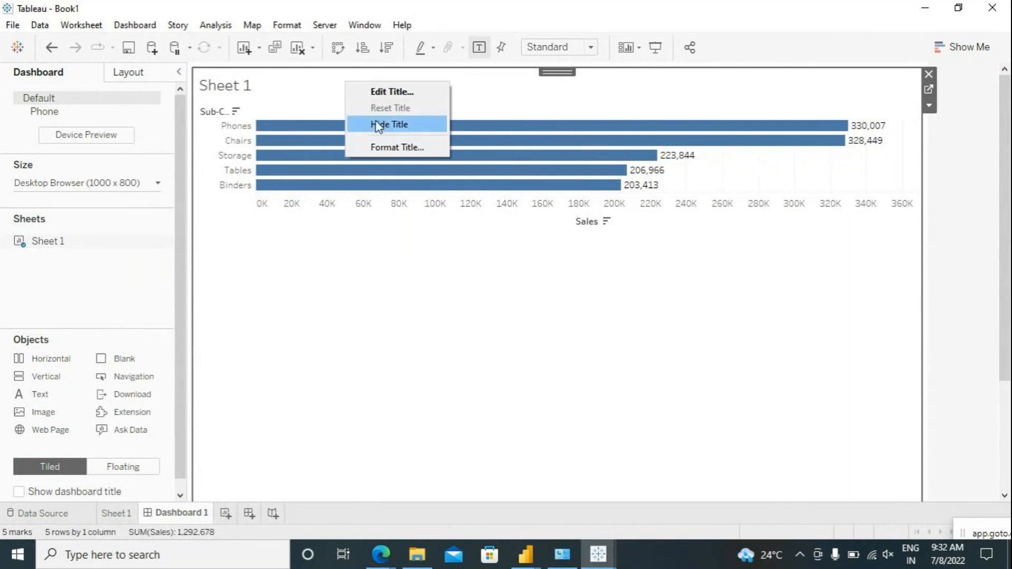
click(385, 92)
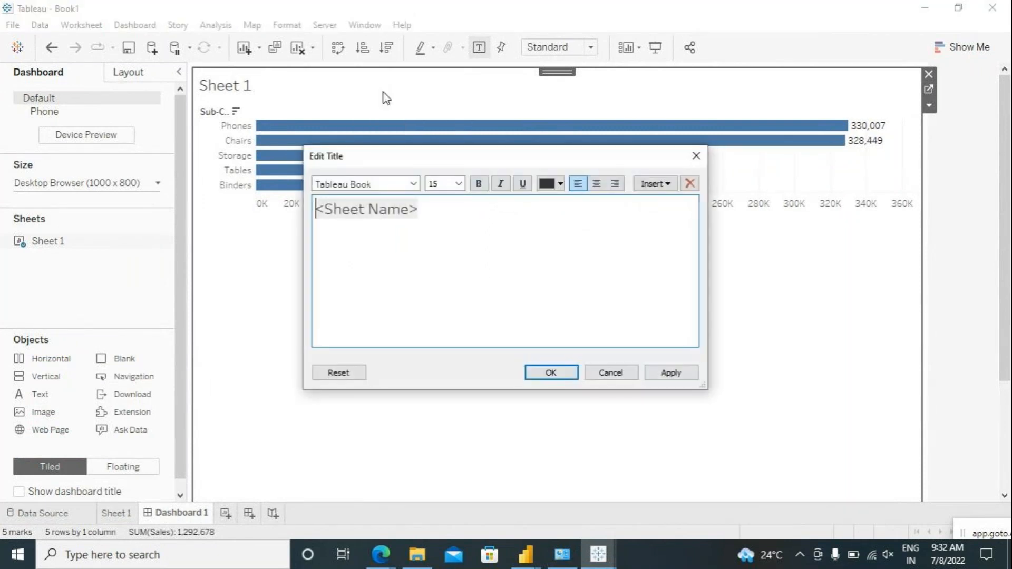
drag(431, 211, 327, 209)
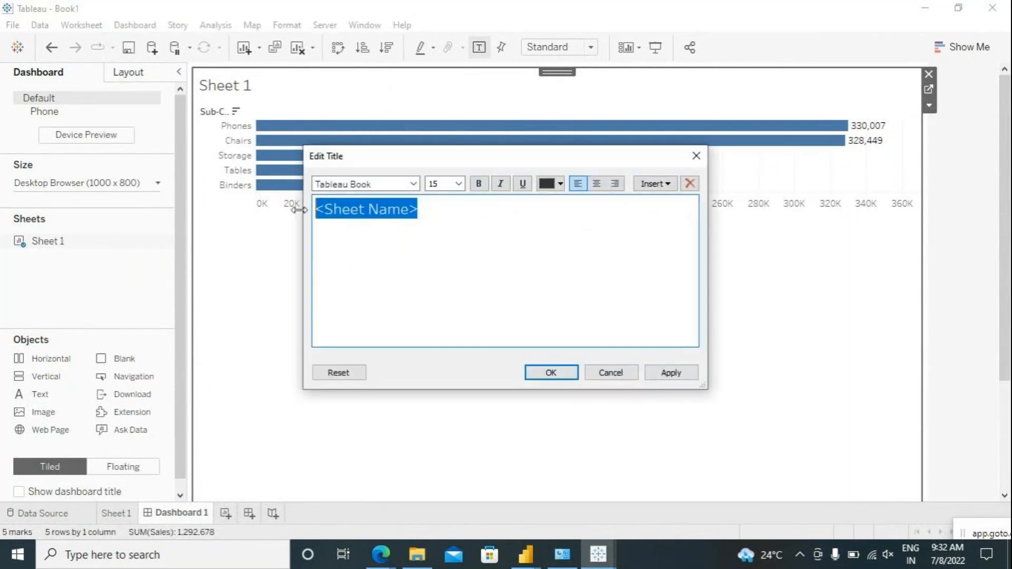
text(top)
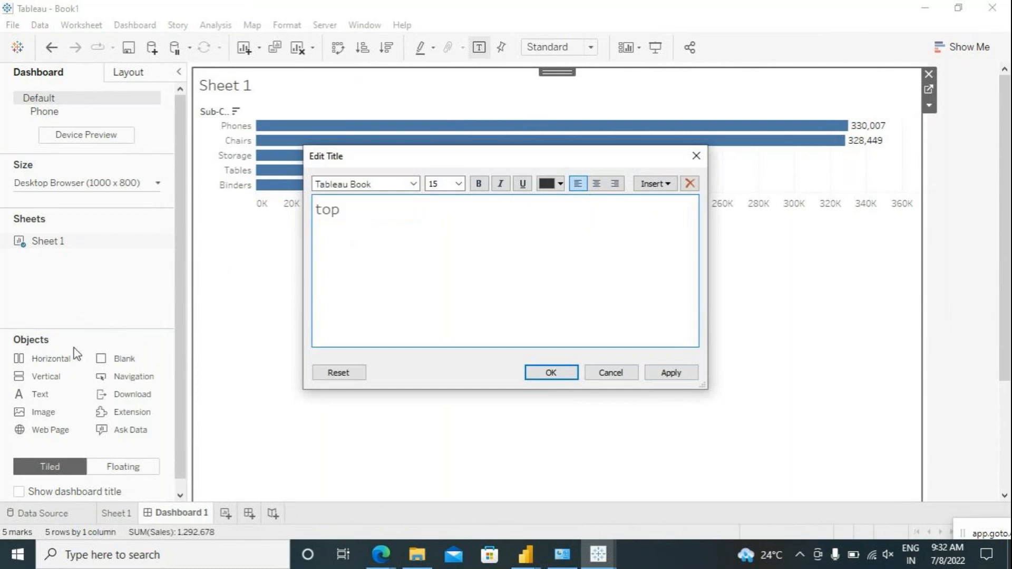
text( 5 )
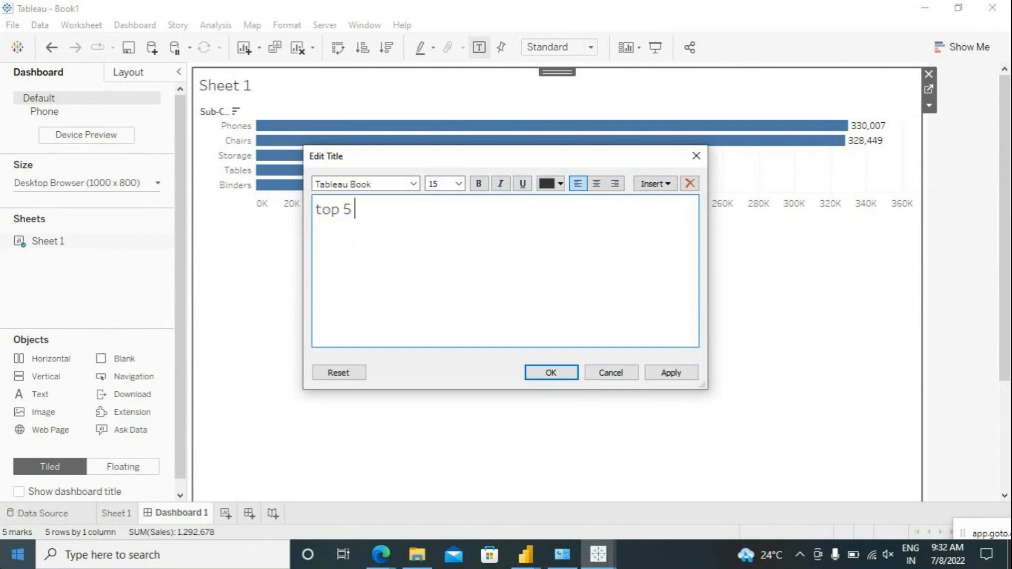
text(subcato)
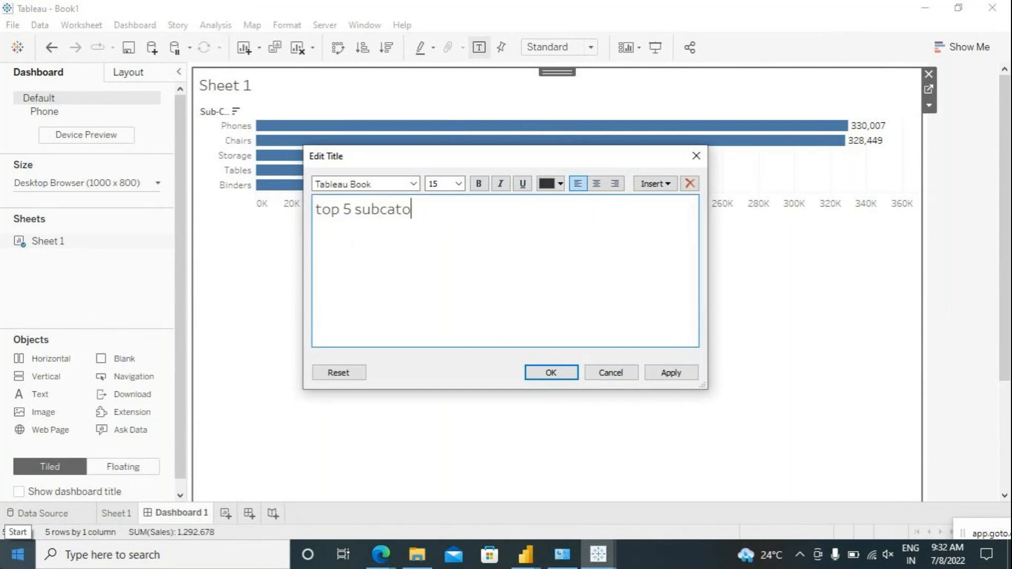
key(BackSpace)
text(egories)
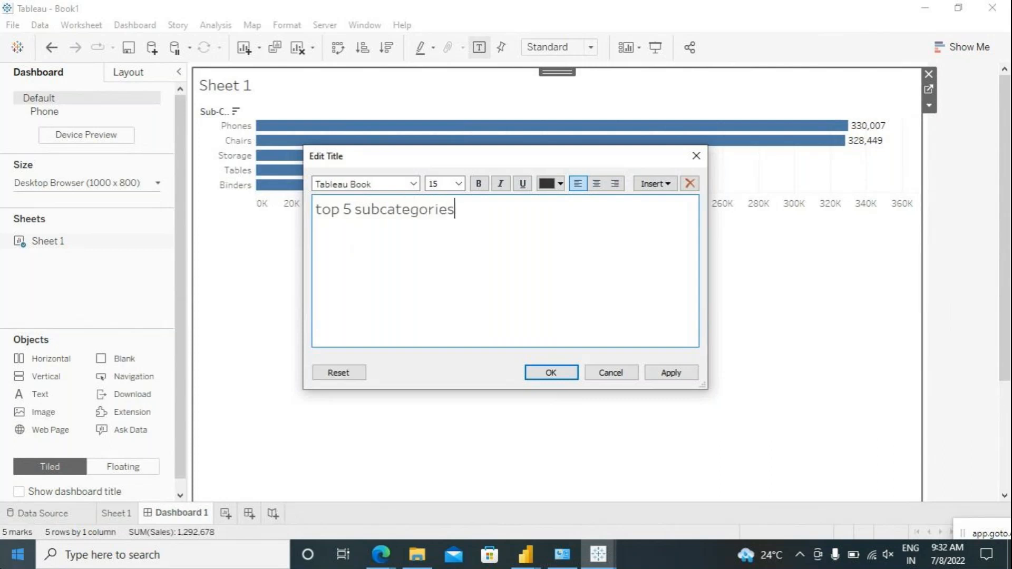
Make the whole "top 5 subcategories" title bold and apply the title changes.
drag(453, 218, 305, 214)
click(414, 183)
click(379, 243)
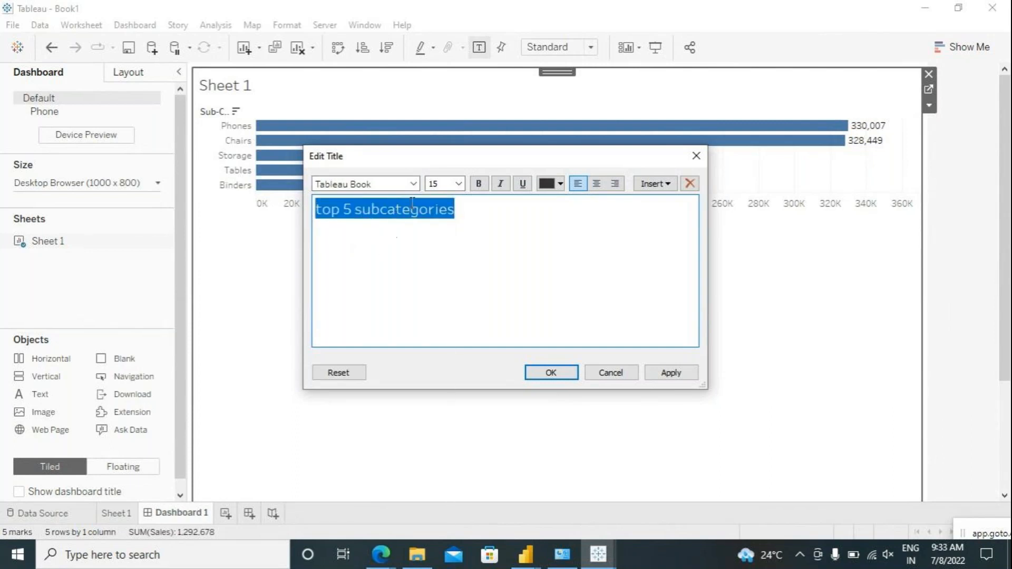
click(413, 184)
click(368, 243)
click(479, 183)
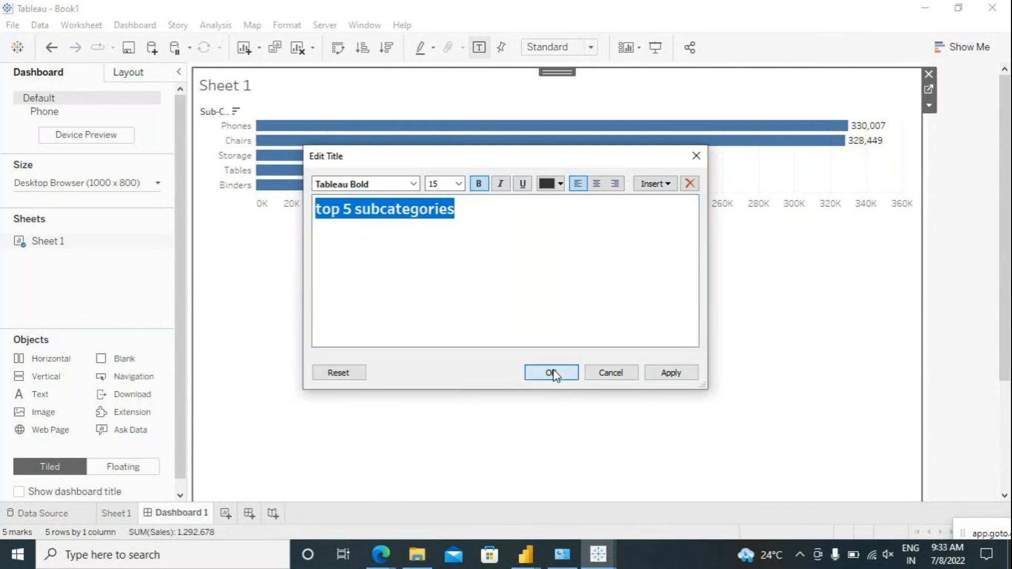
click(551, 373)
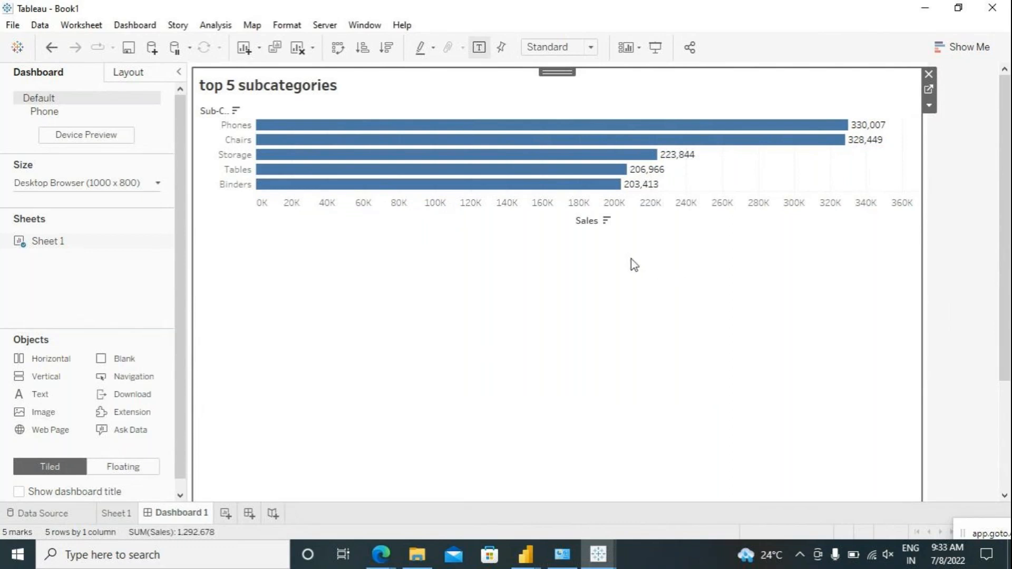
View the dashboard in presentation mode and return to editing.
click(656, 49)
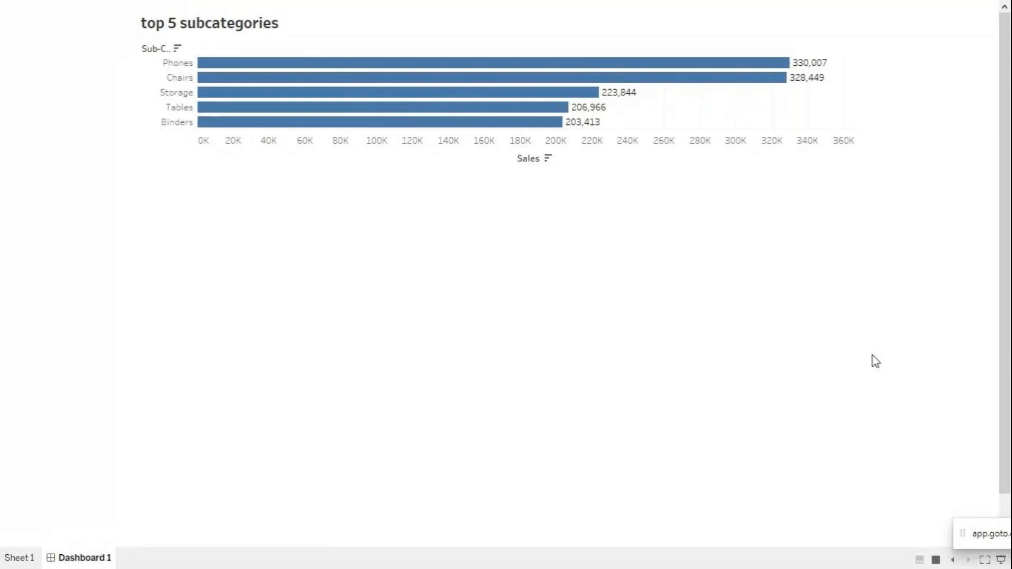
key(Escape)
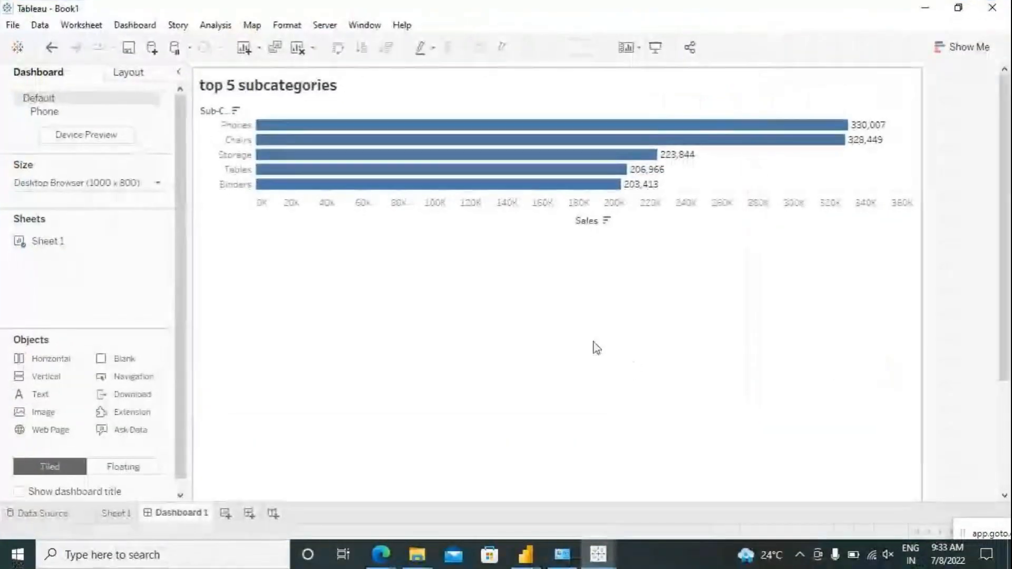
Go to Sheet 1 from the dashboard and set the Sub-Category filter to the top 10 by sum of Sales.
click(691, 176)
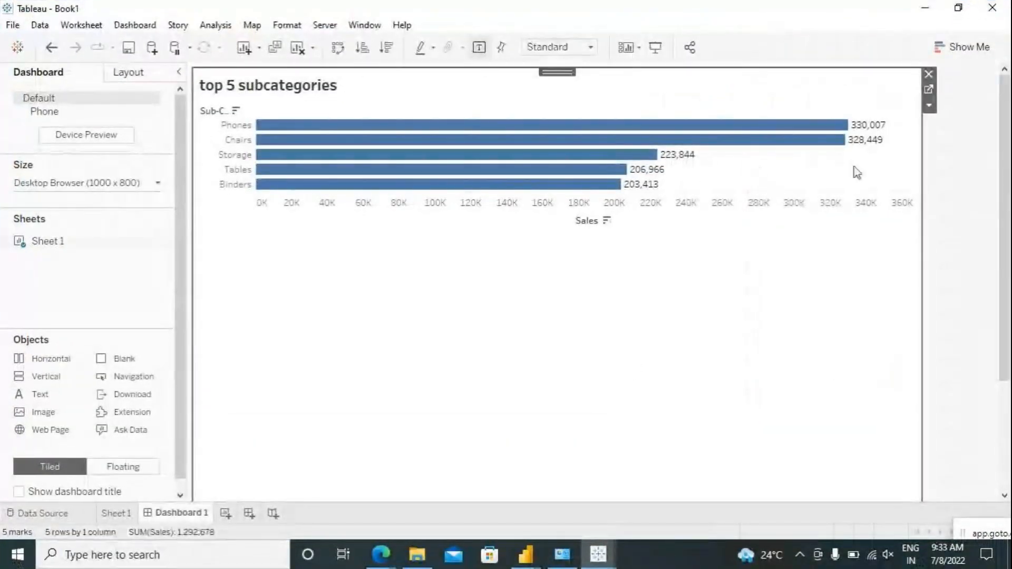
click(929, 89)
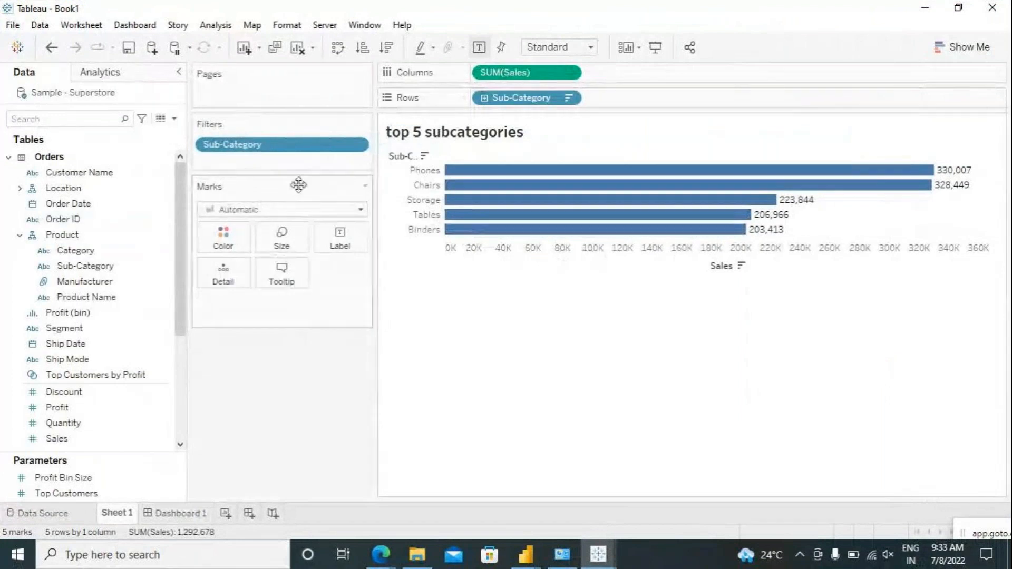
click(361, 145)
click(293, 164)
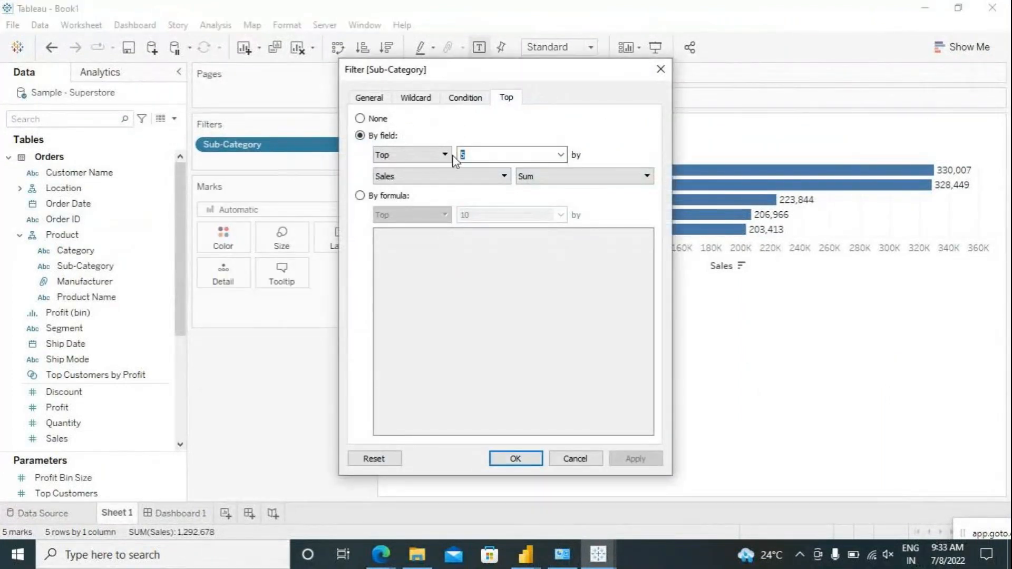
text(10)
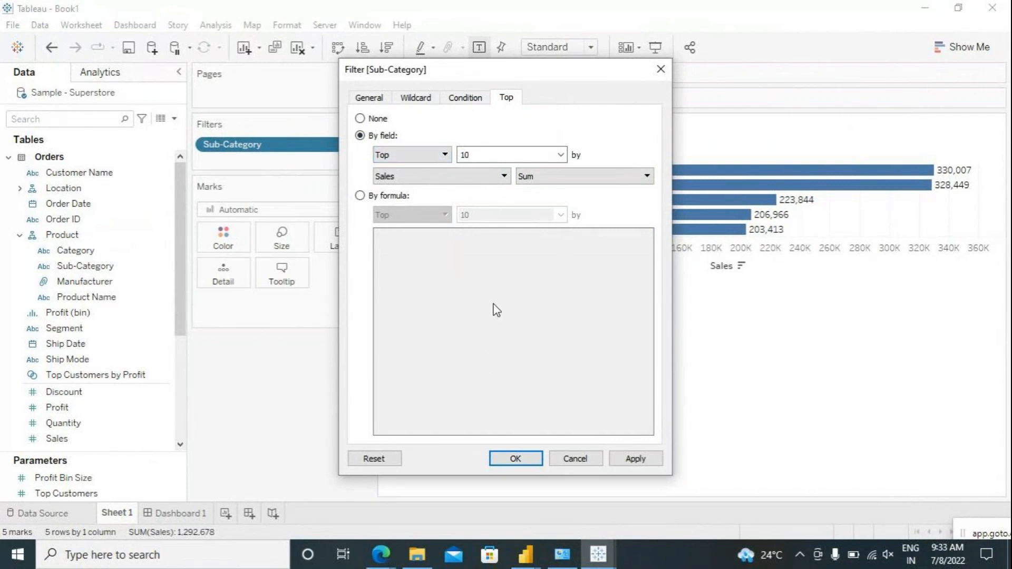
click(522, 458)
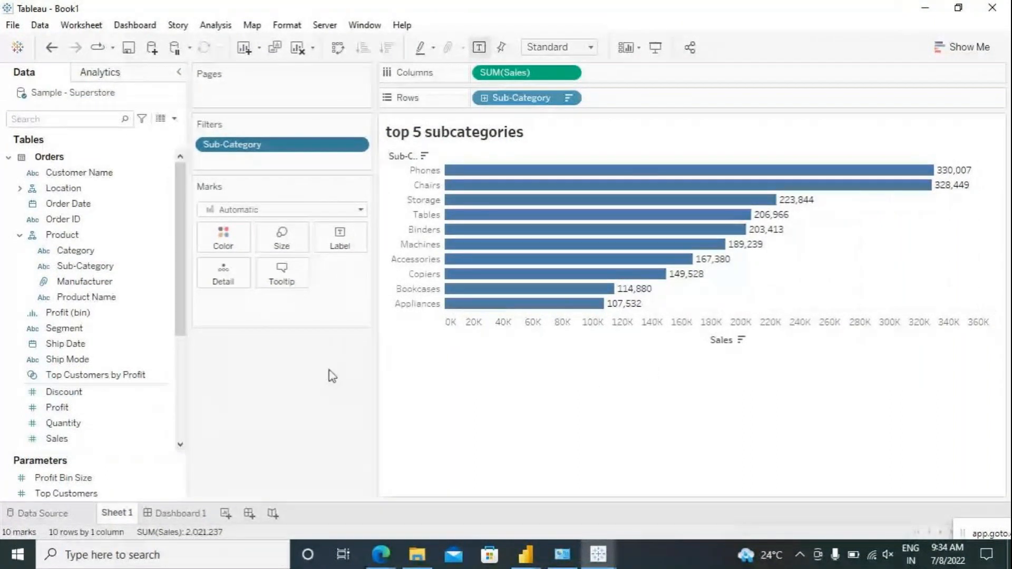
Enlarge the Parameters area and start a new parameter named TopN.
drag(135, 452, 144, 409)
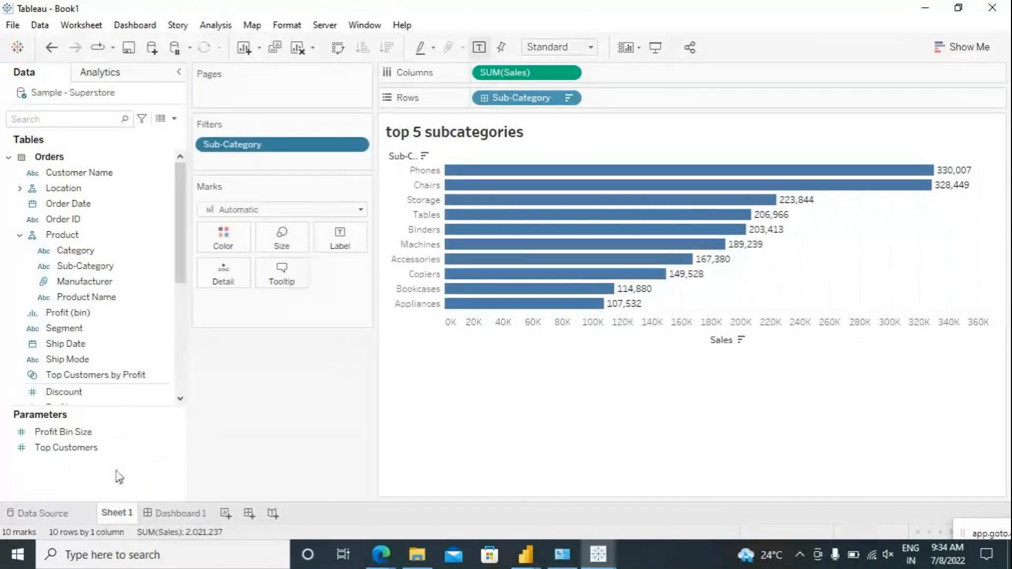
click(121, 433)
right_click(106, 473)
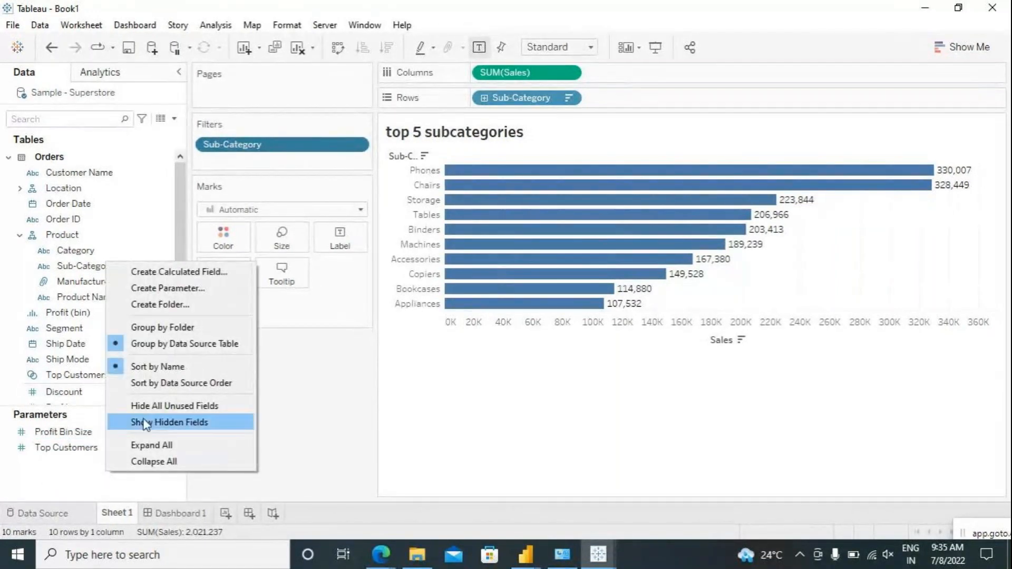
click(172, 289)
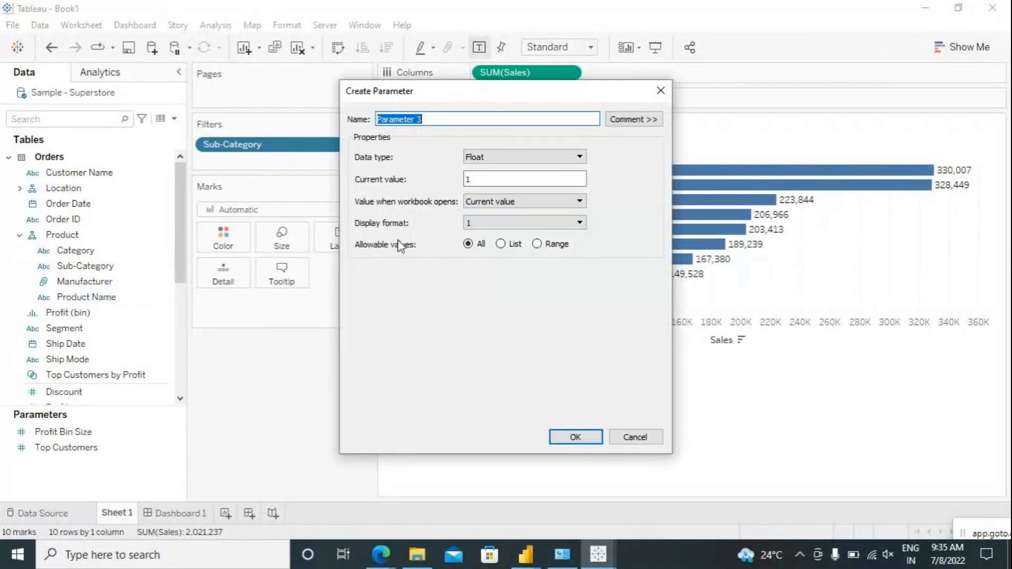
drag(433, 120, 365, 124)
text(Top)
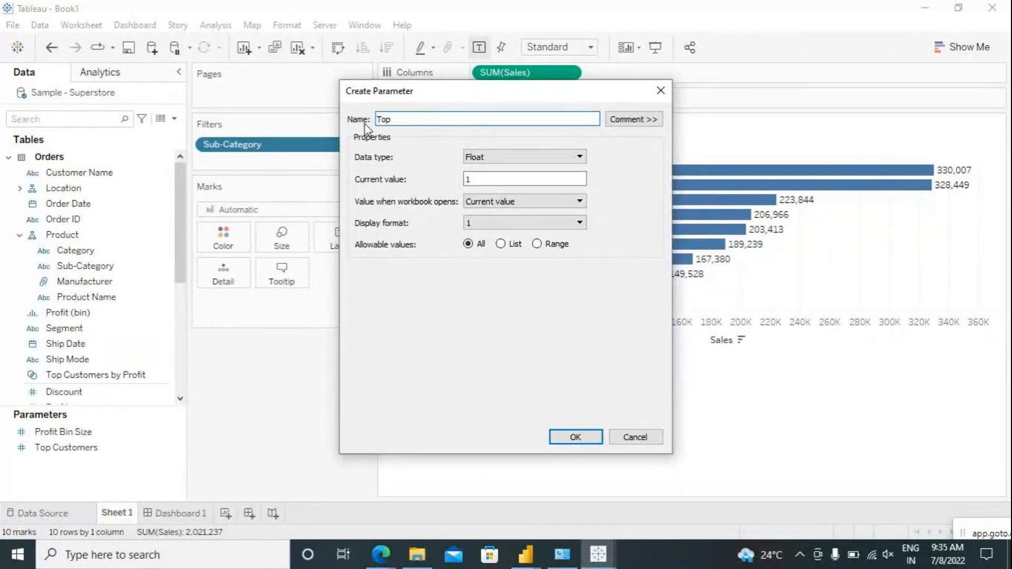
text(N)
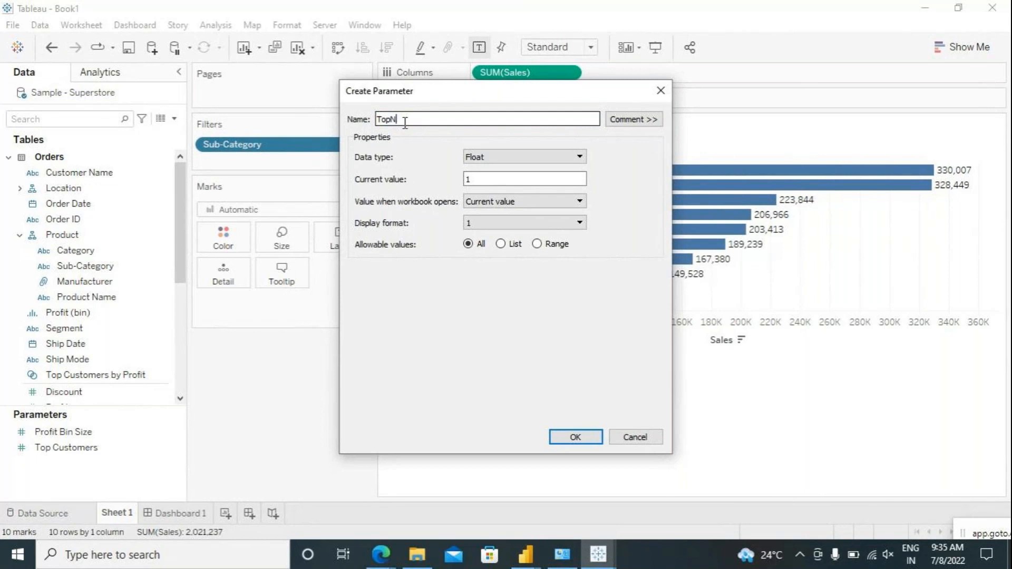
drag(392, 117, 411, 121)
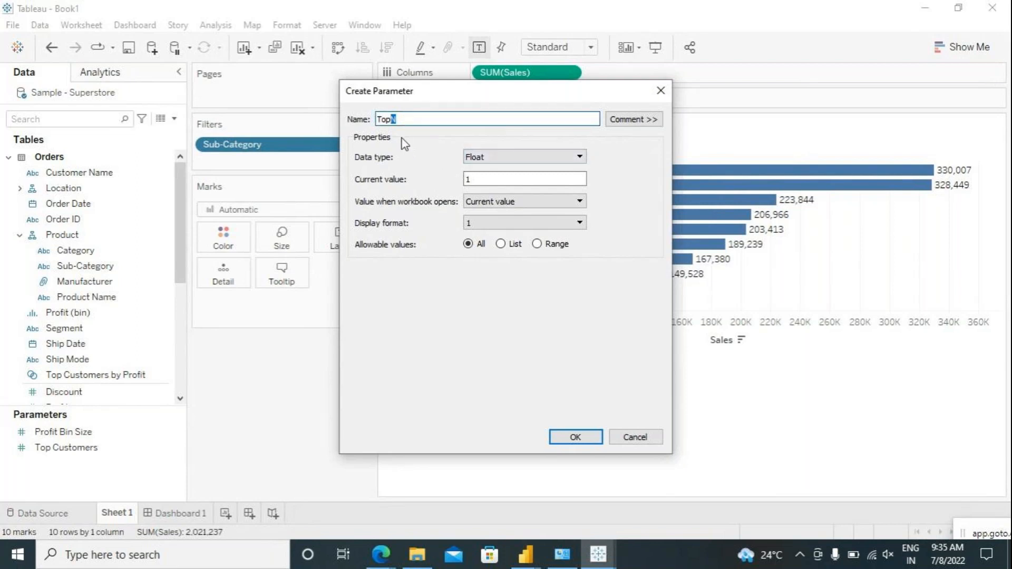
click(408, 118)
Set the new parameter's data type to Integer and its current value to 5.
click(480, 158)
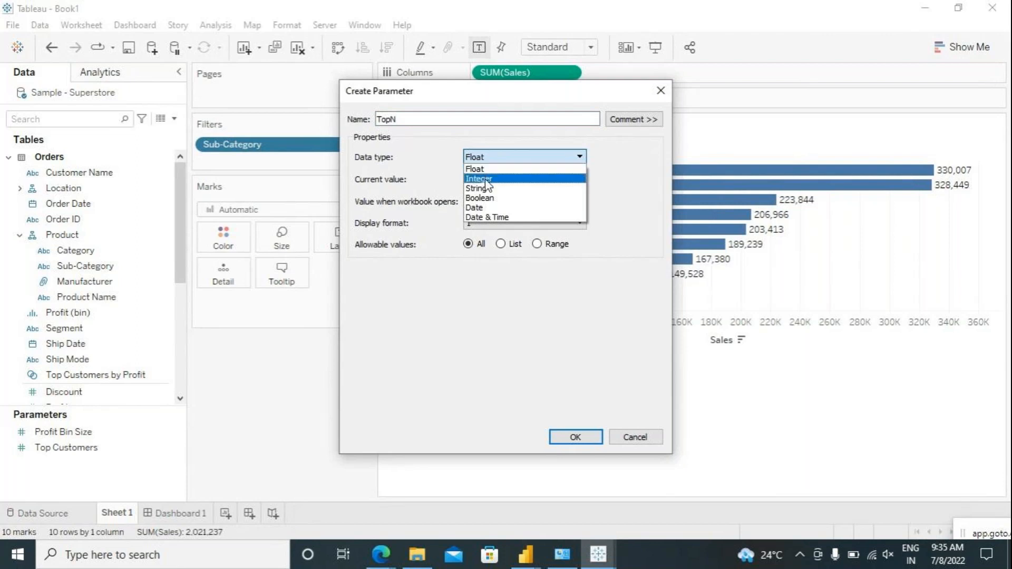
click(486, 174)
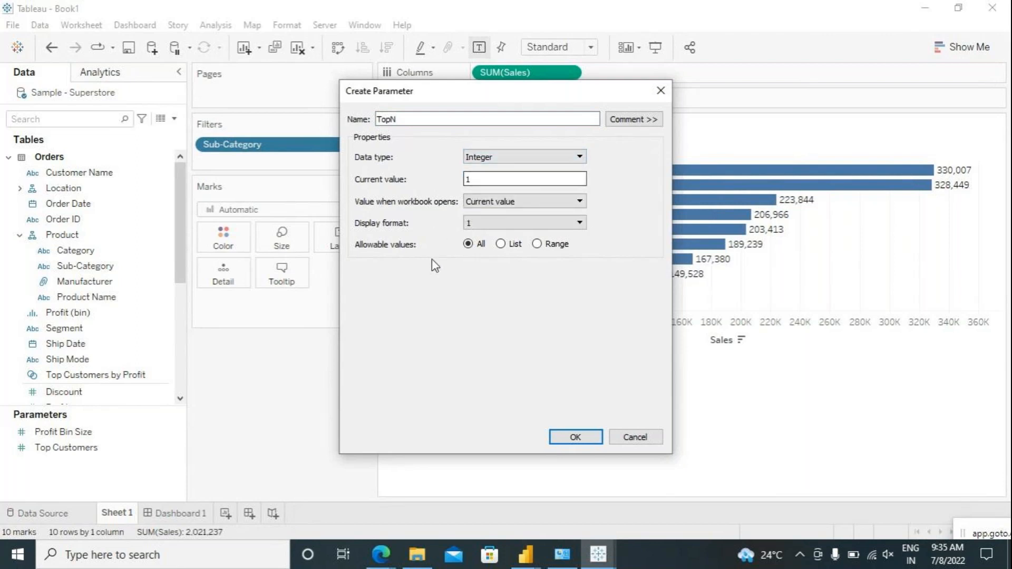
double_click(467, 179)
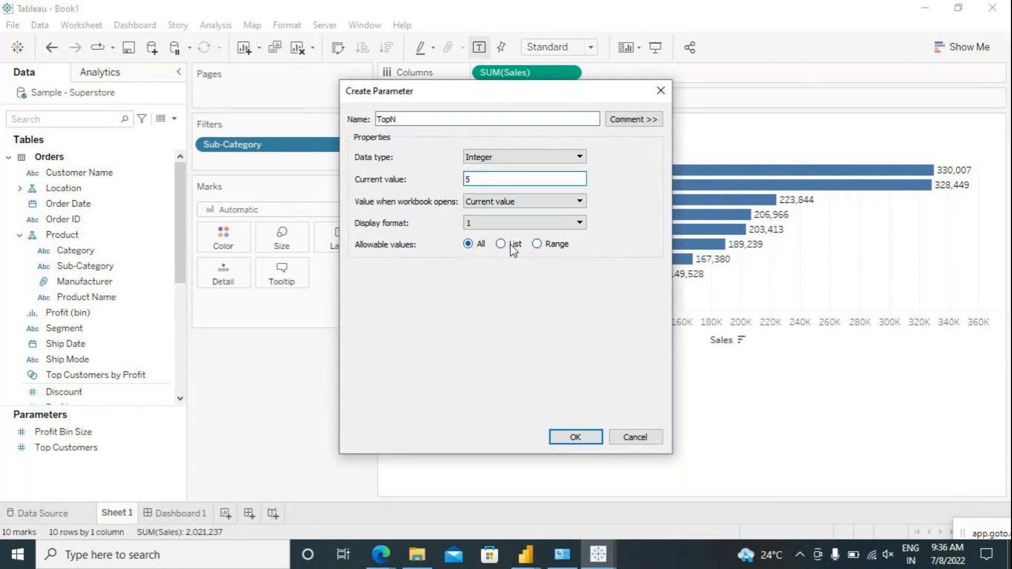
Limit the parameter's allowable values to a range with minimum 1 and maximum 17.
click(537, 244)
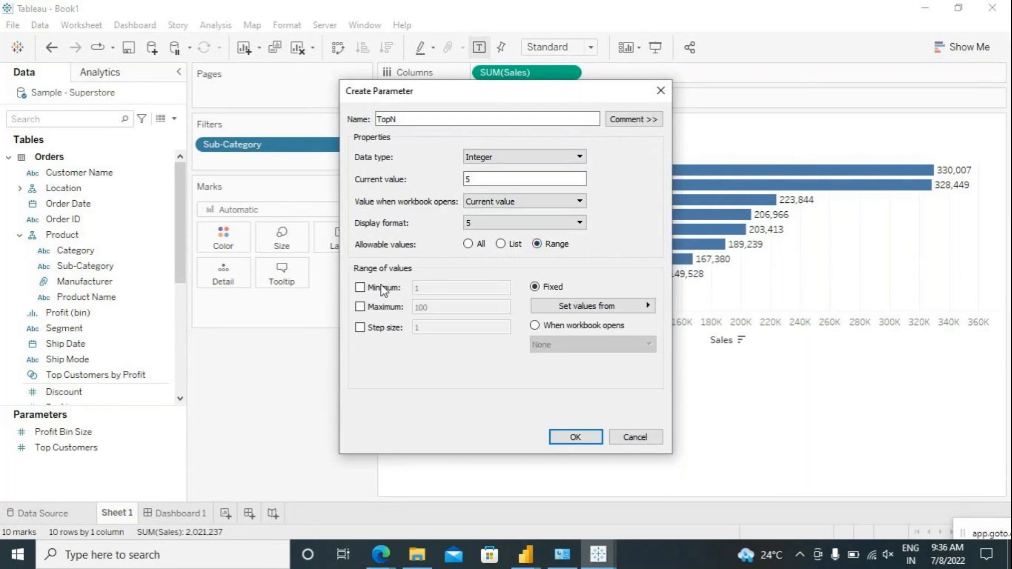
click(360, 288)
click(360, 307)
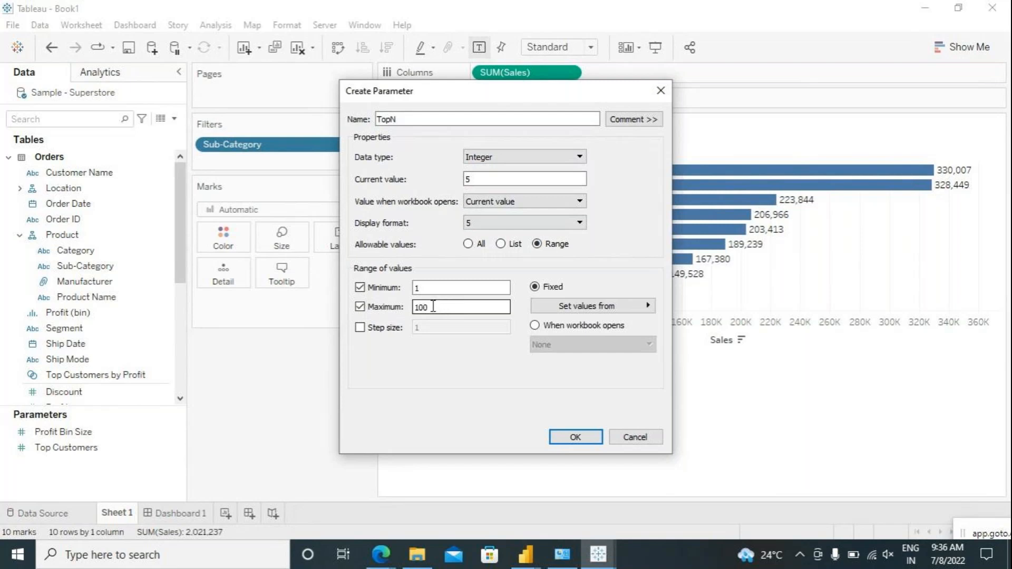
drag(433, 307, 410, 305)
text(17)
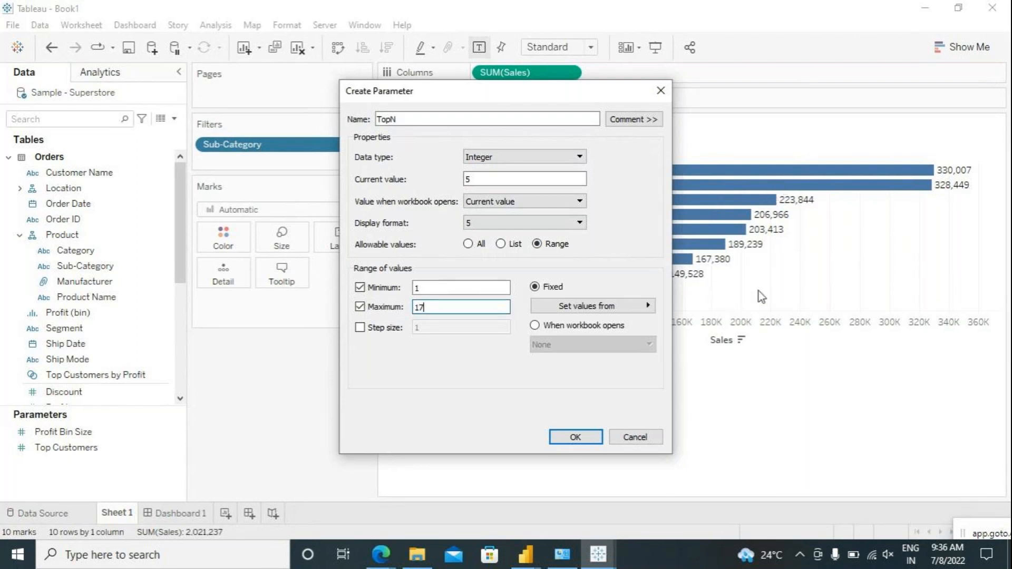
drag(430, 309, 412, 307)
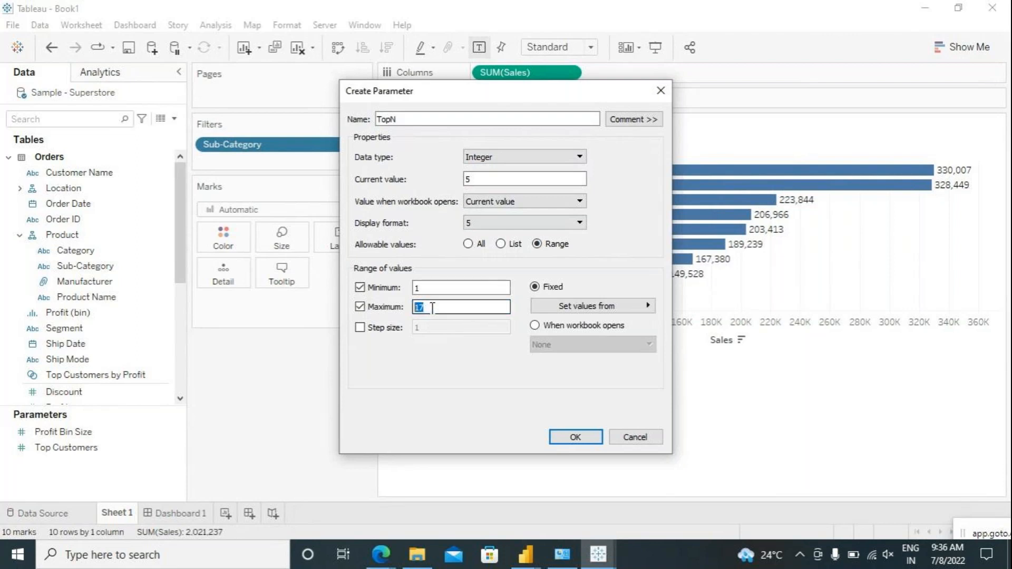
Give the parameter range a step size of 2 and create the parameter.
click(360, 329)
click(422, 328)
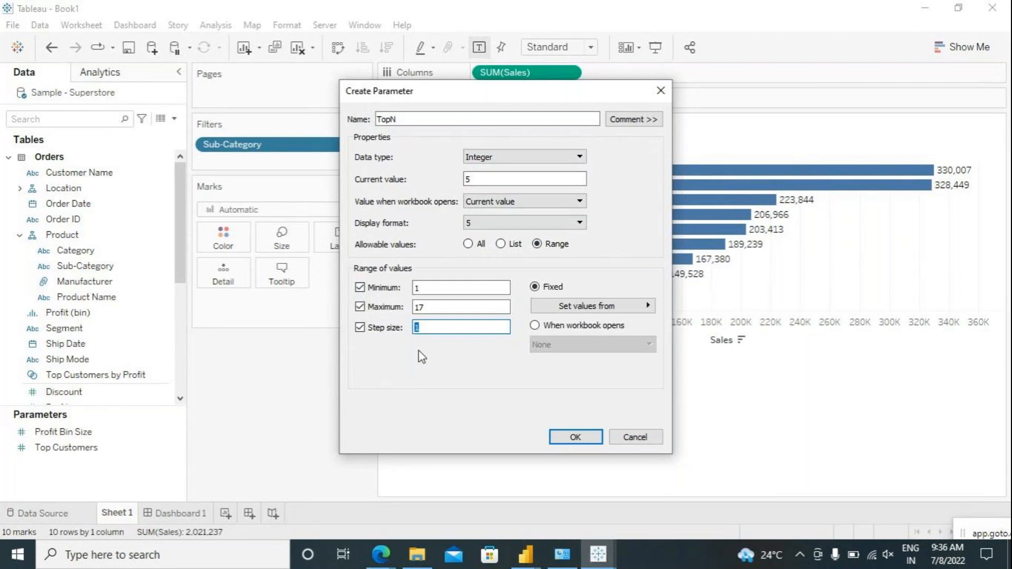
click(425, 288)
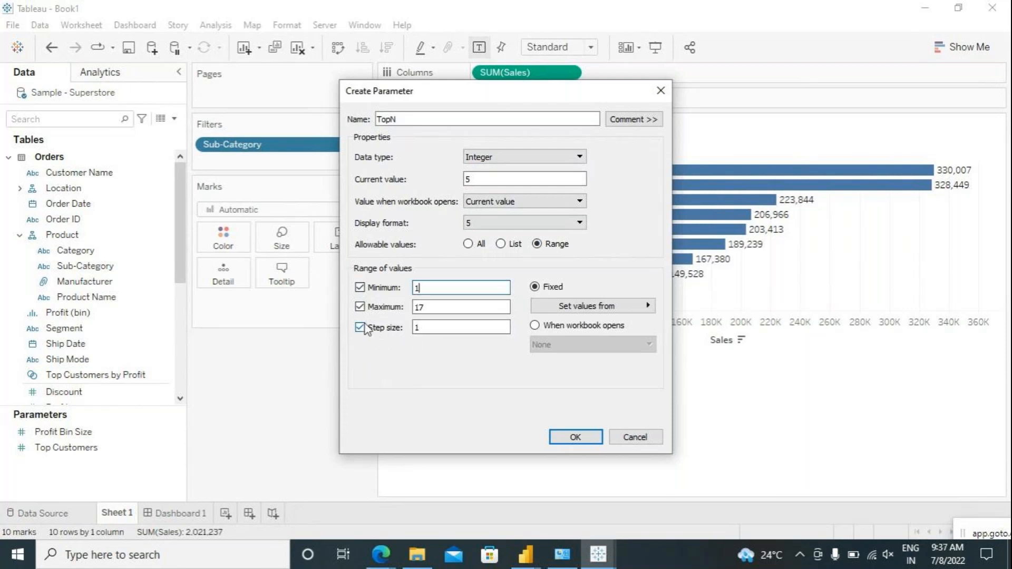
double_click(415, 328)
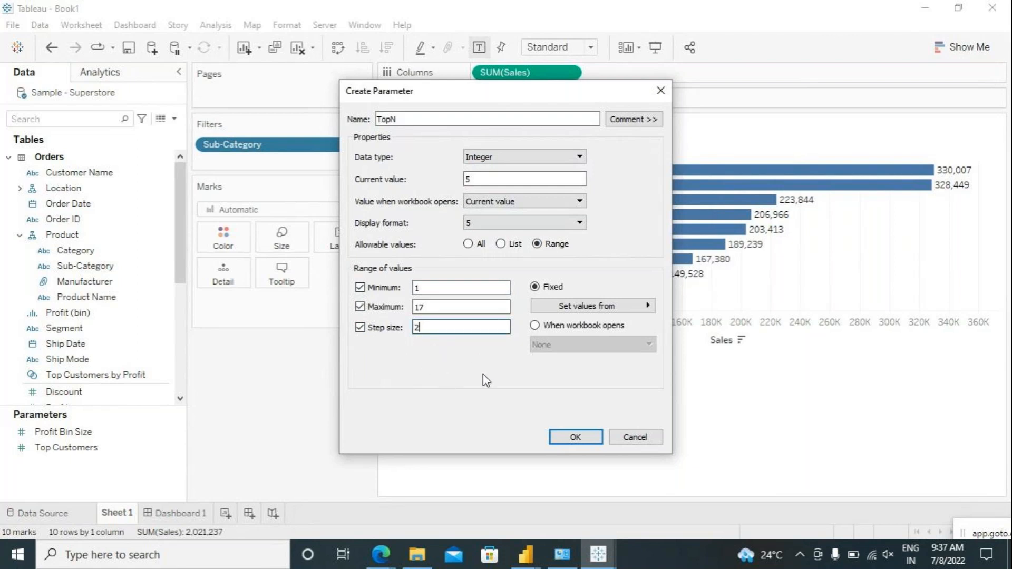
click(565, 440)
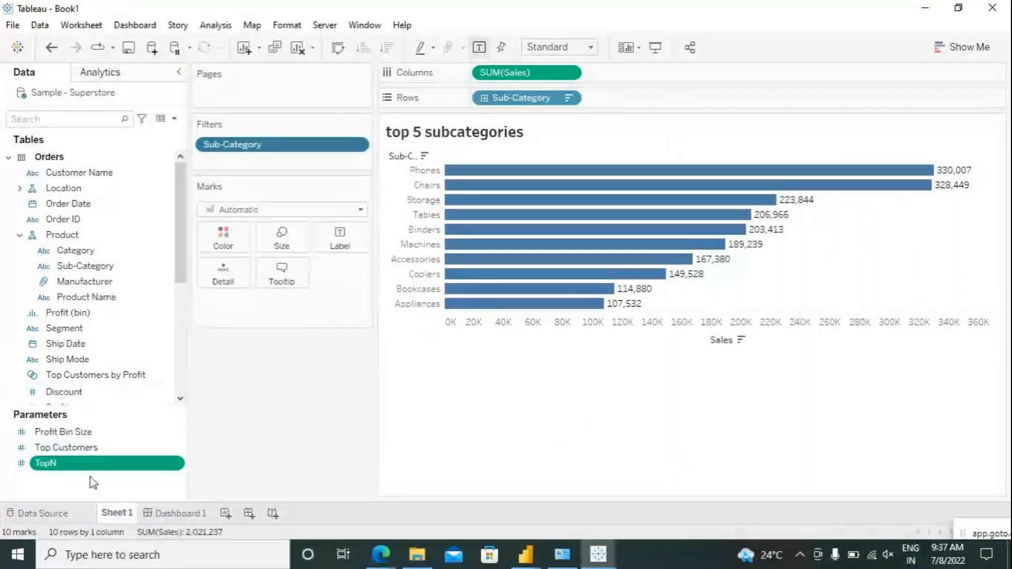
Show the TopN parameter control on the sheet and set its value to 3.
click(177, 464)
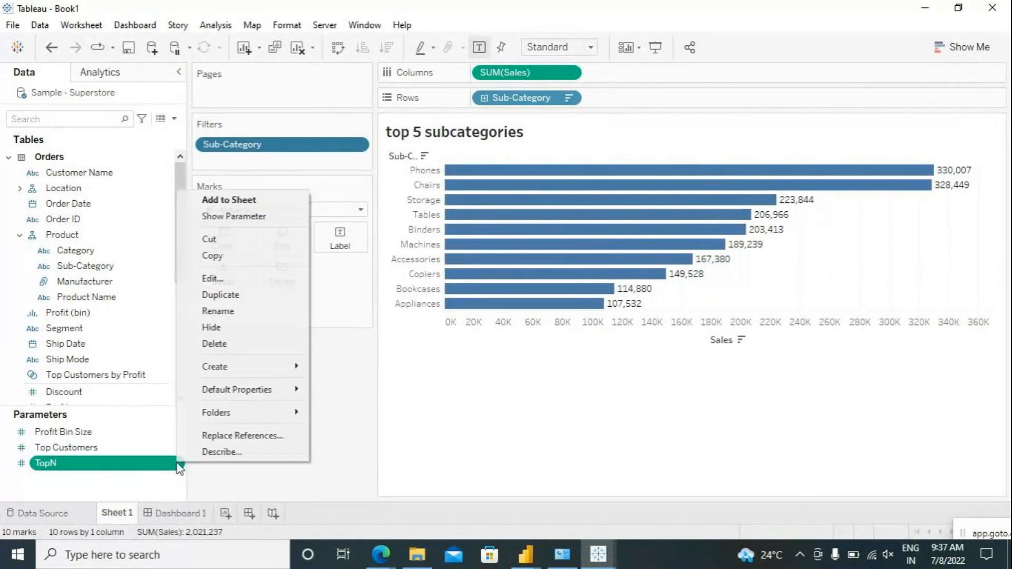
click(194, 220)
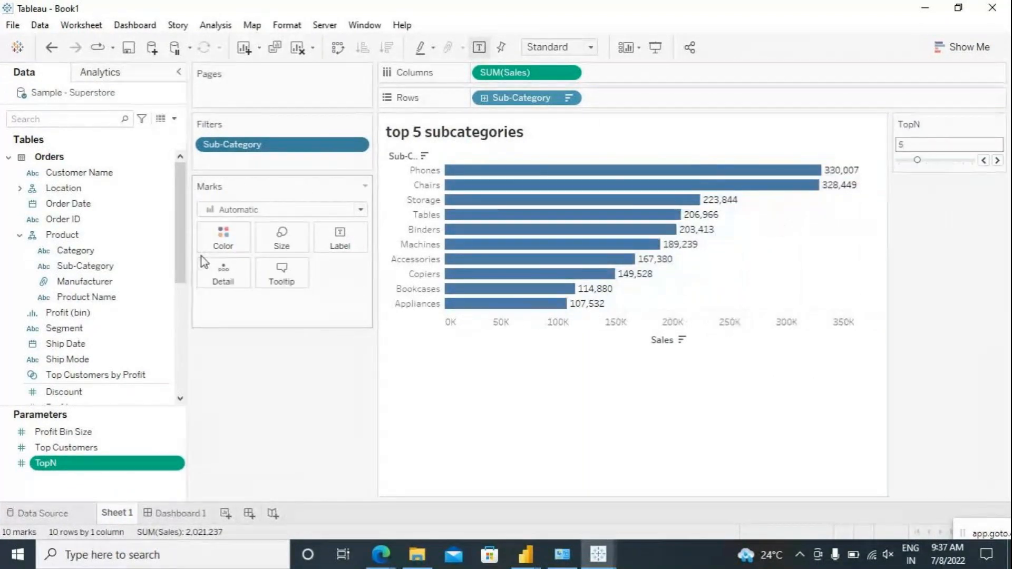
drag(928, 165, 900, 165)
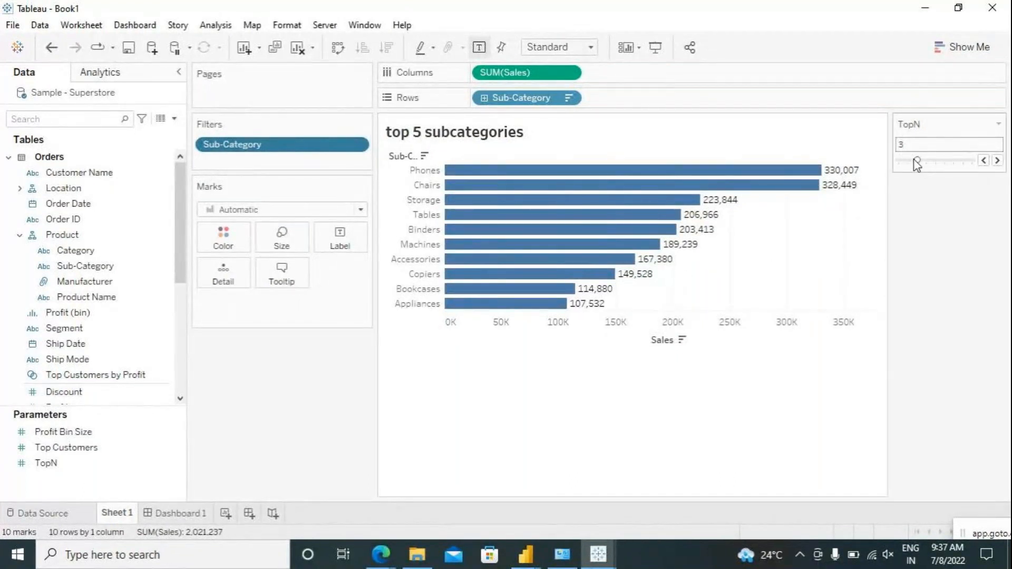
mouse_move(915, 160)
mouse_down()
mouse_move(926, 163)
mouse_move(908, 162)
mouse_up()
Edit the Sub-Category filter so its Top limit by sum of Sales uses the TopN parameter instead of a fixed number.
click(357, 144)
click(301, 166)
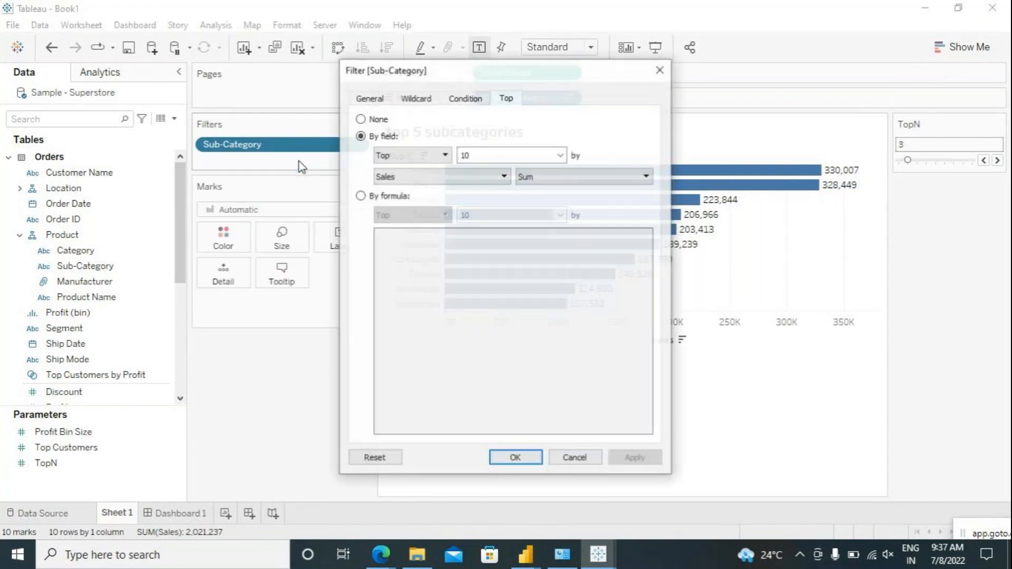
drag(470, 71, 361, 86)
double_click(361, 169)
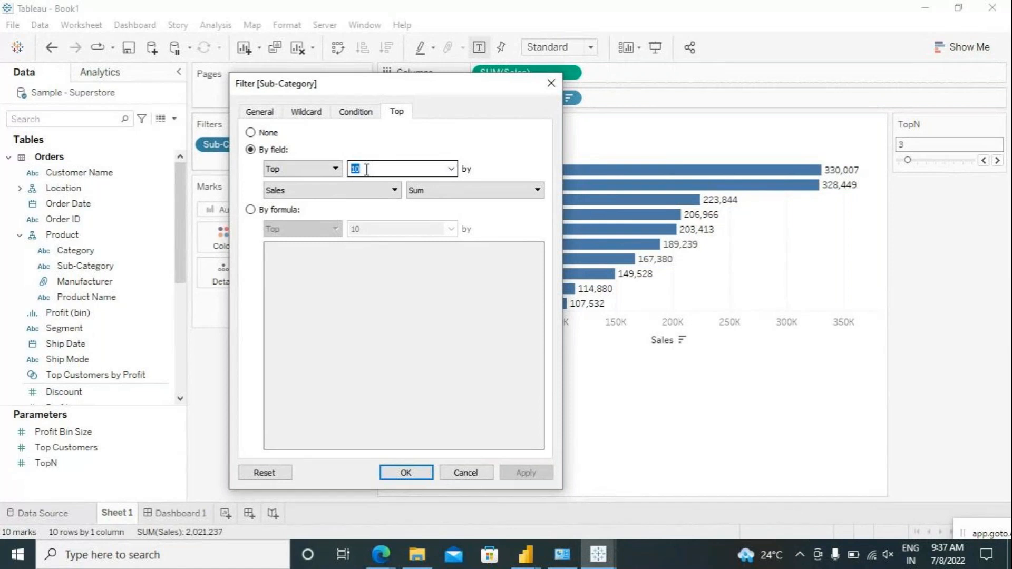
double_click(364, 168)
key(BackSpace)
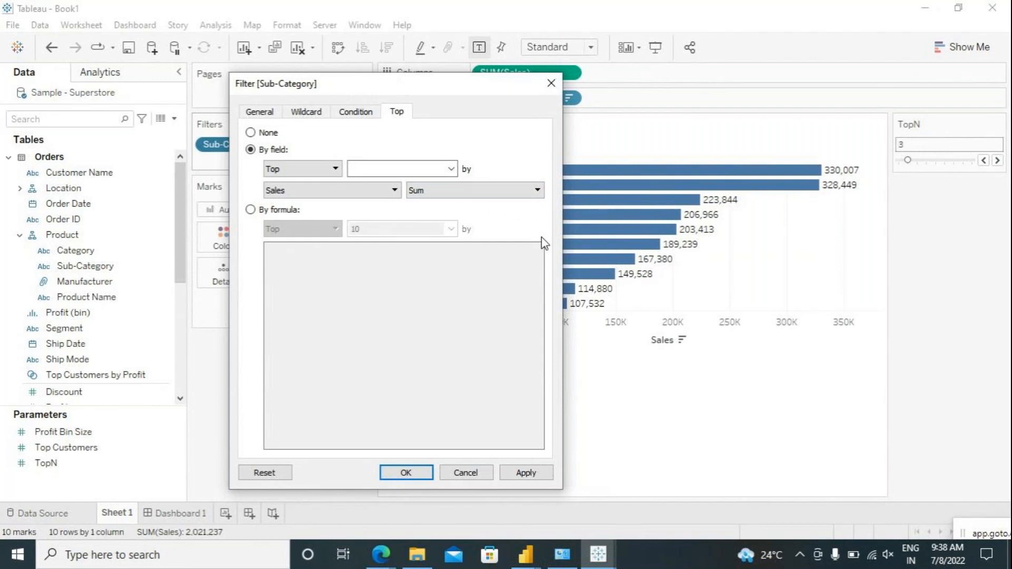
click(451, 169)
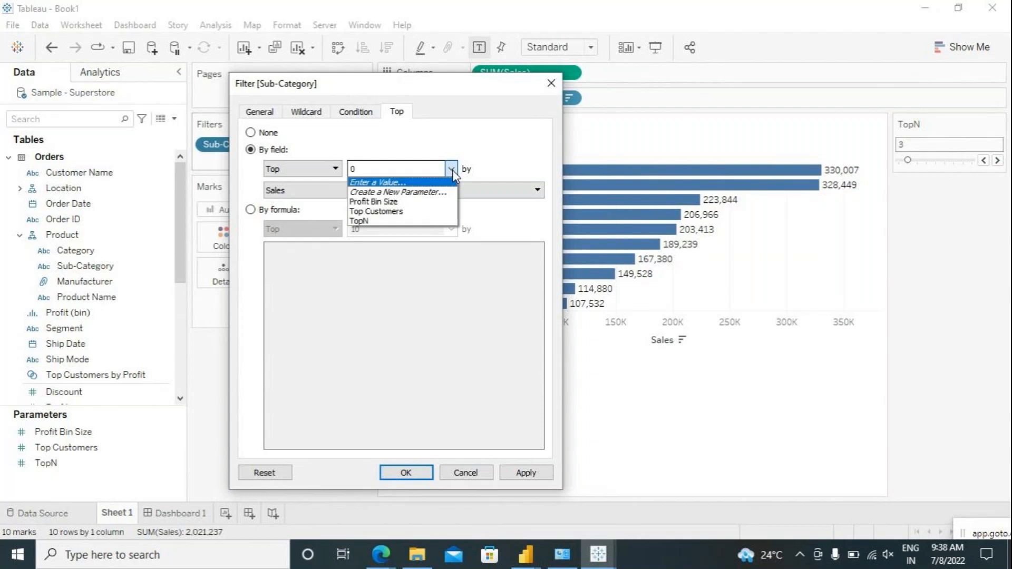
click(412, 222)
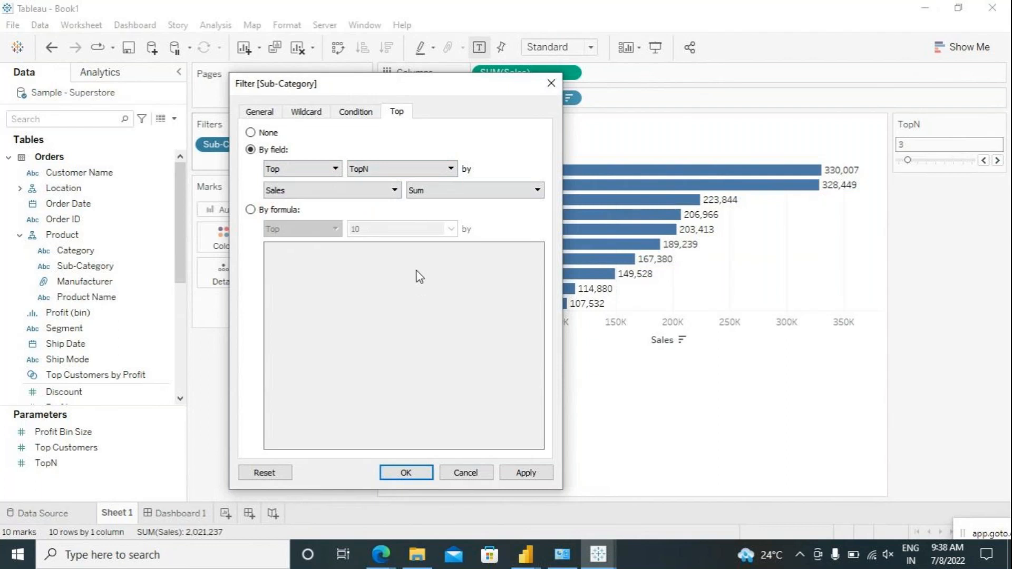
click(408, 474)
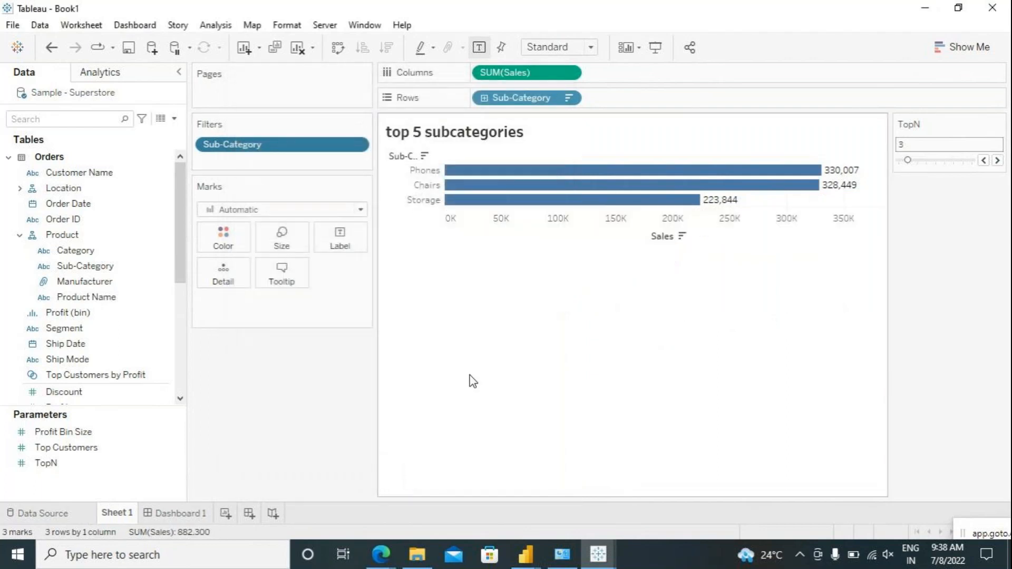
Raise the TopN parameter value stepwise to 13 to test the chart's dynamic filtering.
click(998, 161)
click(997, 160)
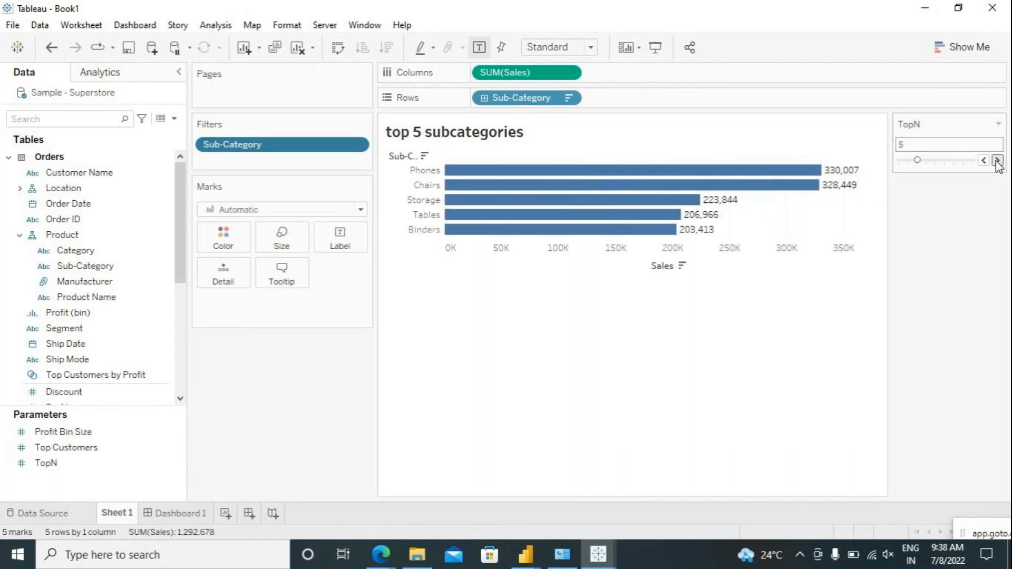
click(997, 161)
click(997, 161)
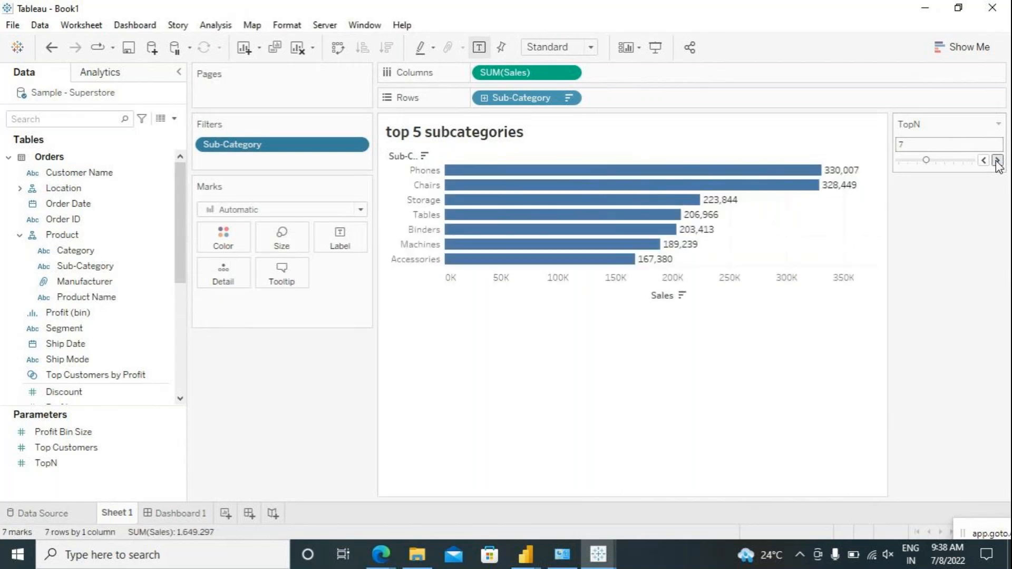
click(997, 161)
click(997, 160)
click(997, 161)
click(997, 160)
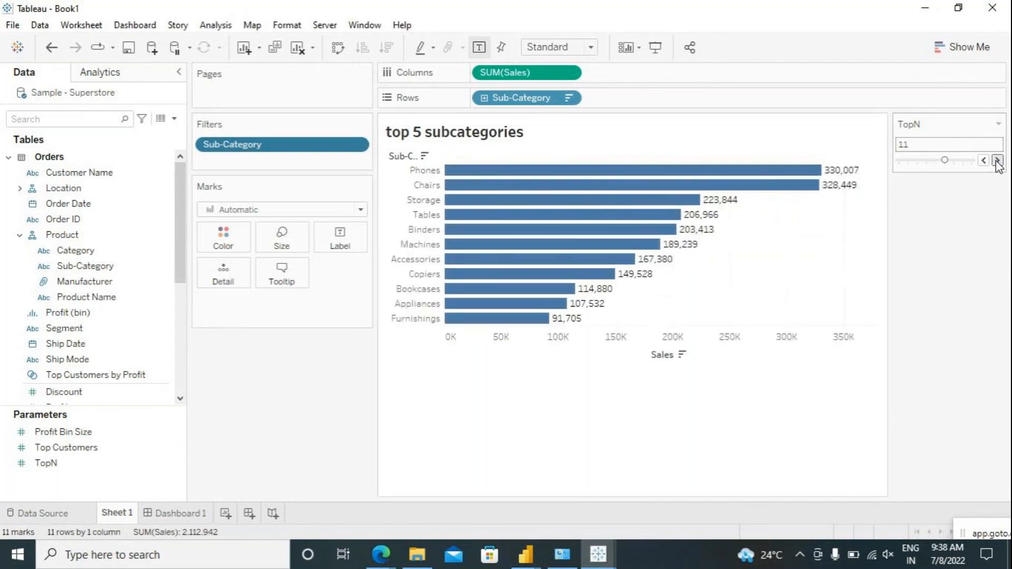
click(997, 161)
click(998, 161)
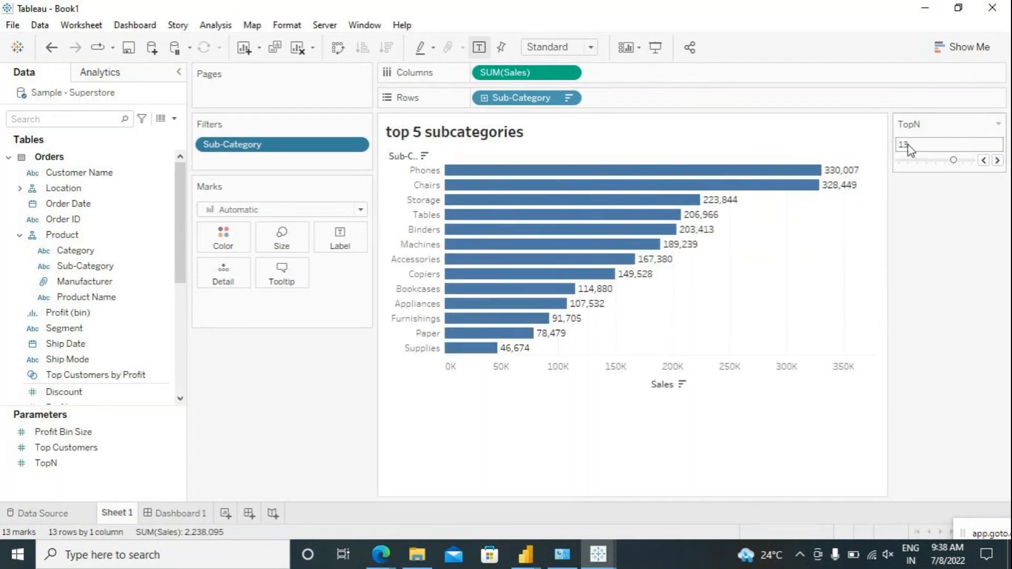
Switch the TopN parameter control from a slider to a type-in field and set its value to 5.
click(998, 126)
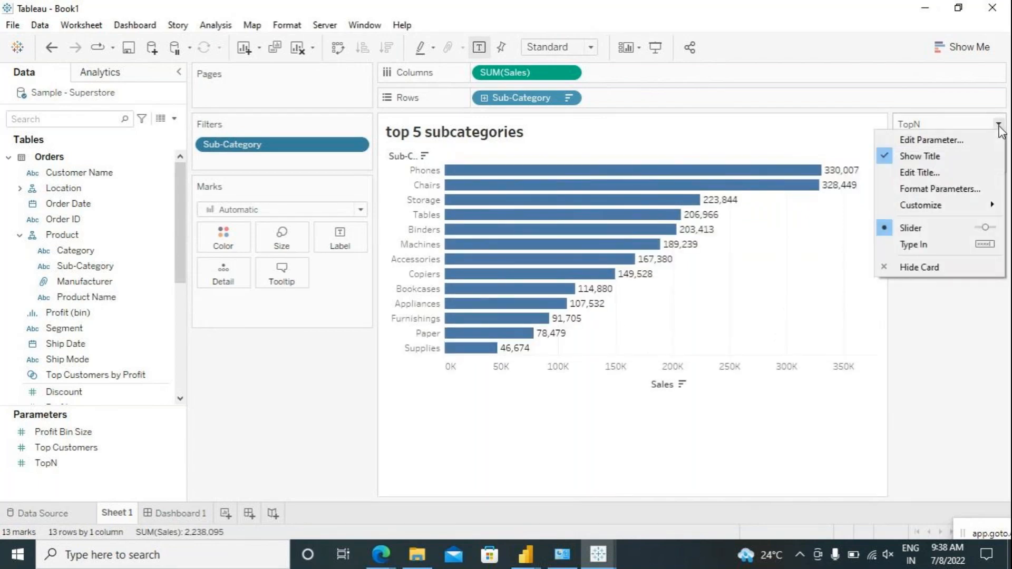
click(885, 228)
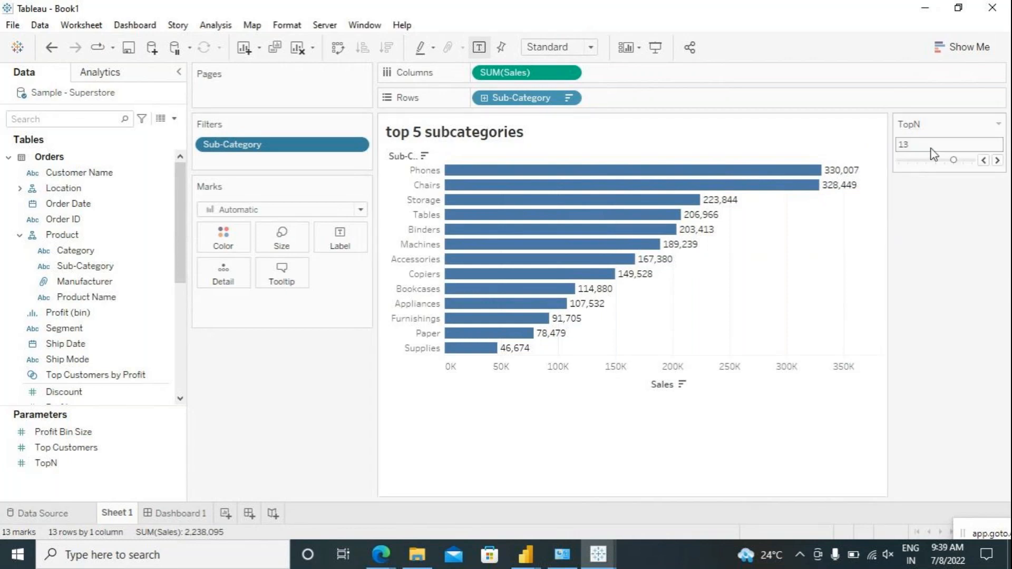
click(999, 125)
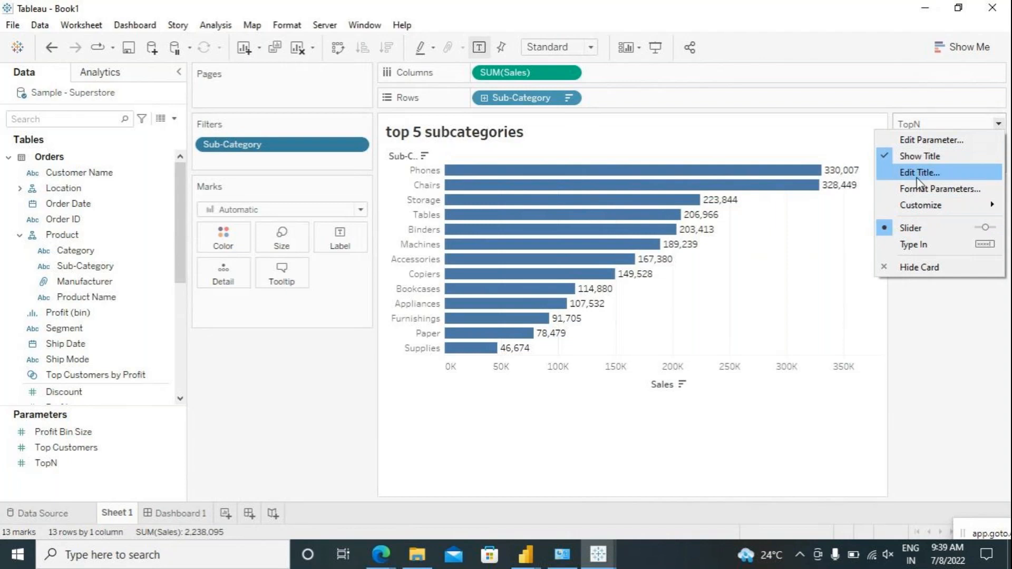
mouse_move(914, 209)
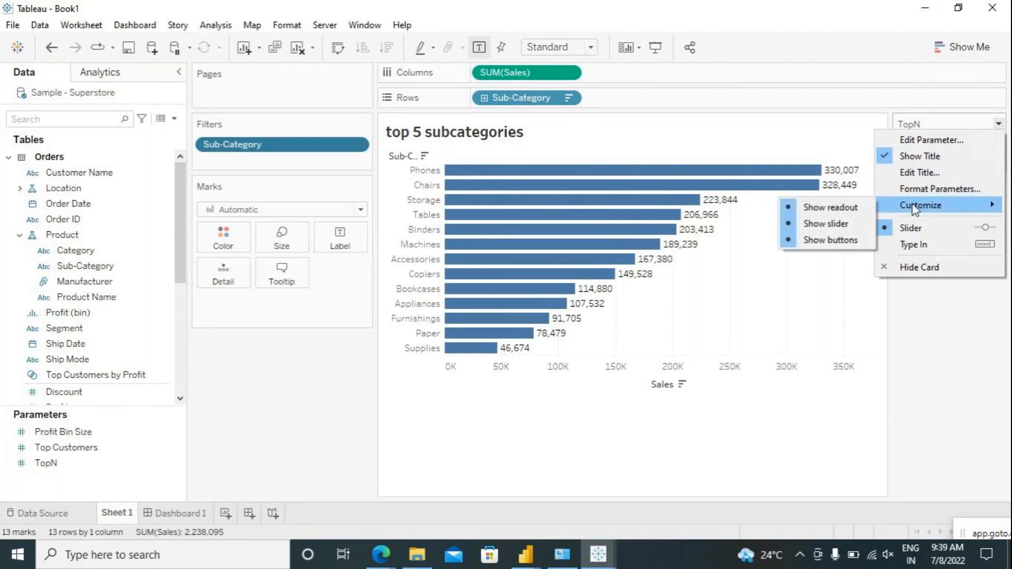
click(913, 244)
click(906, 144)
text(4)
key(Return)
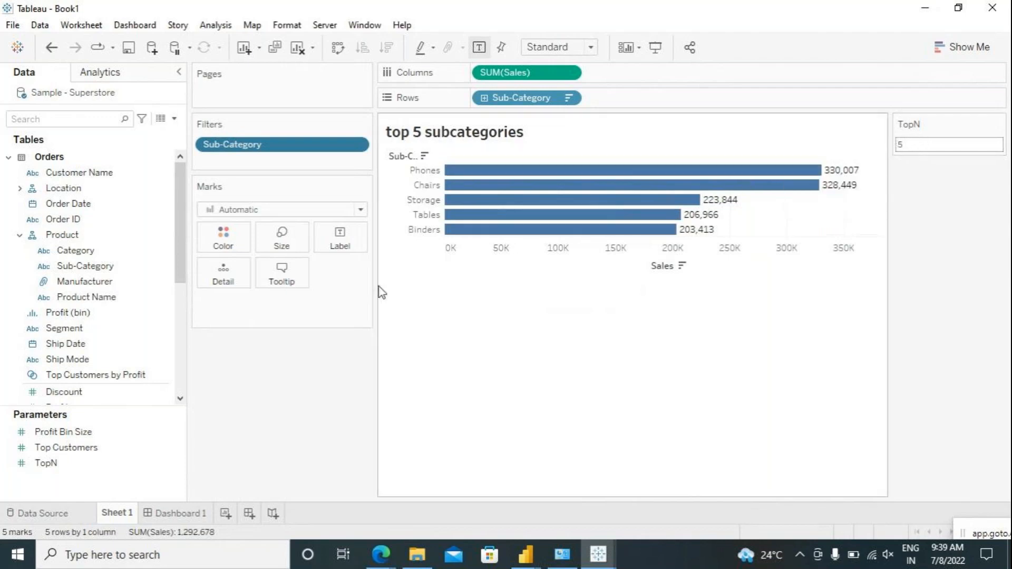
Try a fixed value of 5 as the Sub-Category filter's Top limit, restore the TopN parameter and apply the filter.
click(357, 147)
click(288, 165)
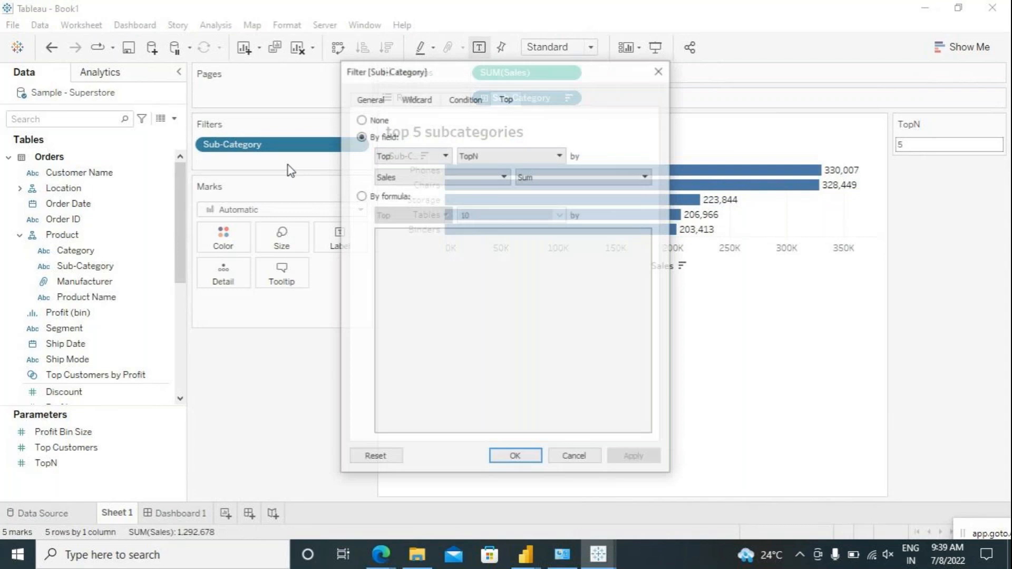
click(484, 155)
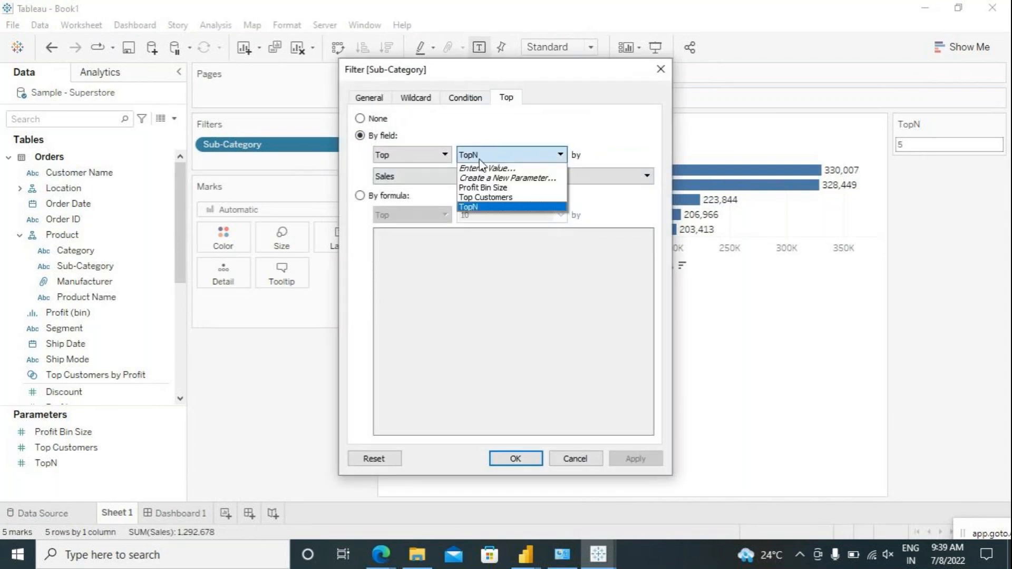
click(484, 167)
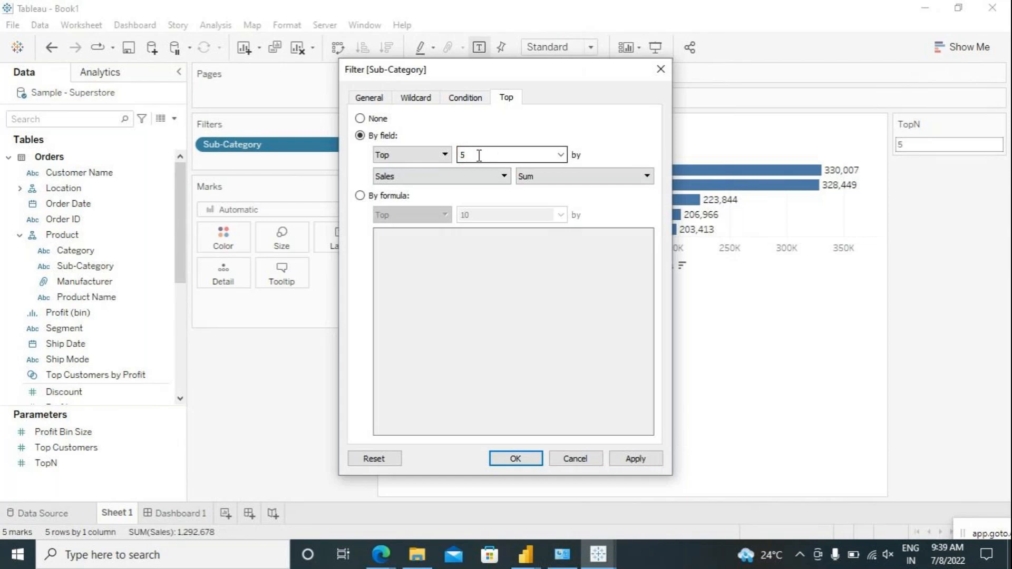
double_click(469, 155)
click(562, 154)
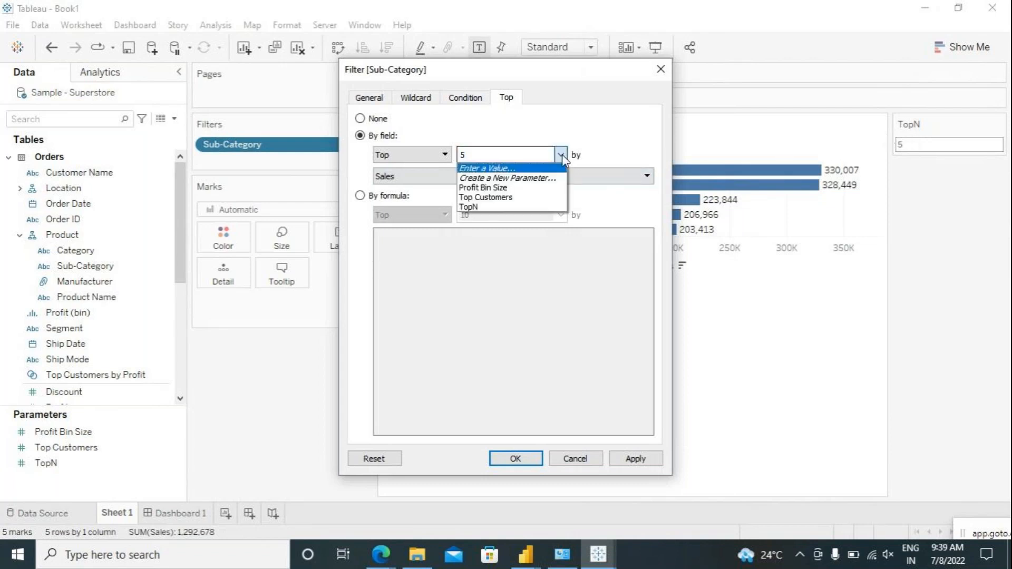
click(529, 207)
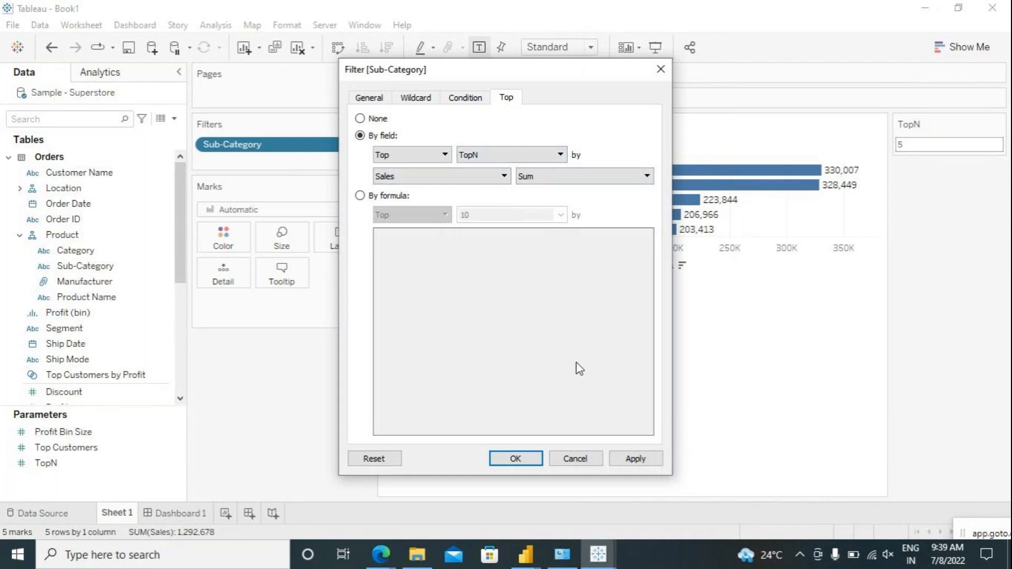
click(641, 461)
click(516, 459)
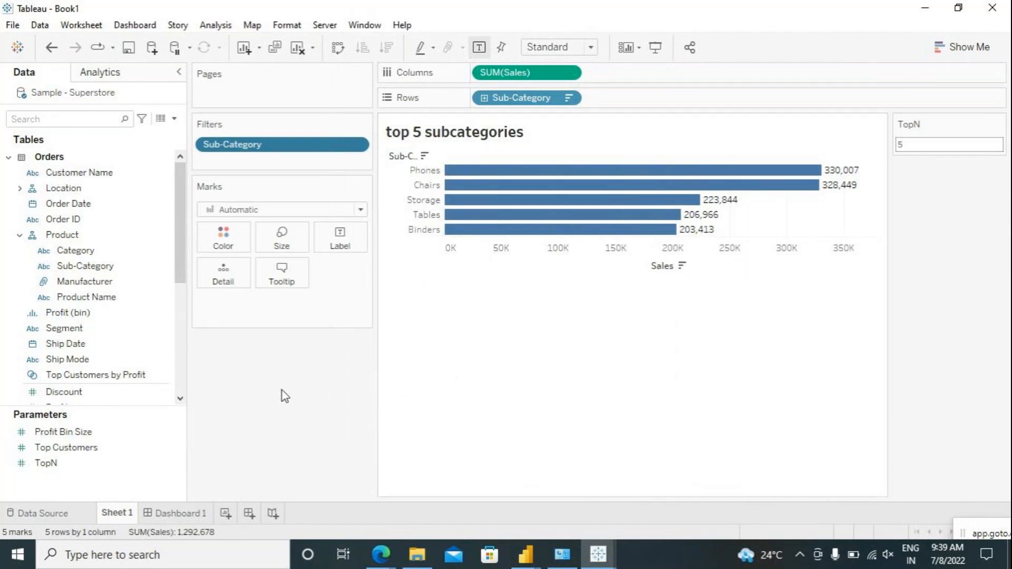
Review the available limit sources, including existing parameters and new-parameter creation, in the Sub-Category filter's Top settings.
click(356, 144)
click(301, 169)
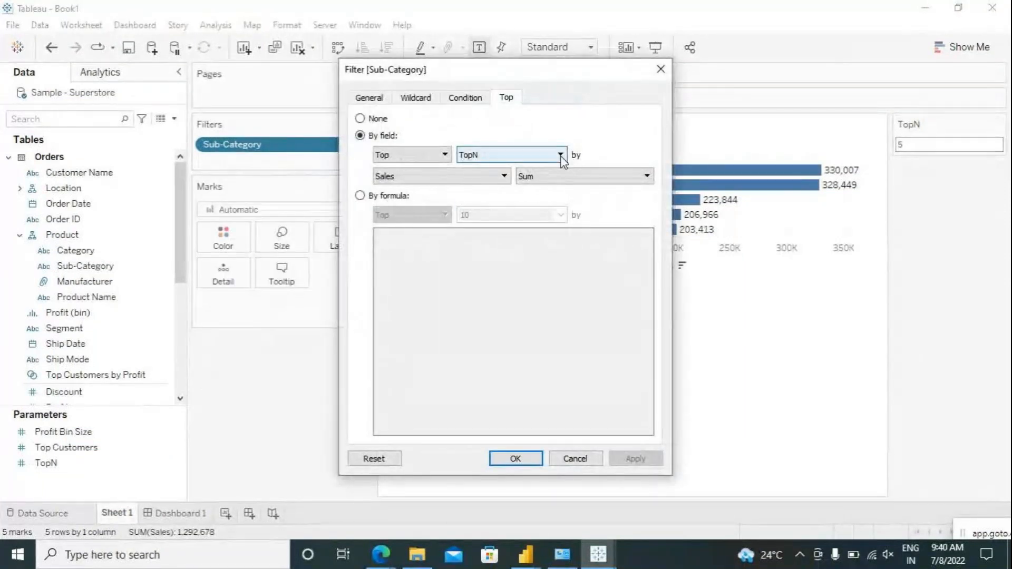
click(560, 155)
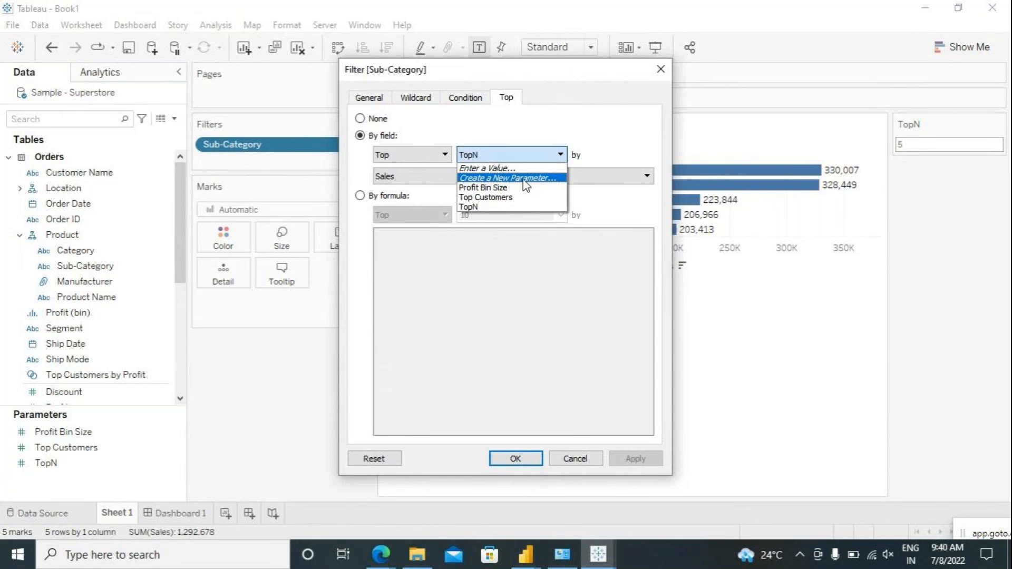
click(515, 289)
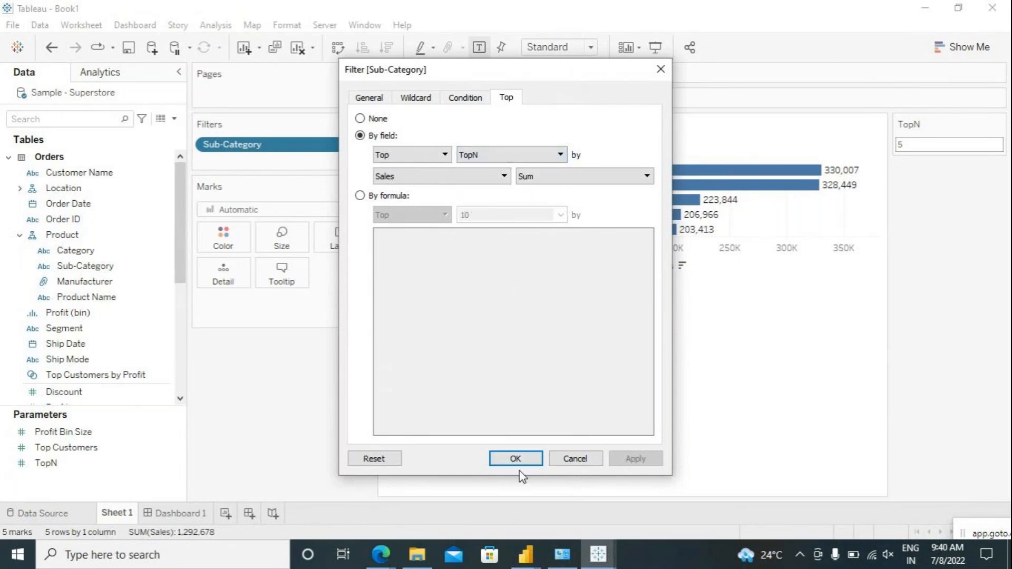
click(529, 454)
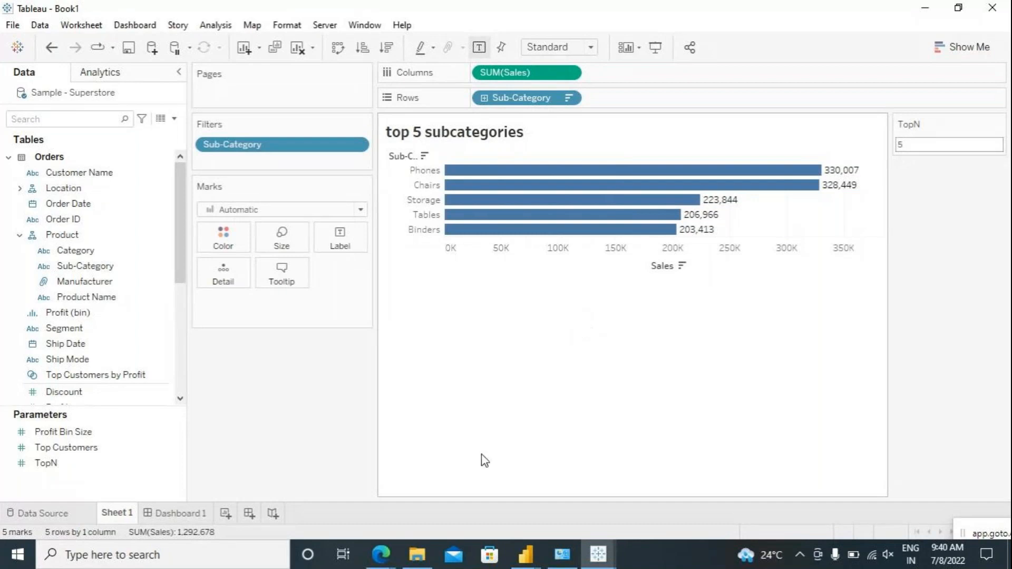
Add a new worksheet and build a horizontal bar chart of sum of Sales by Sub-Category.
click(225, 514)
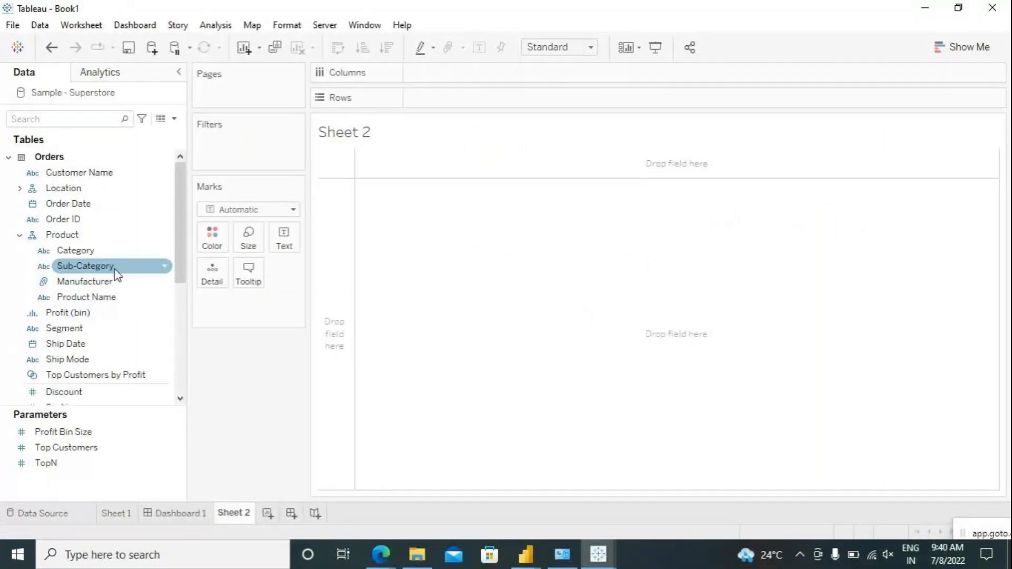
drag(115, 269, 462, 108)
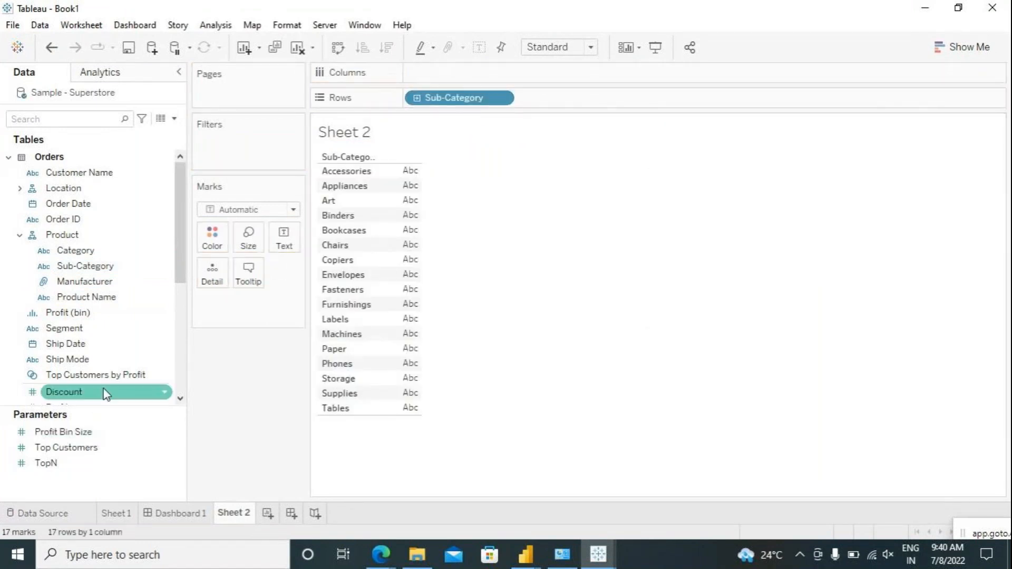
scroll(105, 394, down, 3)
double_click(68, 299)
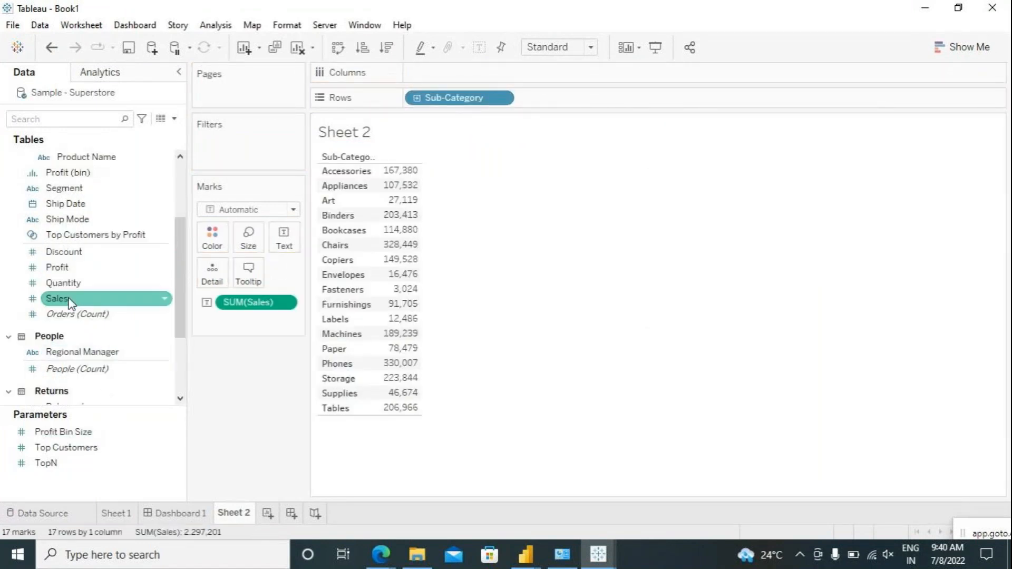
drag(251, 308, 551, 74)
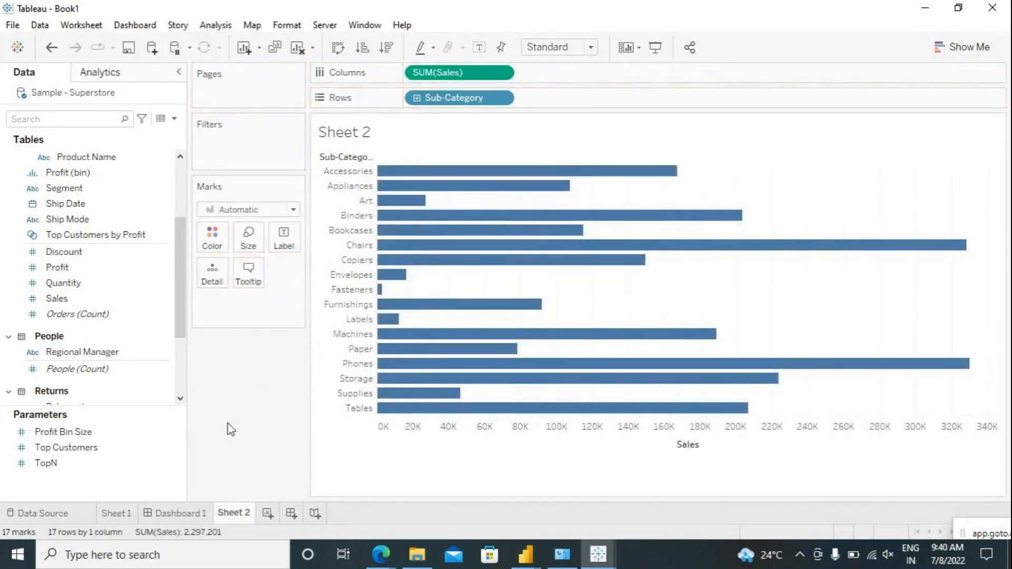
Move Sub-Category from Rows to Filters and set its limit by field to Bottom by sum of Sales.
right_click(95, 477)
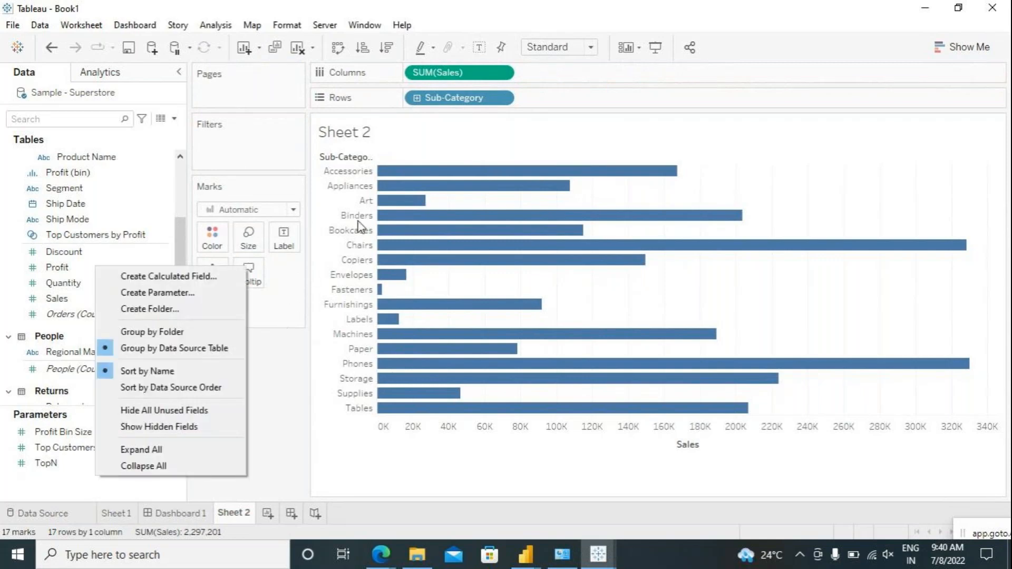
click(497, 103)
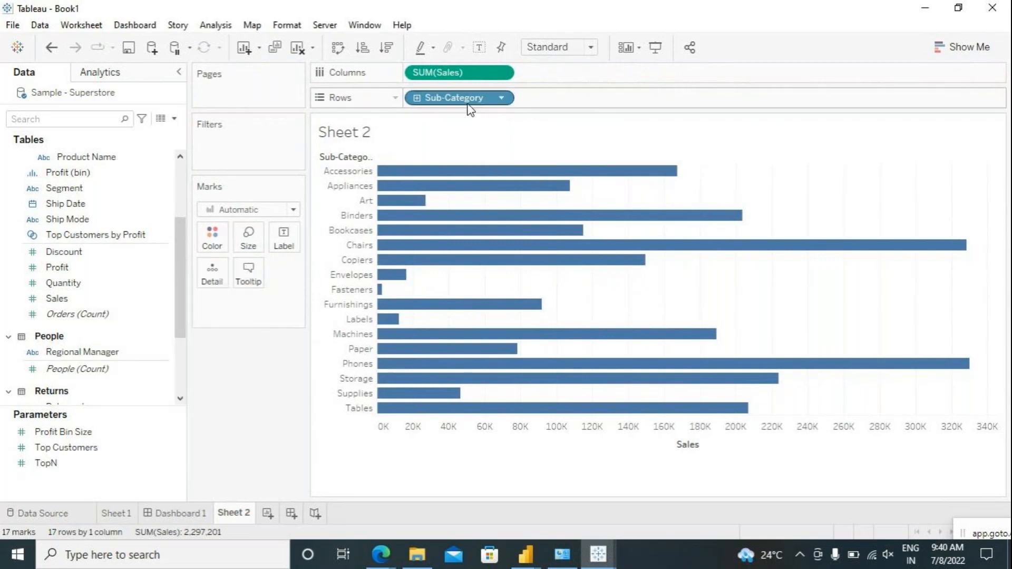
drag(465, 107, 264, 146)
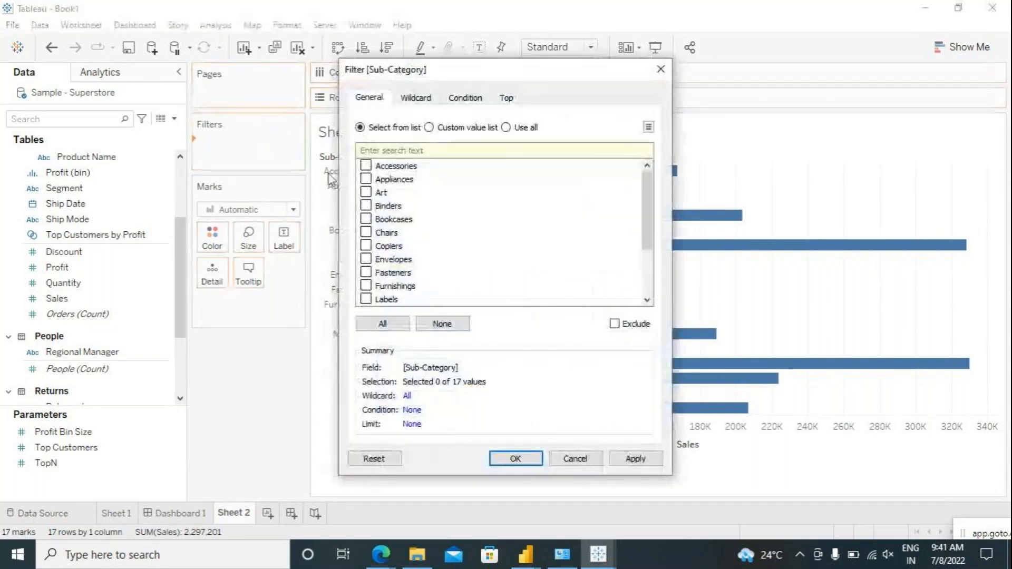
click(505, 99)
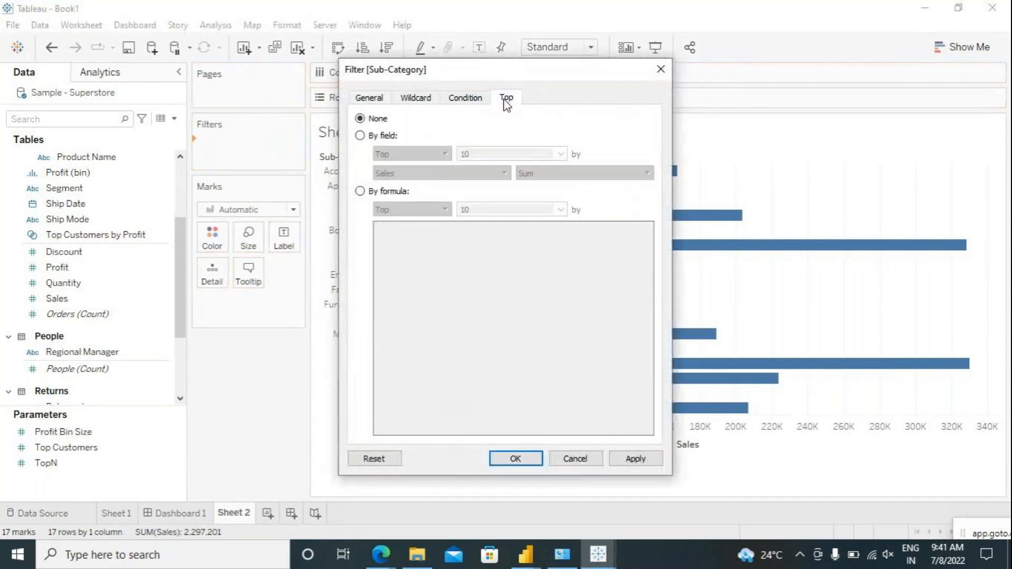
click(360, 136)
click(421, 154)
click(400, 175)
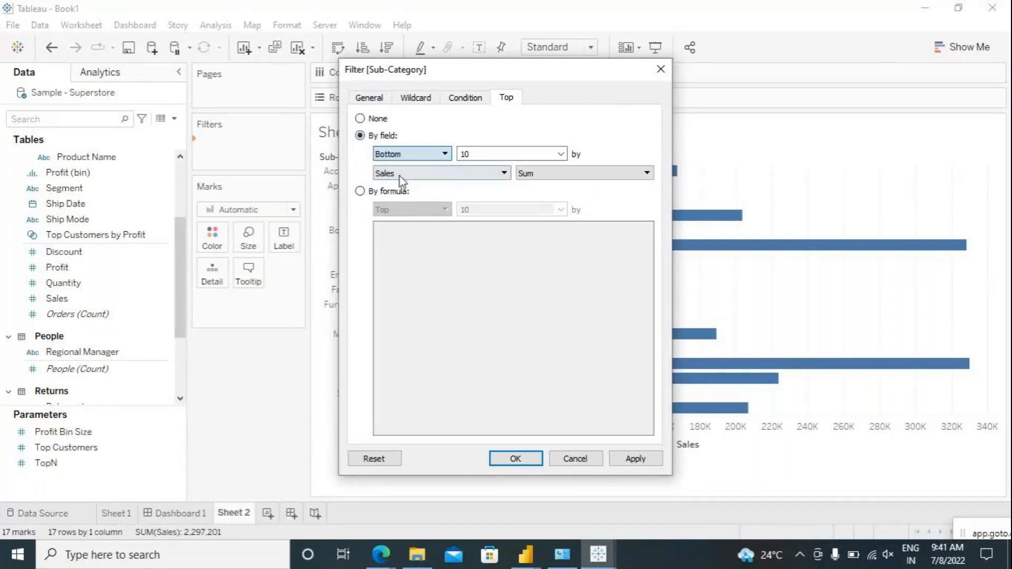
click(524, 153)
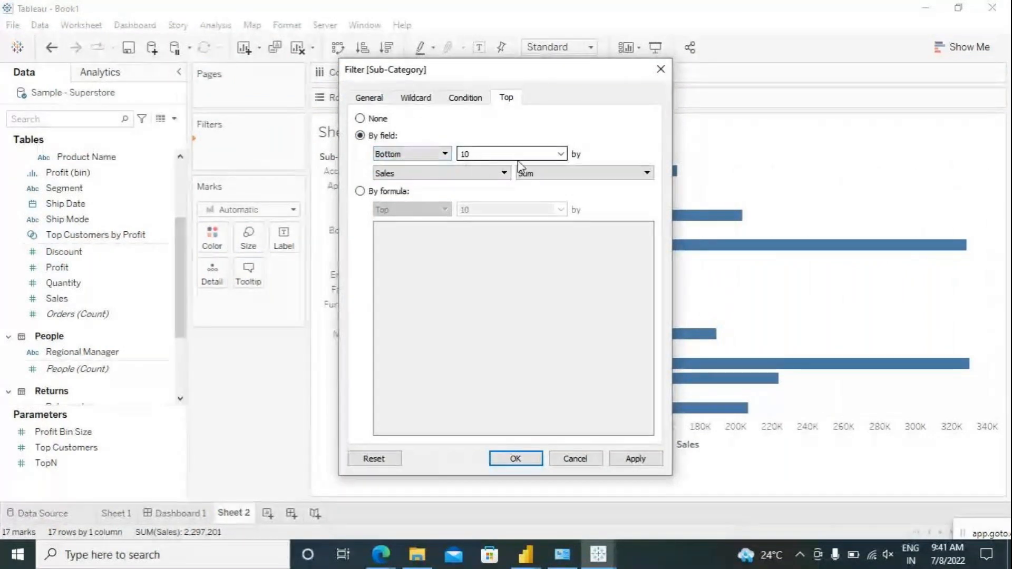
Start a new parameter for the Bottom limit, naming it BootomN with a current value of 3.
click(560, 153)
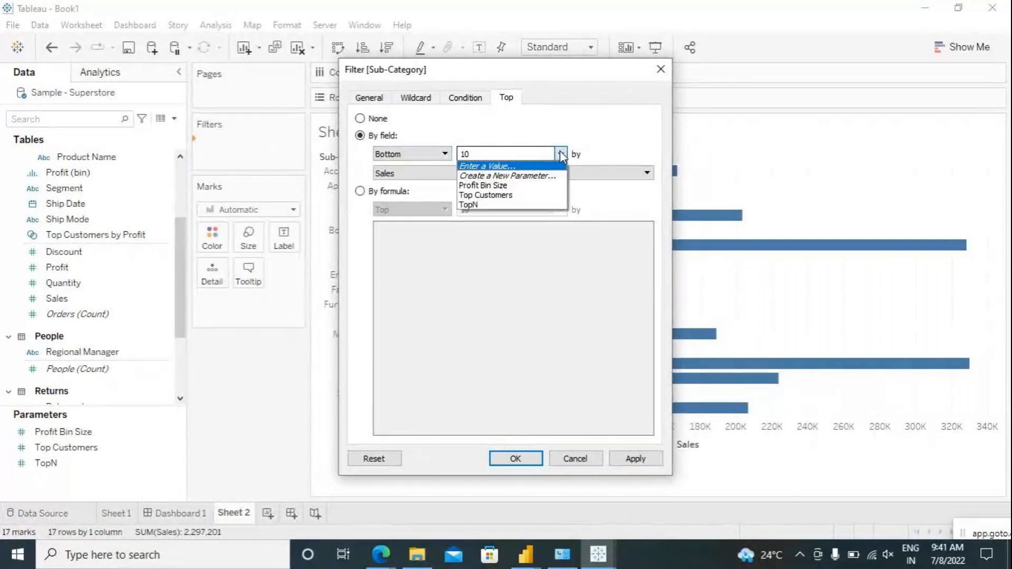
click(530, 177)
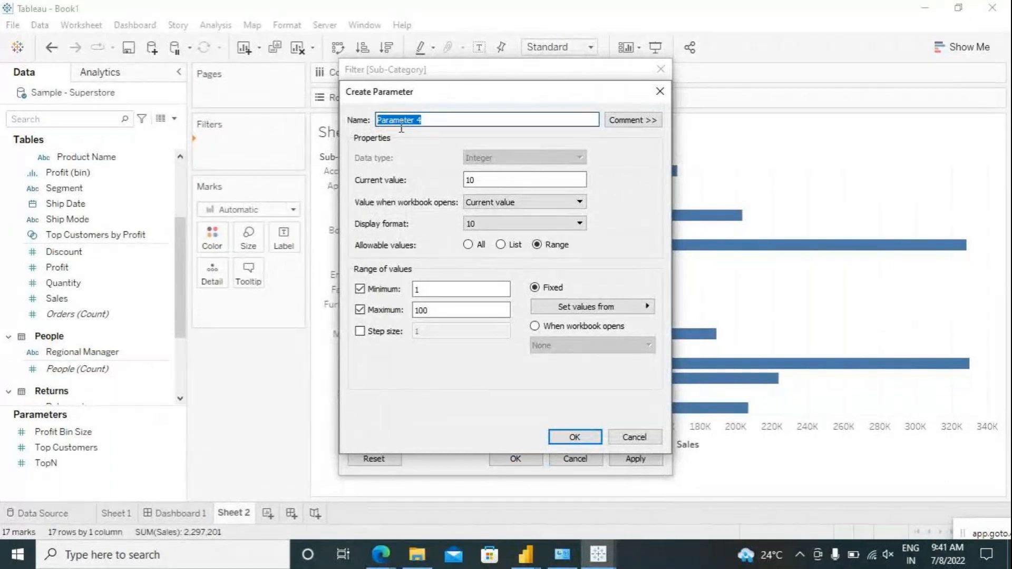
text(Bootom)
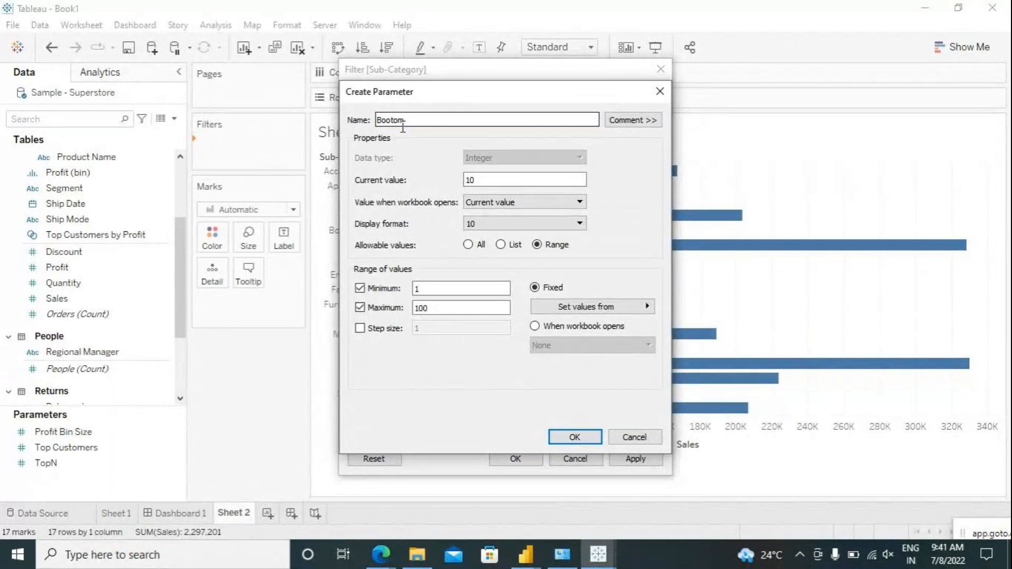
text(N)
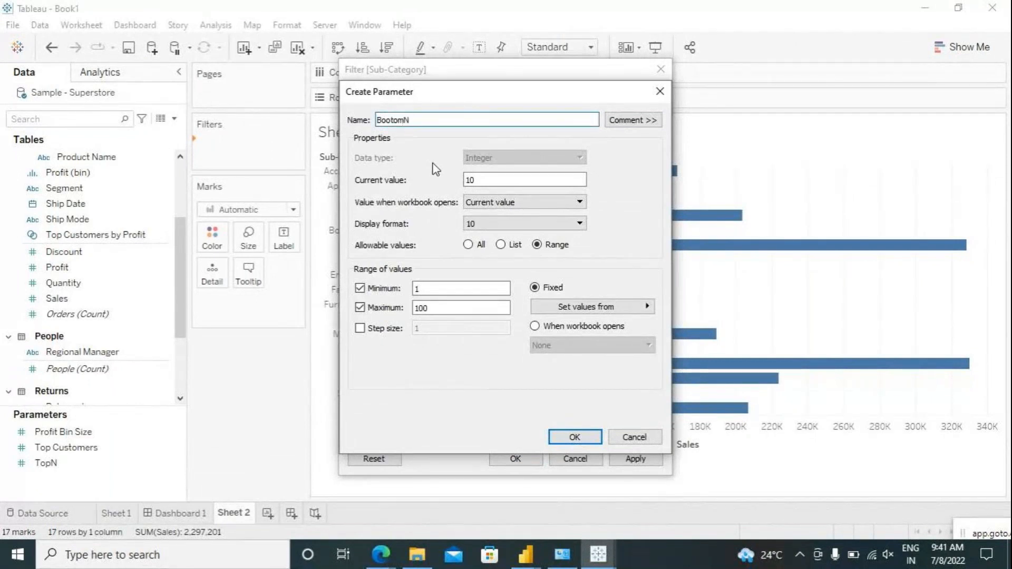
click(487, 180)
double_click(465, 180)
text(5)
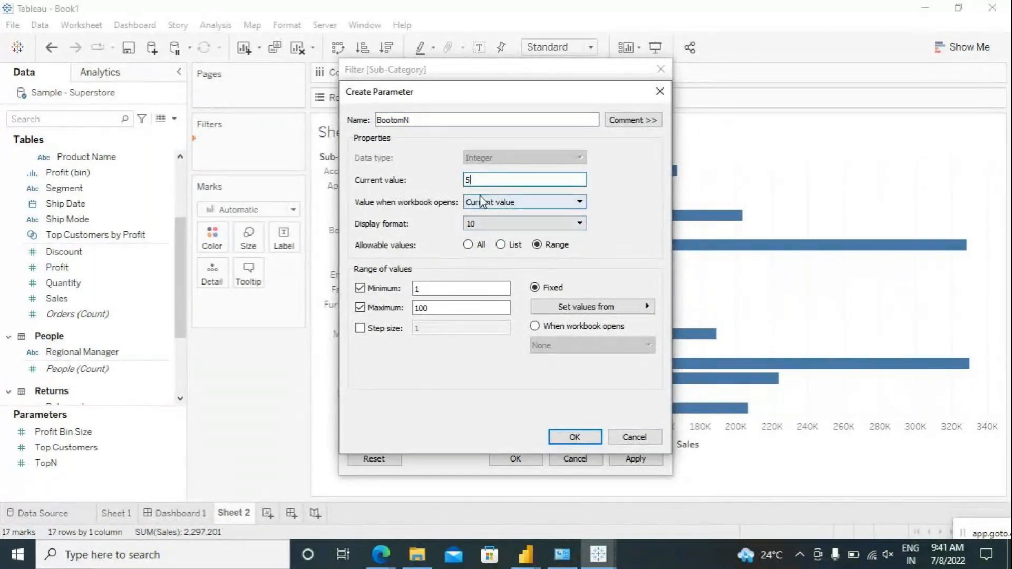
double_click(459, 180)
text(3)
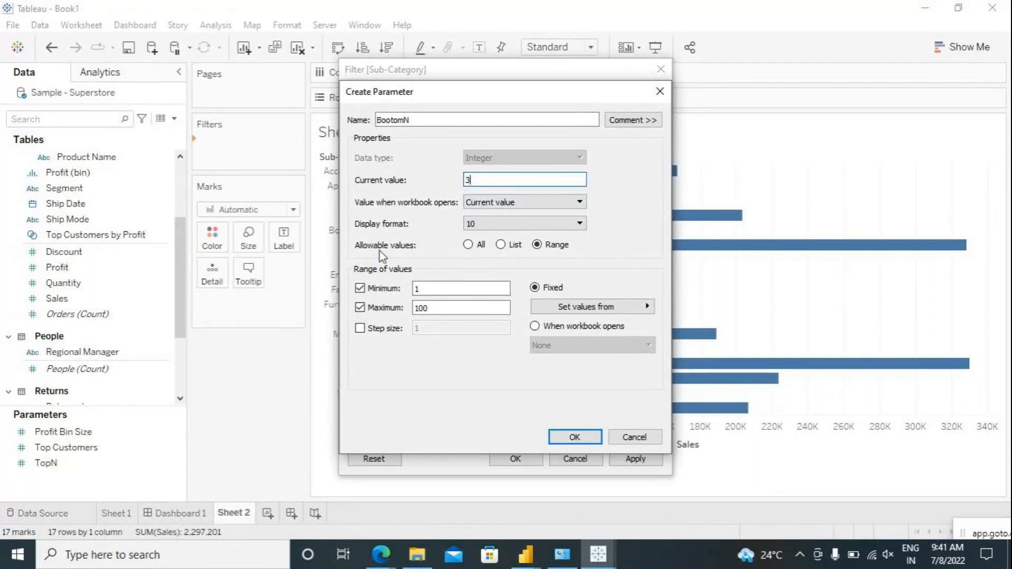
Remove the parameter's minimum and maximum, create it, and apply the Sub-Category filter with BootomN as its Bottom limit.
click(360, 288)
click(360, 307)
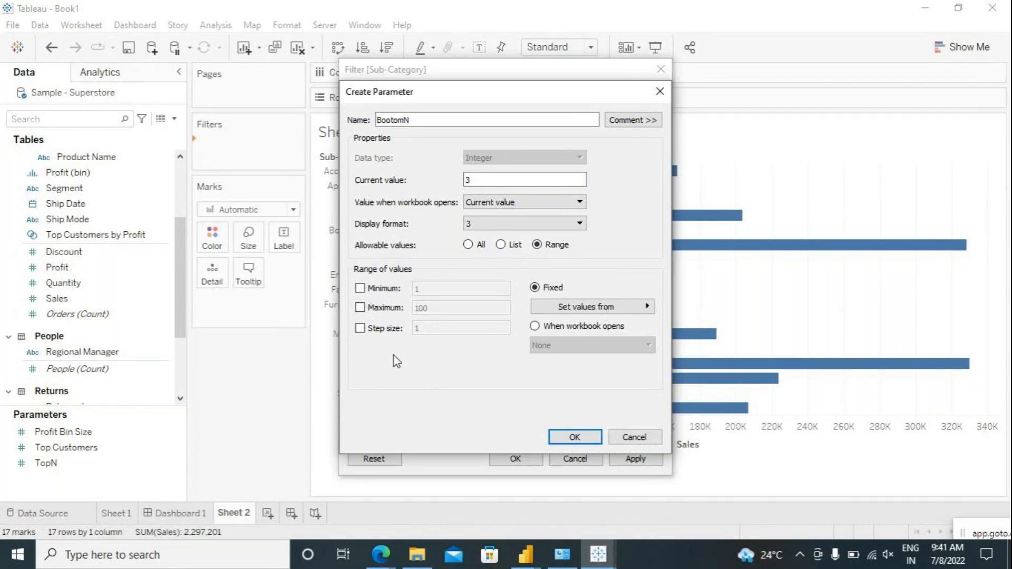
click(567, 435)
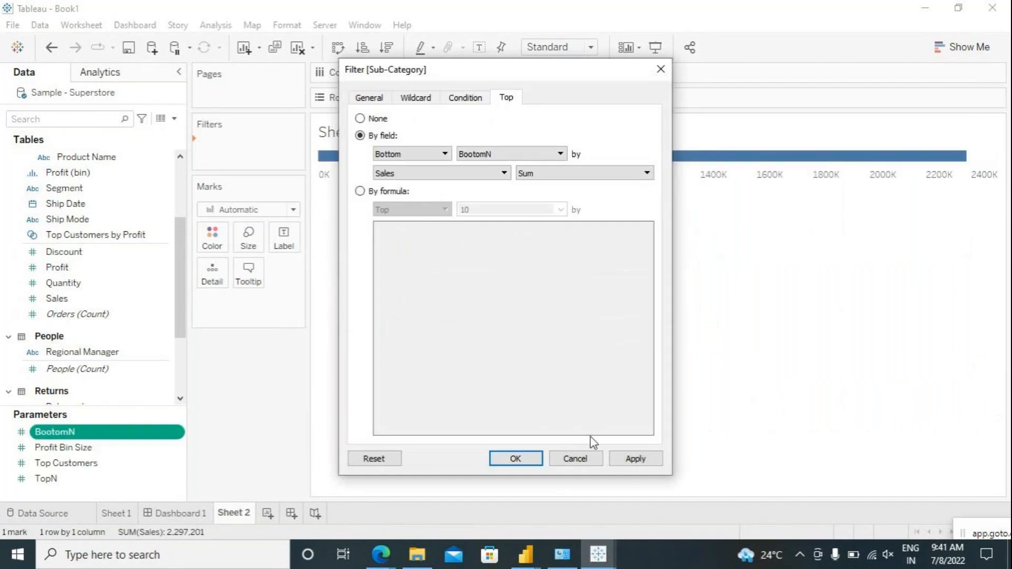
click(638, 459)
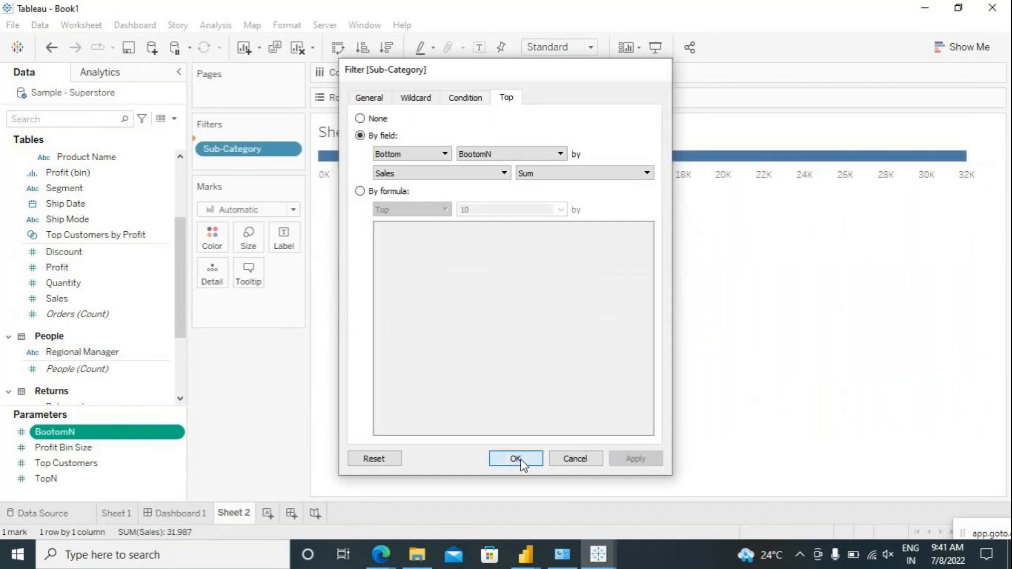
click(519, 459)
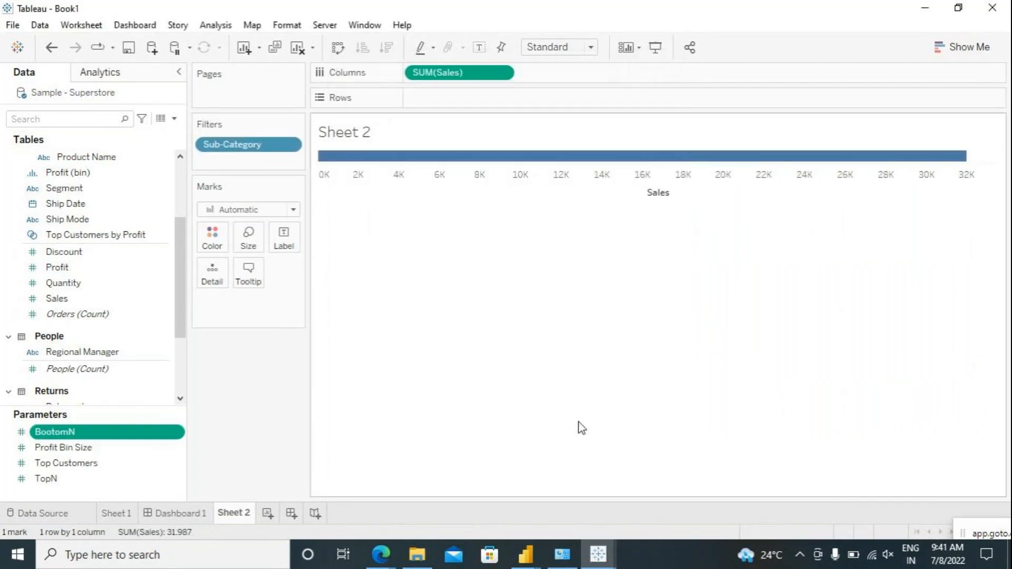
Show the BootomN parameter control on the sheet and place Sub-Category on Rows.
right_click(108, 436)
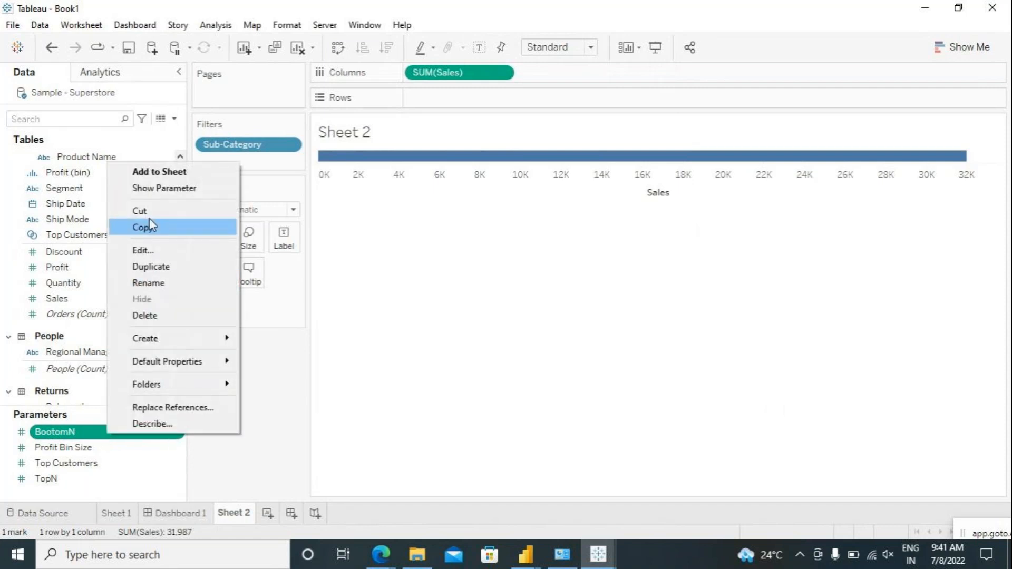
click(149, 220)
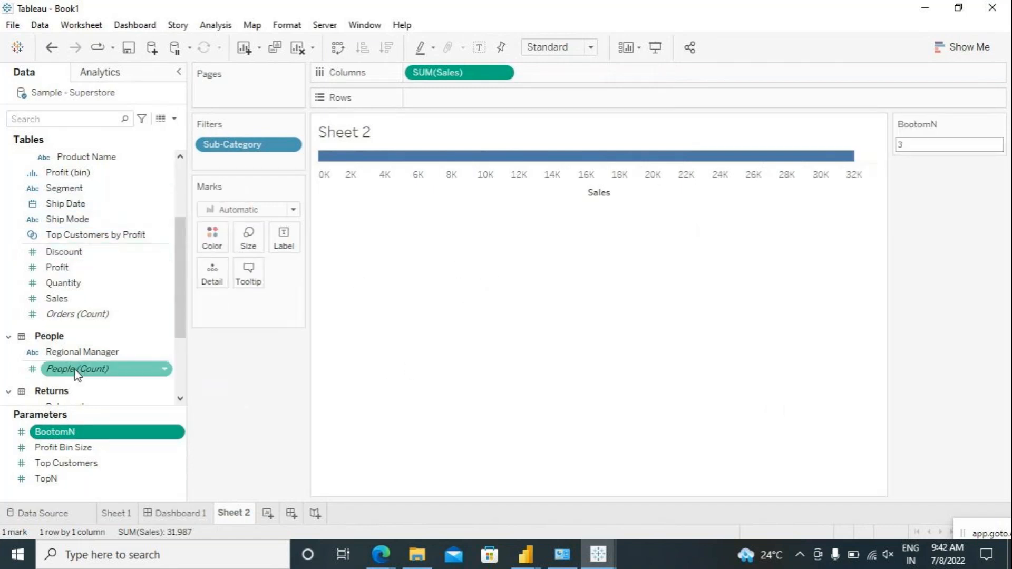
drag(181, 253, 177, 213)
drag(106, 251, 432, 98)
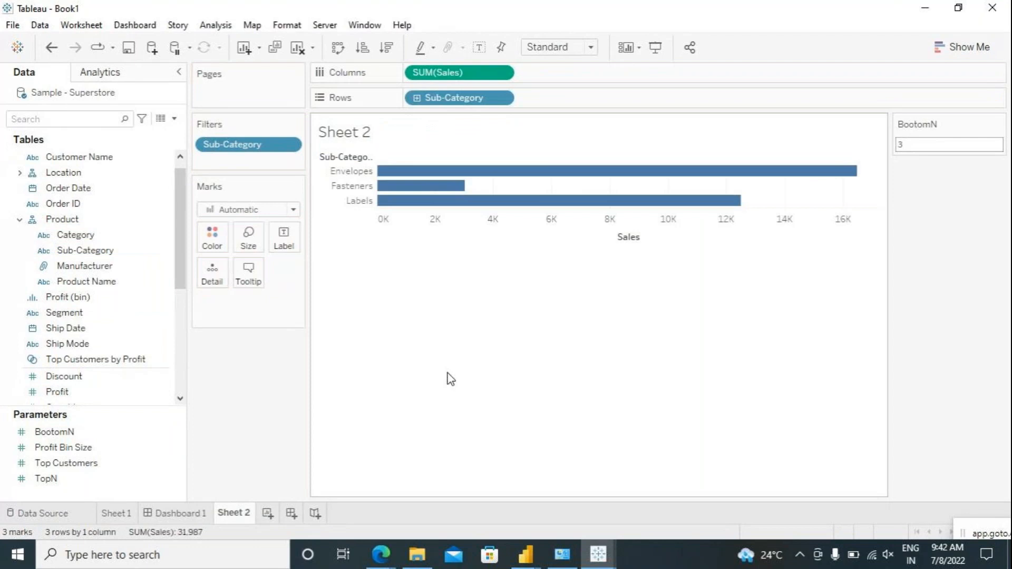
Sort the sub-categories in descending order of Sales and show the mark labels on the bars.
click(386, 47)
click(481, 49)
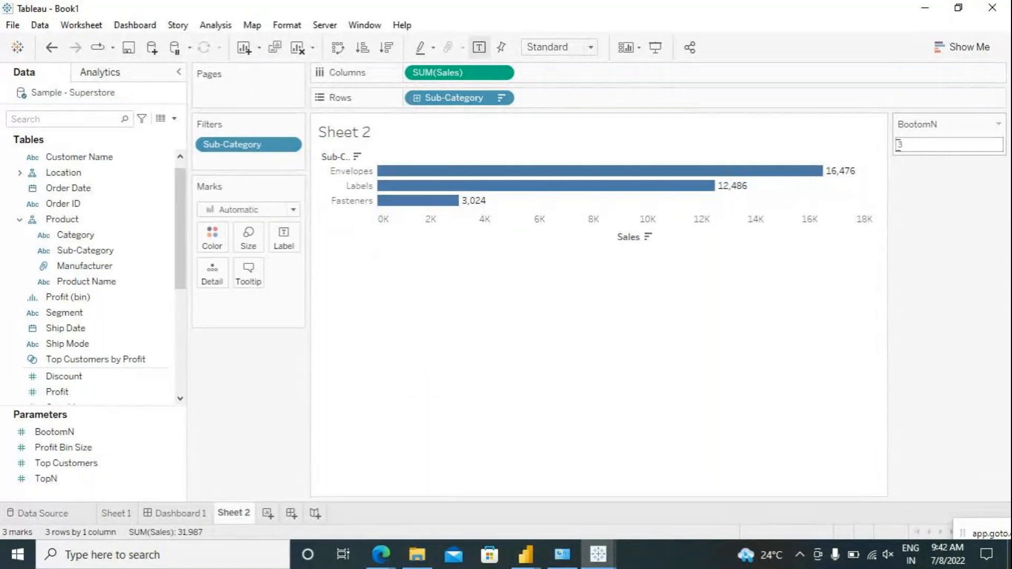
Try BootomN values of 5, 7, 10 and 12 in turn on the bar chart.
text(5)
key(Return)
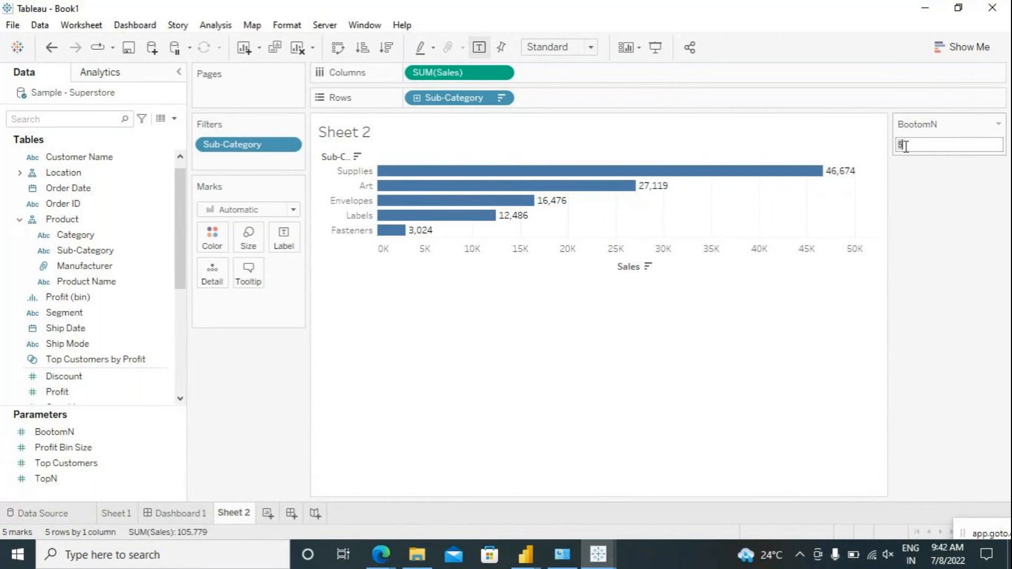
key(Return)
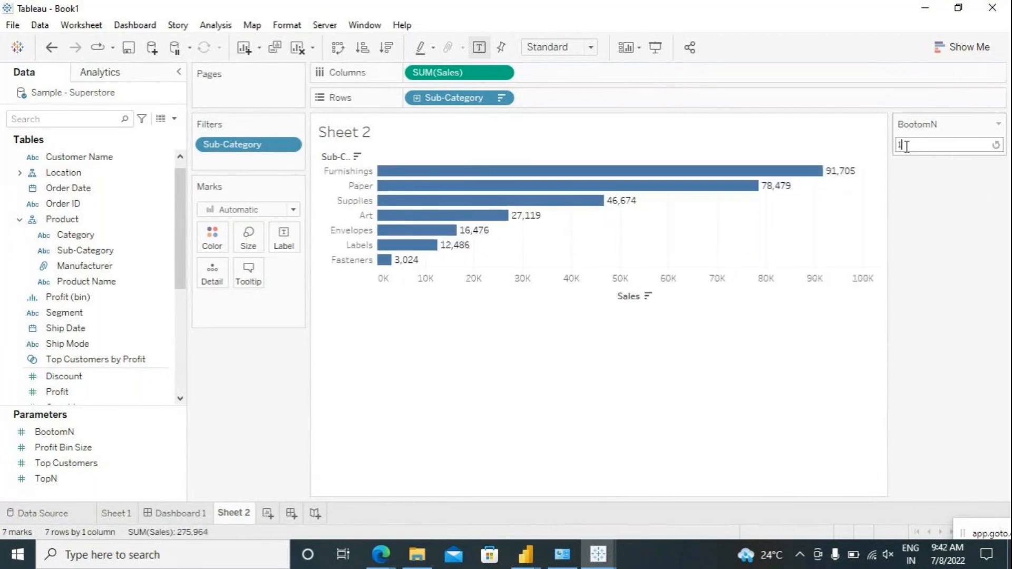
key(Return)
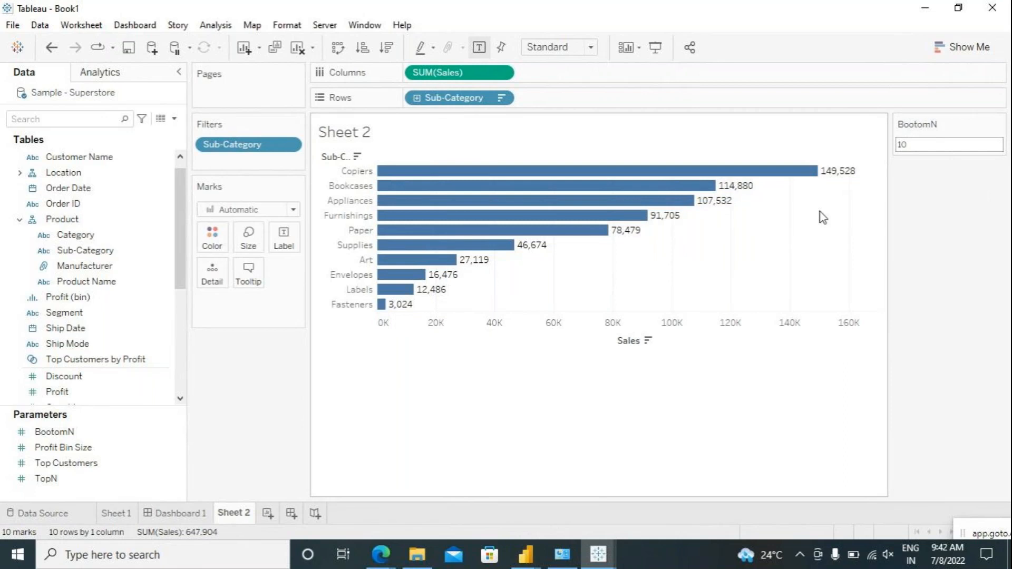
drag(897, 145, 908, 146)
text(1)
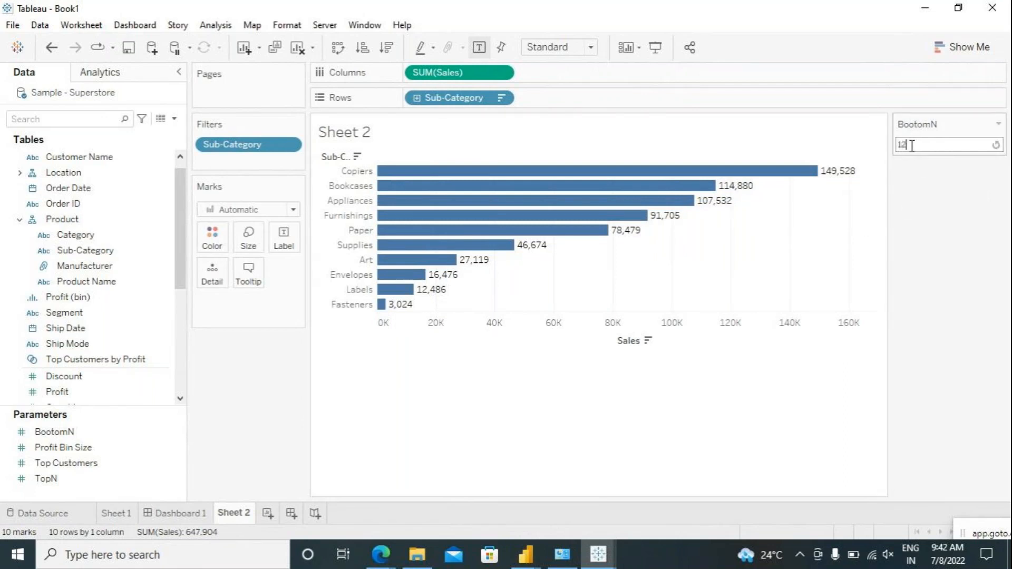
key(Return)
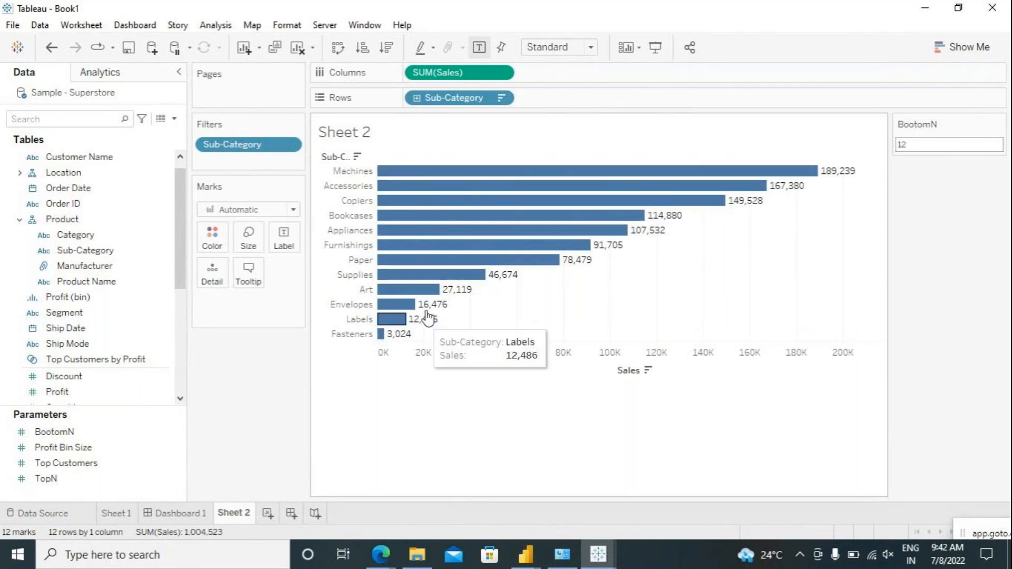
Set the BootomN parameter value to 50.
double_click(905, 147)
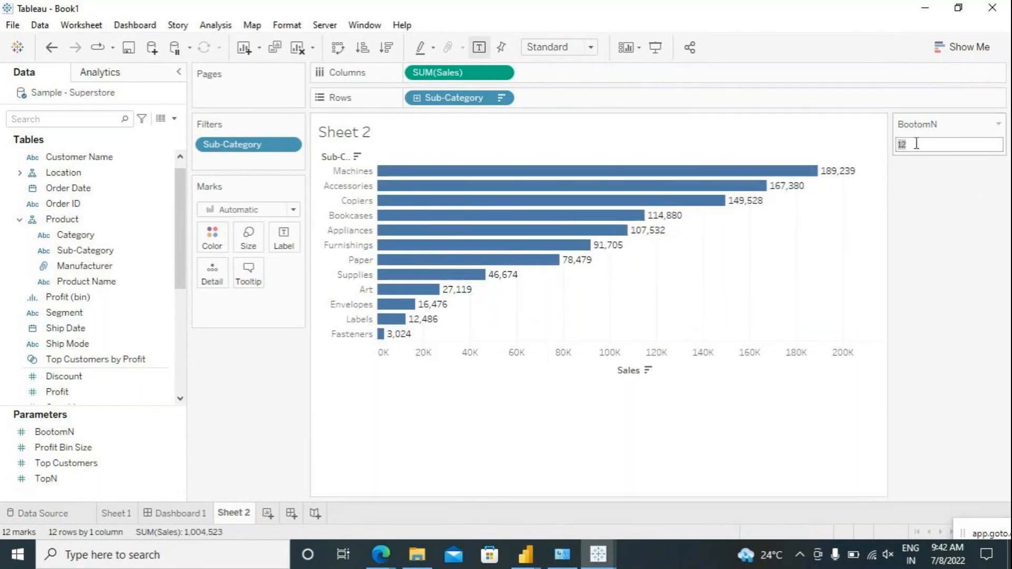
text(50)
key(Return)
key(Return)
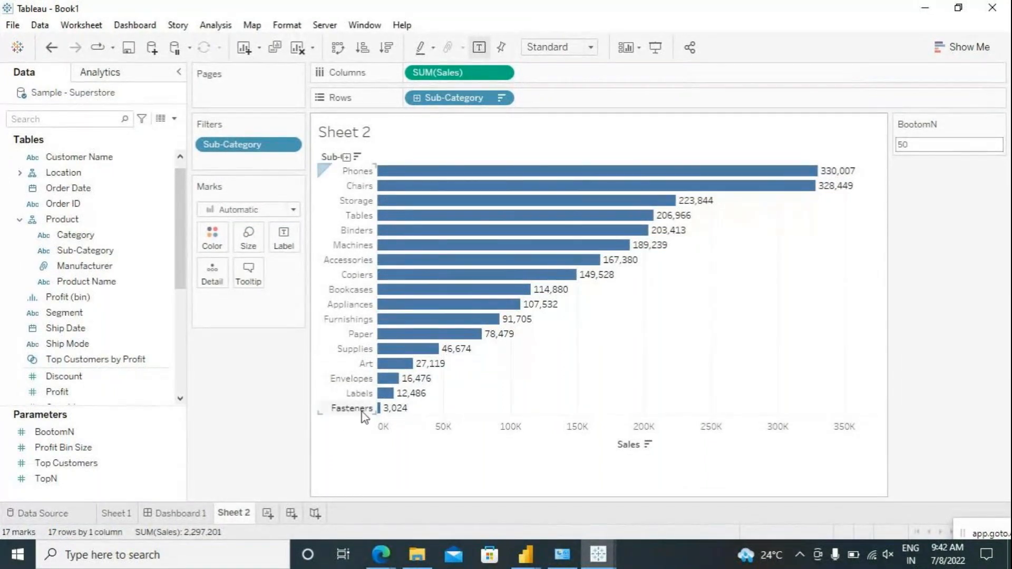
mouse_move(772, 182)
double_click(909, 144)
text(50)
key(Return)
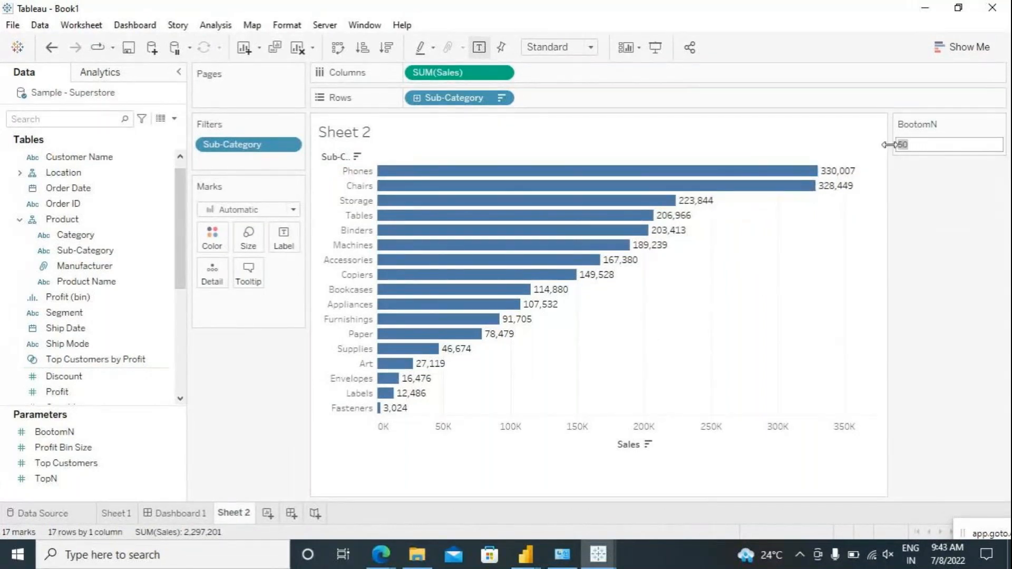
Edit the BootomN parameter to limit its range to a minimum of 1 and a maximum of 17.
click(998, 124)
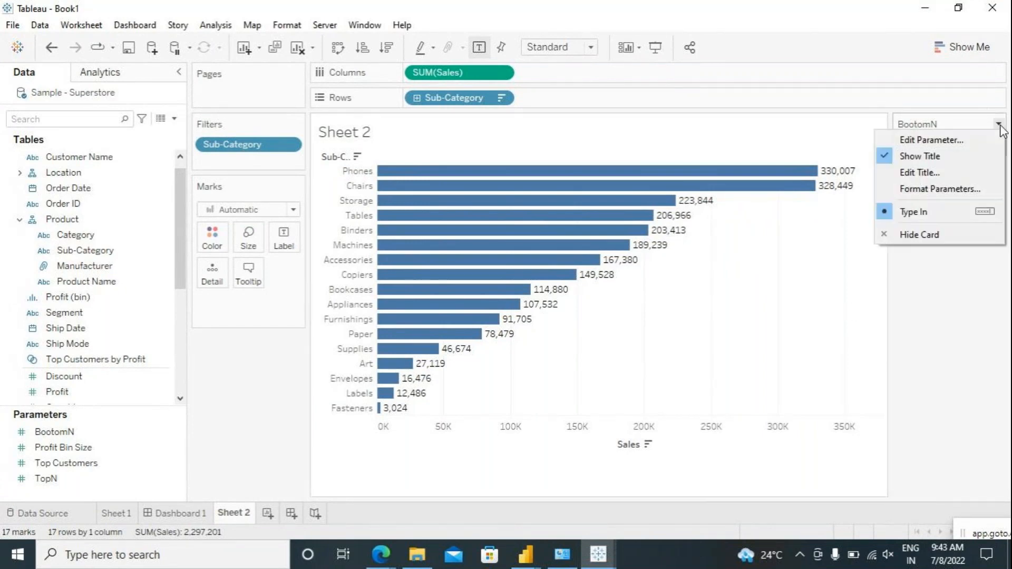
click(925, 140)
click(359, 290)
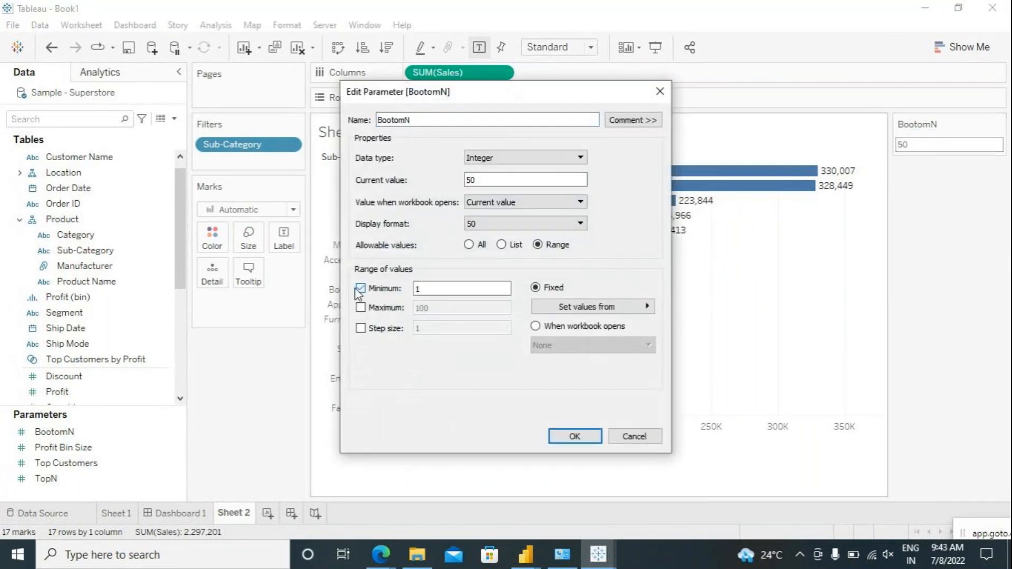
click(360, 308)
drag(442, 308, 410, 309)
text(1)
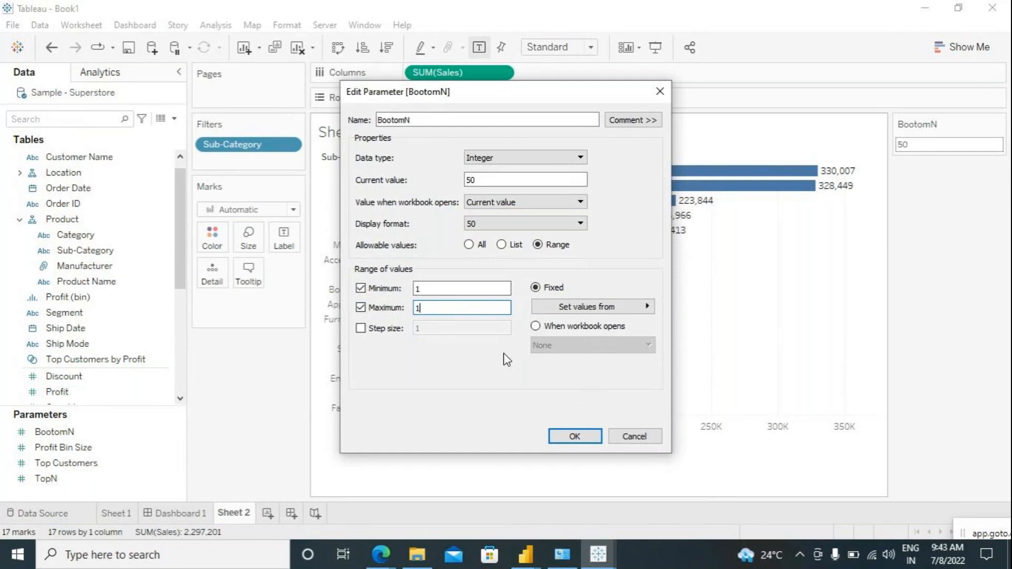
text(7)
click(574, 435)
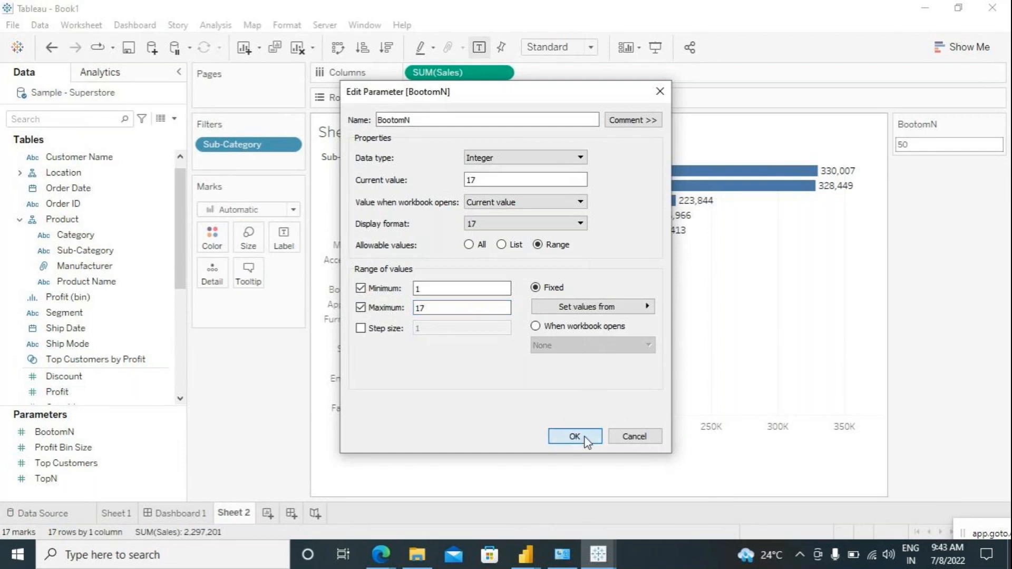
Mute the computer's speakers and return to the worksheet.
click(890, 556)
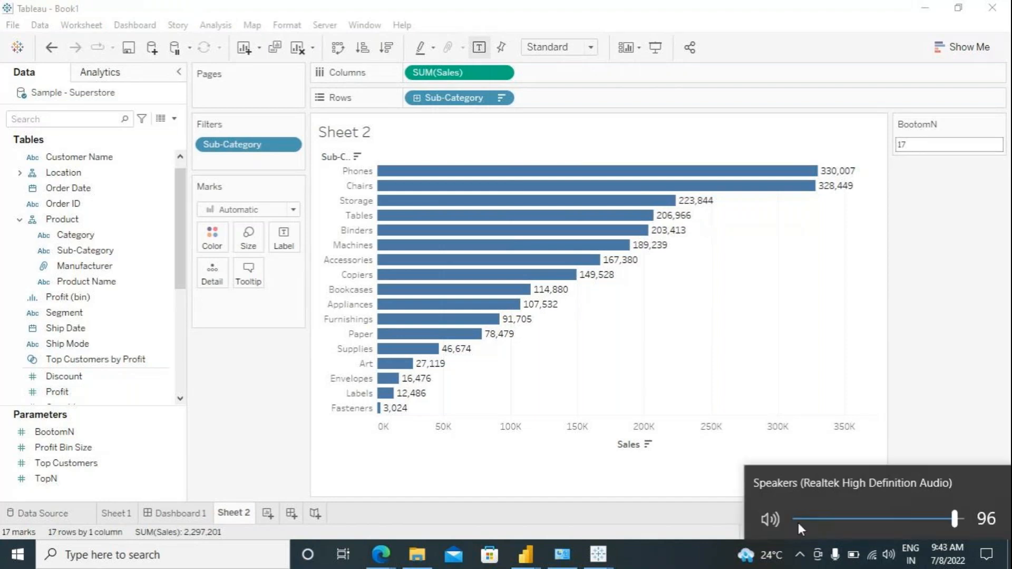
click(776, 518)
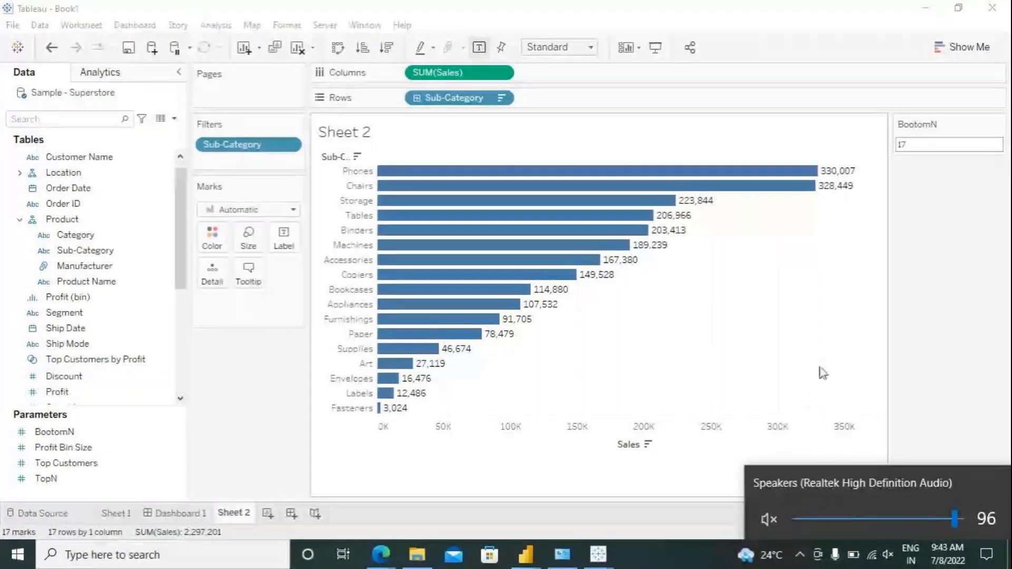
click(869, 355)
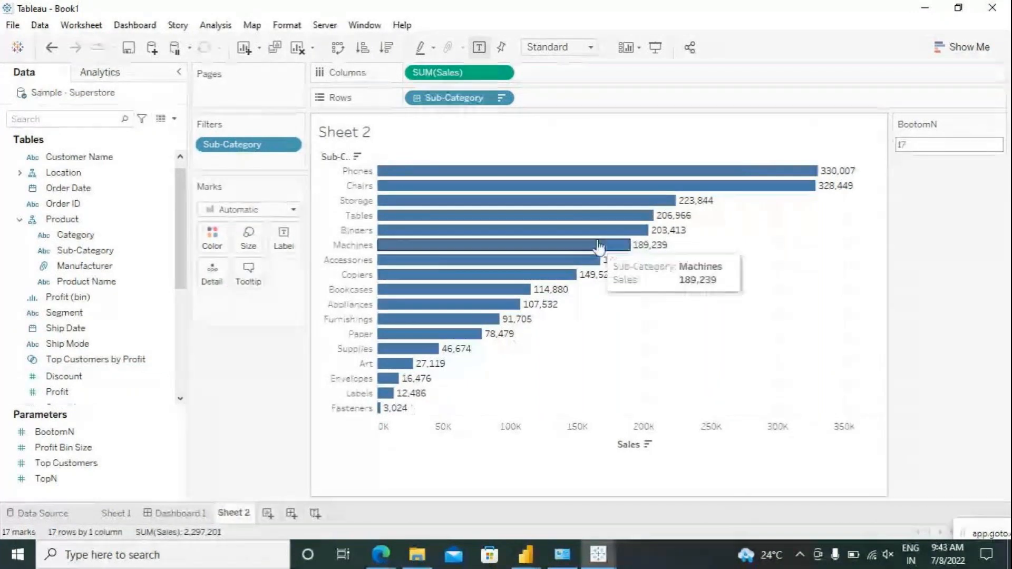
Review the BootomN parameter's settings and range of values.
click(906, 143)
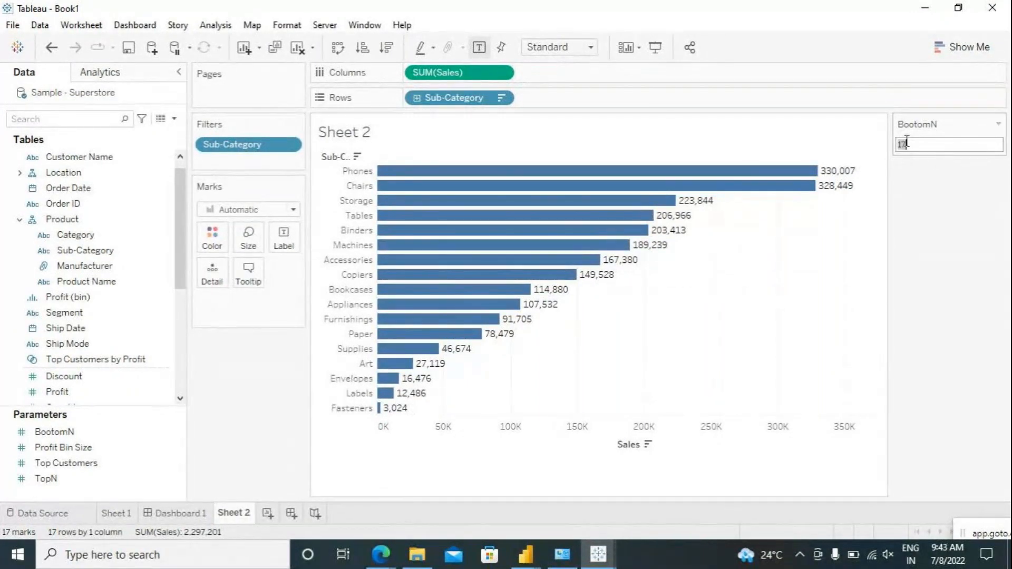
click(998, 124)
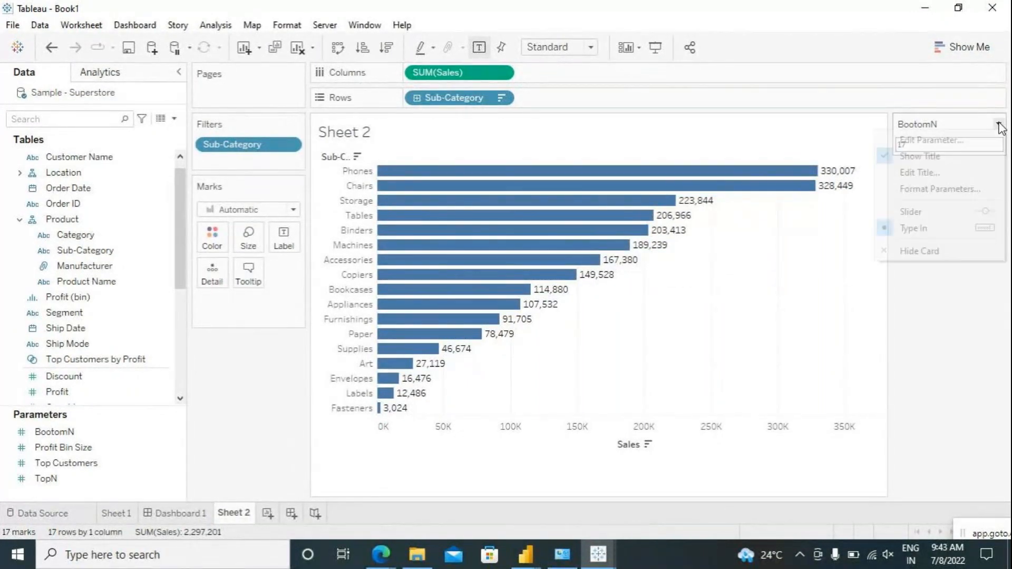
click(929, 140)
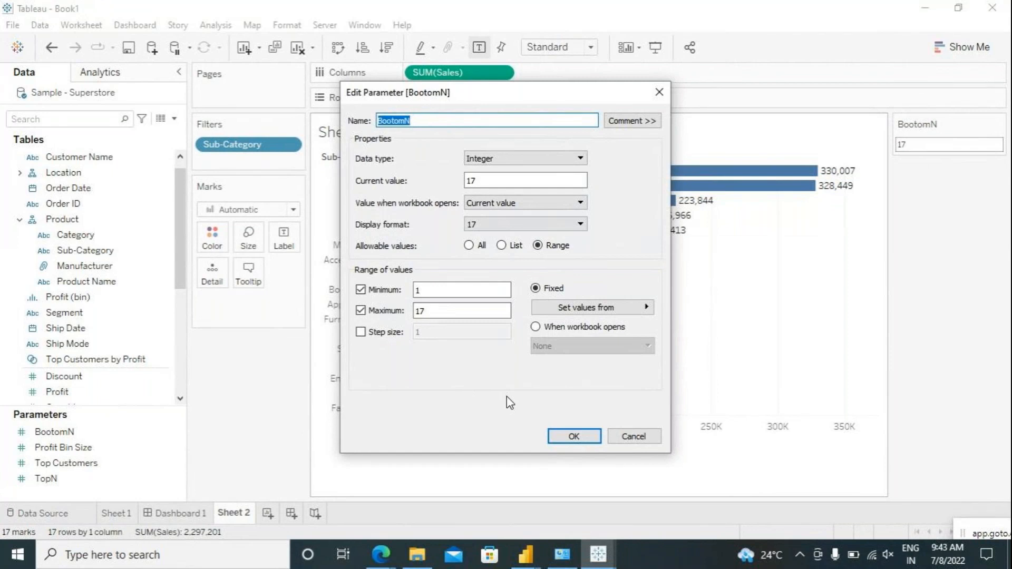
click(568, 439)
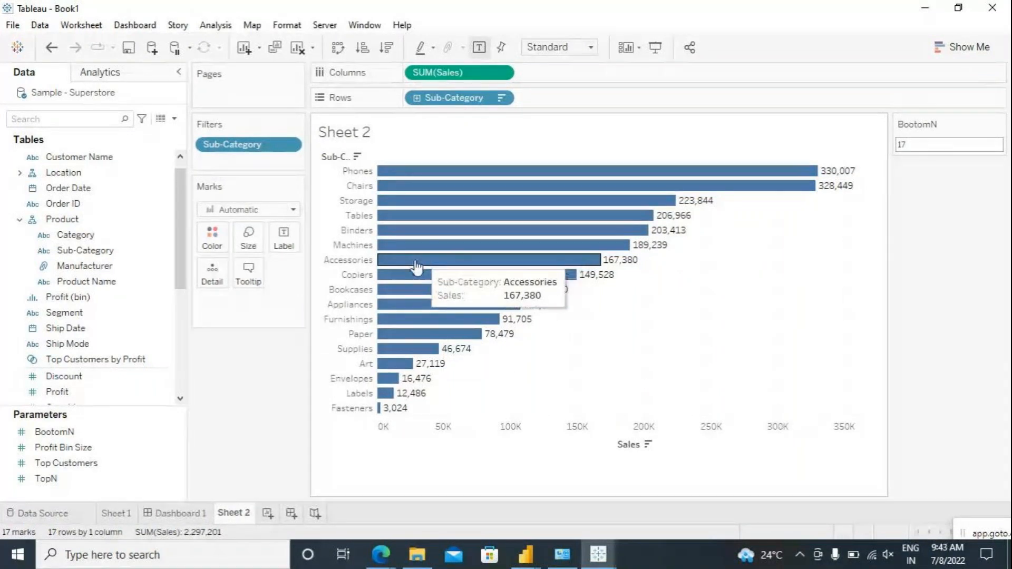
Examine the TopN parameter's settings, including its name, range and step size.
click(116, 485)
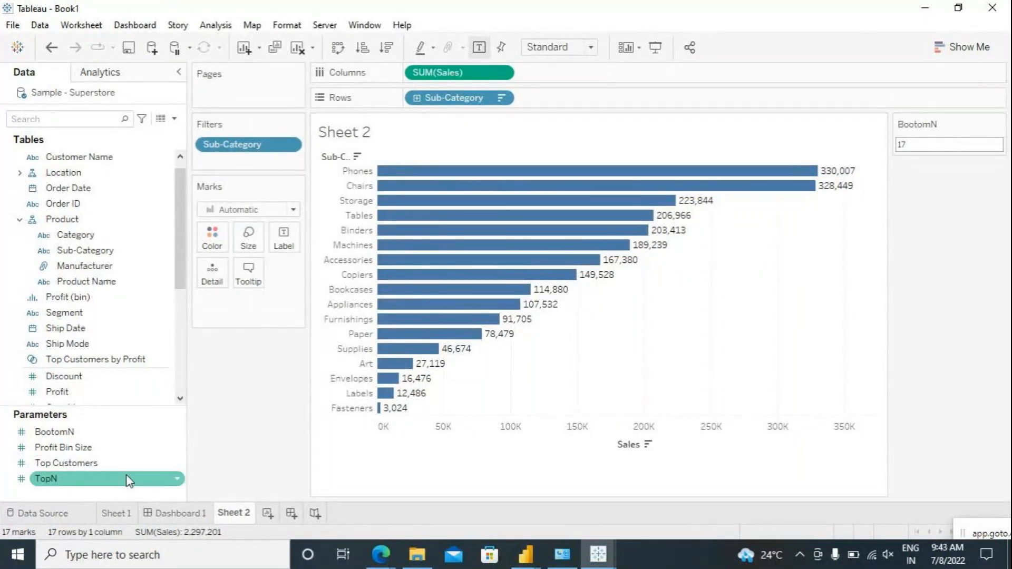
right_click(176, 479)
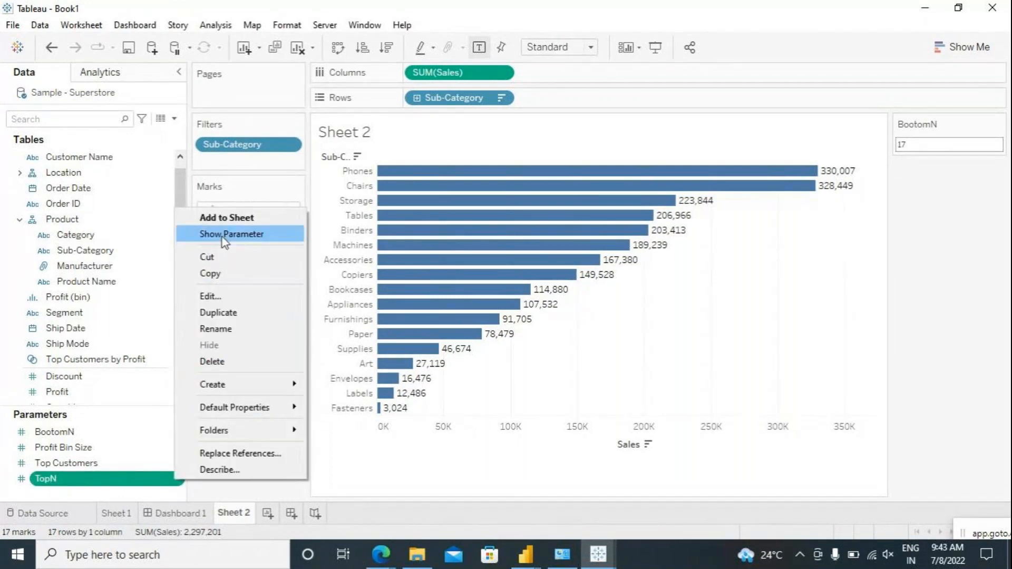
click(216, 296)
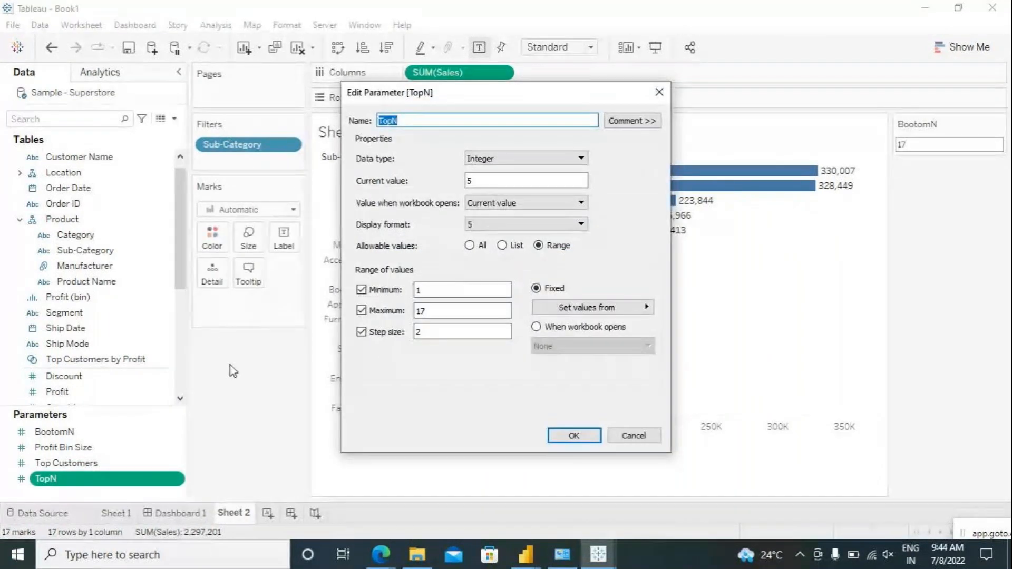
click(410, 123)
double_click(402, 120)
click(561, 435)
Try to show the TopN parameter on this sheet and add it to Filters.
right_click(180, 479)
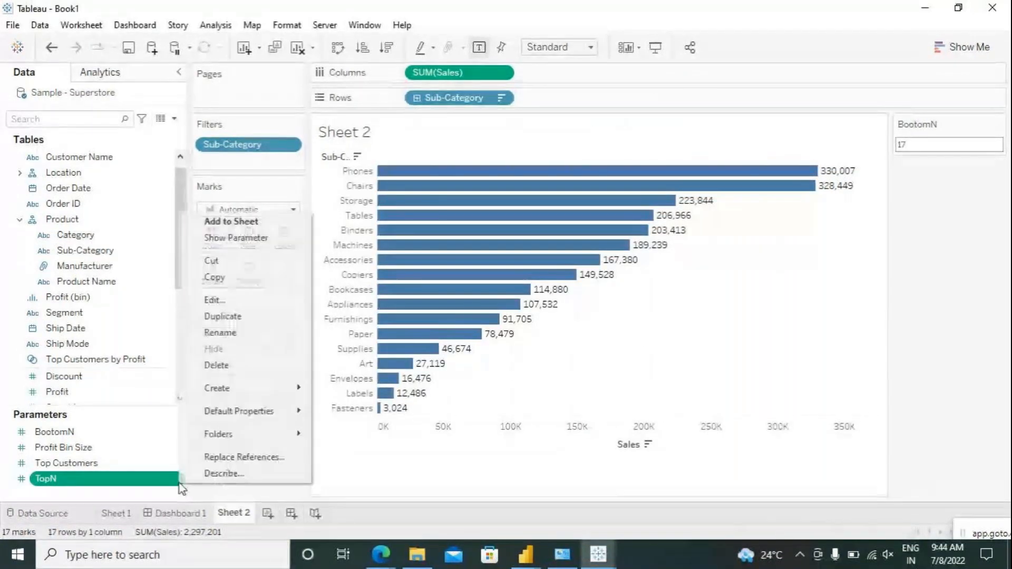
click(238, 242)
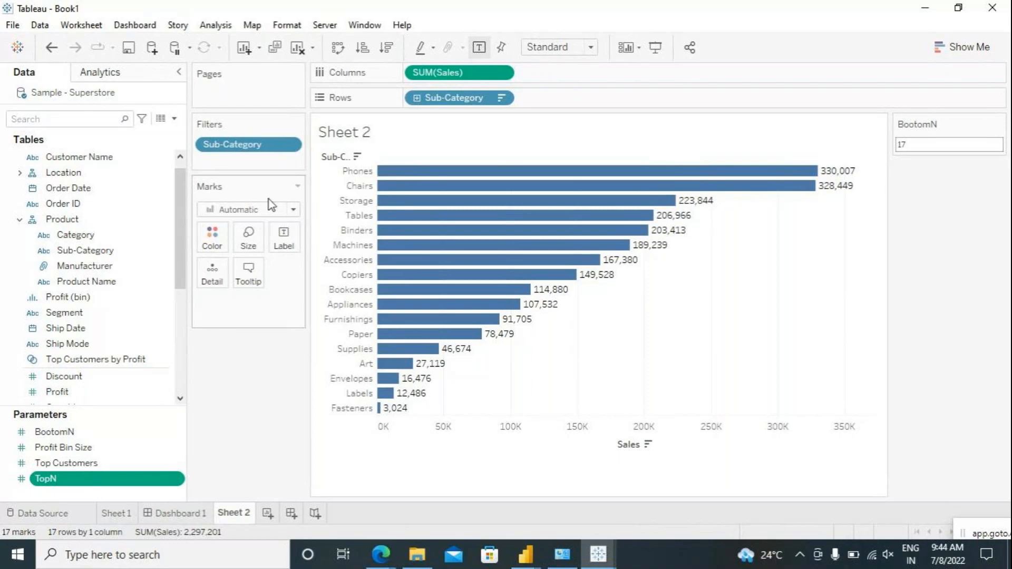
drag(105, 478, 264, 164)
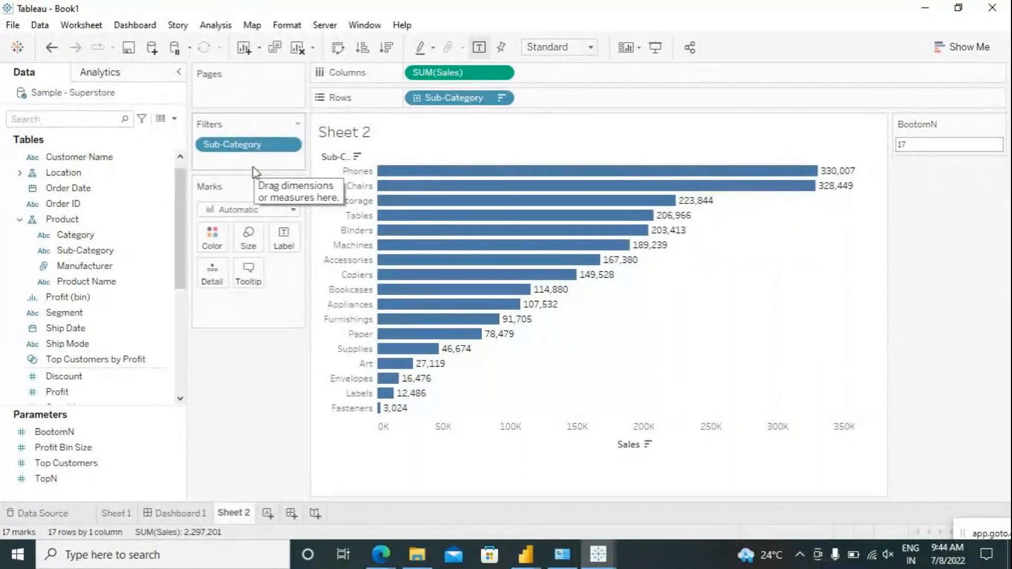
click(103, 483)
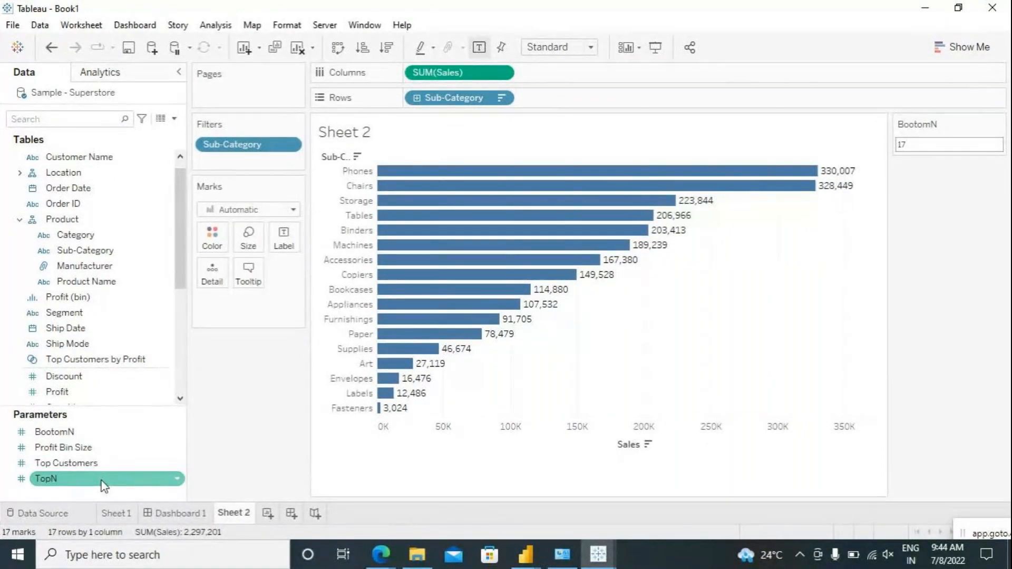
Review which parameters can drive the Sub-Category filter's Bottom limit, keeping BootomN selected.
click(291, 147)
click(249, 165)
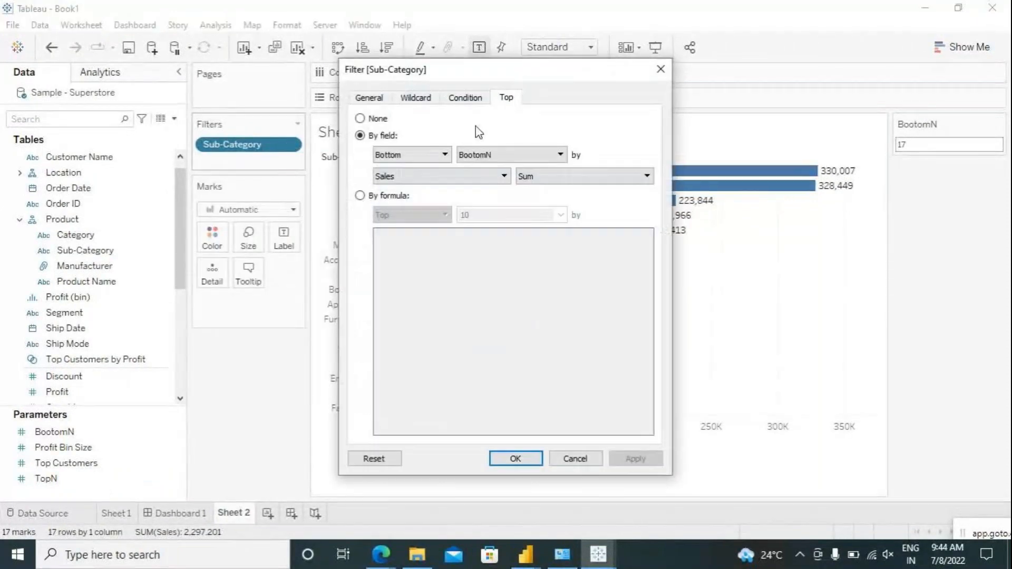
click(563, 154)
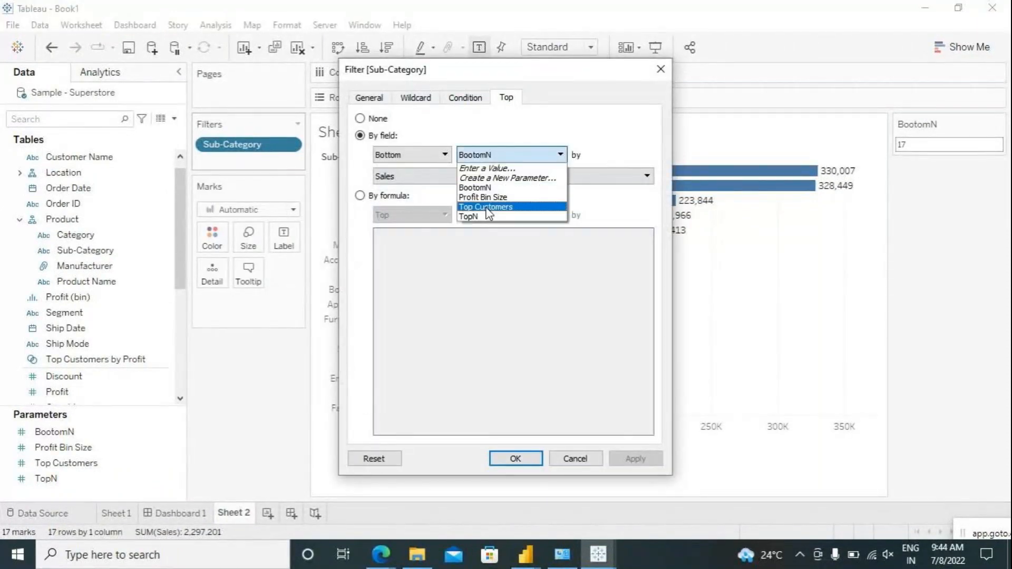
click(493, 330)
click(515, 459)
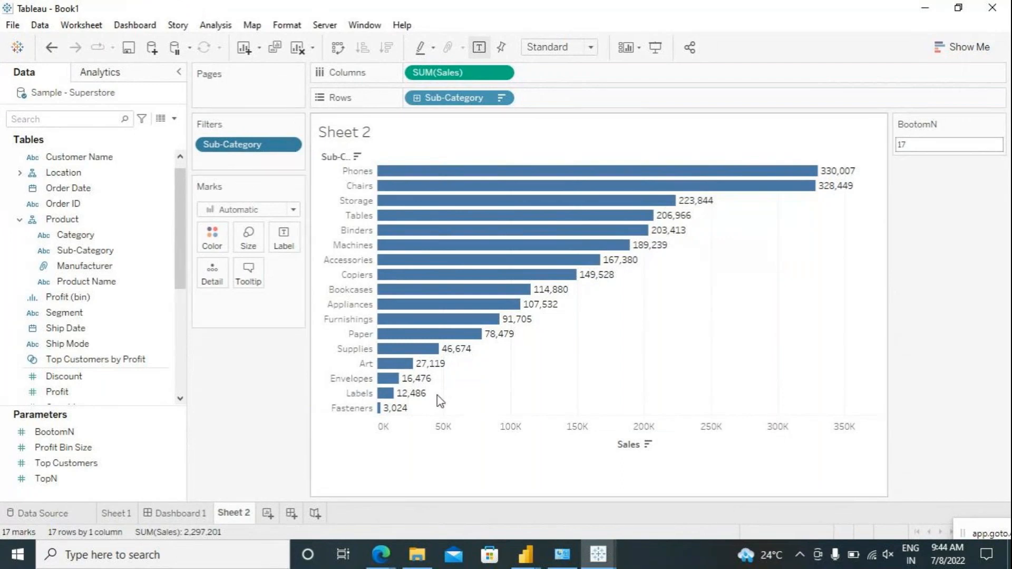
Set the BootomN parameter value to 4.
click(897, 144)
text(4)
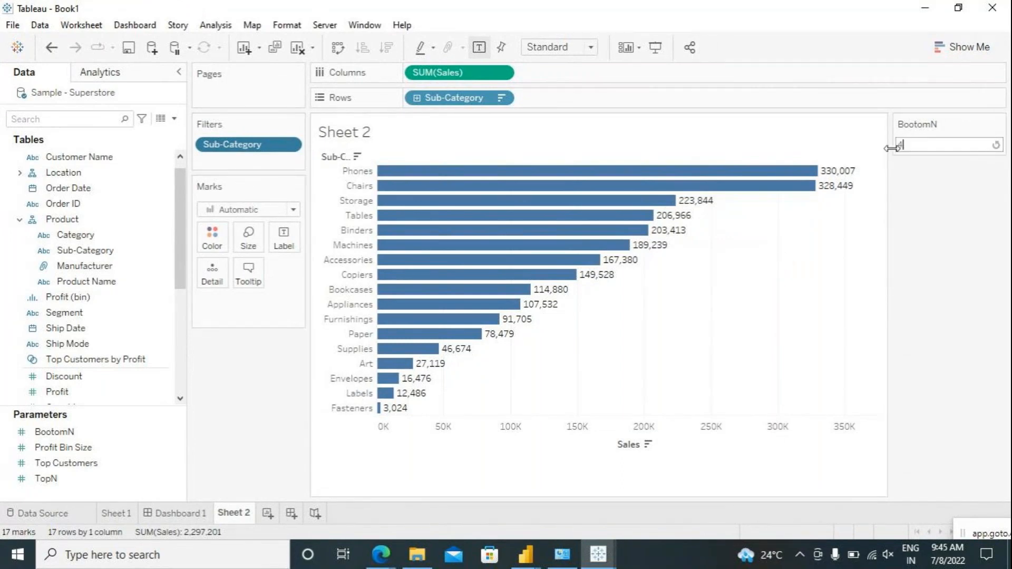
key(Return)
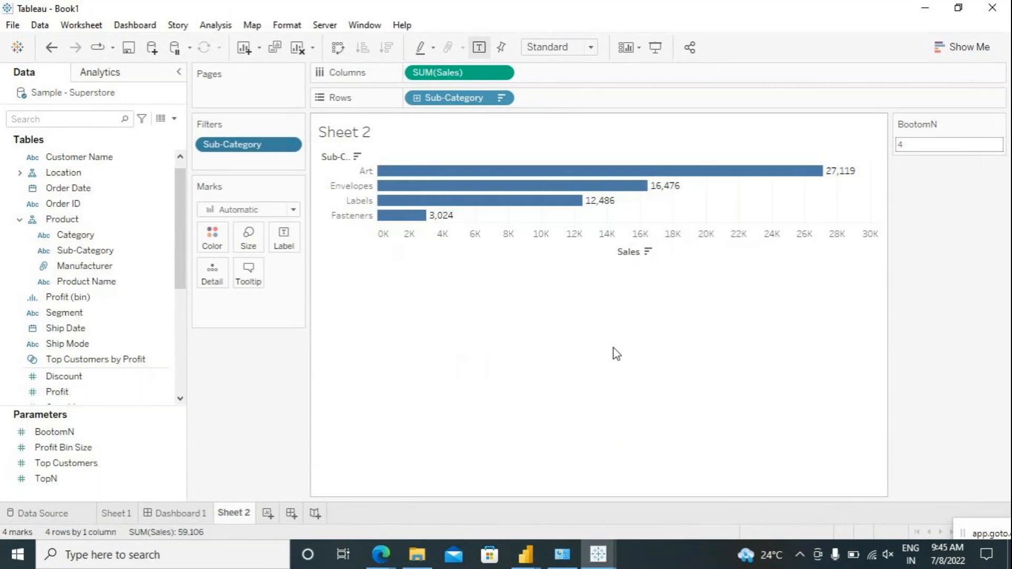
Create a new worksheet listing each Sub-Category with its sum of Sales.
click(266, 515)
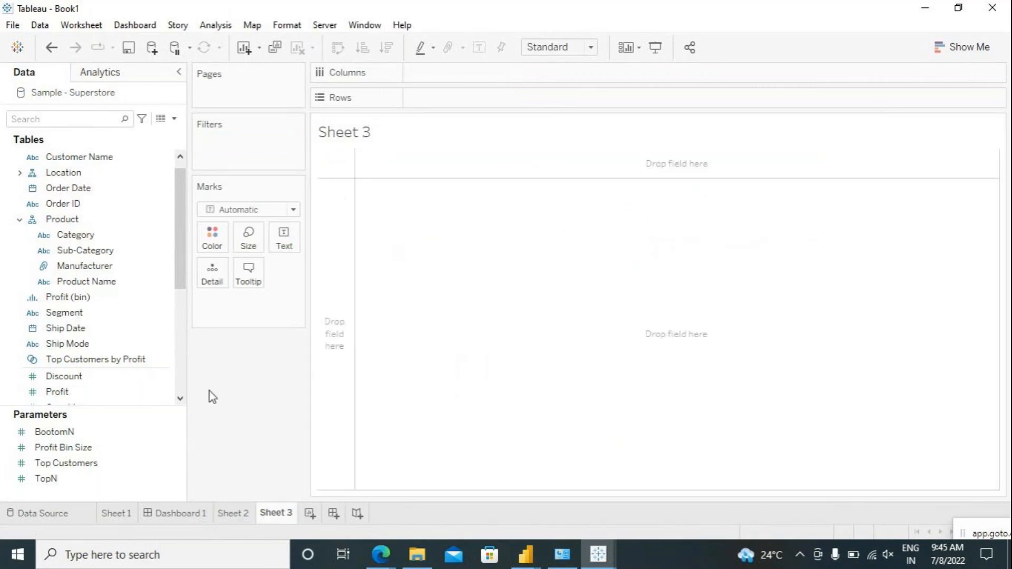
double_click(83, 250)
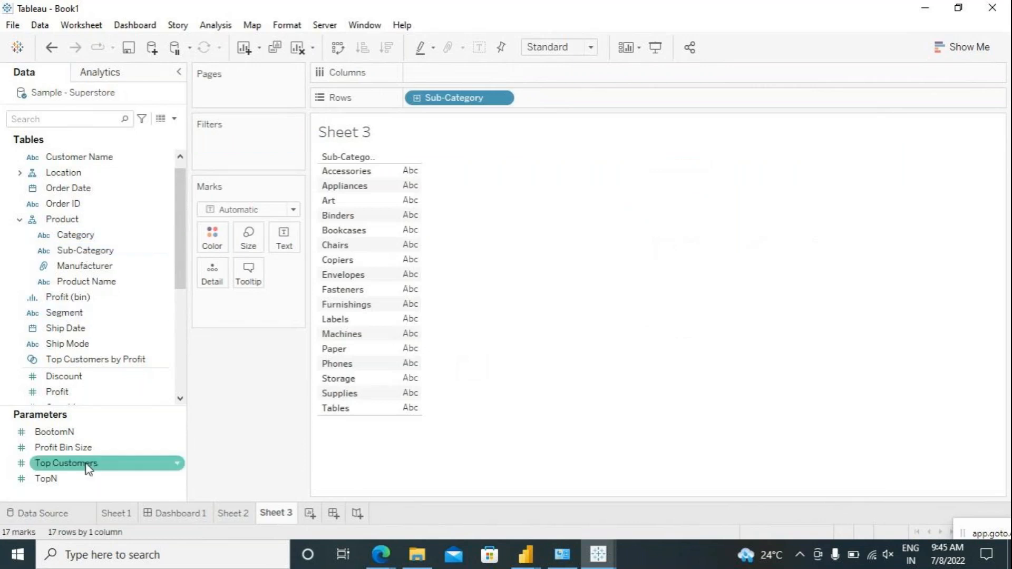
scroll(94, 380, down, 1)
double_click(91, 375)
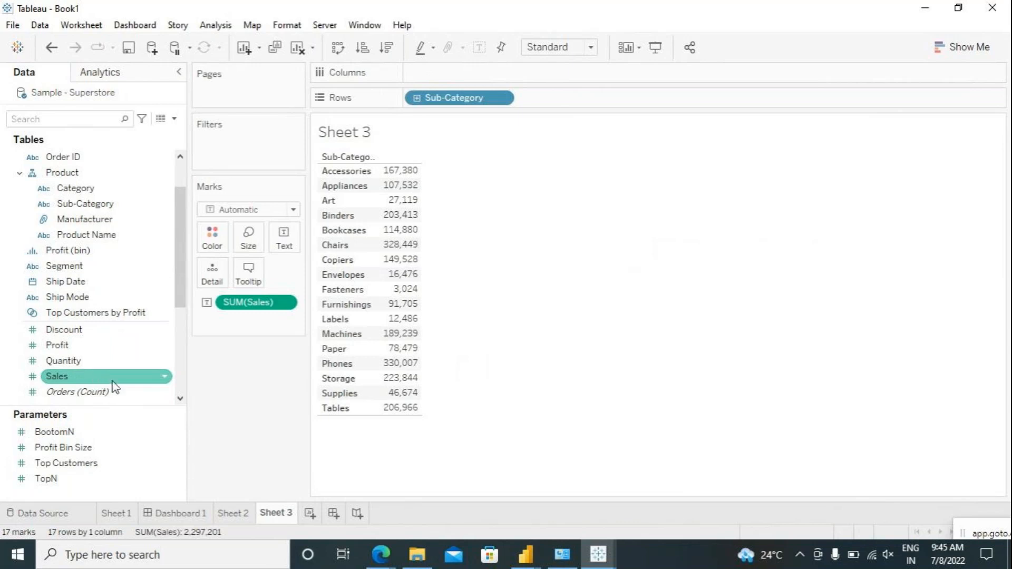
On Sheet 2, try to add the BootomN parameter to Filters and slightly widen the Filters and Marks cards.
click(233, 514)
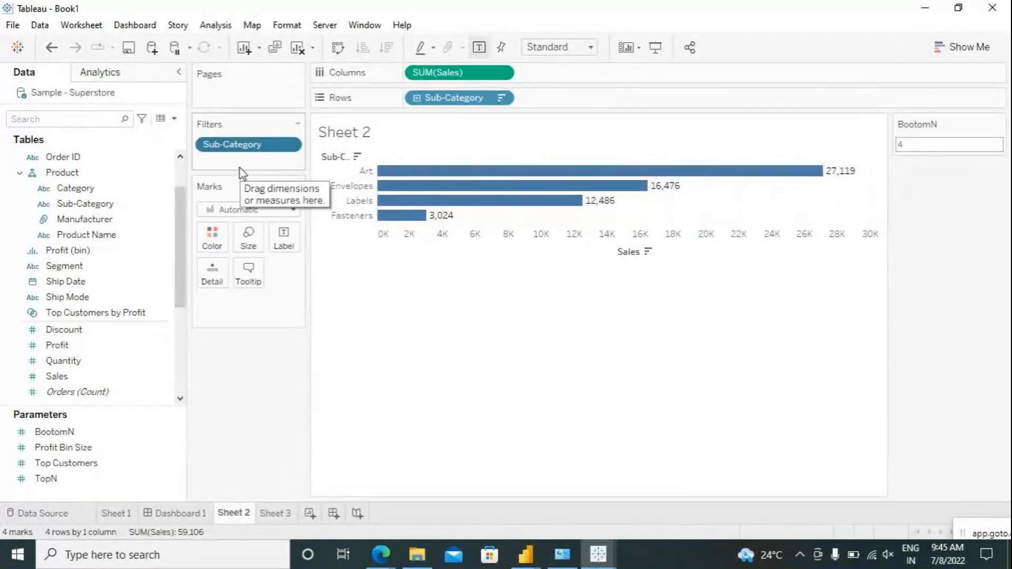
click(87, 436)
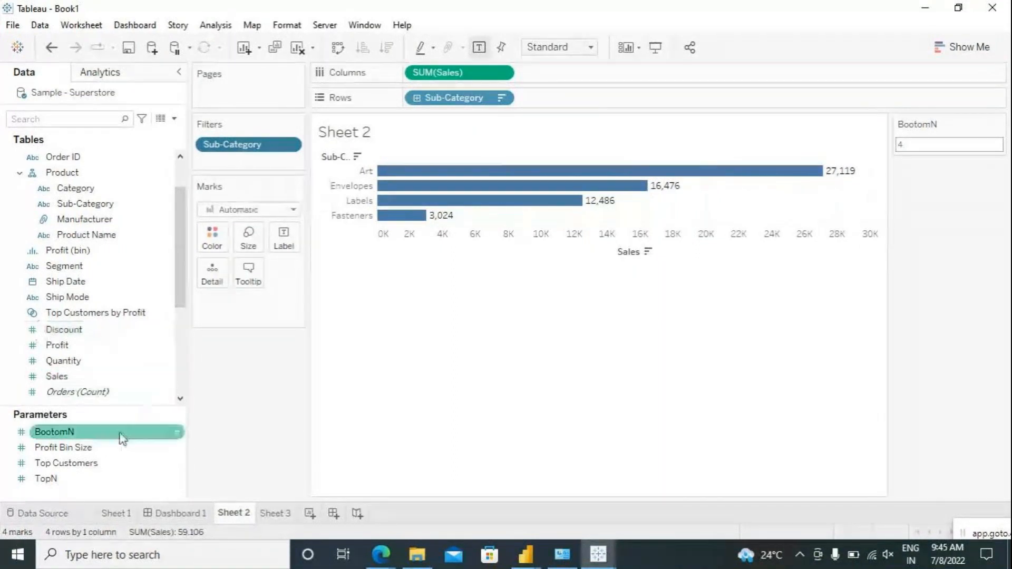
drag(74, 431, 248, 166)
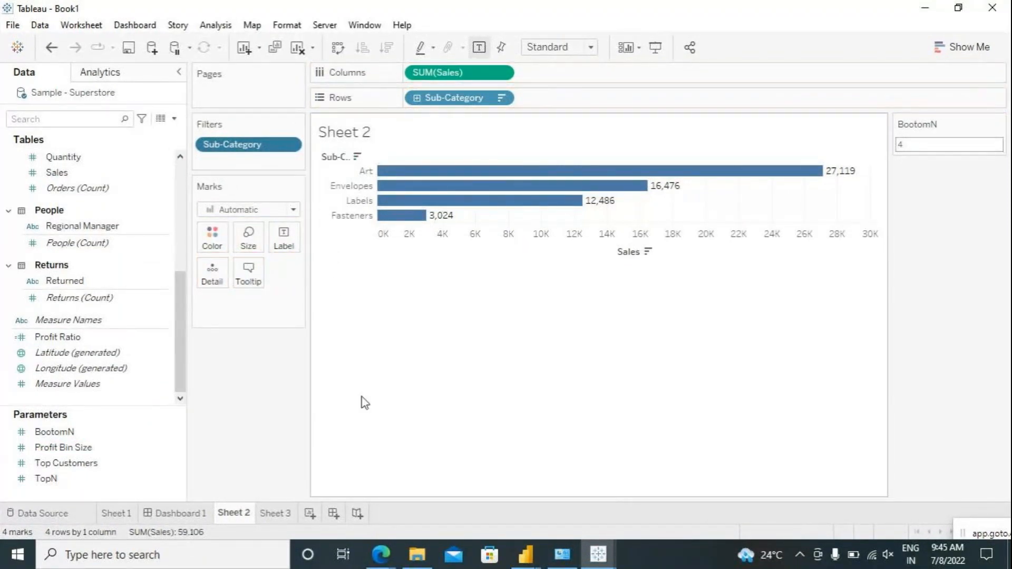
mouse_move(310, 410)
mouse_down()
mouse_move(350, 409)
mouse_move(329, 409)
mouse_up()
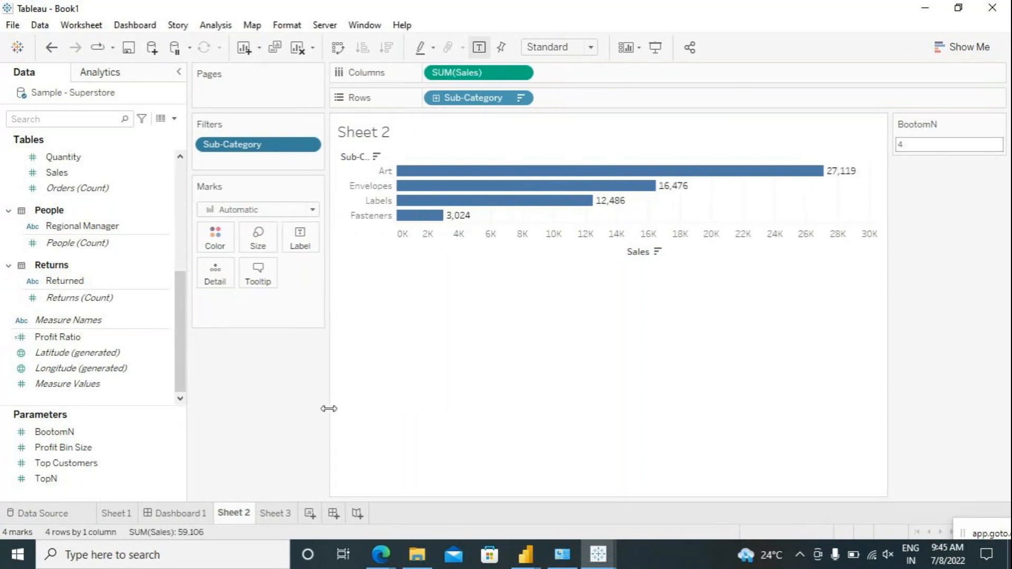
Turn Sheet 3 into a bar chart with SUM(Sales) on Columns, sorted descending by sales and showing mark labels.
click(275, 514)
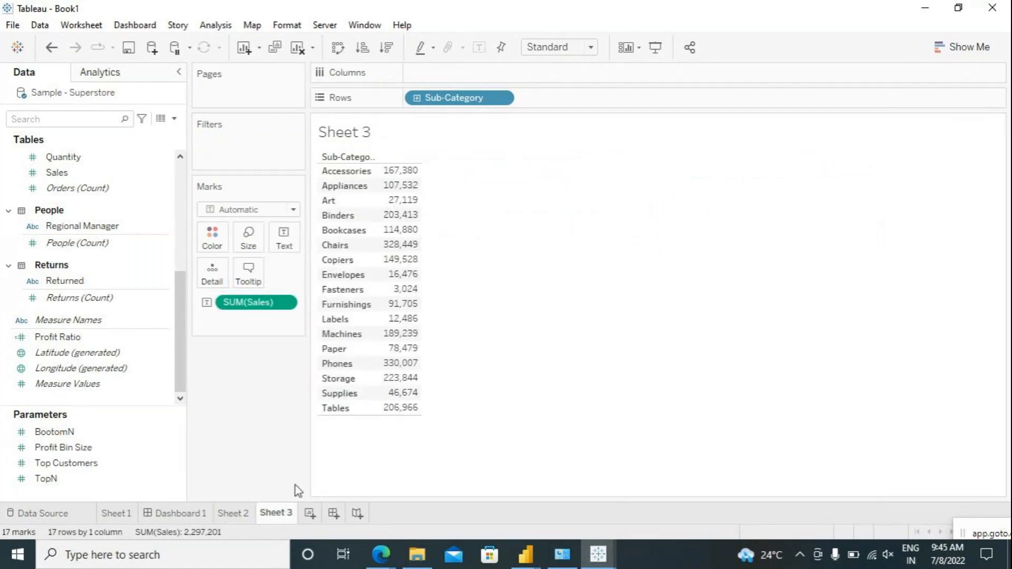
drag(241, 306, 532, 86)
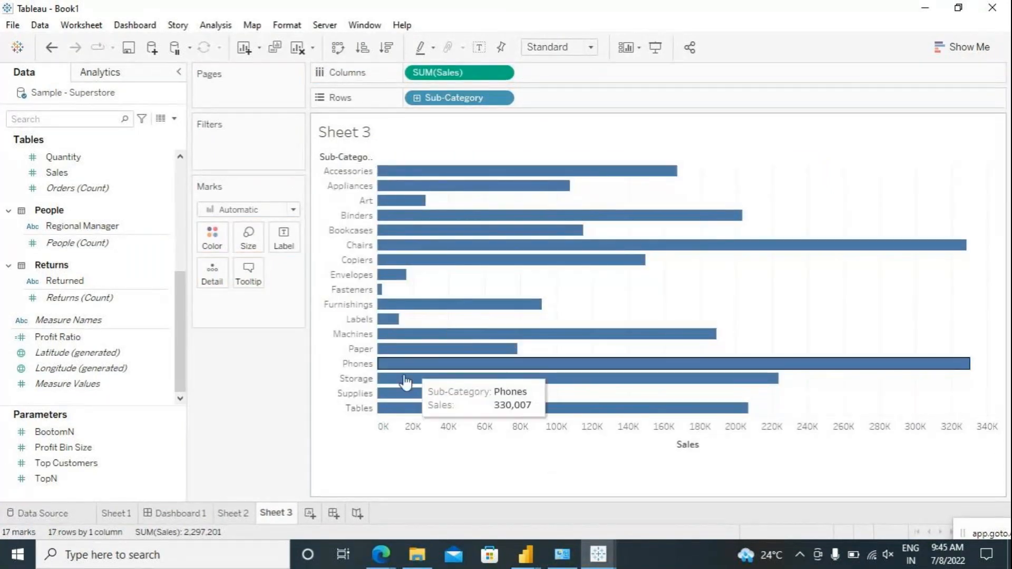
drag(313, 342, 337, 340)
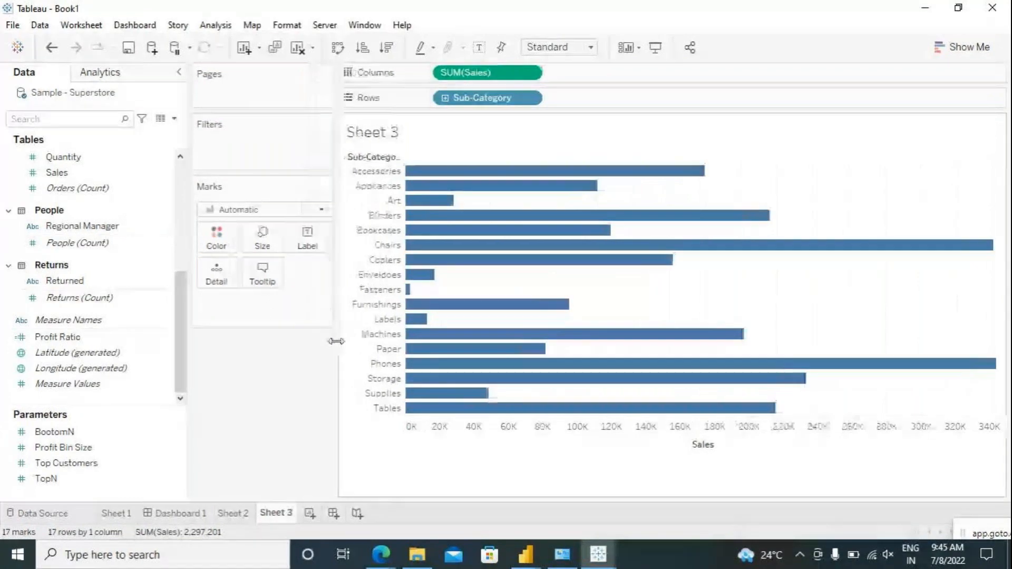
click(387, 47)
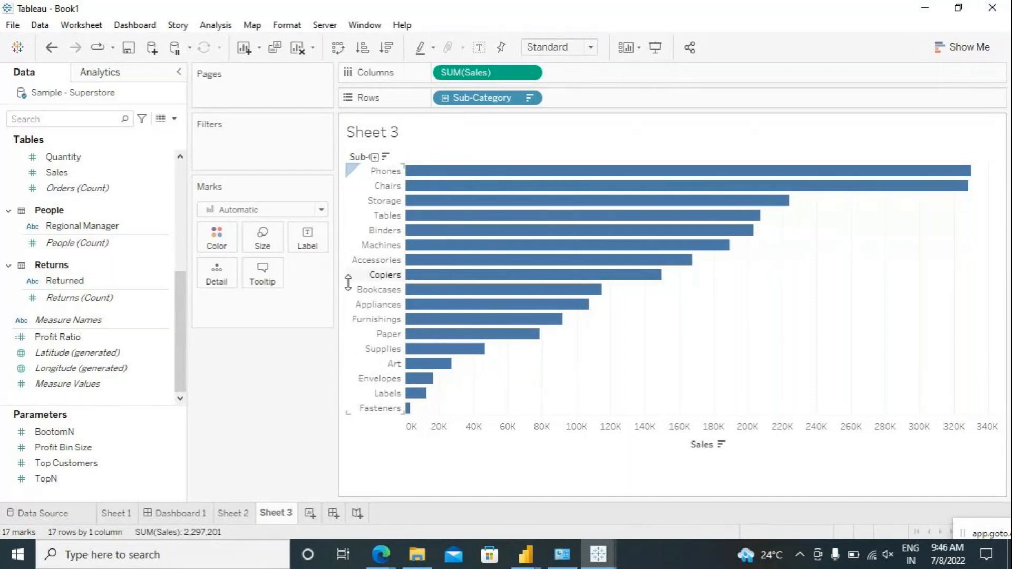
click(485, 45)
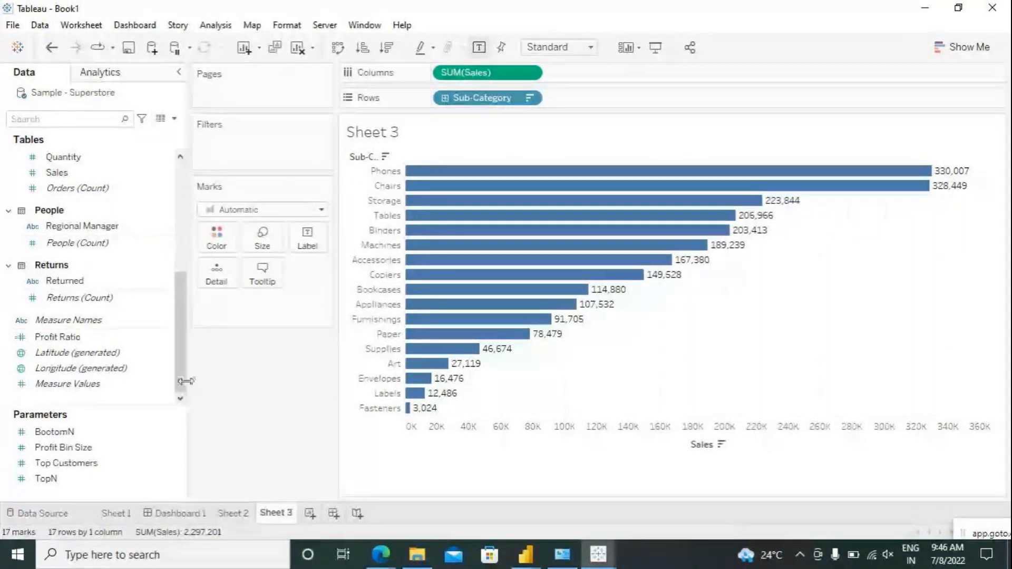
Replace Sub-Category with Category on the Rows shelf of Sheet 3.
scroll(169, 374, up, 6)
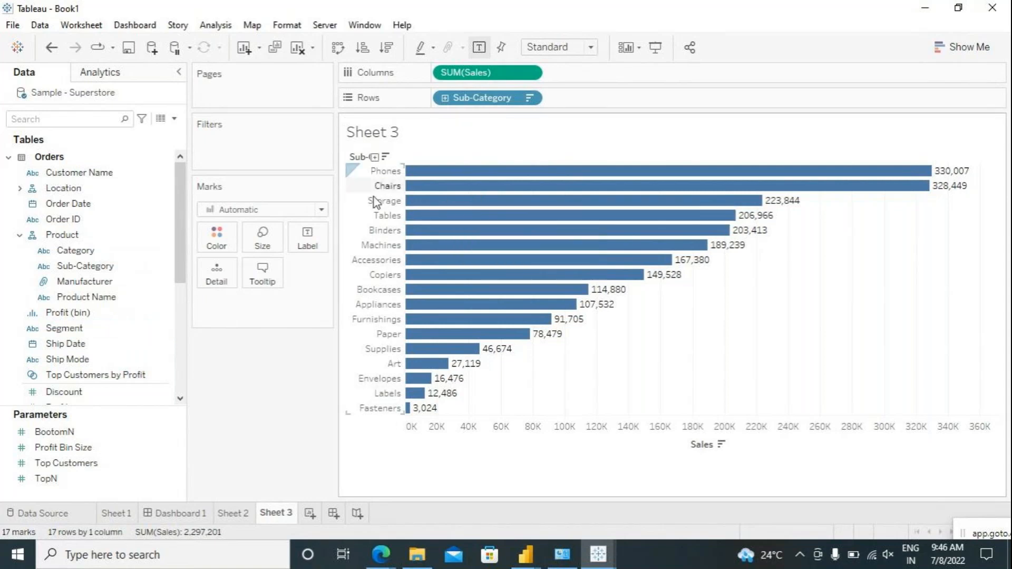
drag(74, 250, 553, 101)
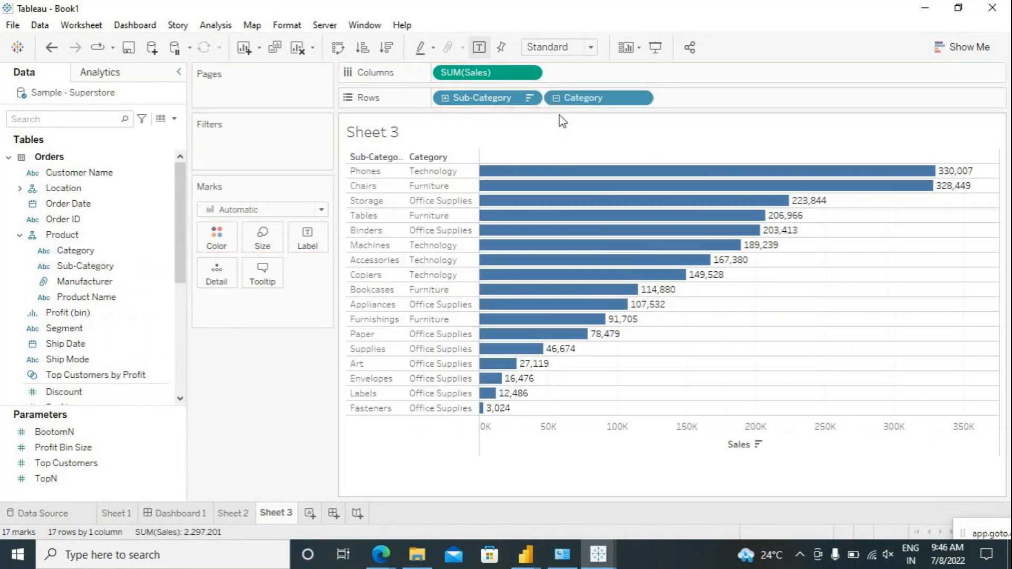
drag(485, 101, 255, 341)
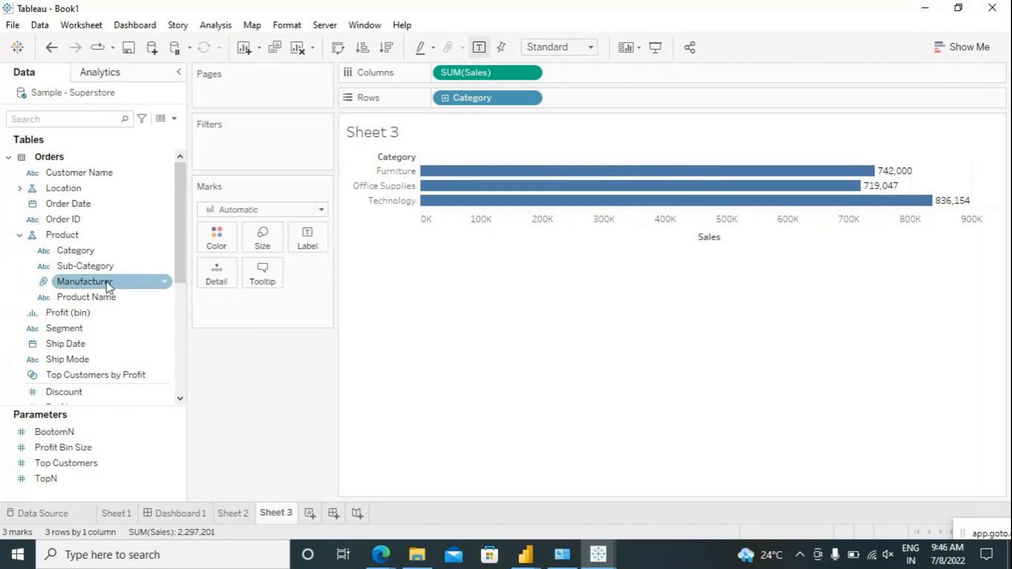
Swap Category for Sub-Category on Rows and switch back to Category to compare the two breakdowns.
drag(87, 271, 565, 104)
drag(502, 103, 458, 169)
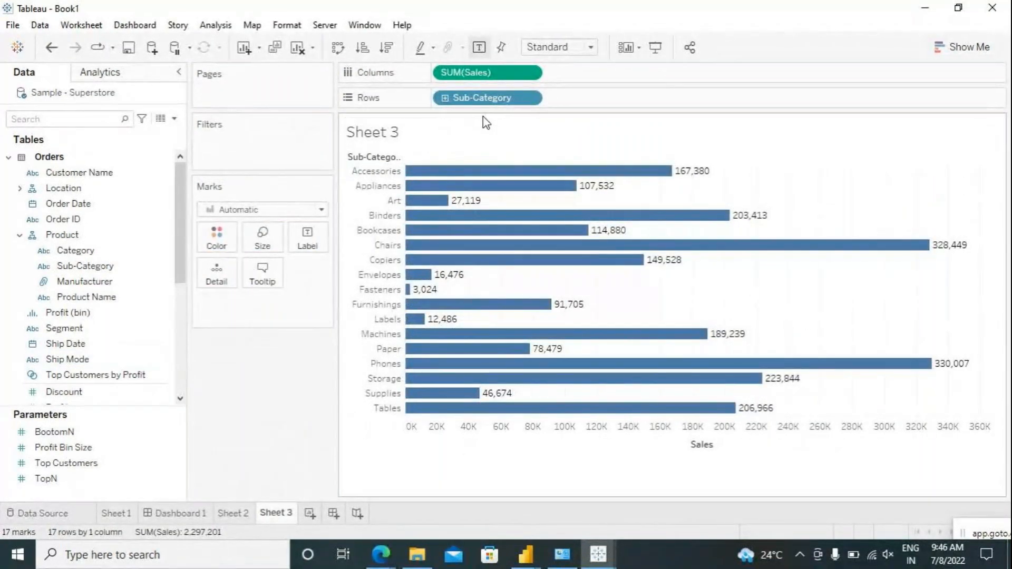
drag(474, 106, 259, 389)
drag(74, 250, 479, 101)
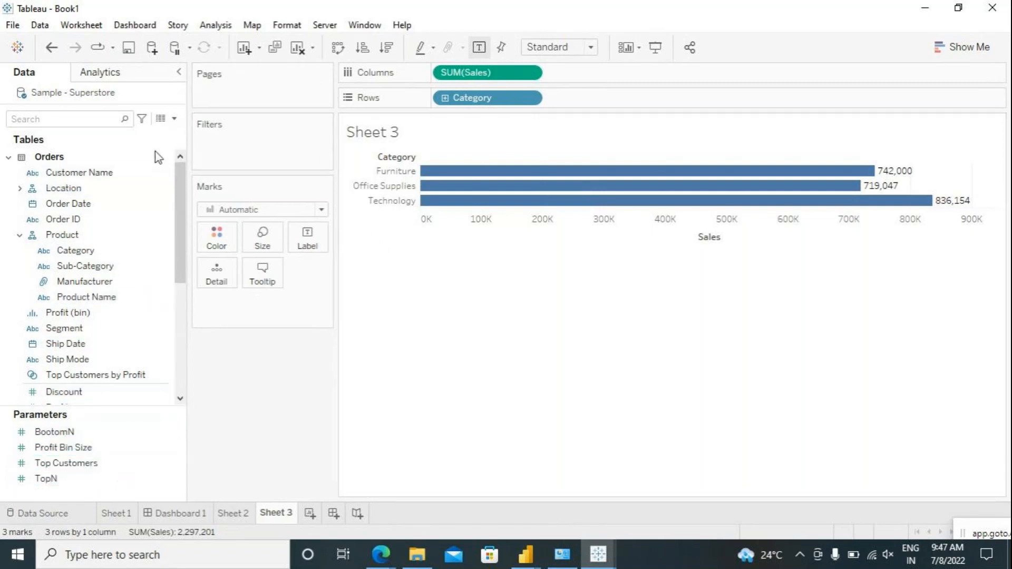
Start a new parameter named Dimchange with the String data type.
click(175, 120)
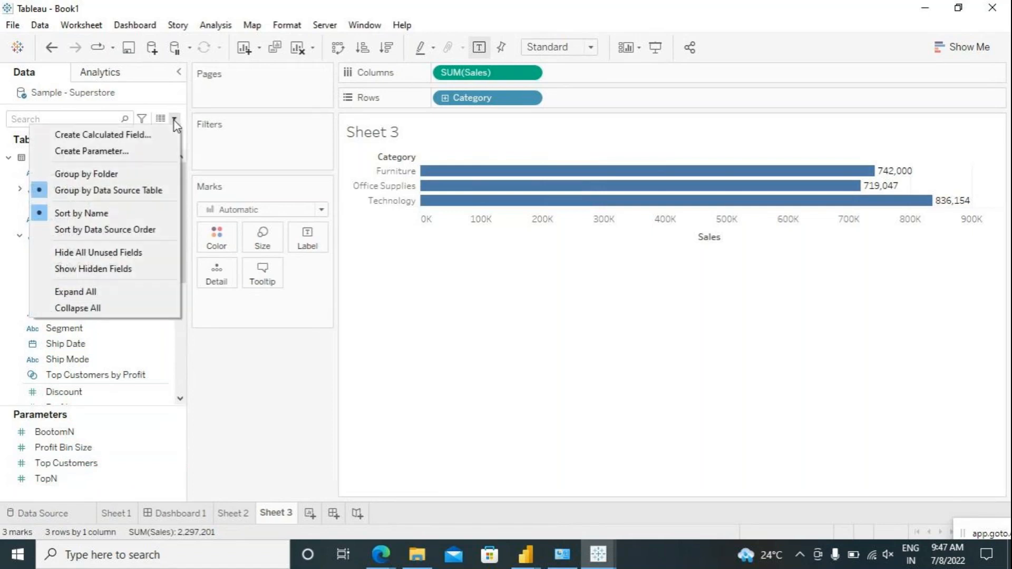
click(153, 158)
drag(451, 121, 375, 125)
text(Dem)
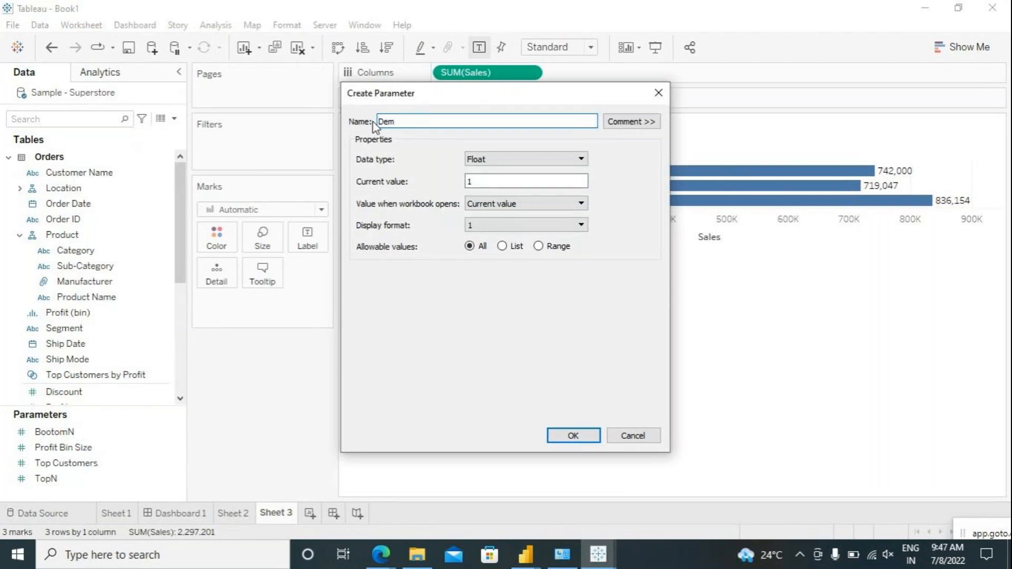
key(BackSpace)
key(BackSpace)
text(imchan)
click(490, 157)
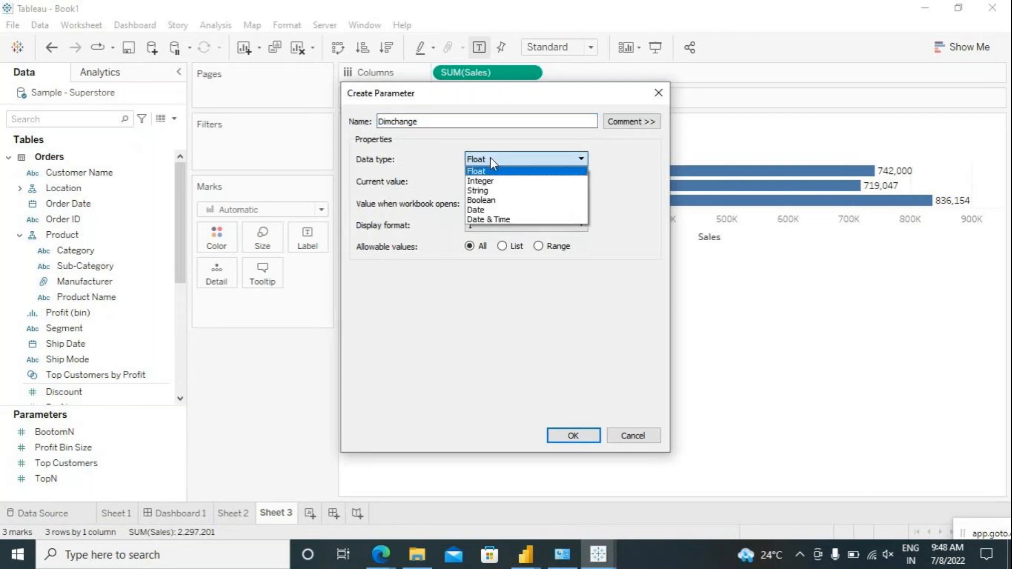
click(491, 190)
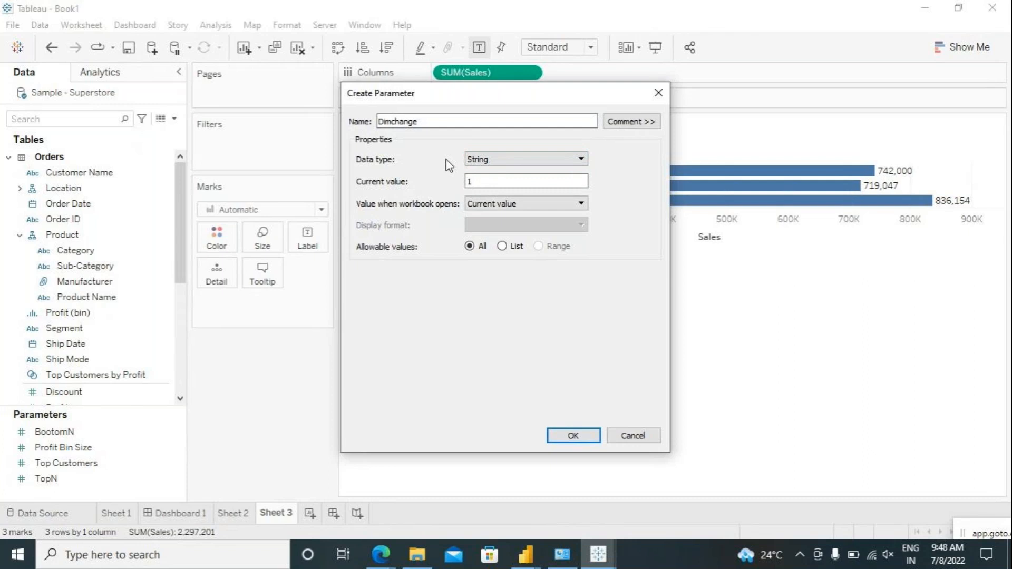
Restrict the Dimchange parameter's allowable values to a list containing Category and Subcategory.
click(503, 248)
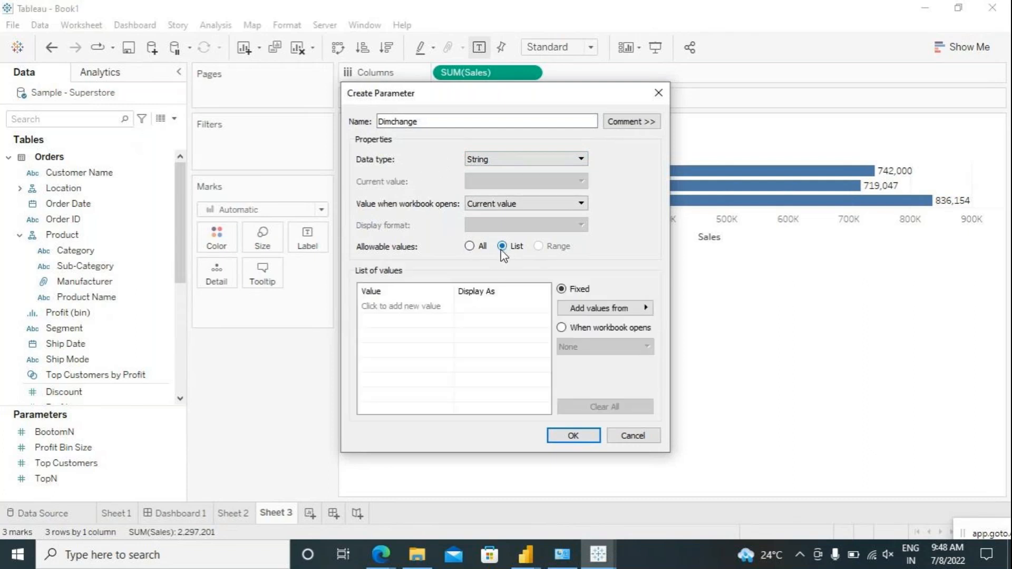
click(393, 306)
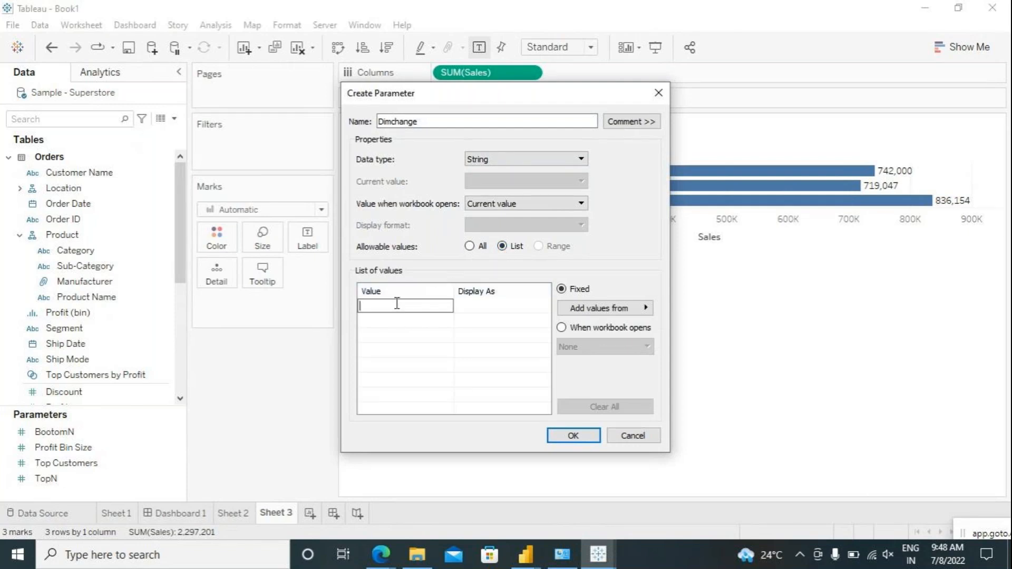
text(Category)
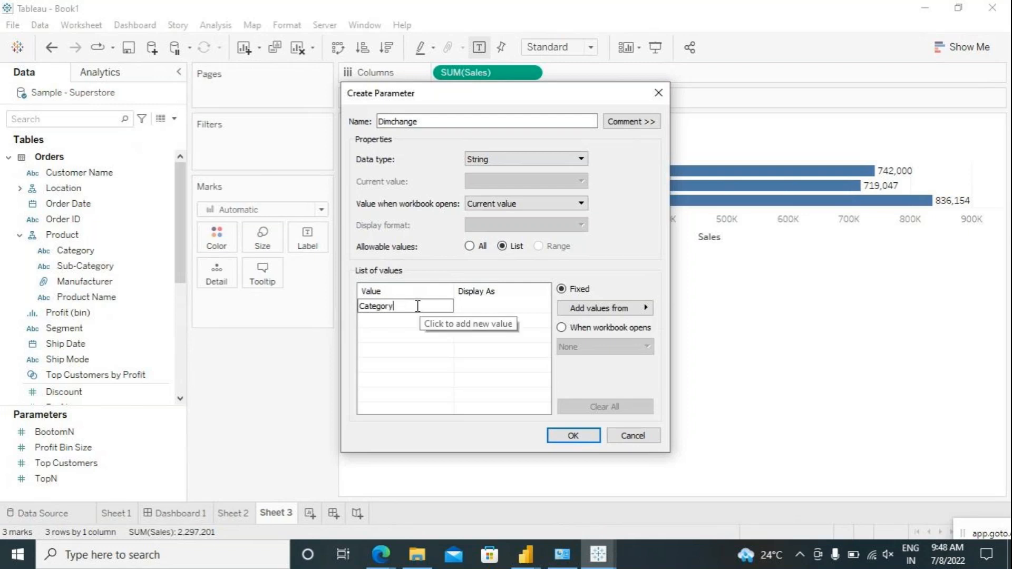
key(Return)
click(390, 322)
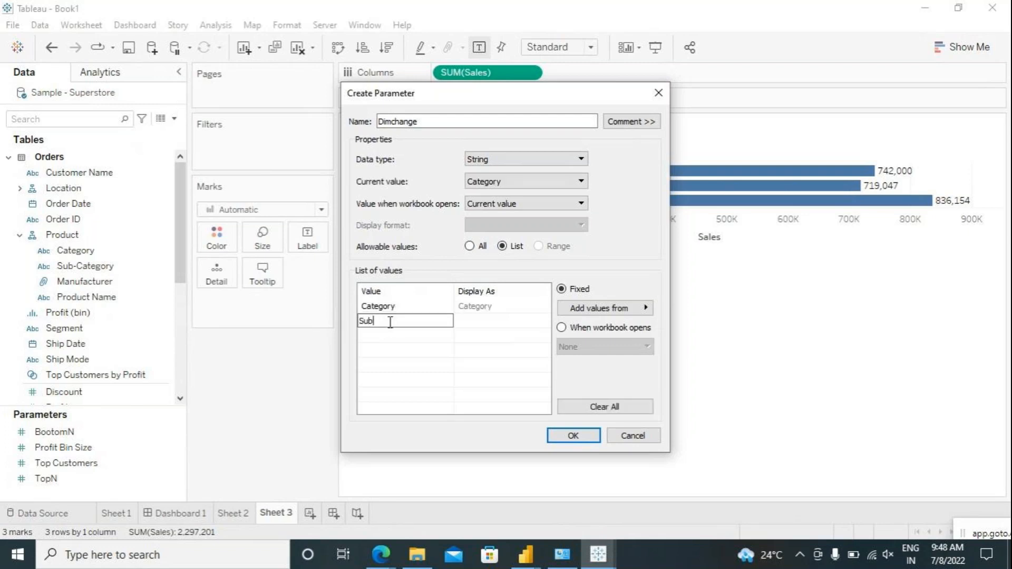
text(Subcategory)
key(Return)
click(419, 354)
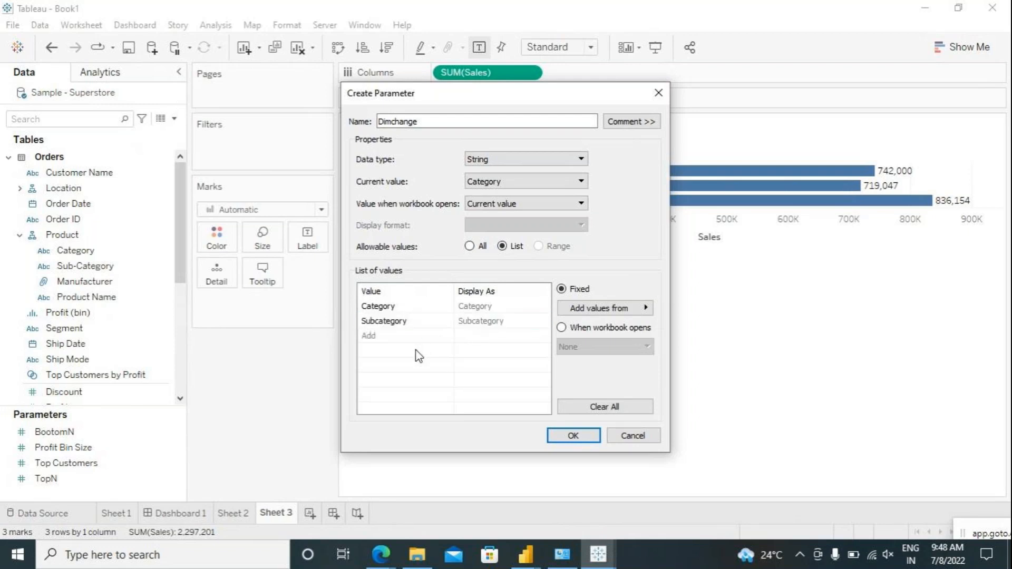
Review the spelling of the Category and Subcategory entries in the parameter's list of values.
click(404, 310)
click(403, 310)
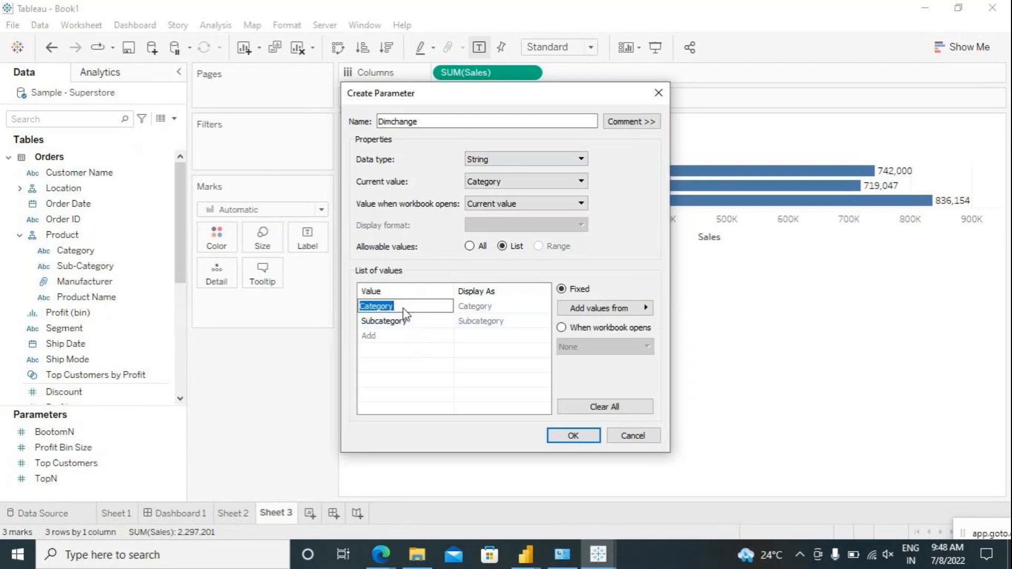
click(407, 306)
drag(404, 307, 354, 307)
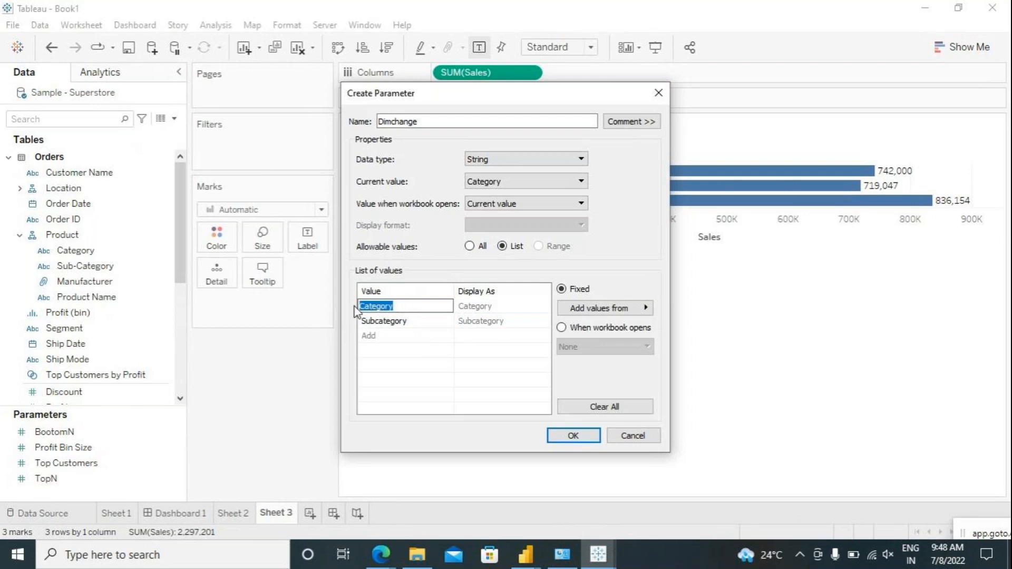
click(420, 324)
click(419, 324)
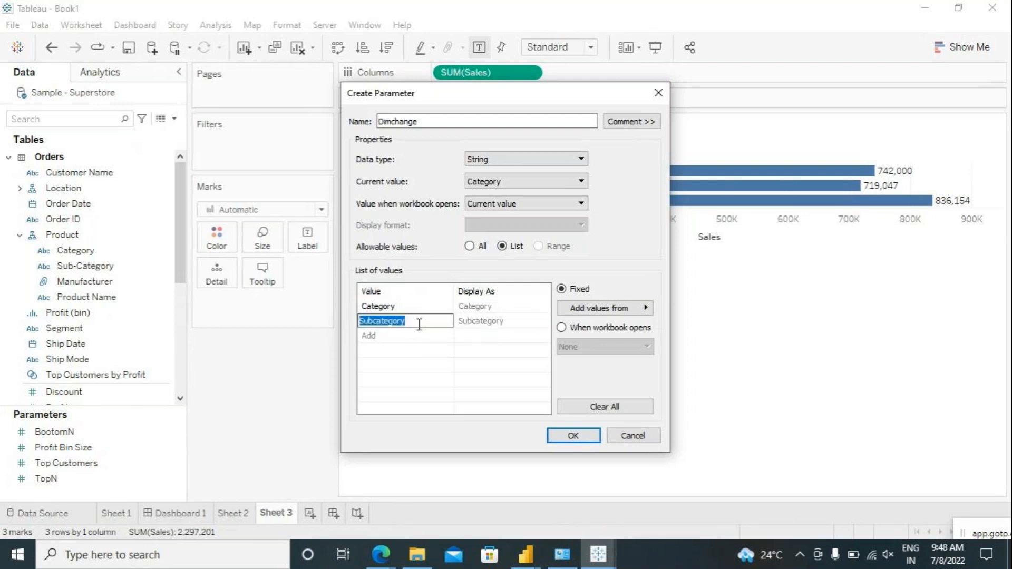
click(412, 309)
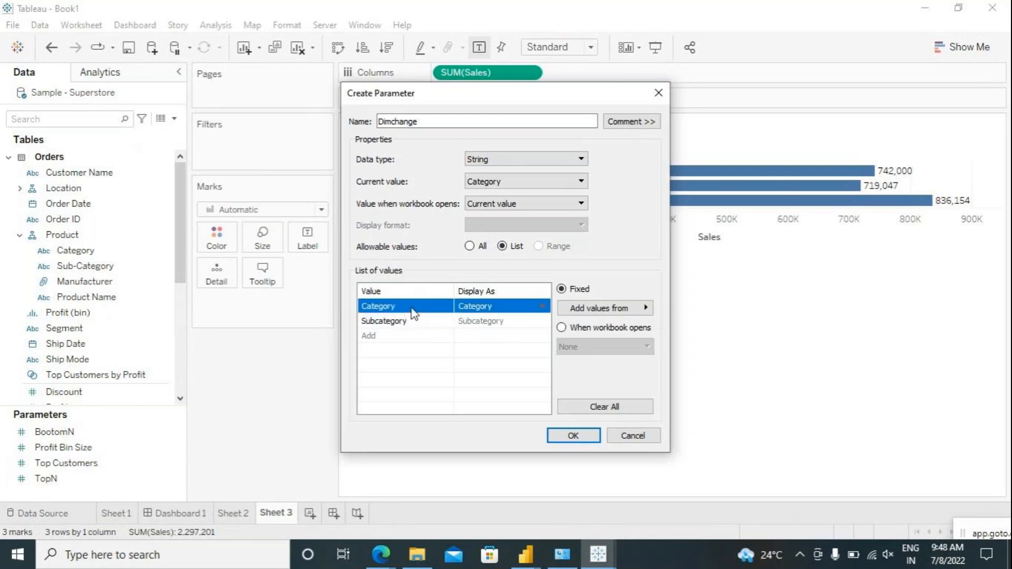
click(412, 309)
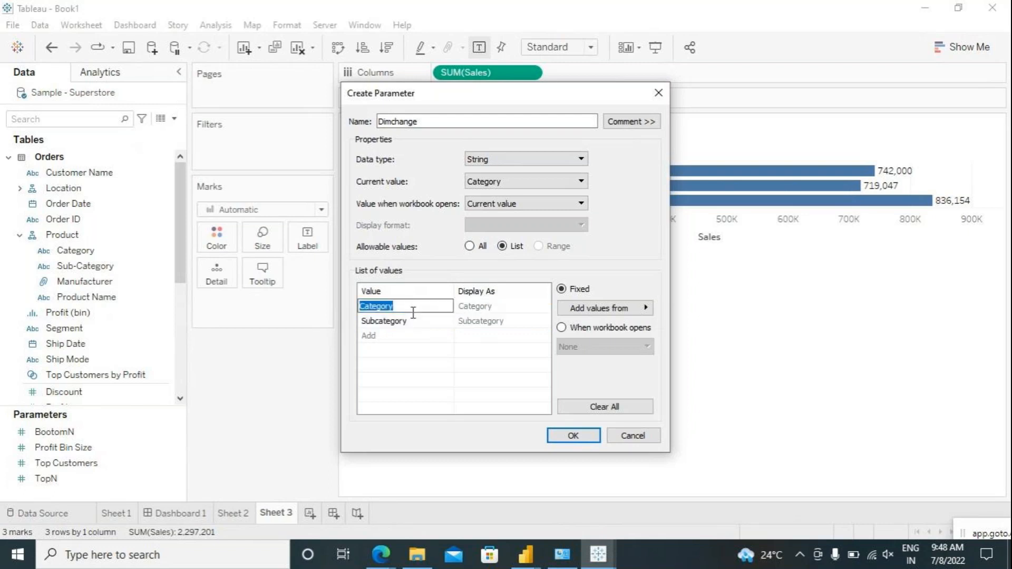
click(417, 322)
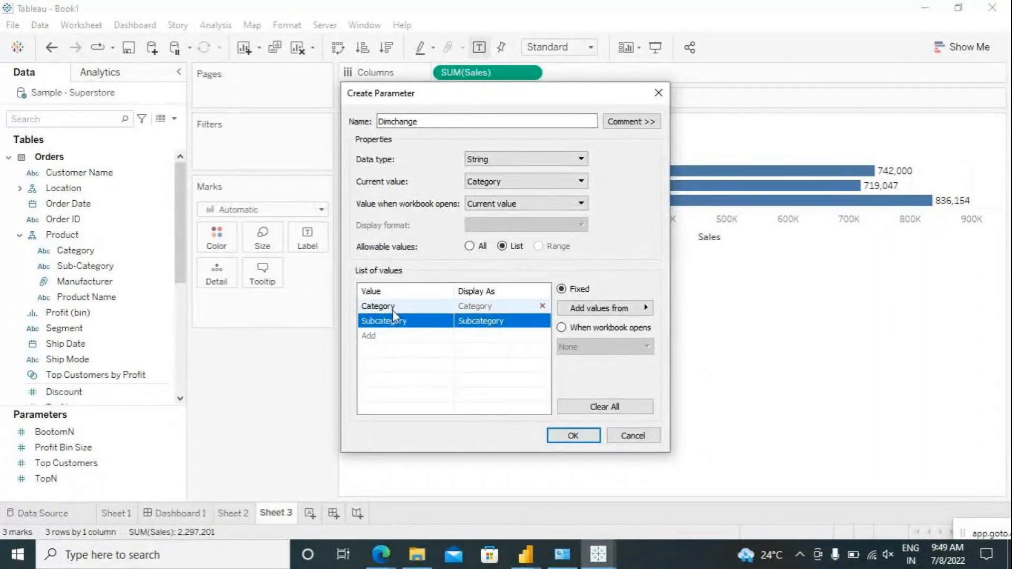
Confirm the Dimchange parameter and show its control on Sheet 3.
click(560, 437)
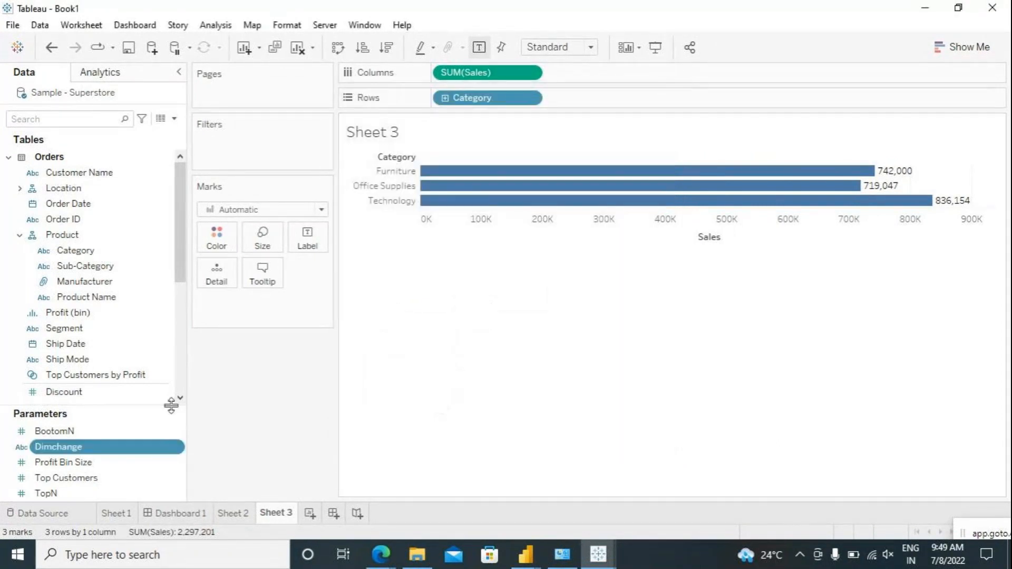
click(177, 448)
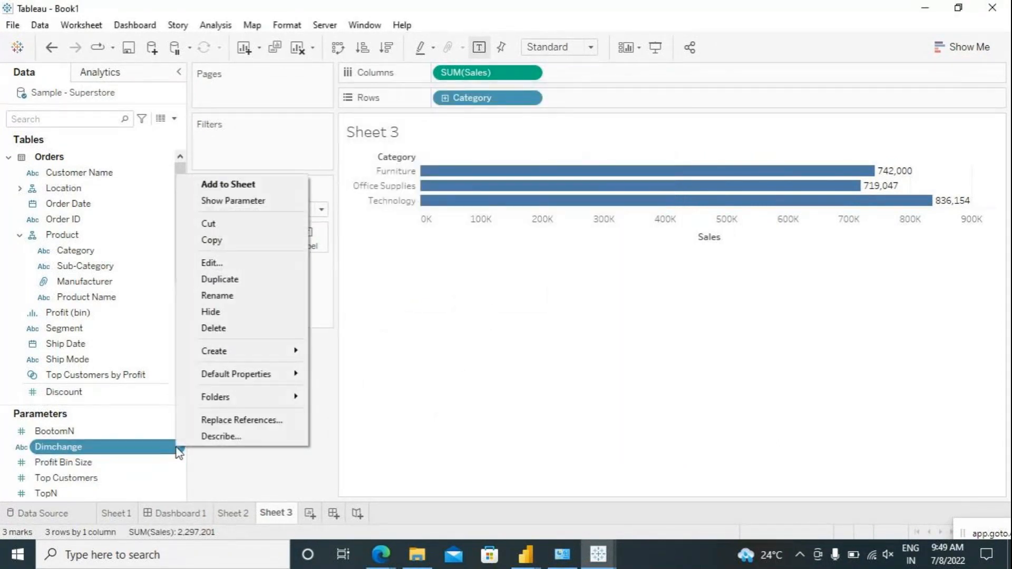
click(228, 201)
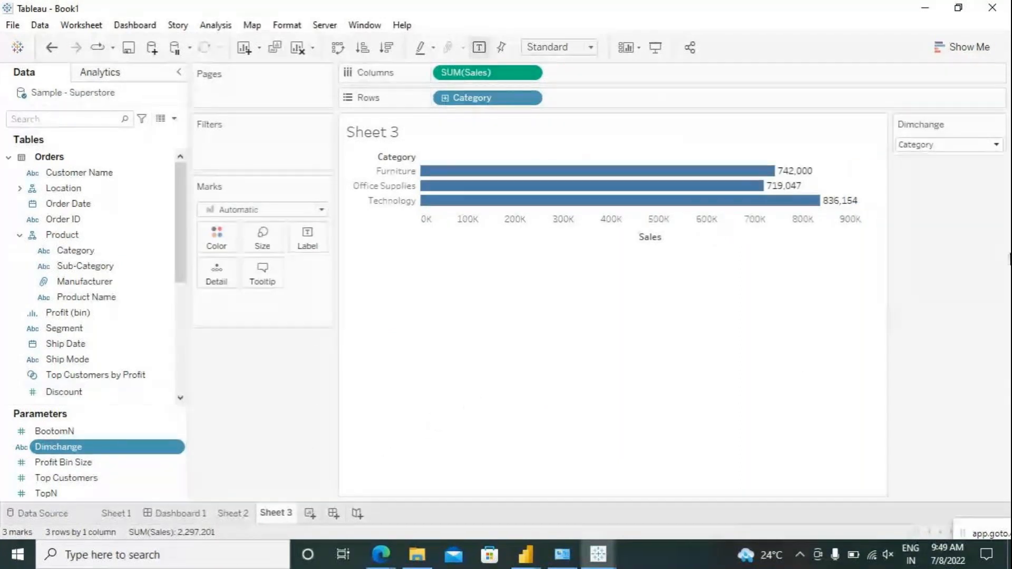
Switch the Dimchange parameter repeatedly between Category and Subcategory to test its effect on the chart, ending on Subcategory.
click(993, 150)
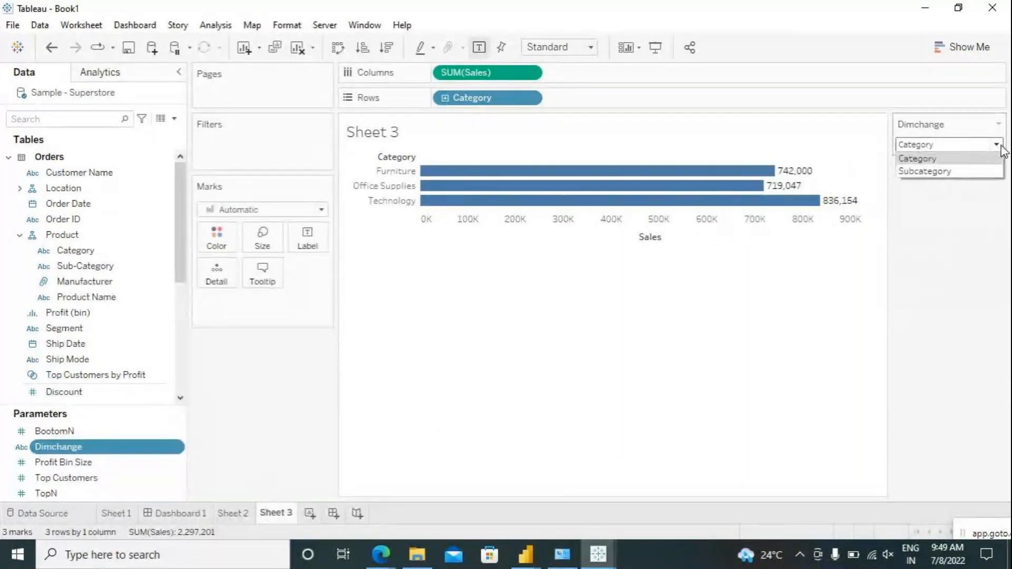
click(946, 167)
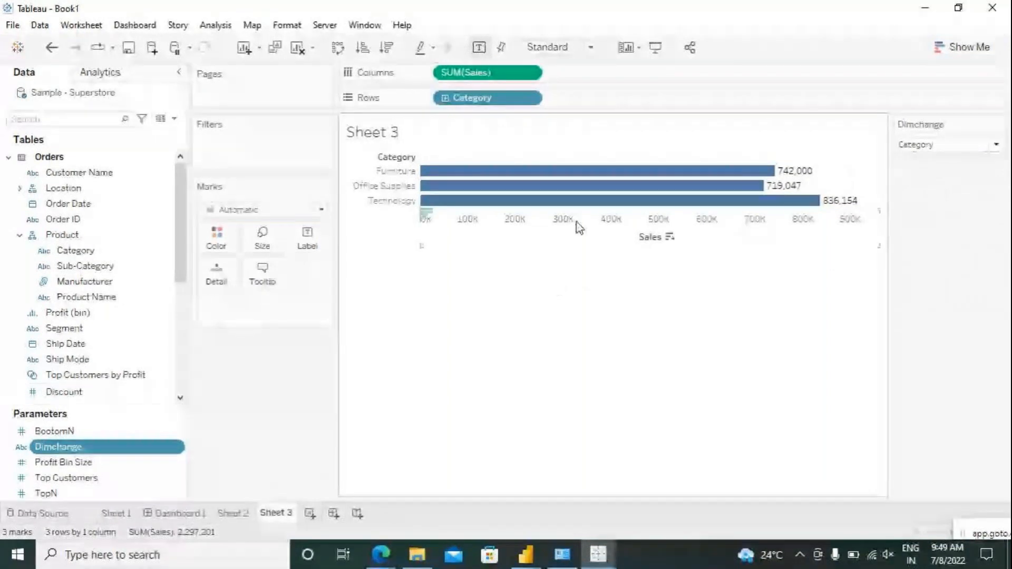
click(931, 146)
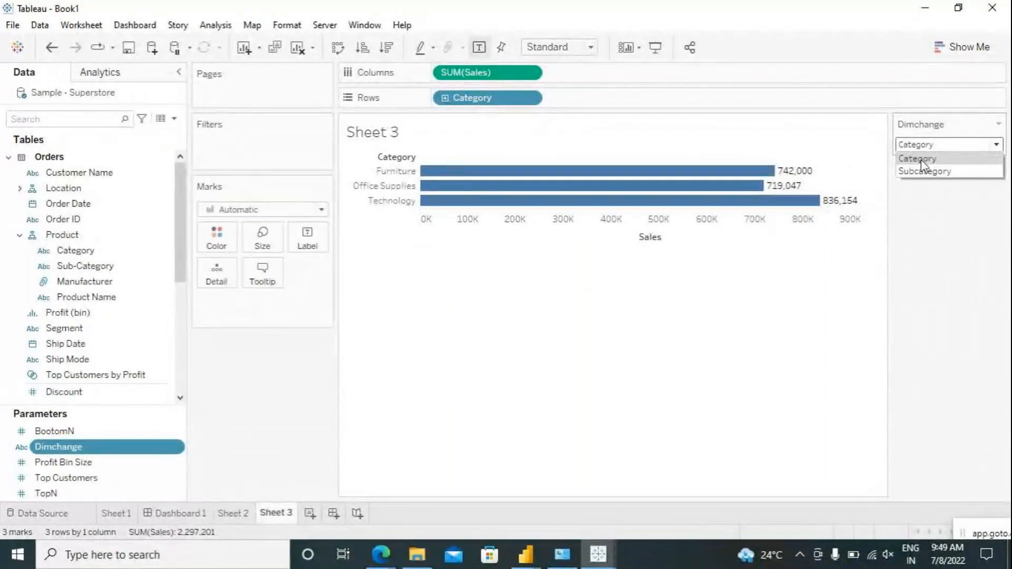
click(924, 171)
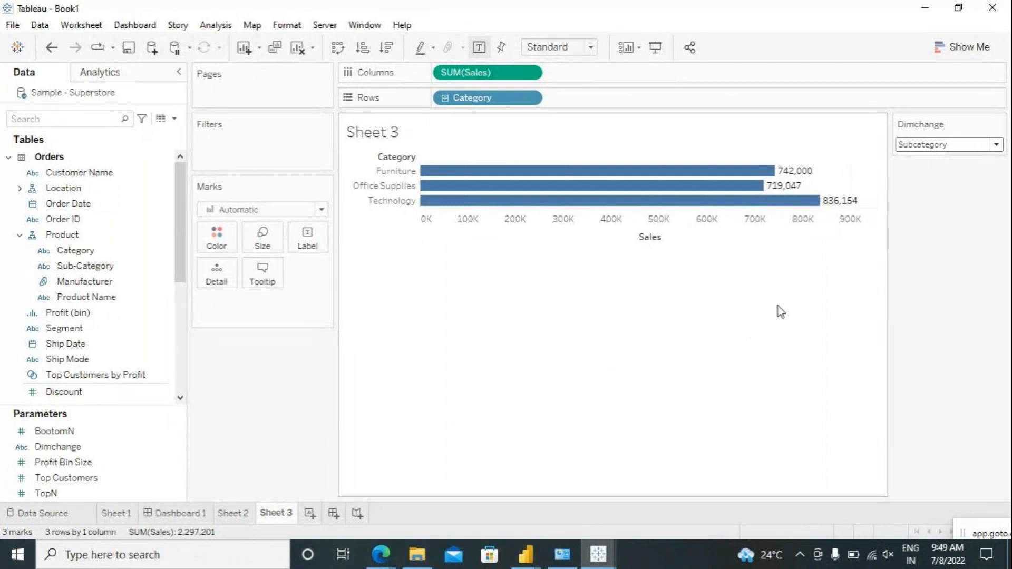
click(957, 143)
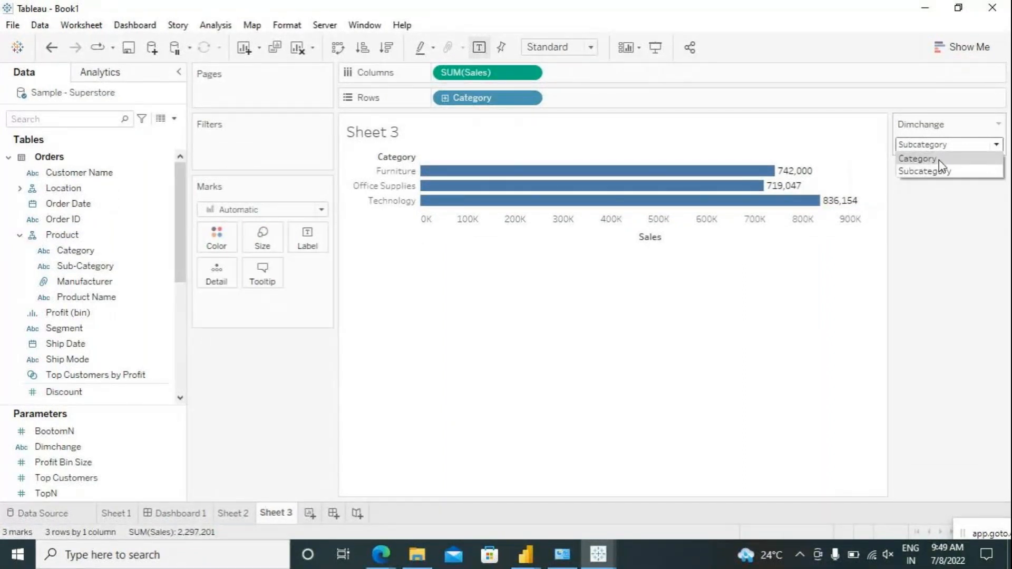
click(917, 158)
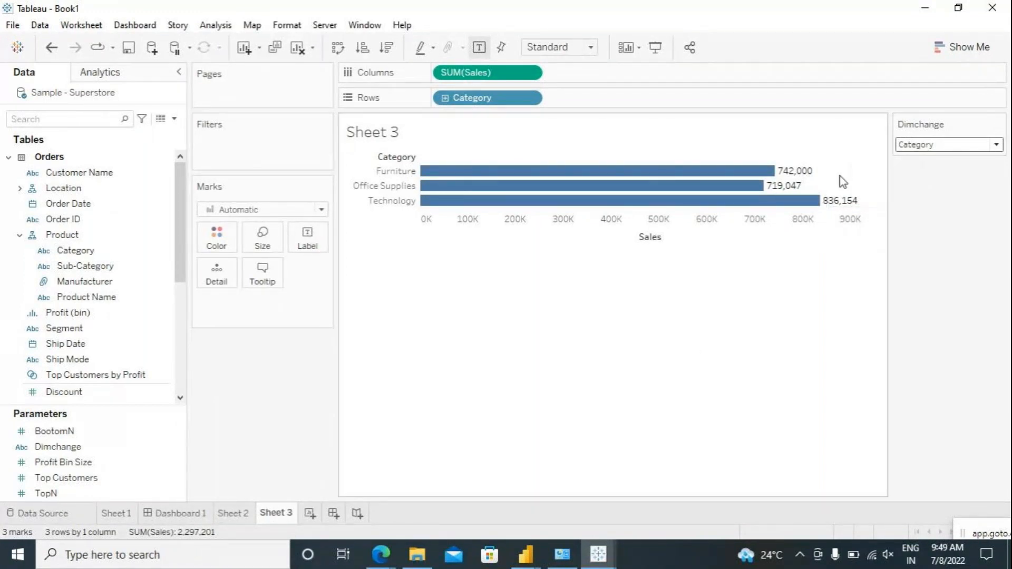
click(930, 146)
click(923, 169)
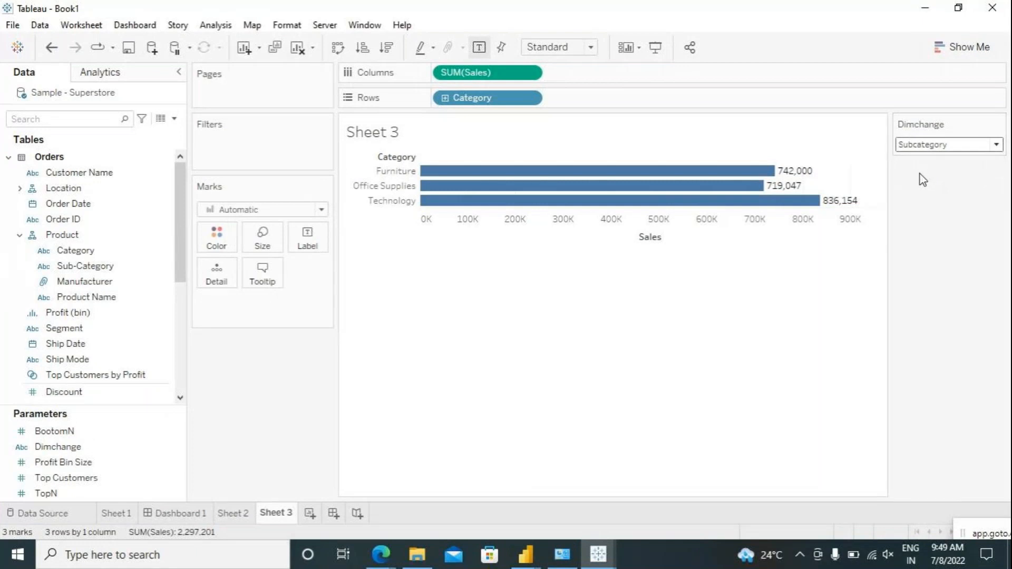
click(920, 146)
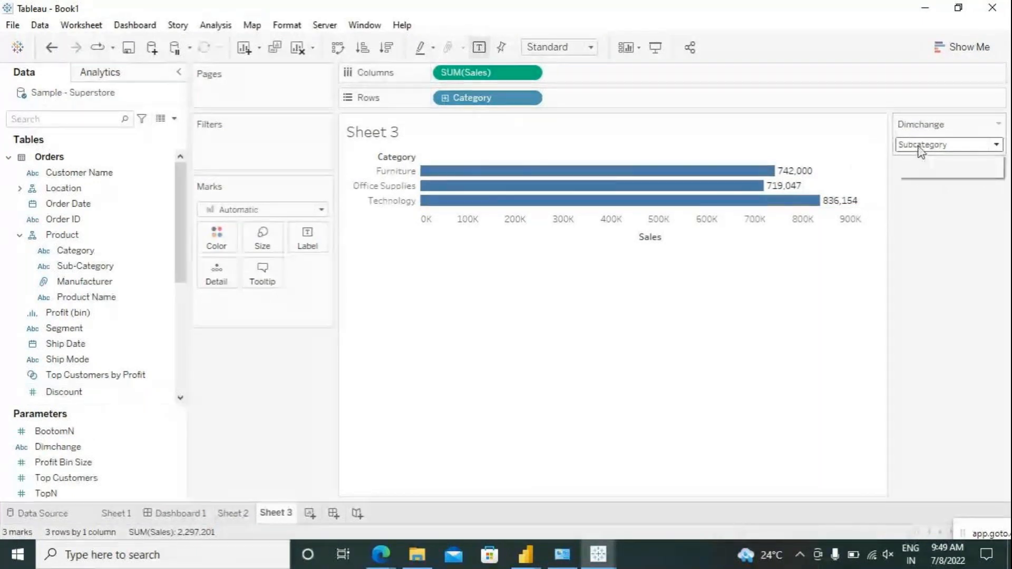
click(918, 158)
click(78, 265)
click(923, 148)
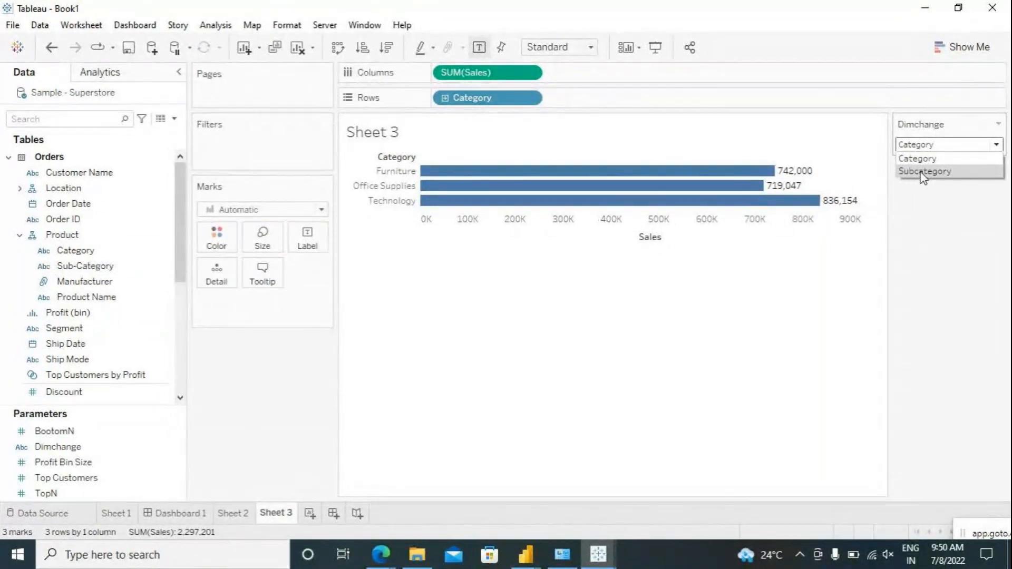
click(924, 171)
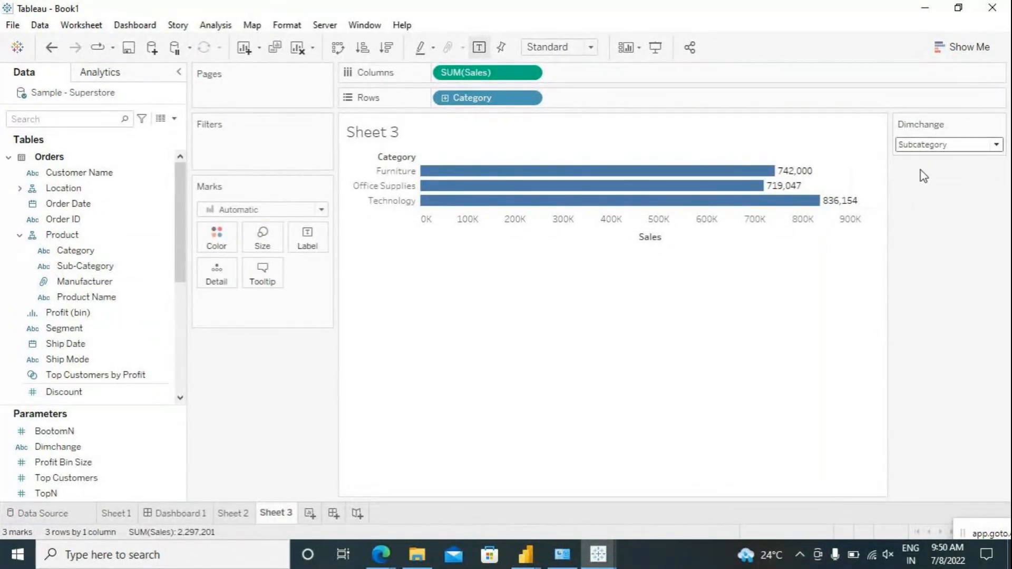
Create a new calculated field and name it Dimchange.
click(207, 27)
click(275, 330)
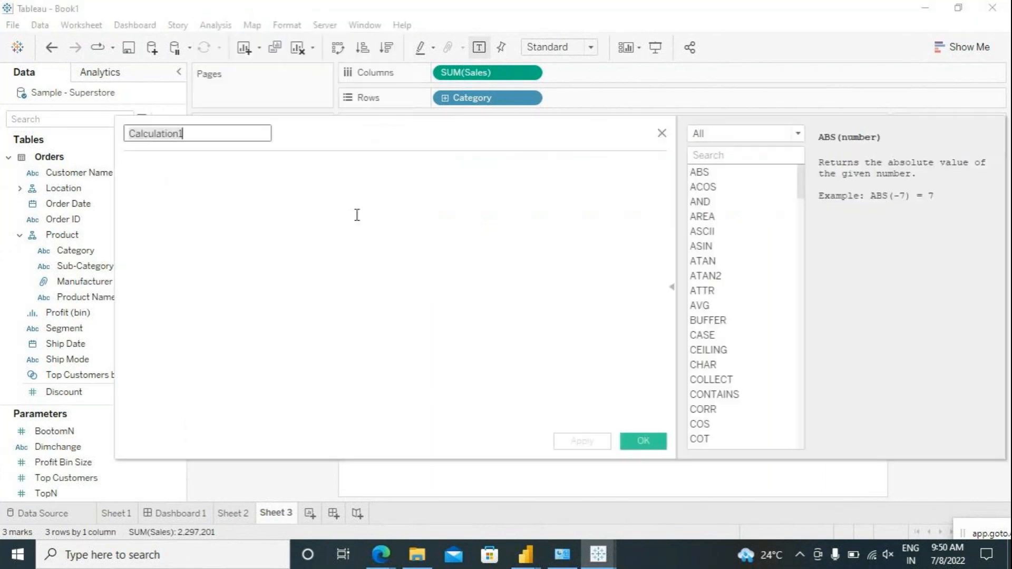
drag(449, 246, 380, 244)
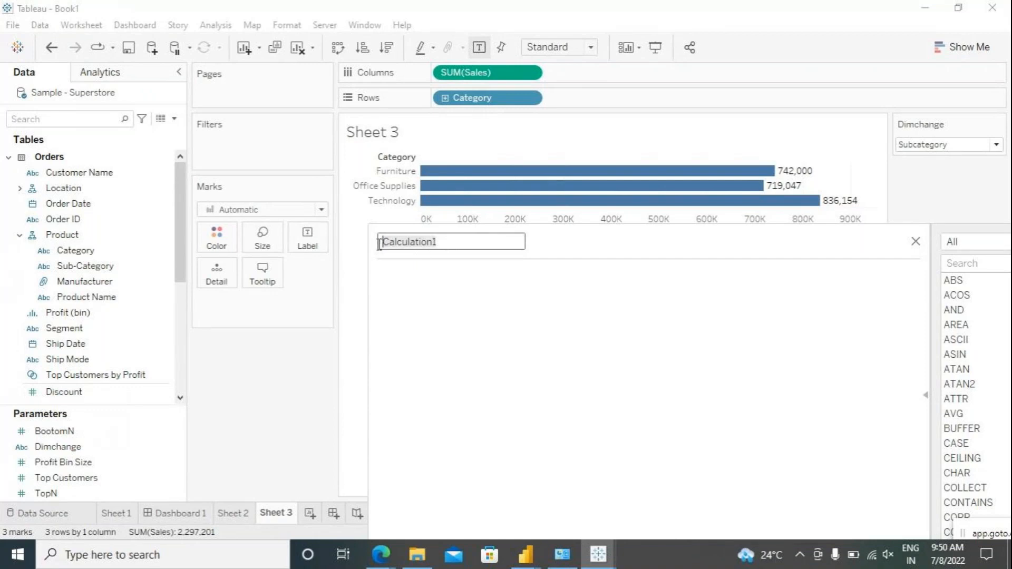
text(Tim)
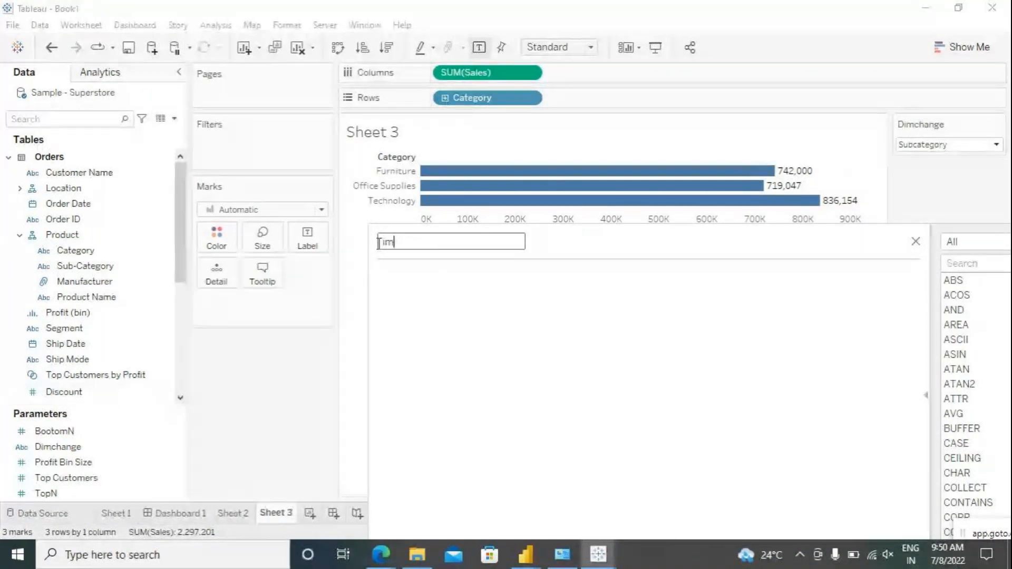
text(c)
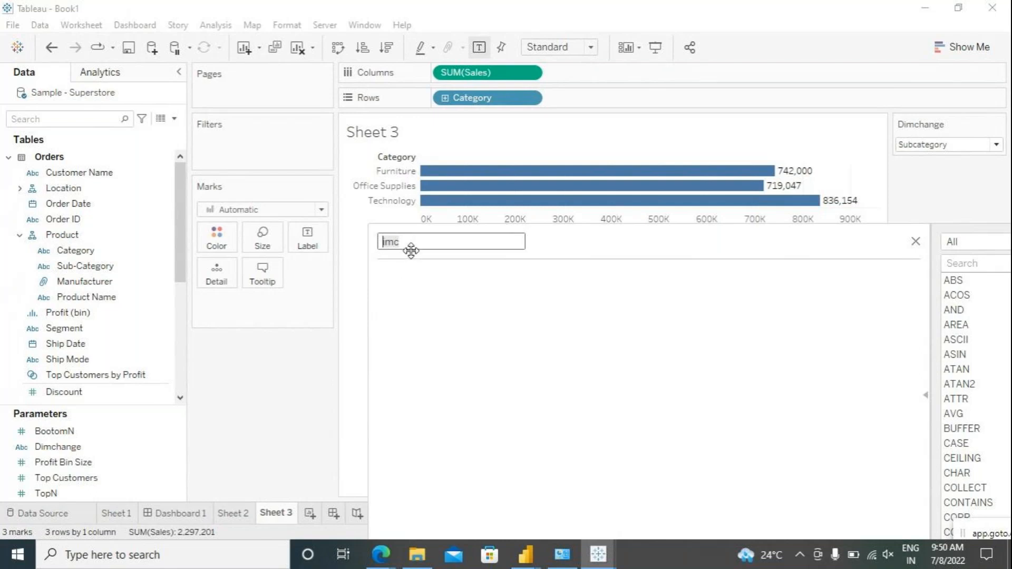
drag(399, 244, 373, 243)
text(Dimch)
text(ange)
Reposition the calculation editor and begin the Dimchange formula with IF [Dimchange]=.
drag(591, 241, 565, 144)
click(546, 216)
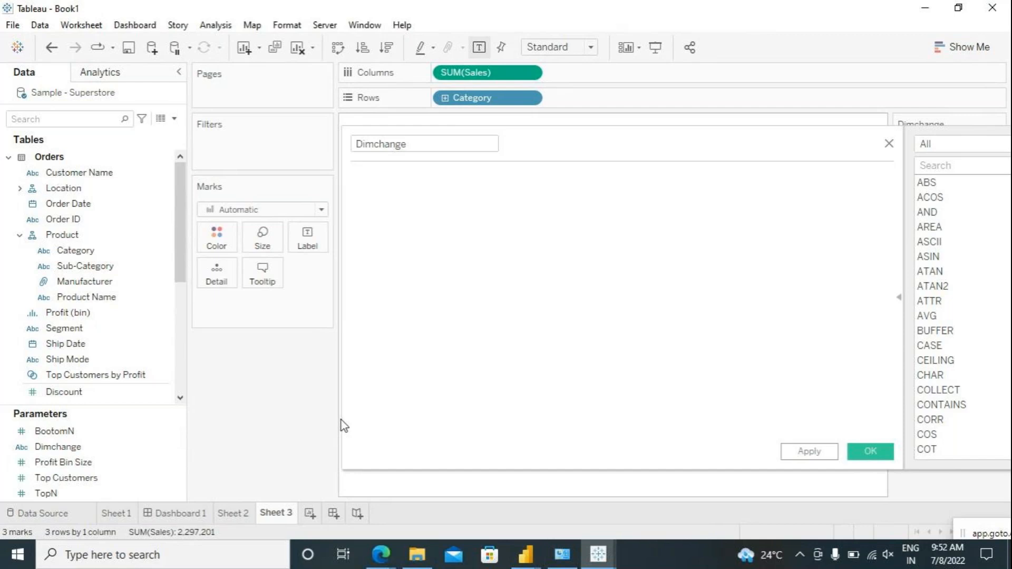
drag(337, 419, 303, 417)
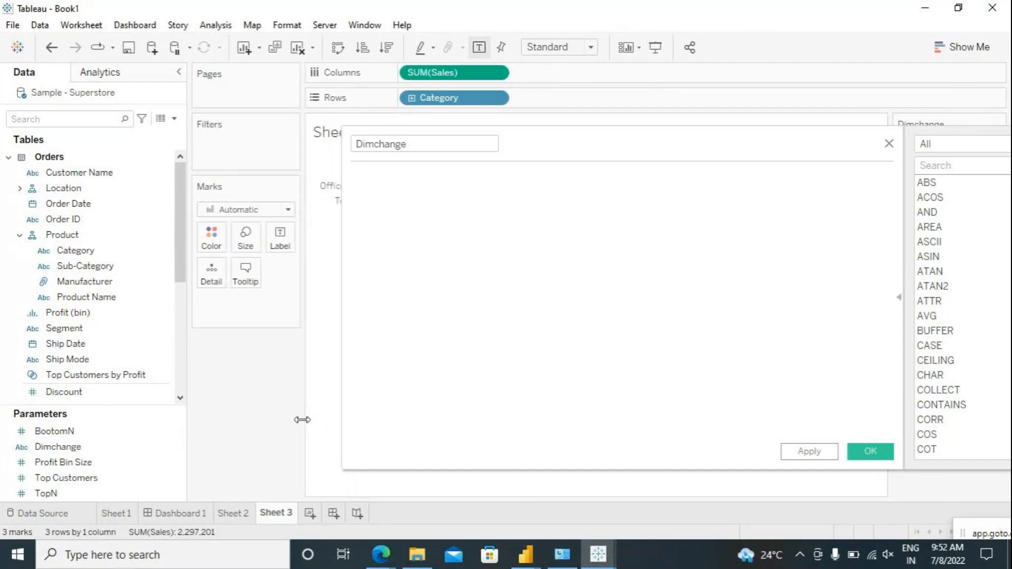
click(413, 256)
text(i)
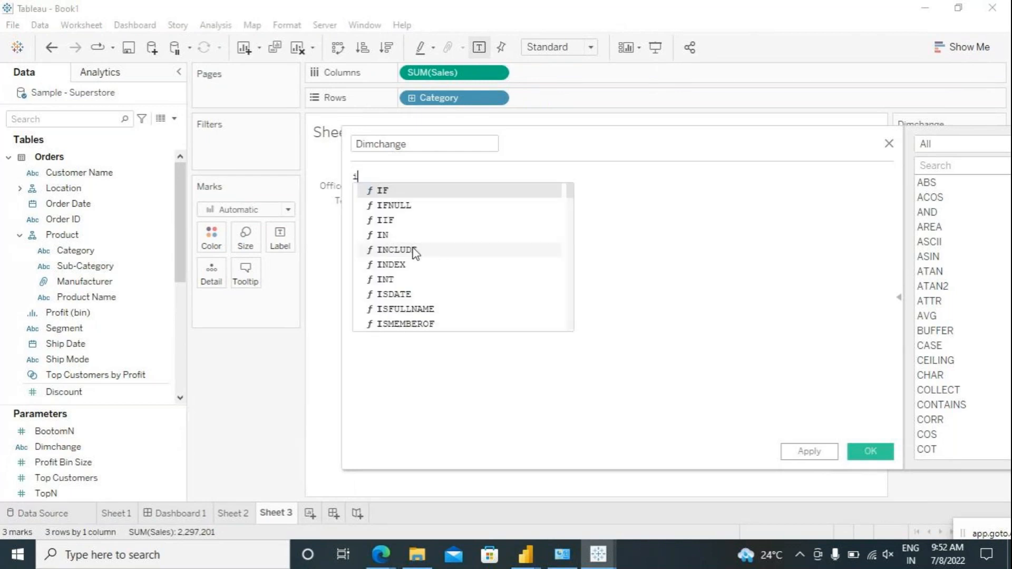
text(f)
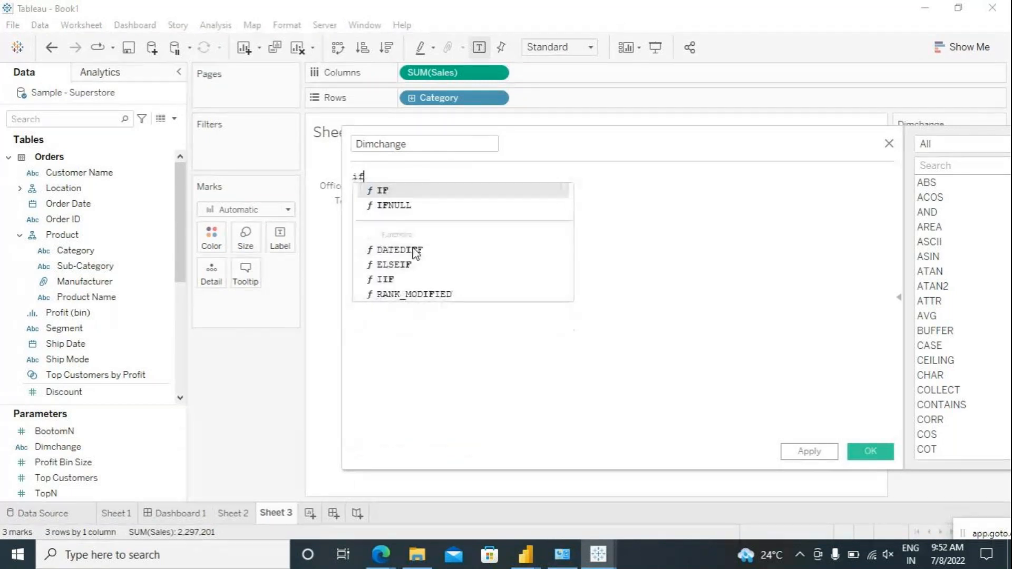
click(392, 193)
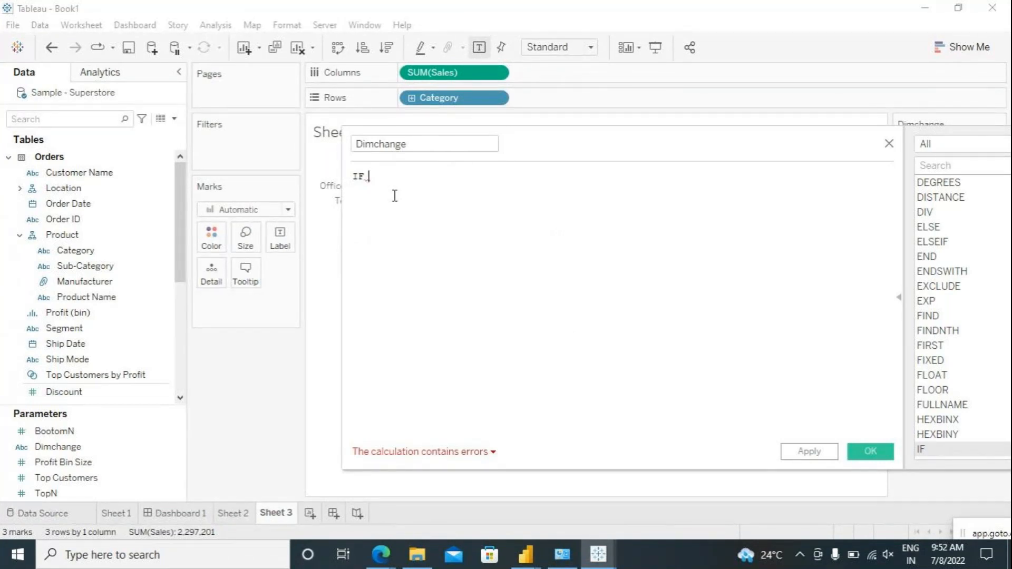
text(d)
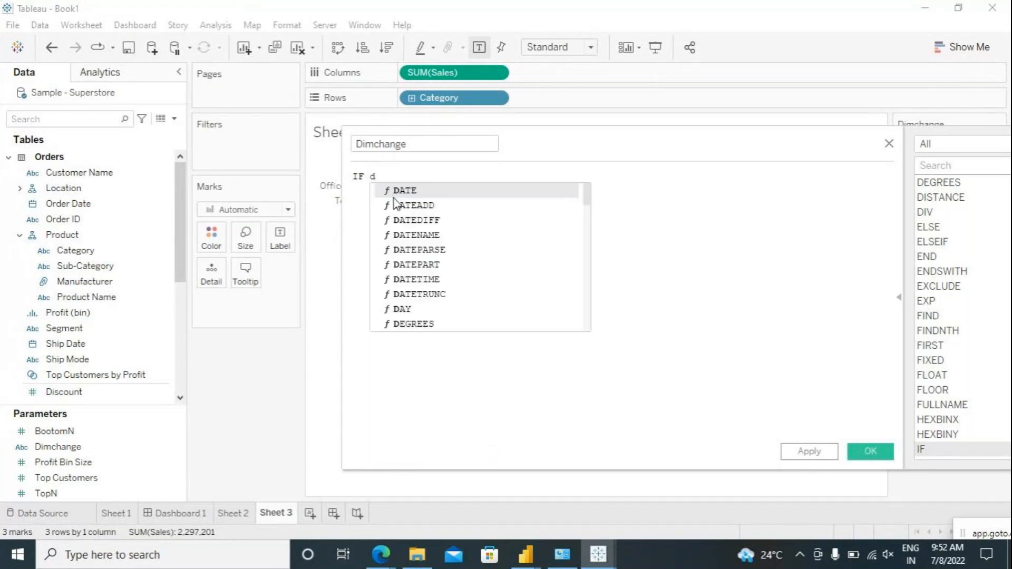
text(im)
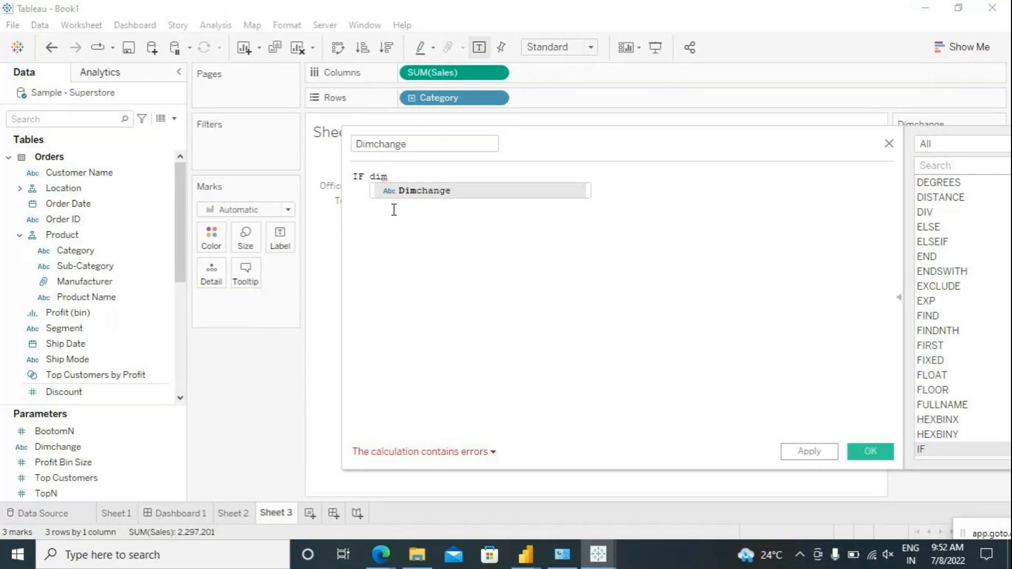
click(413, 190)
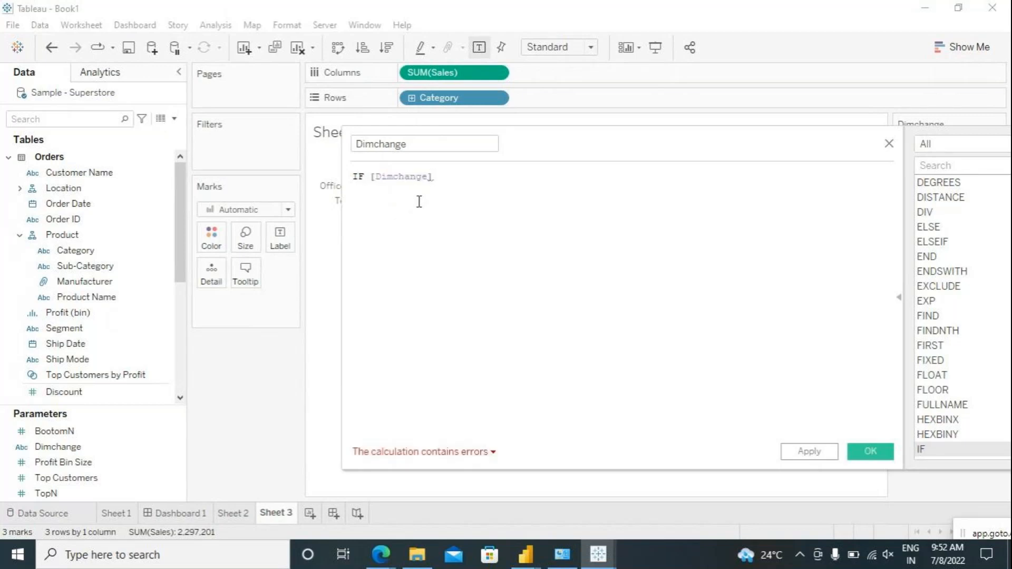
text(=)
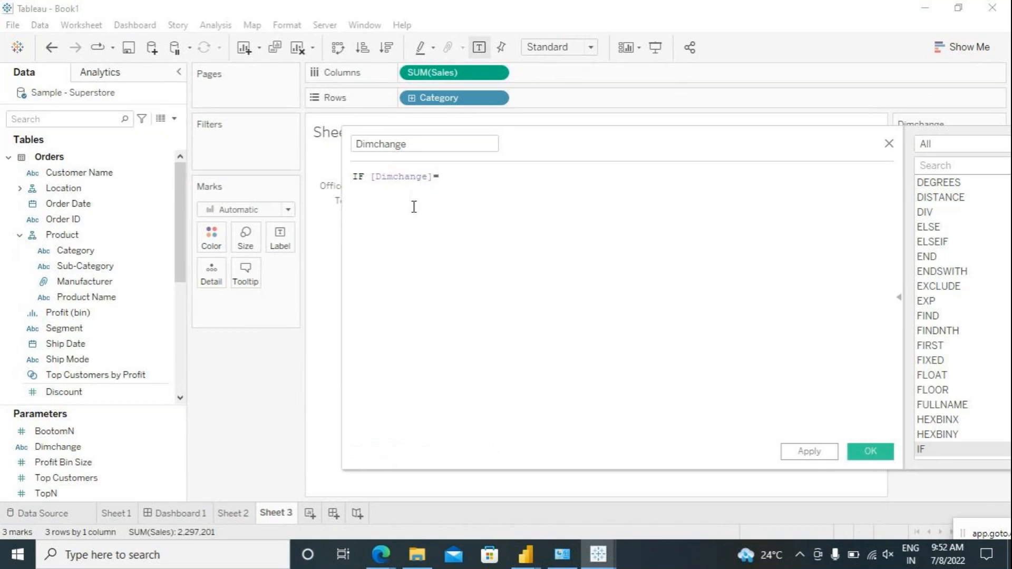
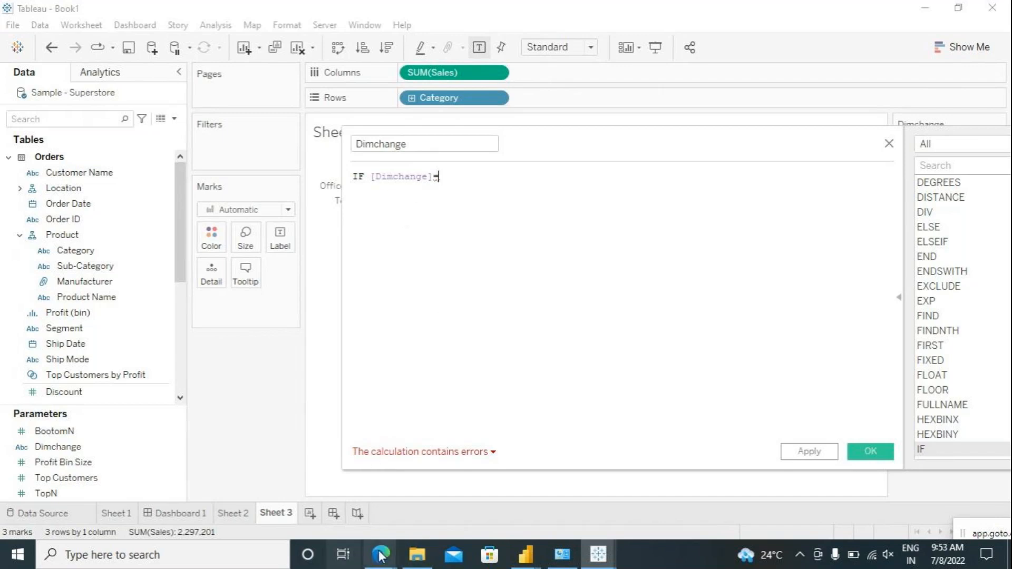
Switch to the GoTo meeting in Microsoft Edge and examine the participant list and microphone states.
mouse_move(383, 556)
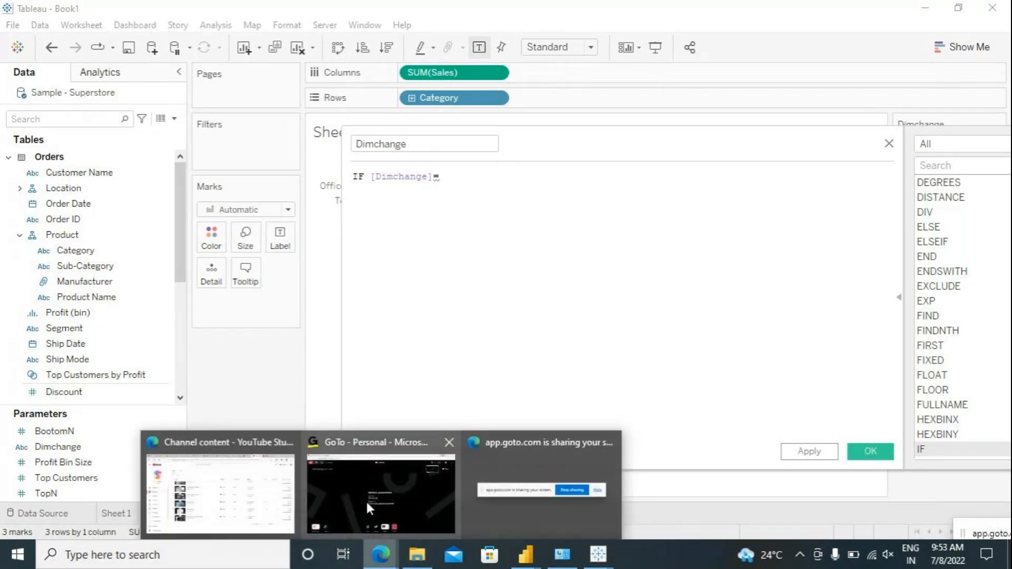
click(366, 500)
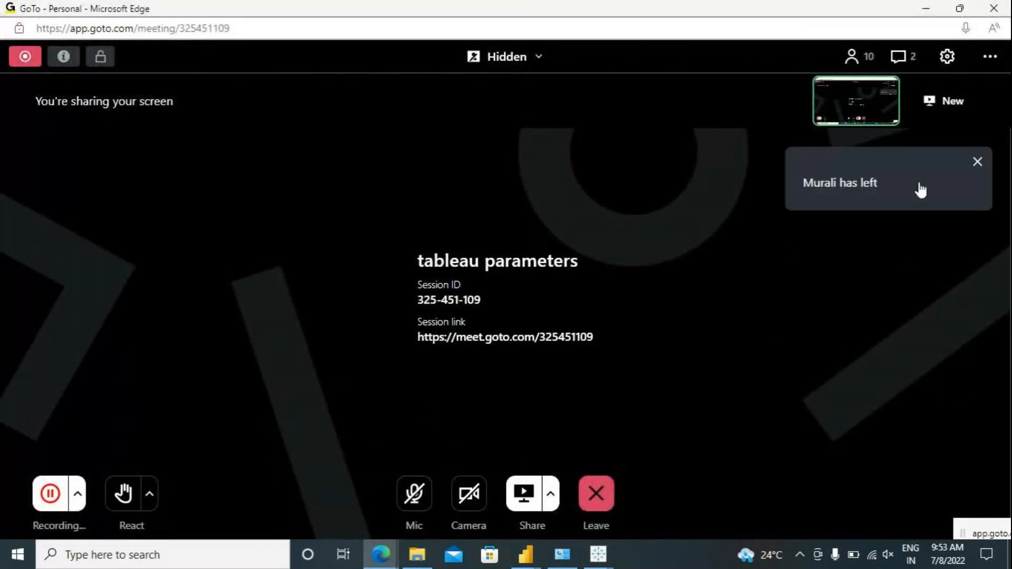
click(852, 63)
scroll(891, 375, down, 1)
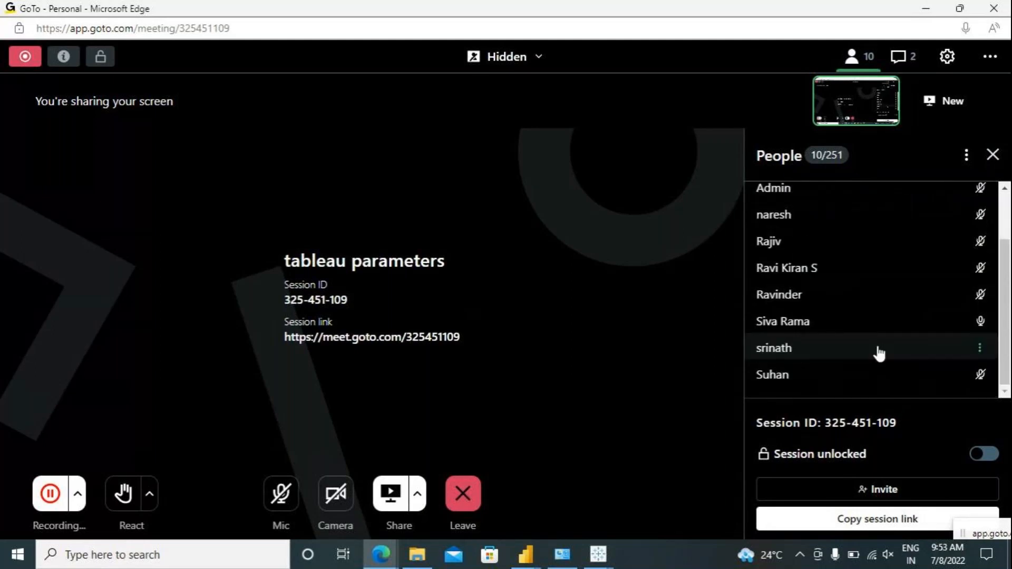
scroll(896, 369, up, 1)
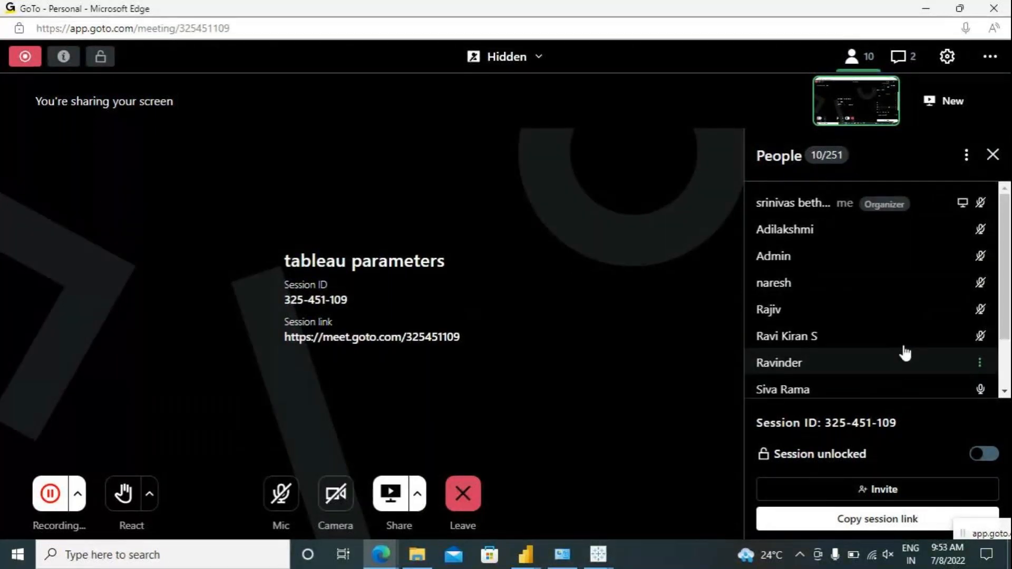
scroll(878, 275, down, 1)
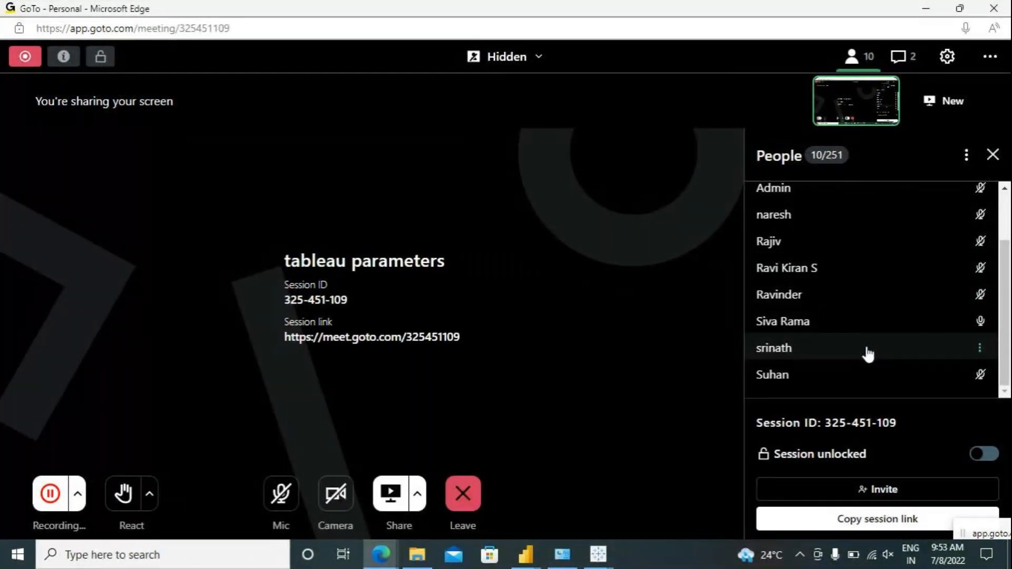
scroll(867, 353, up, 1)
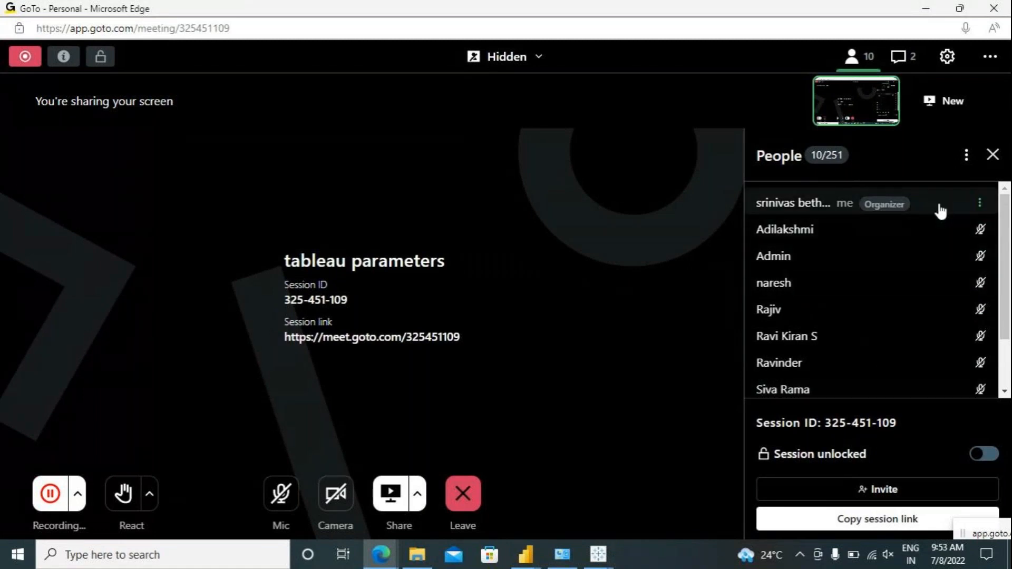
Unmute and re-mute the organizer's own microphone in the meeting, and return to the Dimchange calculation in Tableau.
click(827, 210)
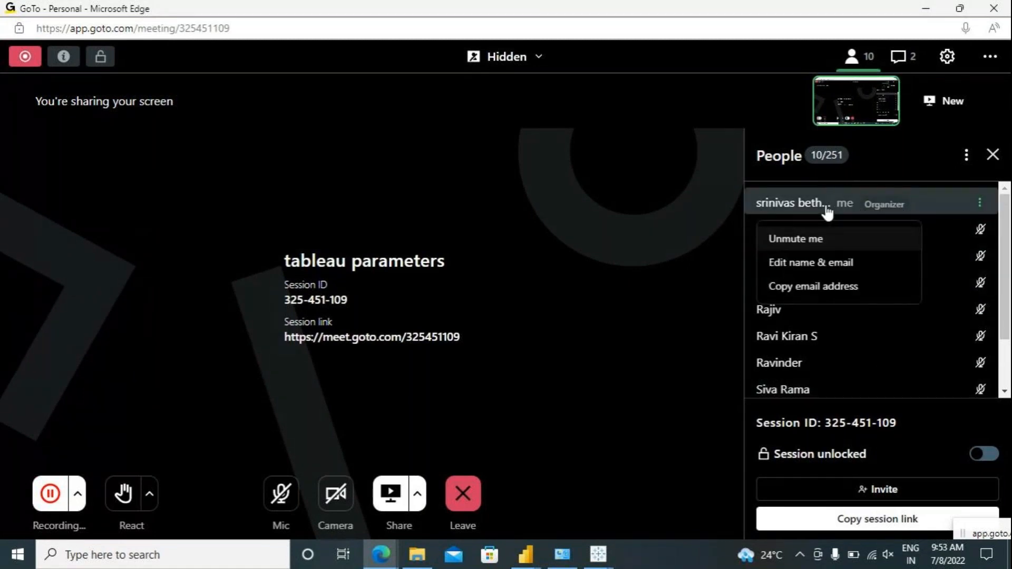
click(828, 240)
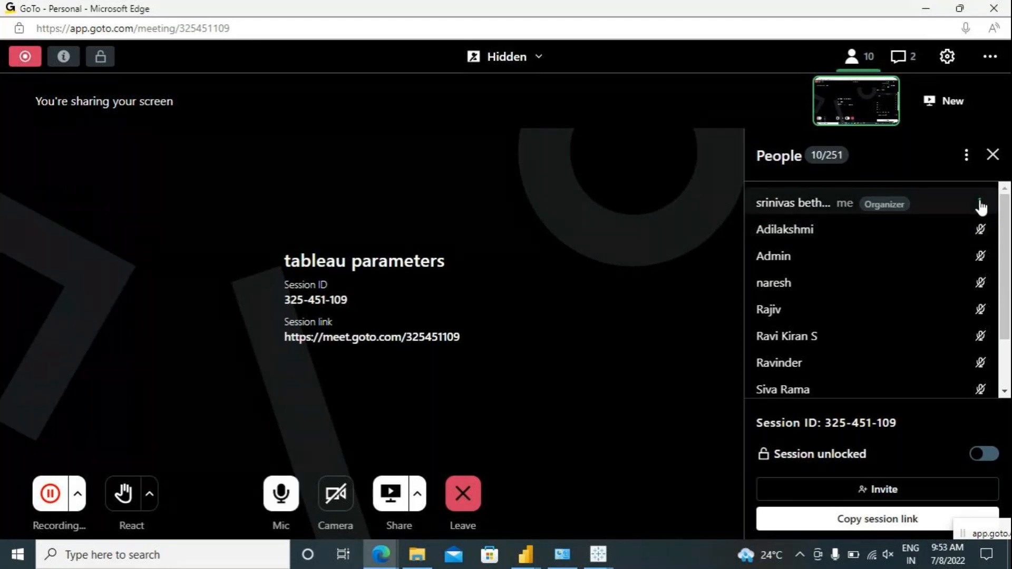
click(980, 205)
click(817, 243)
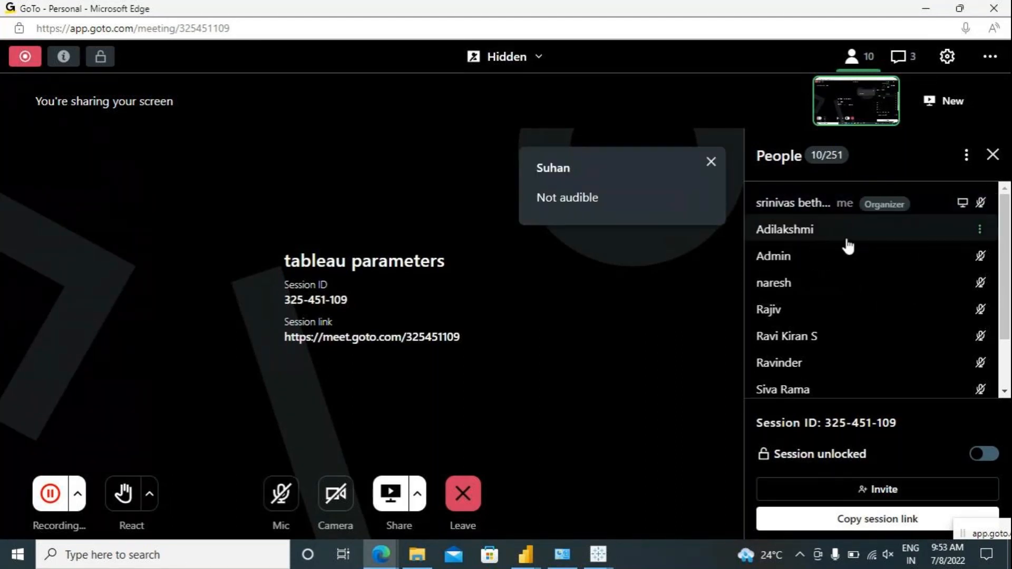
scroll(859, 290, down, 2)
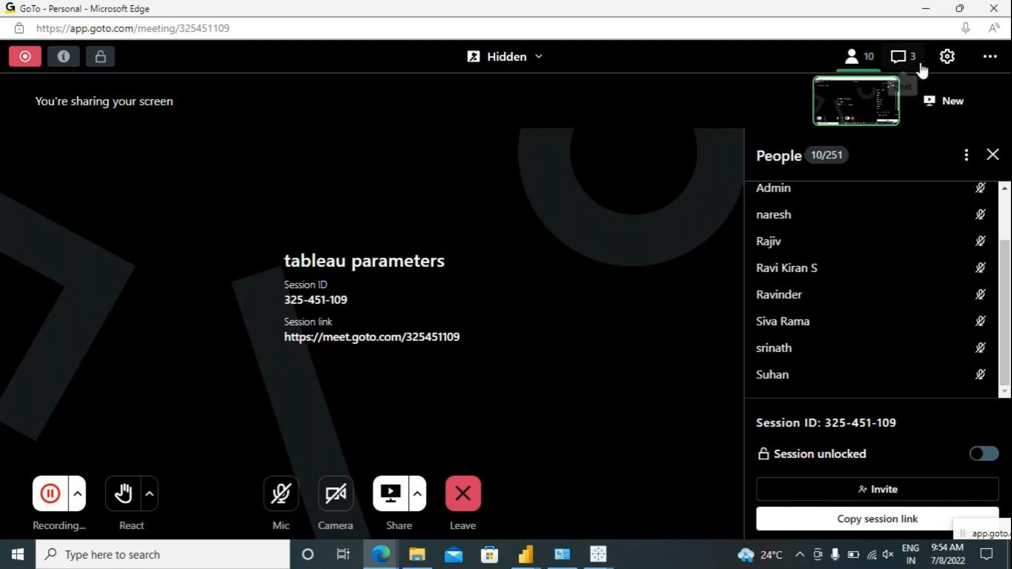
click(925, 8)
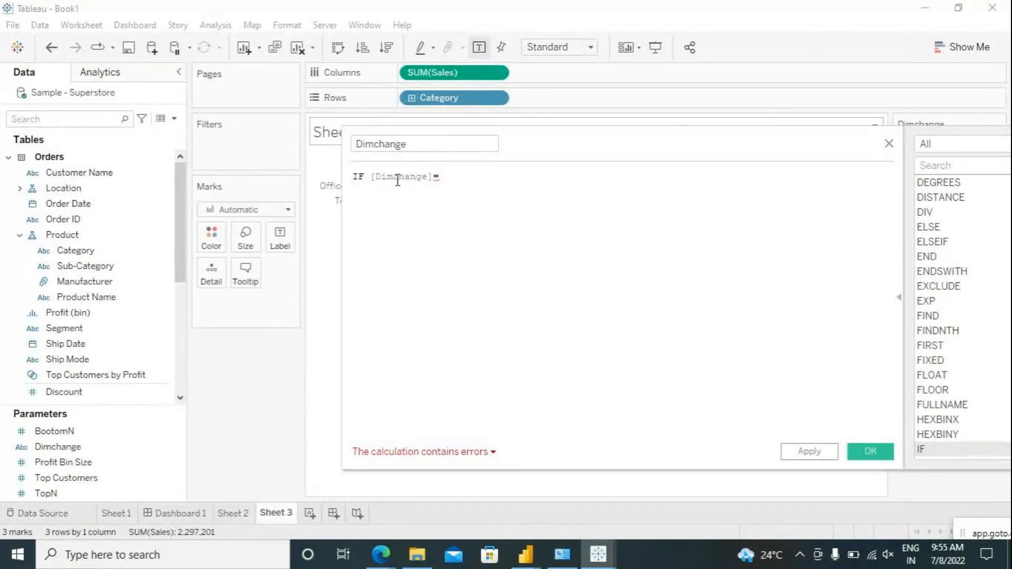
Reinsert the Dimchange parameter reference so the formula starts with IF [Dimchange]=, and move the calculation editor clear of the parameter control.
drag(431, 179, 354, 178)
click(447, 175)
key(BackSpace)
key(BackSpace)
key(BackSpace)
key(BackSpace)
key(BackSpace)
key(BackSpace)
key(BackSpace)
key(BackSpace)
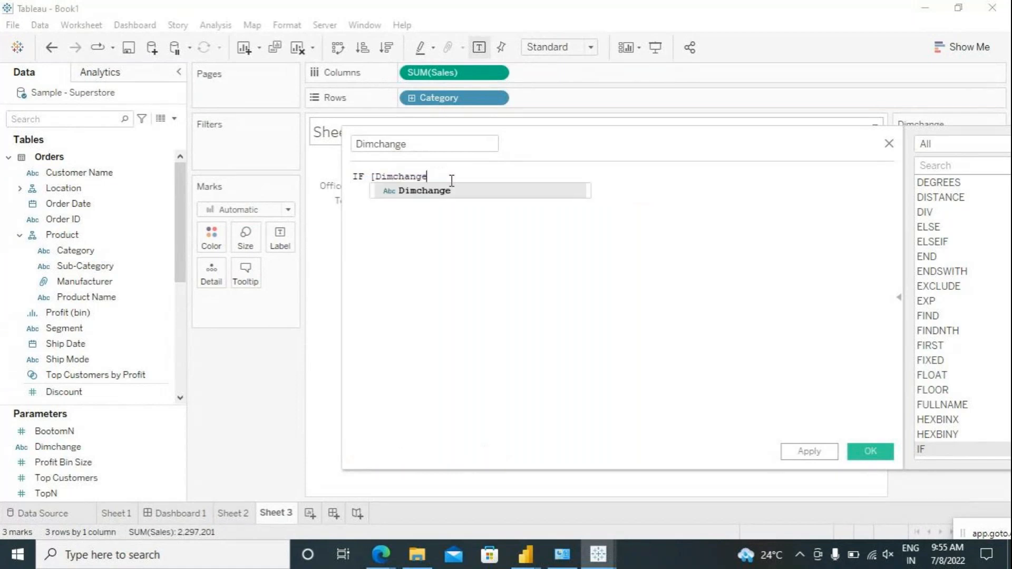
click(425, 193)
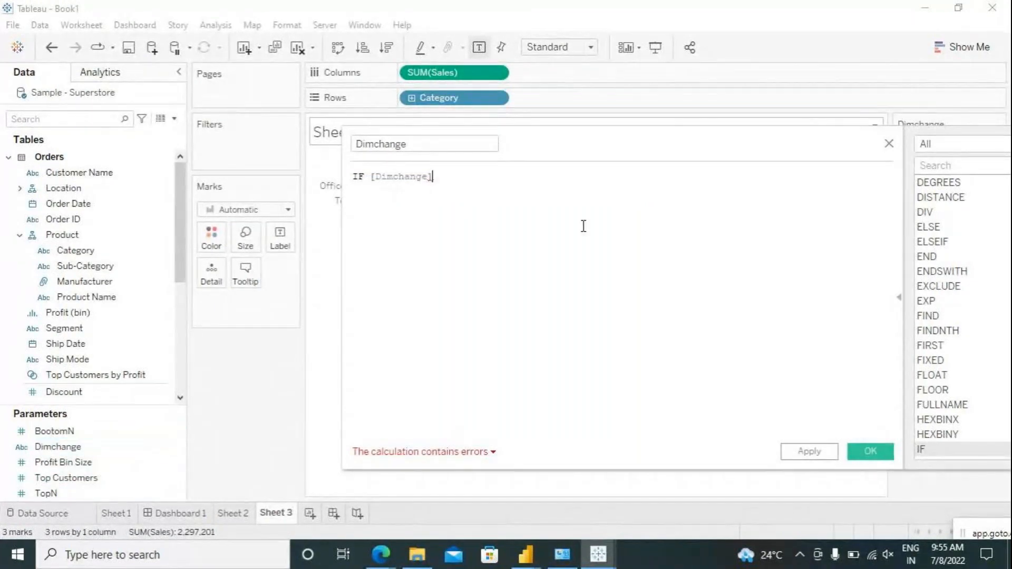
drag(688, 144, 589, 207)
text(=)
Set the Dimchange parameter to Category and add the matching text 'Category' to the formula's condition.
click(1002, 140)
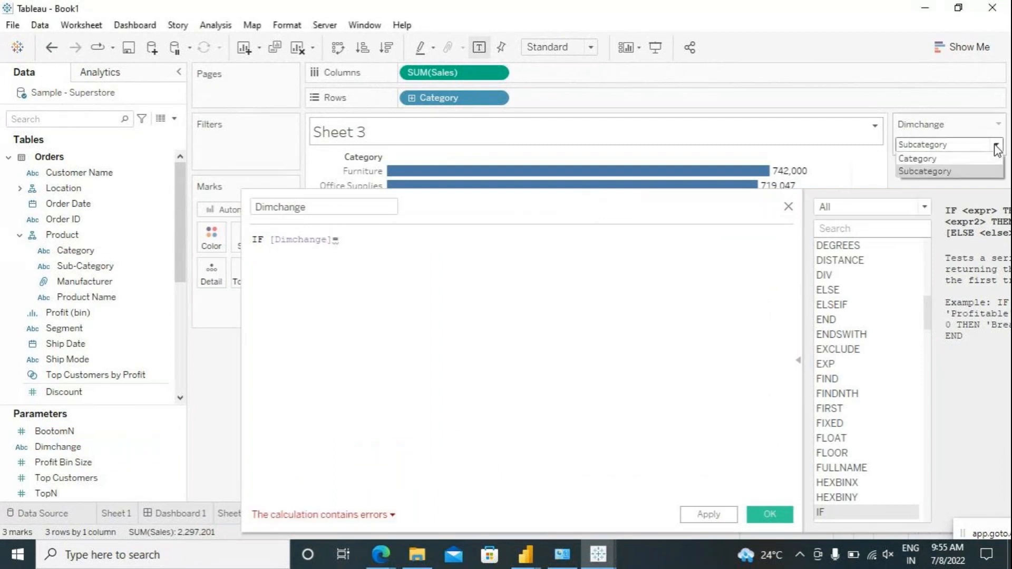
click(955, 158)
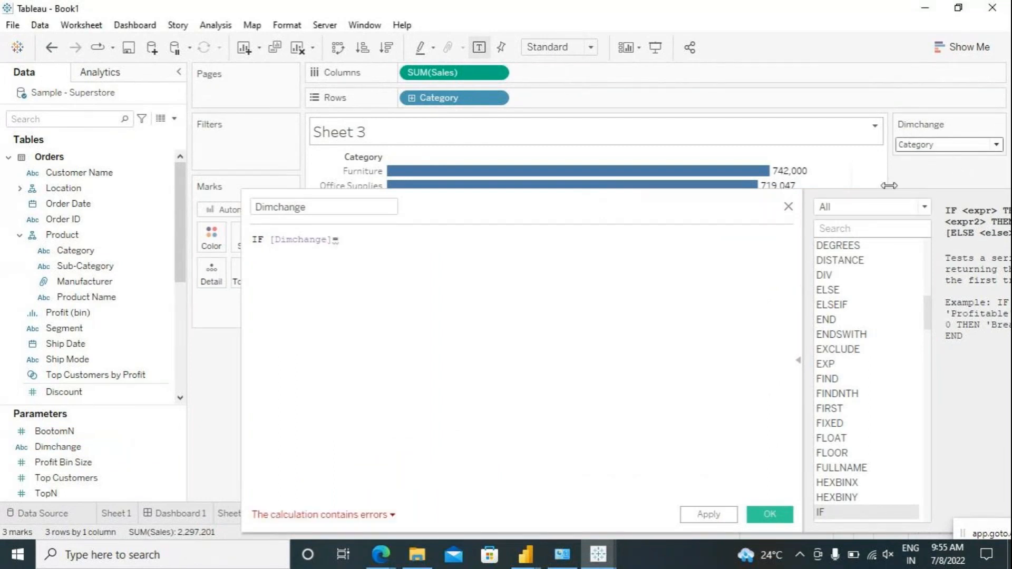
click(356, 240)
text(')
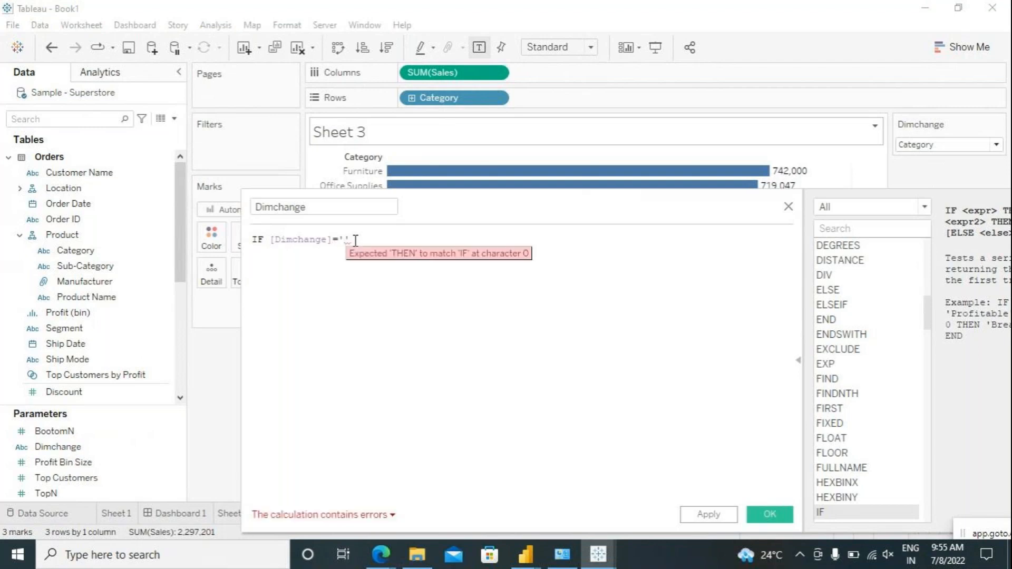
text(Ca)
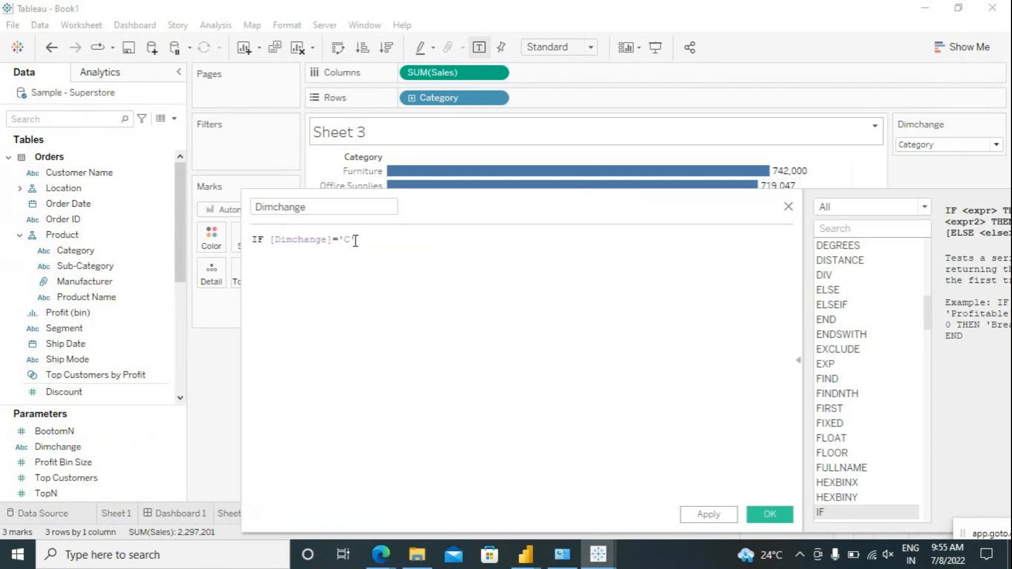
text(tegory)
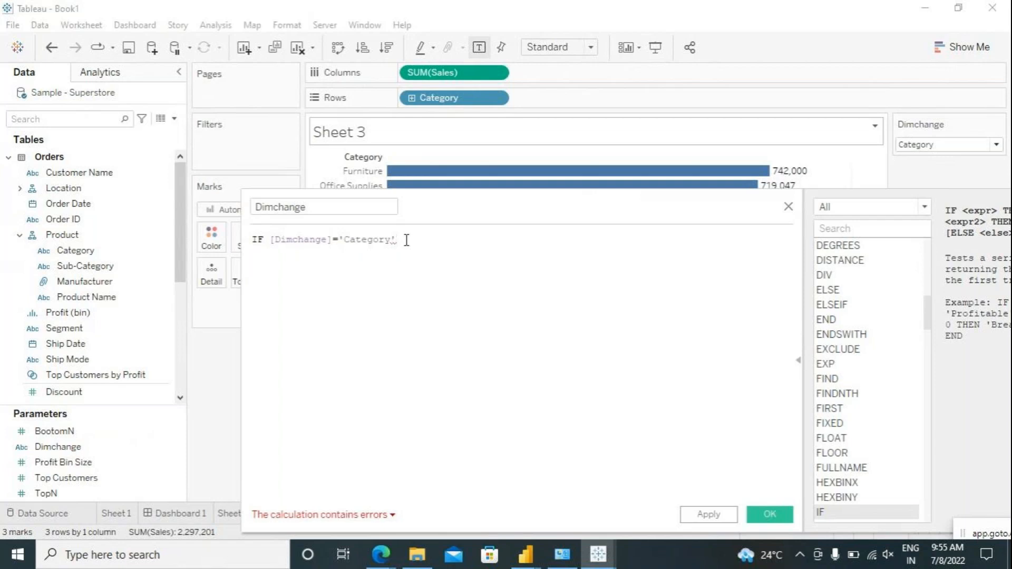
Complete the Dimchange formula with then [Category] ELSE [Sub-Category] END.
text(then)
click(95, 252)
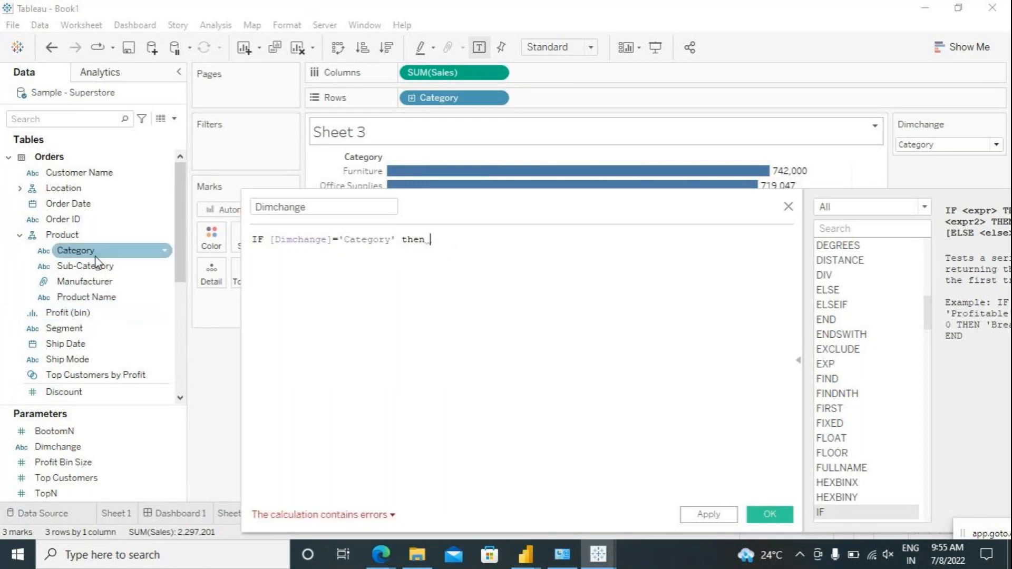
drag(97, 258, 469, 278)
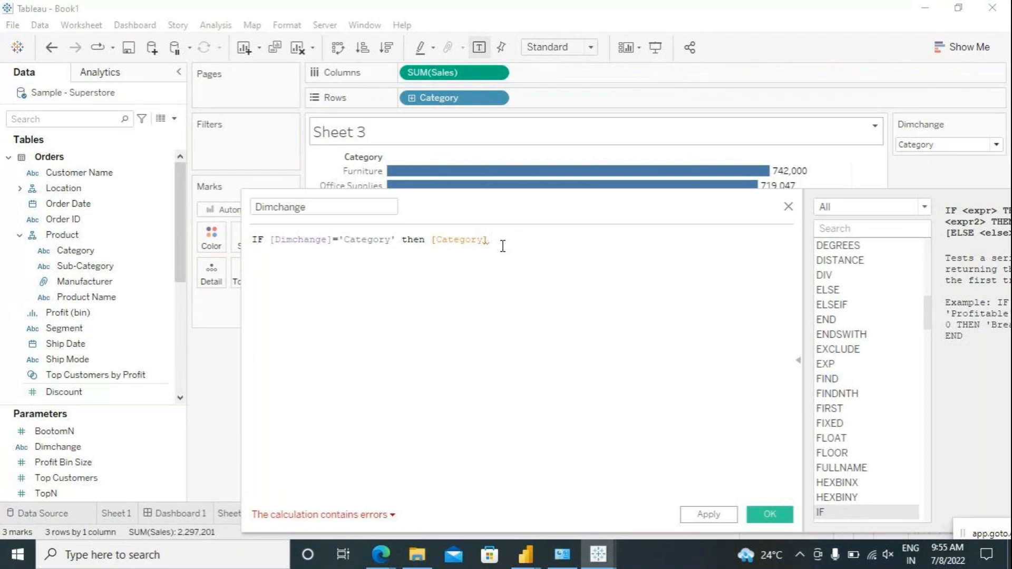
text(else)
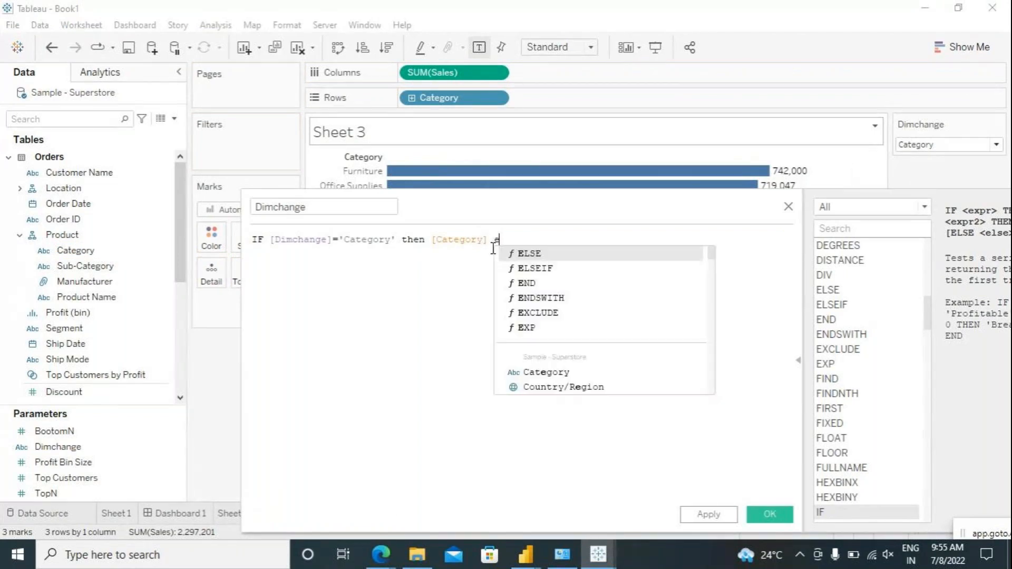
click(528, 254)
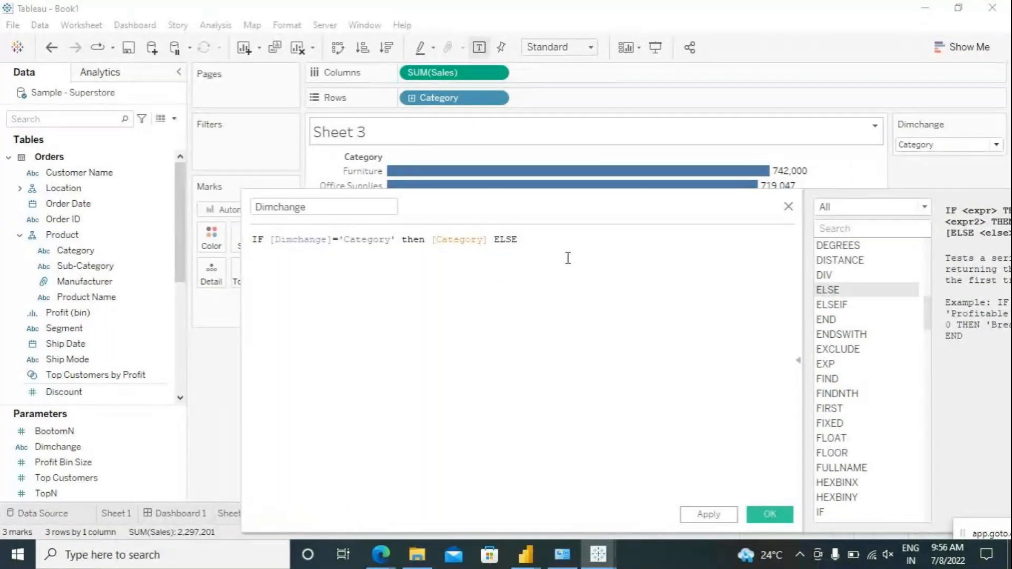
drag(81, 265, 581, 254)
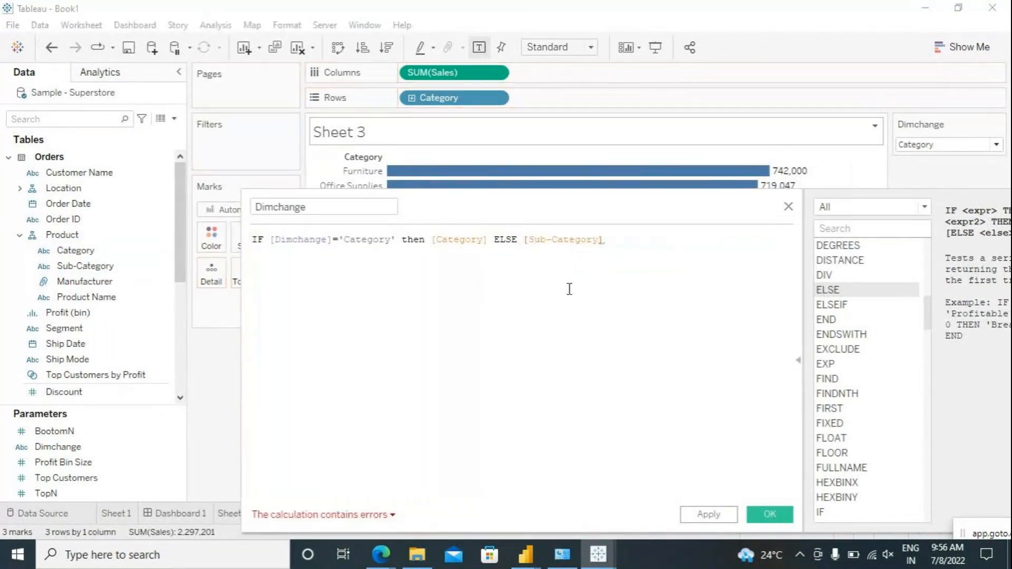
text(end)
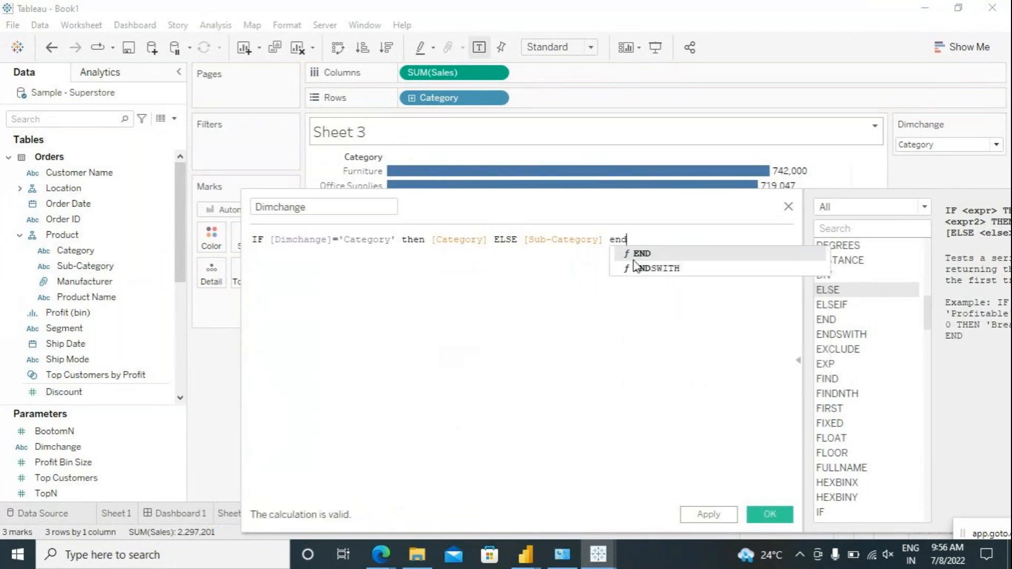
click(635, 256)
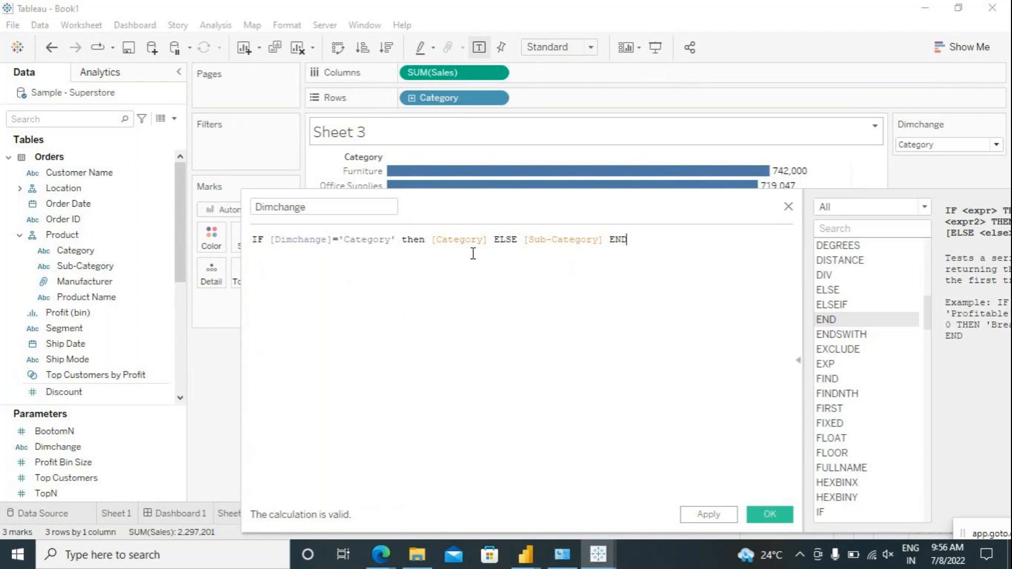
Compare the 'Category' text and the [Category] field in the formula with the Dimchange parameter's options.
drag(396, 240, 341, 239)
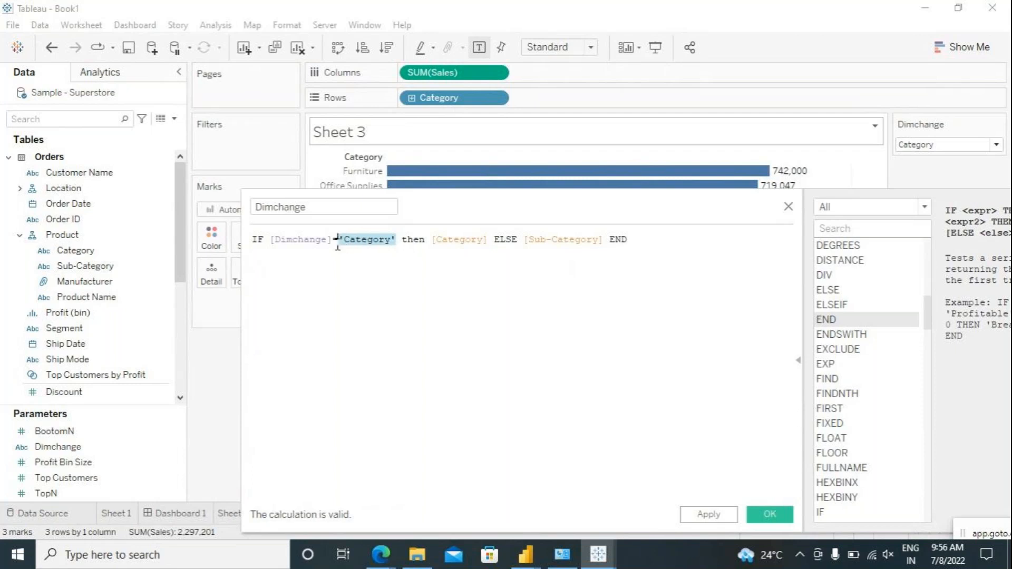
click(946, 147)
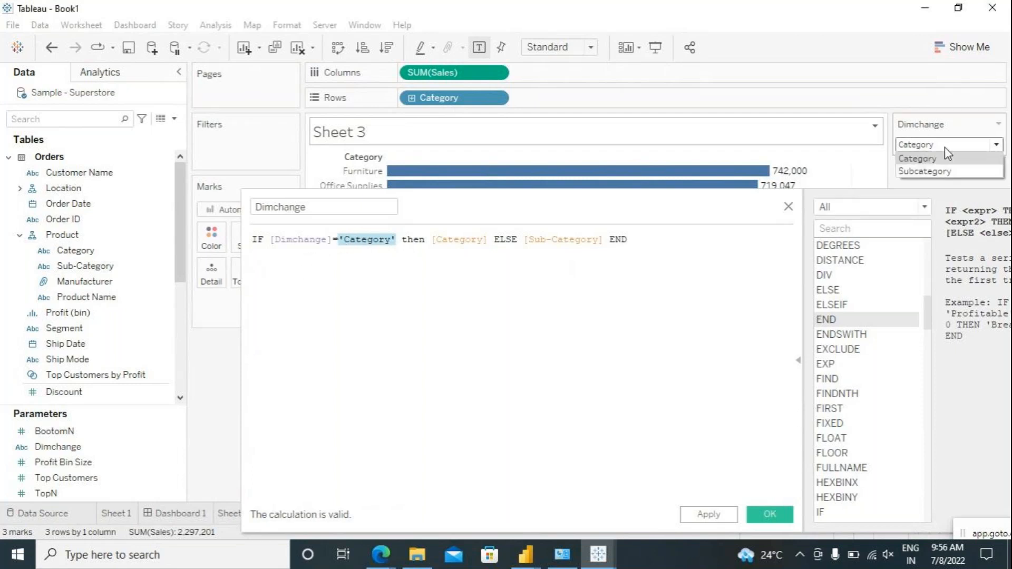
click(925, 159)
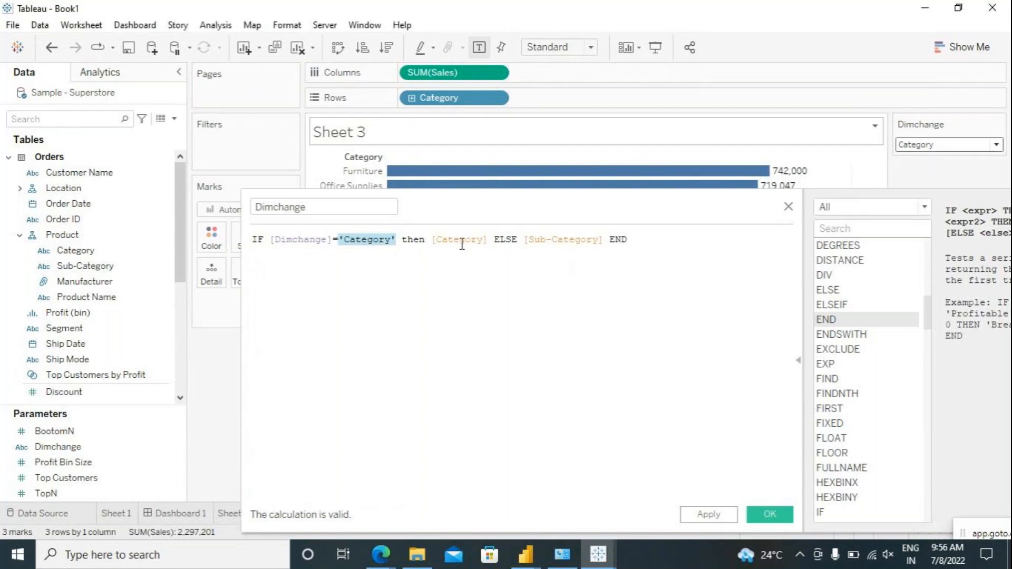
drag(489, 239, 430, 239)
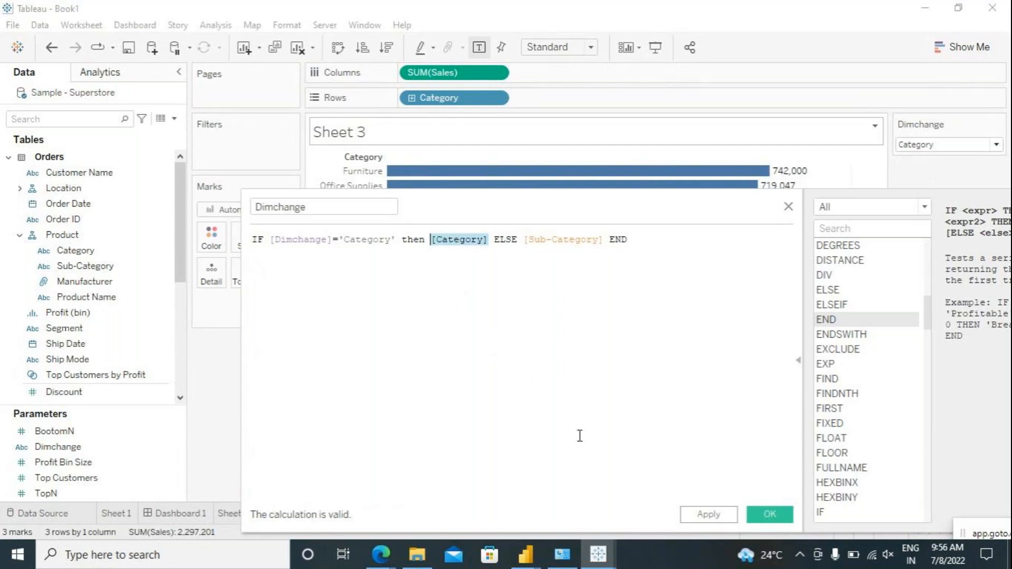
Save the Dimchange calculation and replace Category with the Dimchange field on Rows.
click(709, 515)
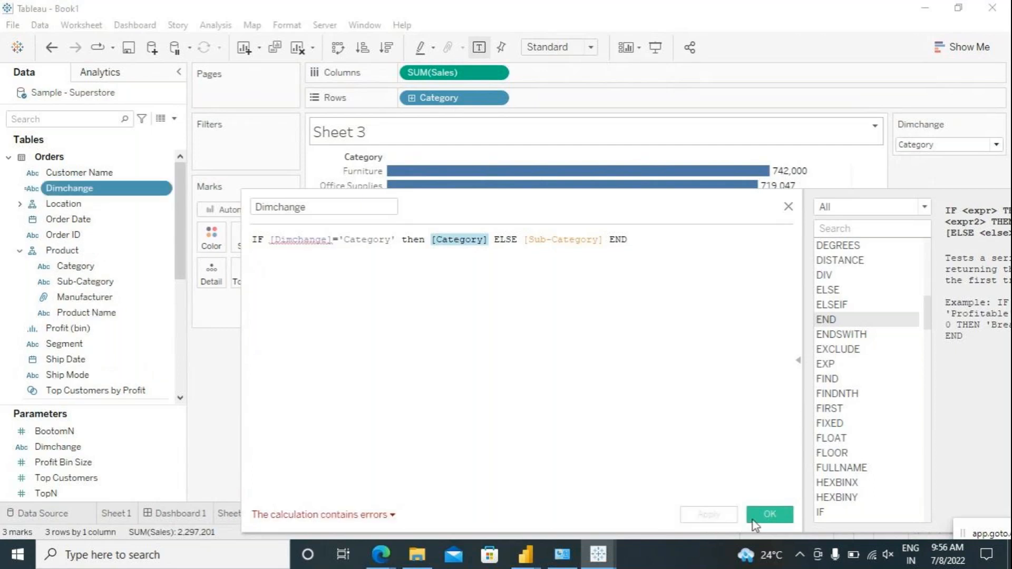
click(752, 519)
drag(152, 188, 553, 101)
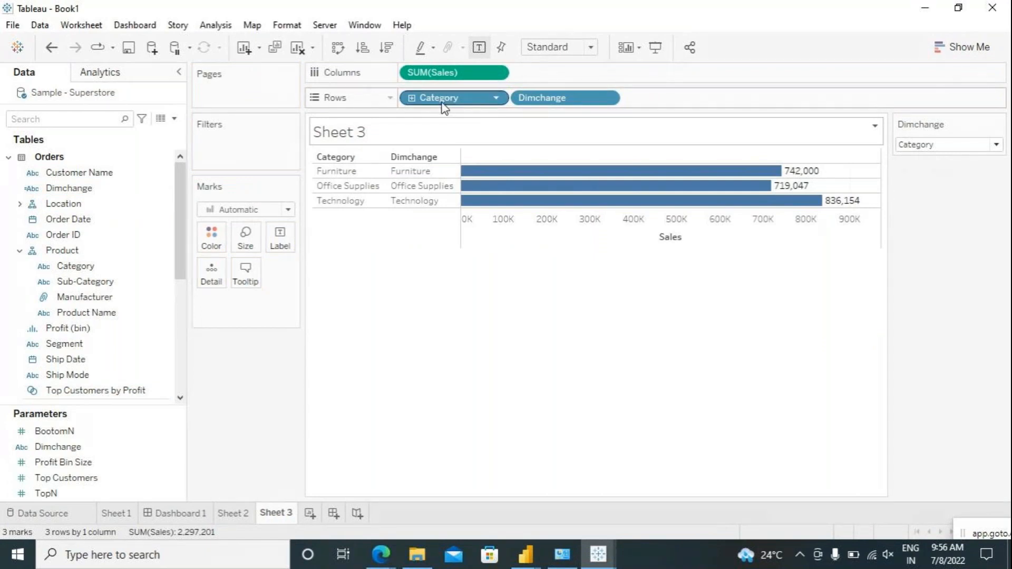
drag(439, 101, 253, 411)
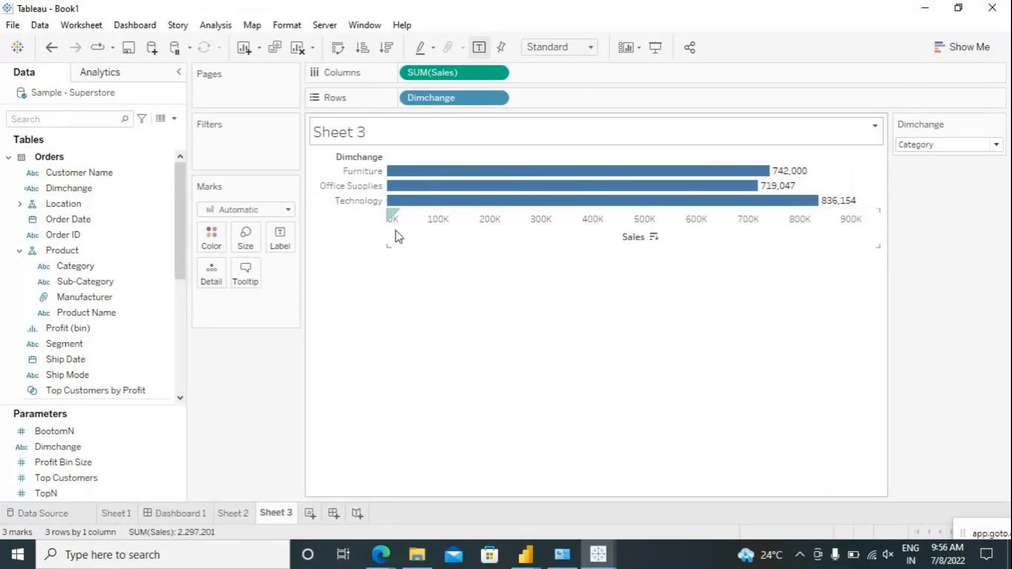
Set the Dimchange parameter to Subcategory and sort the bars in descending order of Sales.
click(926, 144)
click(920, 177)
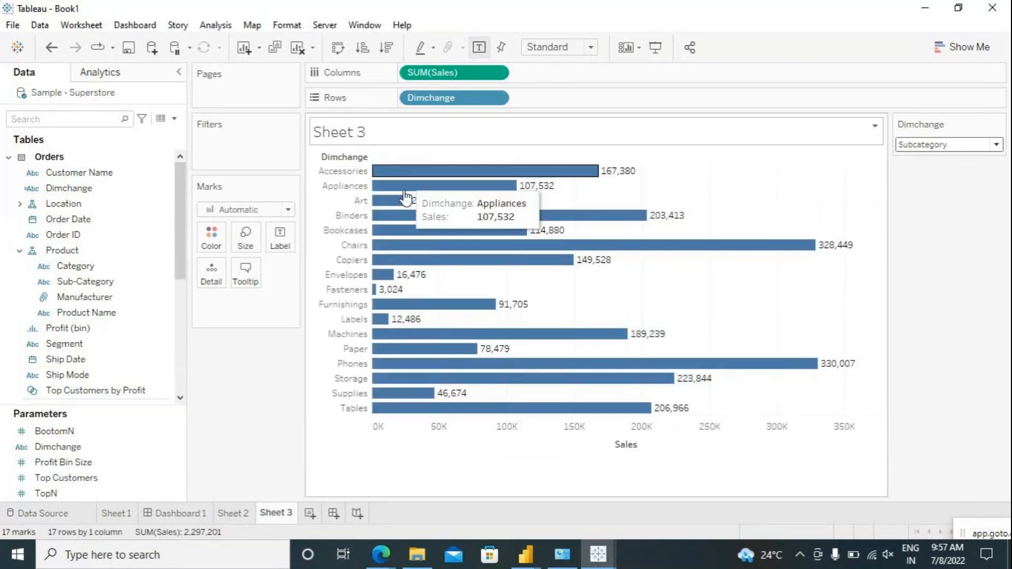
click(386, 47)
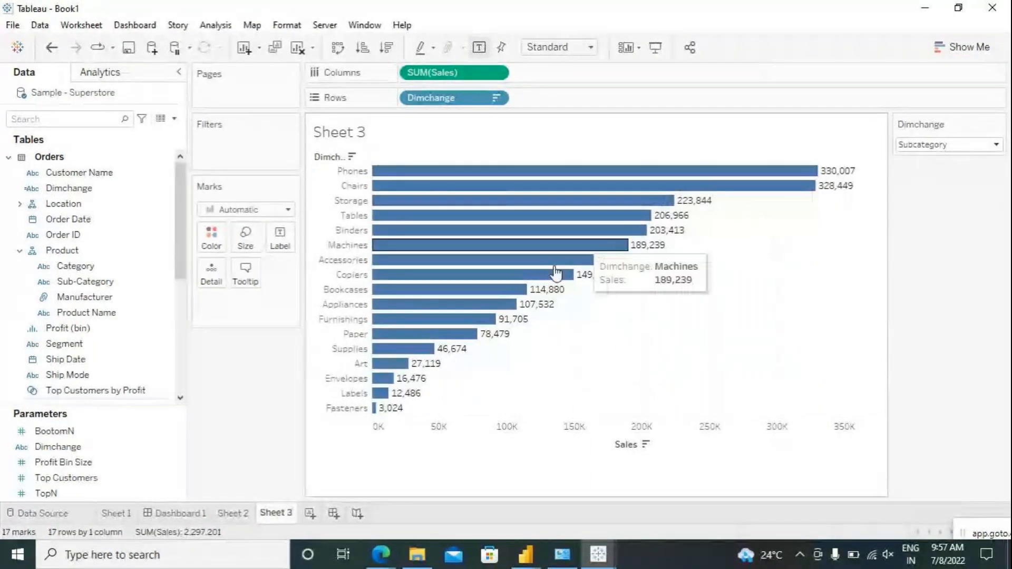
Switch the Dimchange parameter to Category and back to Subcategory to check the sorted chart.
click(928, 145)
click(917, 159)
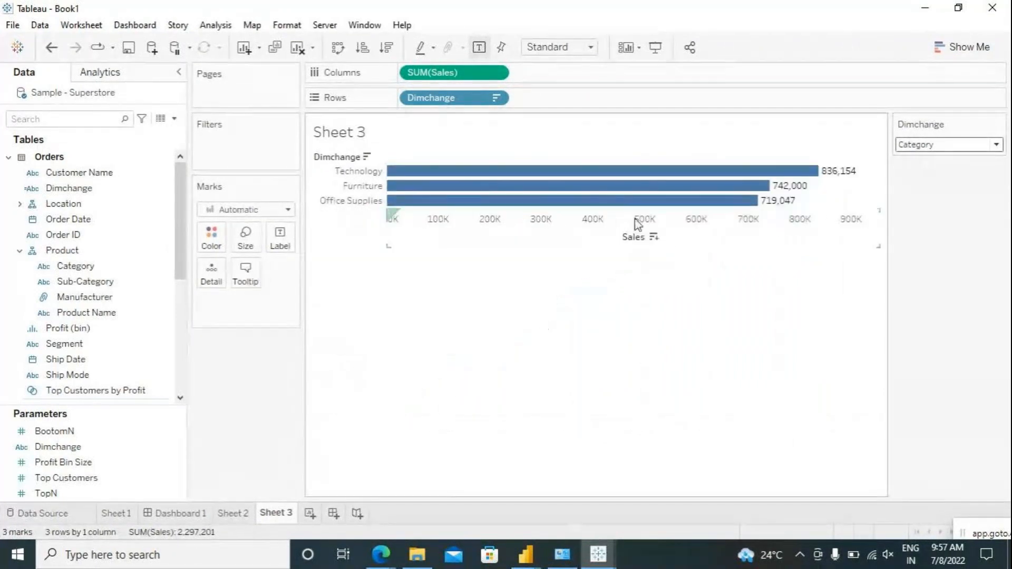
click(949, 145)
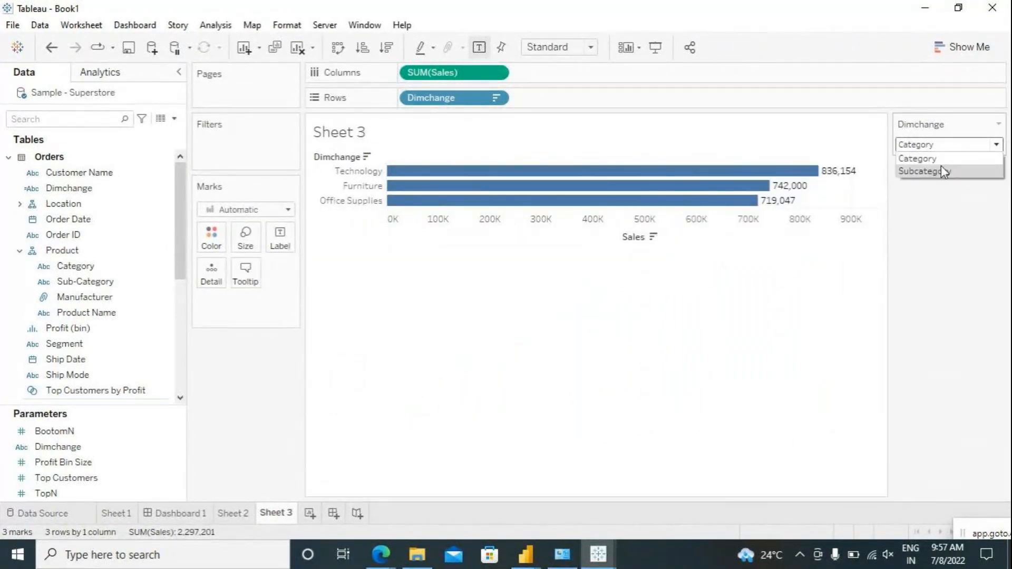
click(941, 165)
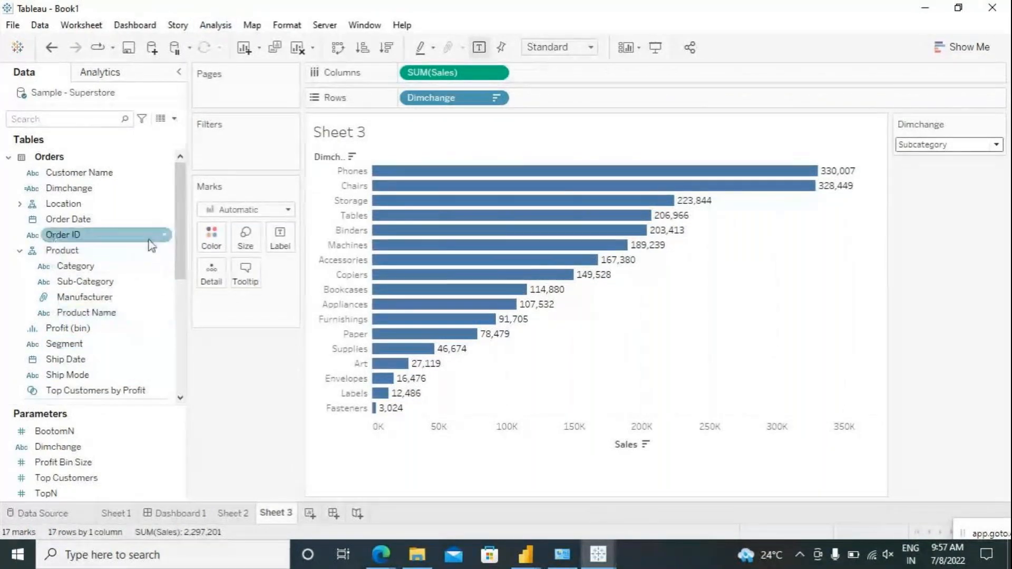
Reopen the Dimchange calculation for editing and compare its 'Category' condition with the parameter's options.
mouse_move(179, 200)
mouse_down()
mouse_move(183, 286)
mouse_move(185, 185)
mouse_up()
click(105, 193)
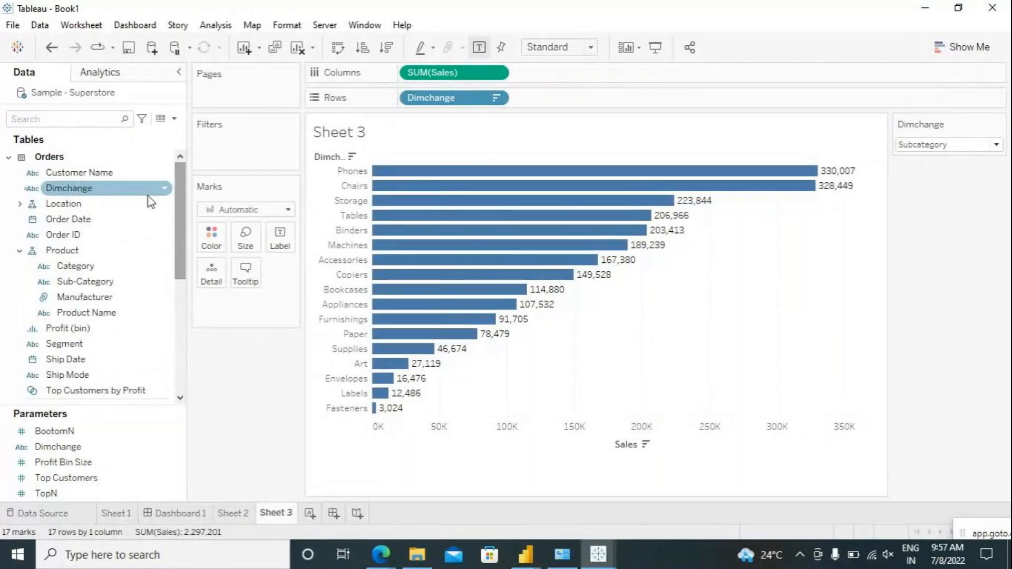
right_click(105, 194)
click(141, 89)
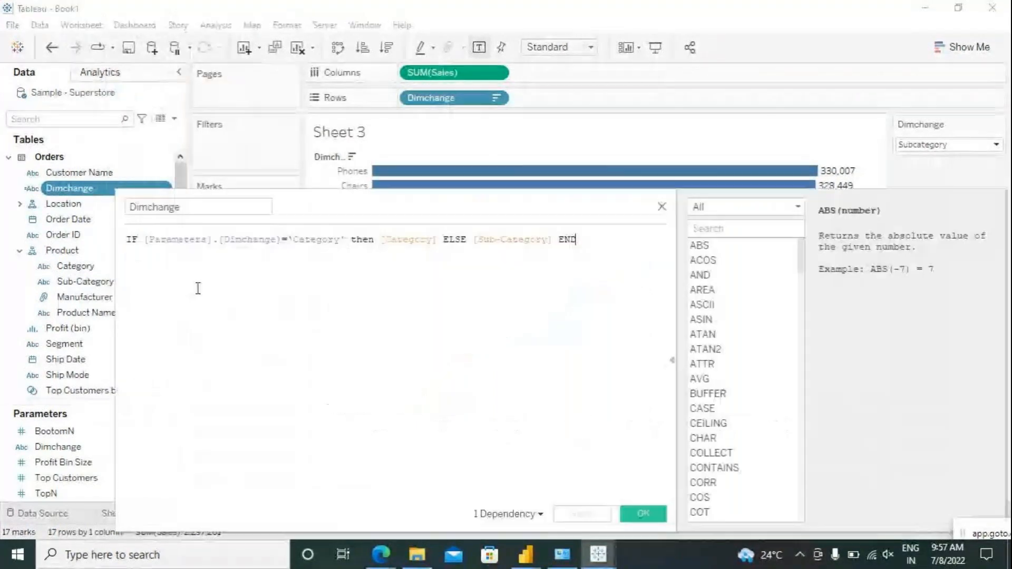
drag(316, 205, 316, 281)
click(933, 145)
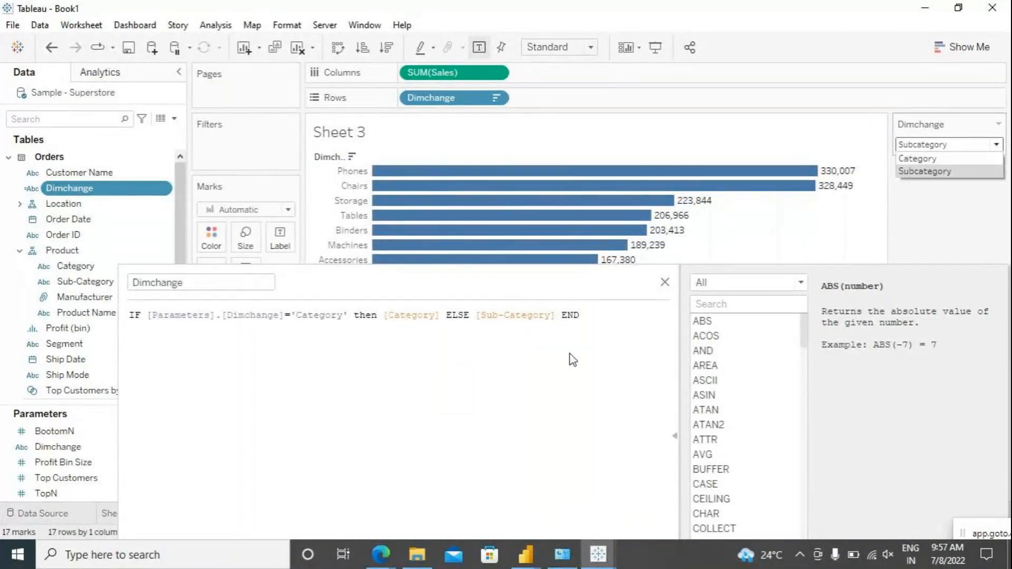
click(345, 329)
drag(347, 315, 293, 313)
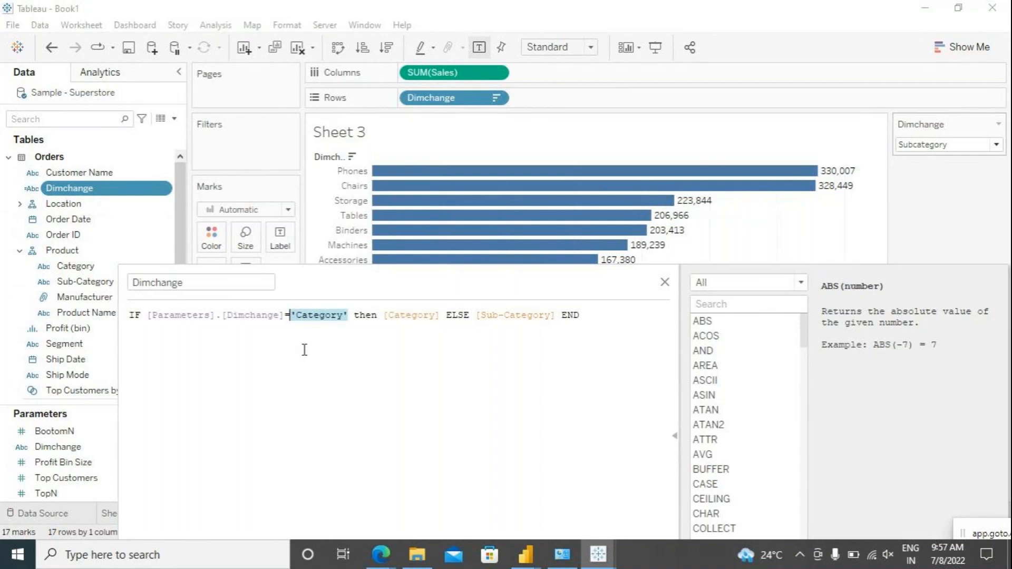
Set the Dimchange parameter to Category, review the 'Category' text in the formula, and close the calculation editor.
click(917, 147)
click(917, 158)
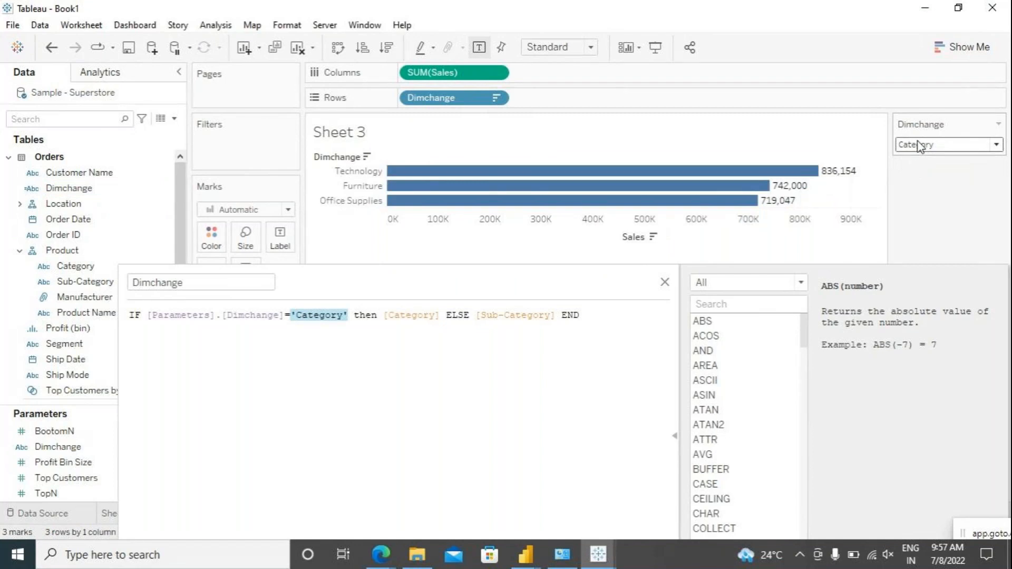
click(920, 148)
click(918, 157)
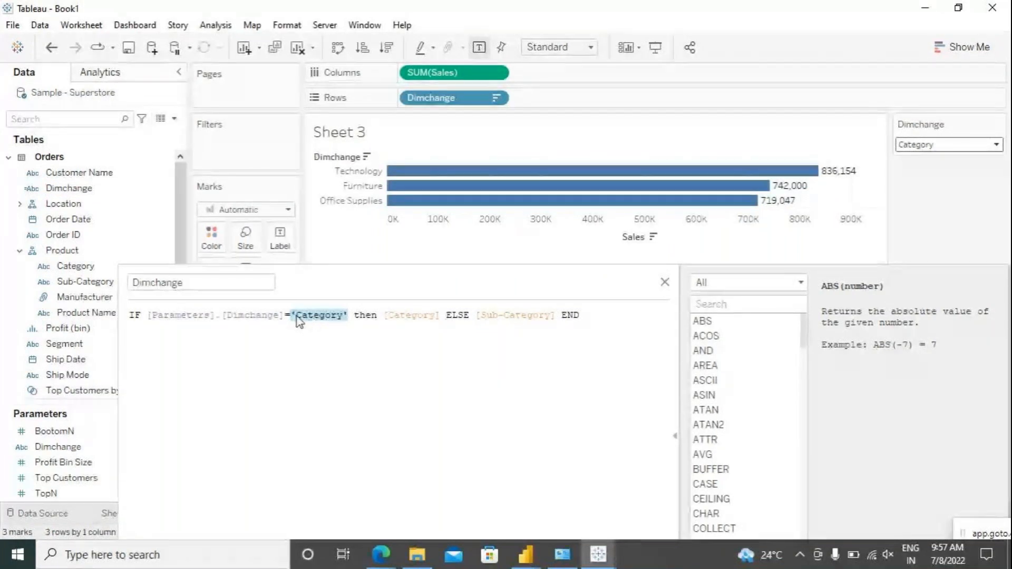
drag(296, 315, 345, 310)
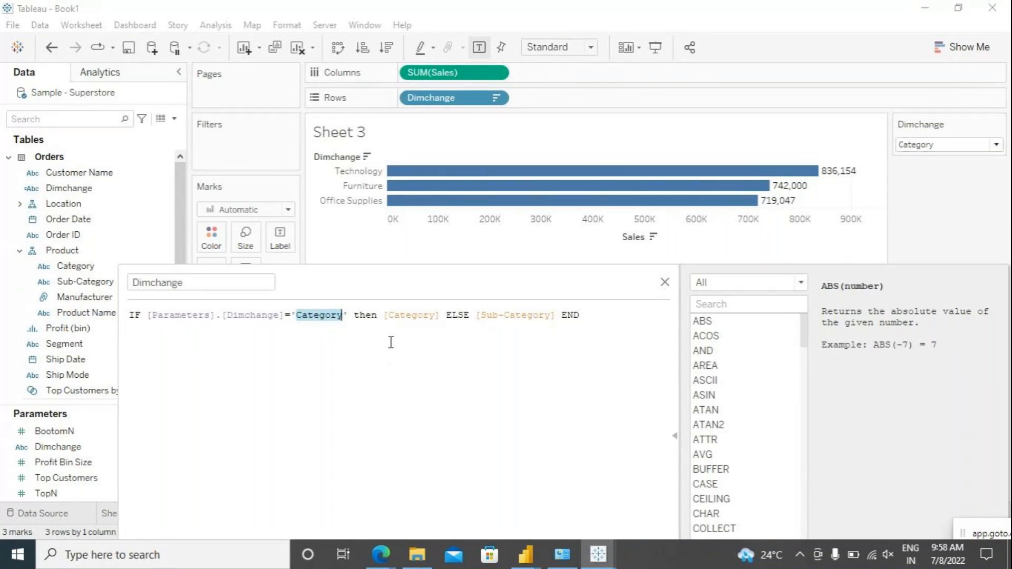
drag(372, 277, 397, 154)
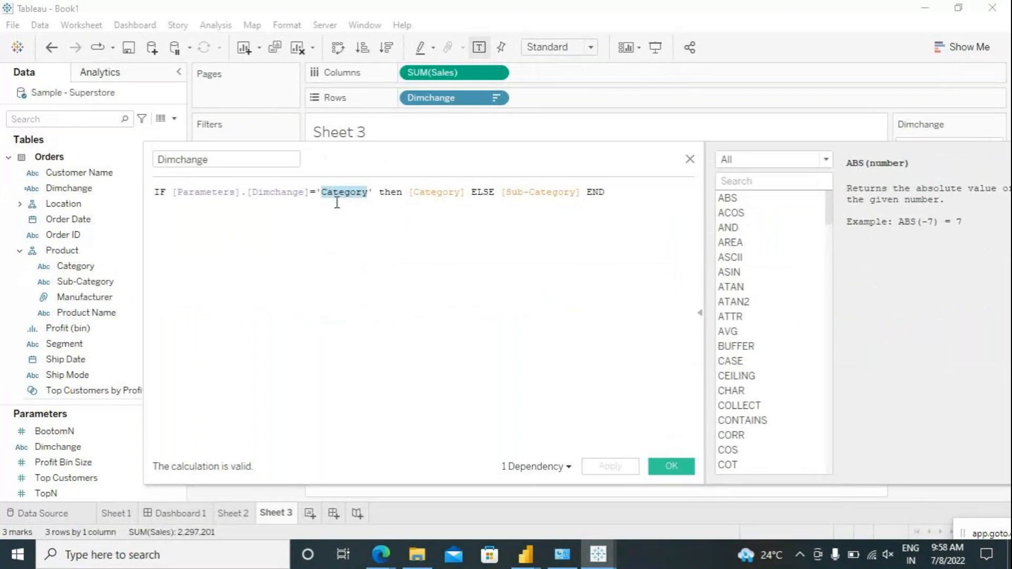
click(668, 468)
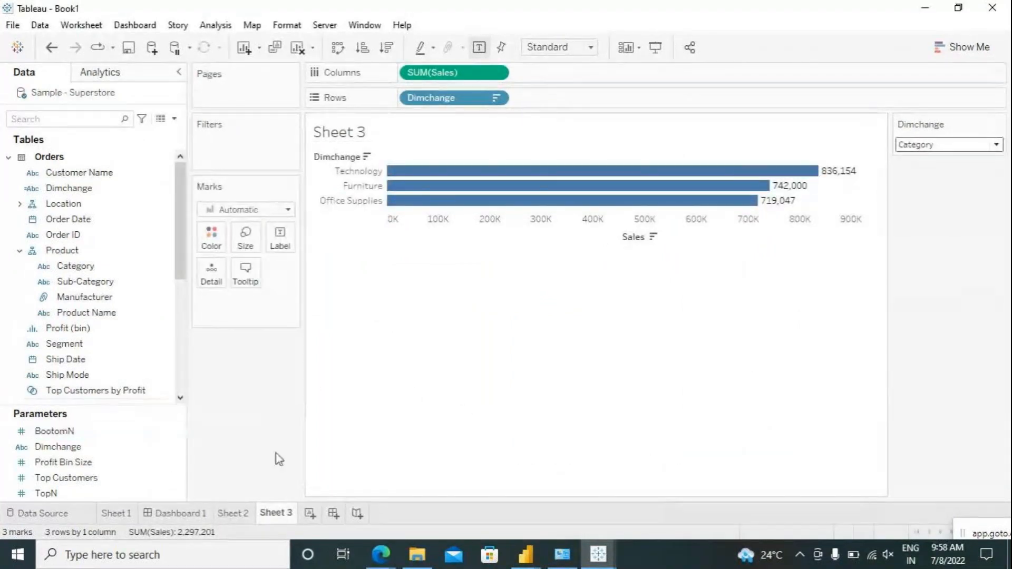
On a new worksheet, start a parameter named multidim with the String data type and a list of allowable values.
click(311, 517)
click(154, 462)
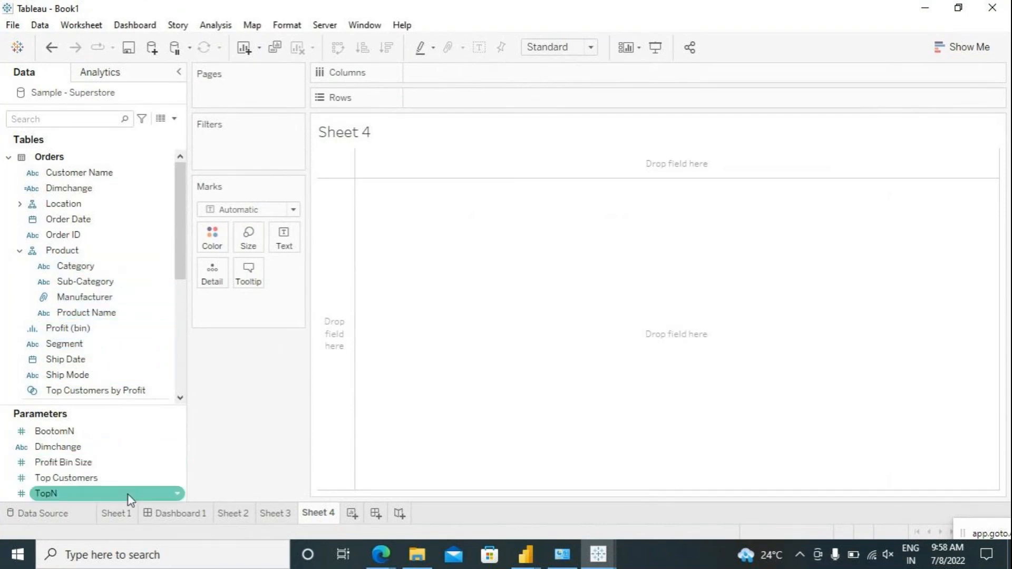
click(173, 119)
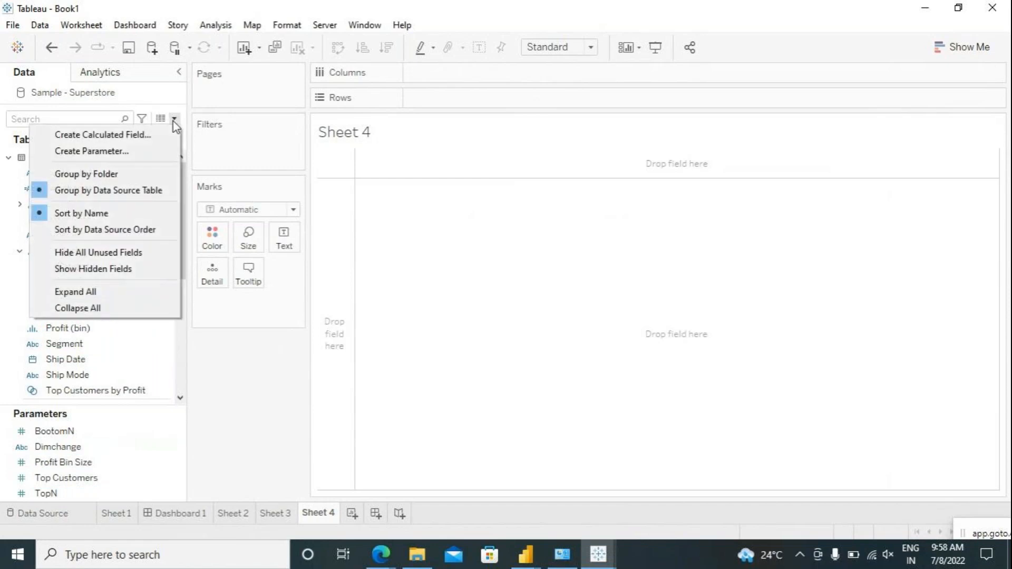
click(150, 153)
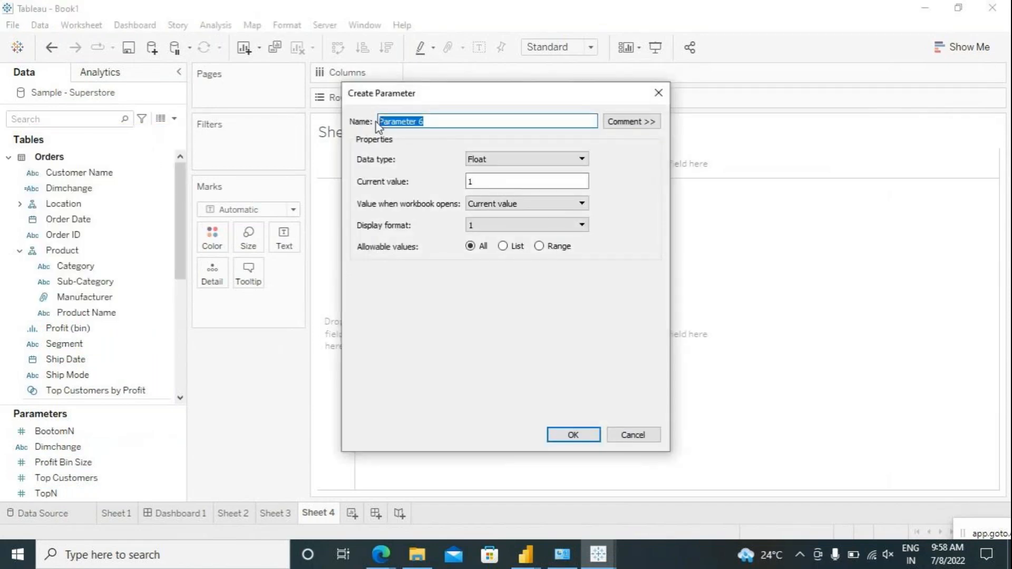
text(multidim)
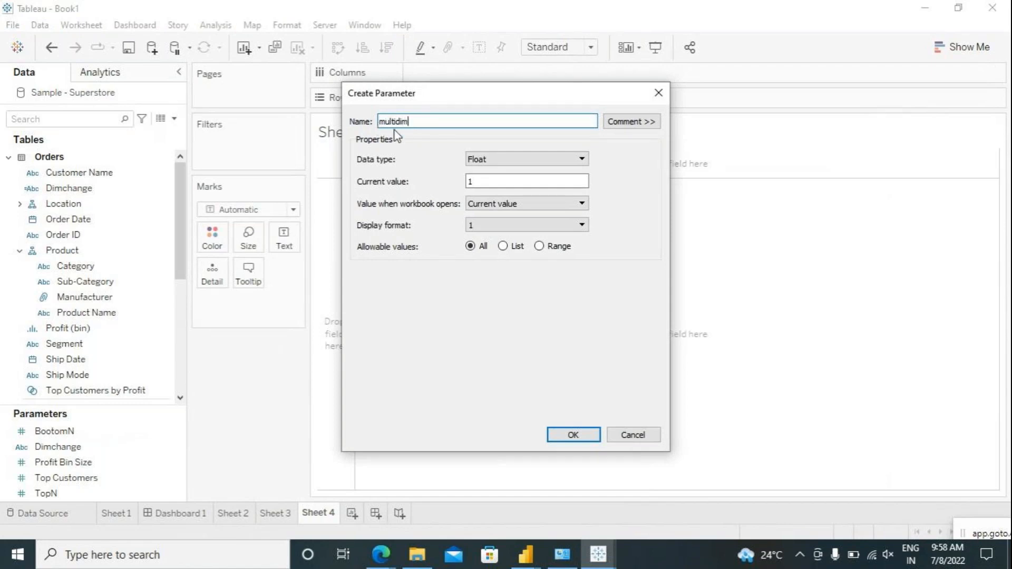
click(498, 161)
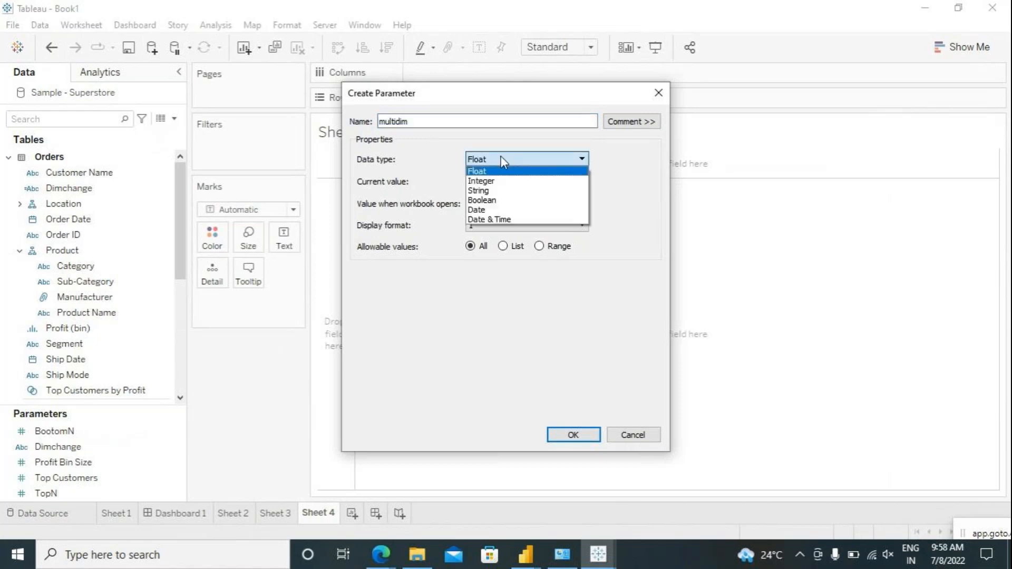
click(496, 191)
click(503, 246)
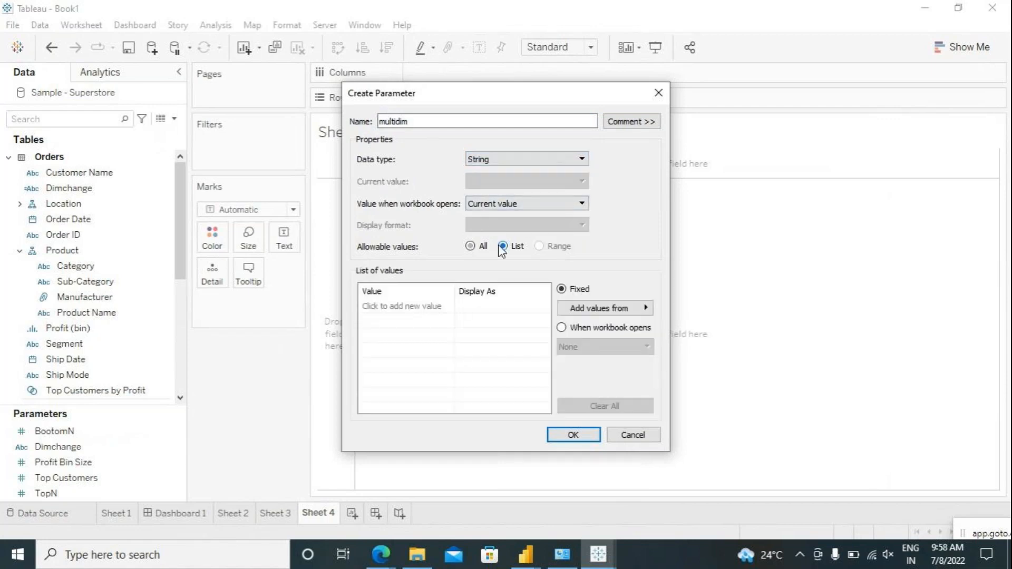
click(397, 308)
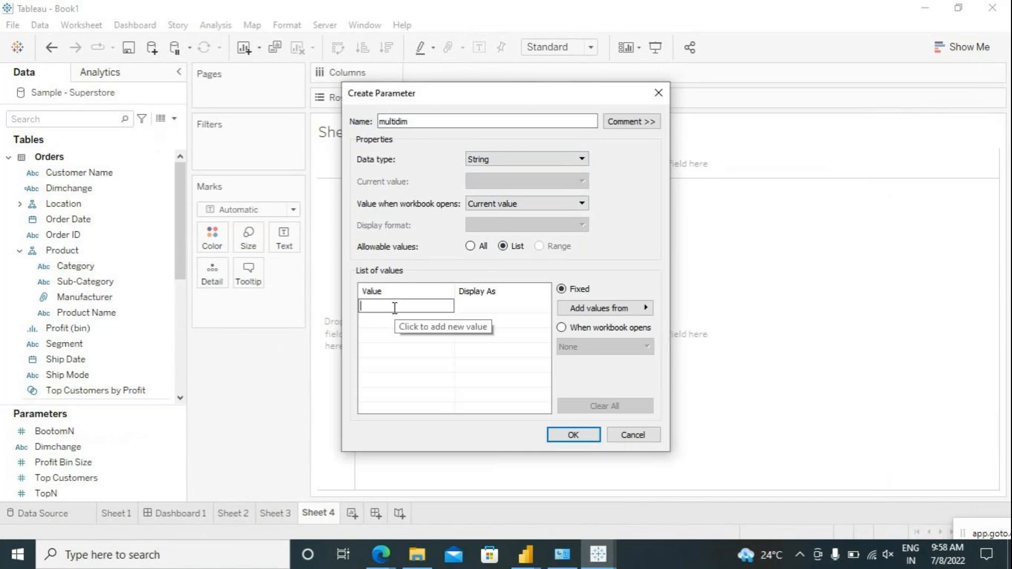
text(1)
click(374, 321)
text(2)
click(380, 339)
text(3)
click(476, 339)
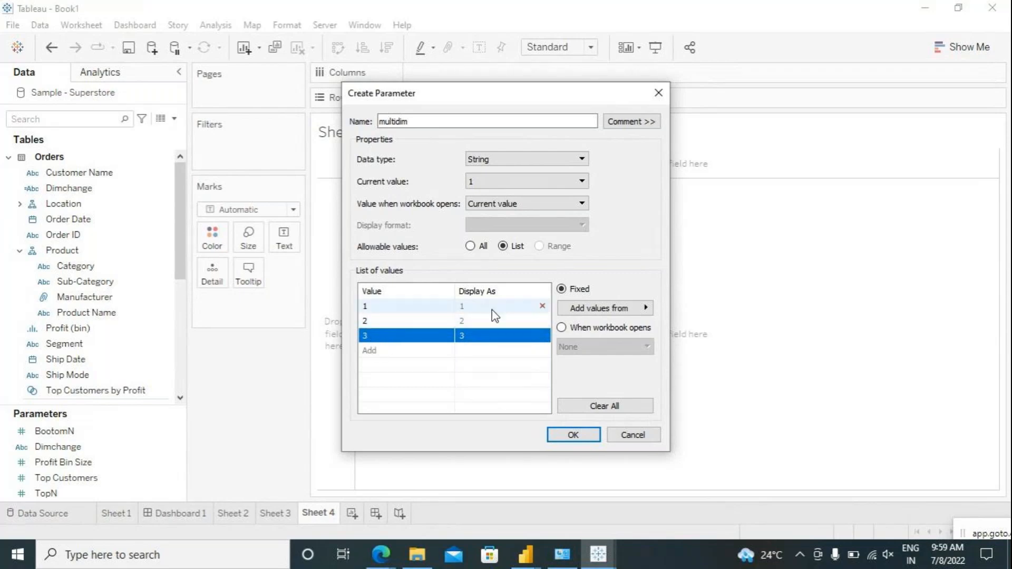
click(541, 307)
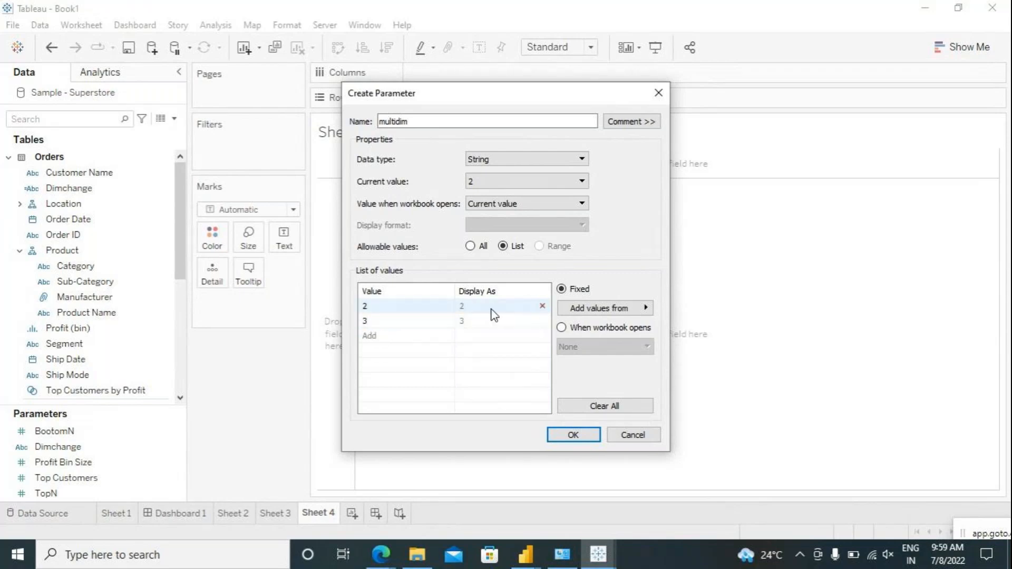
click(374, 338)
text(1)
key(Return)
click(541, 306)
click(541, 307)
click(541, 307)
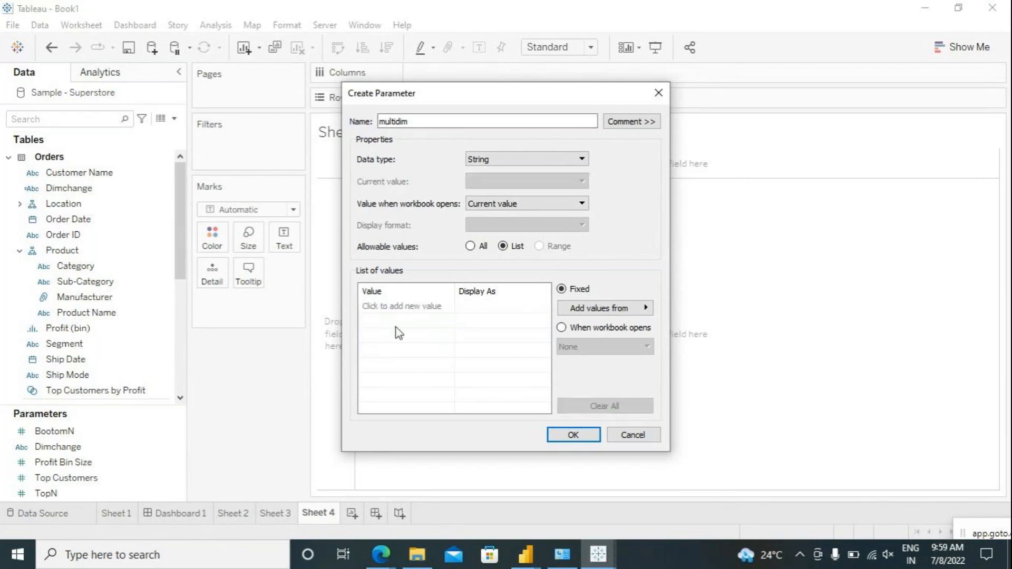
Add the values 1, 2 and 3 to the multidim parameter's list.
click(381, 308)
text(1)
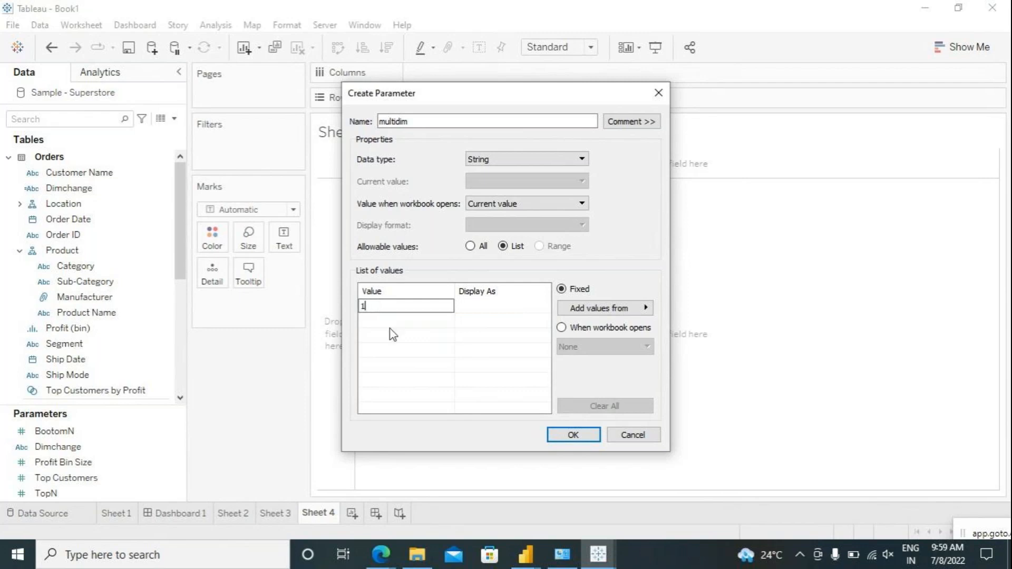
key(Return)
text(2)
key(Return)
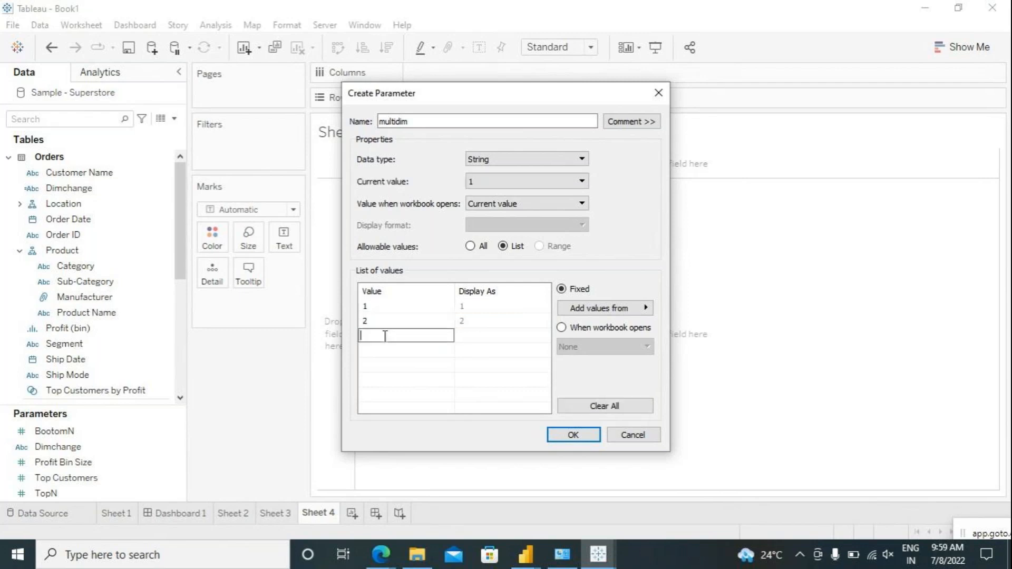
text(3)
Display the values 1, 2 and 3 as Category, Subcategory and Segment, and create the parameter.
click(497, 308)
click(469, 307)
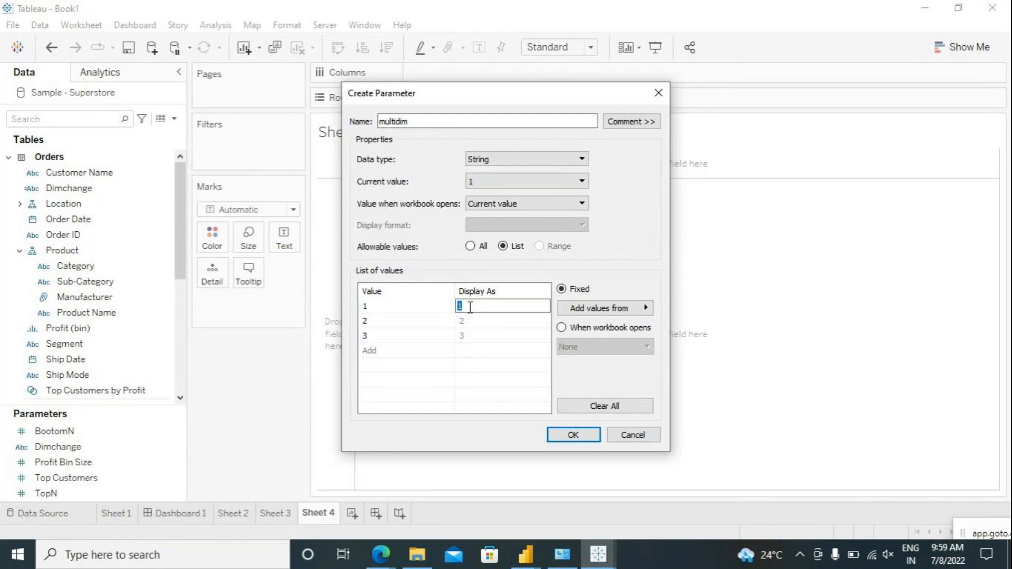
text(Category)
click(474, 325)
click(475, 322)
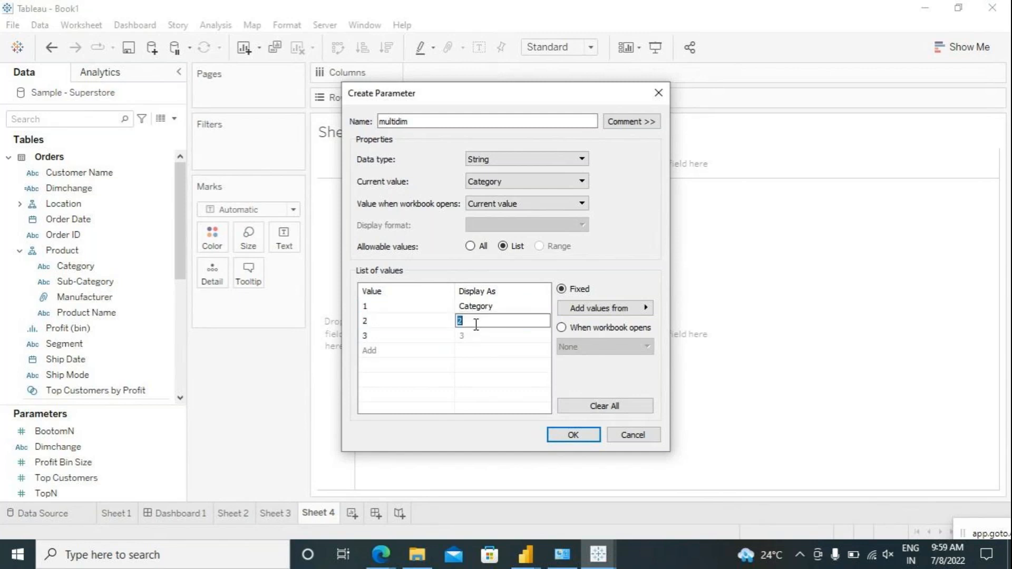
text(Subcategory)
click(475, 337)
click(470, 336)
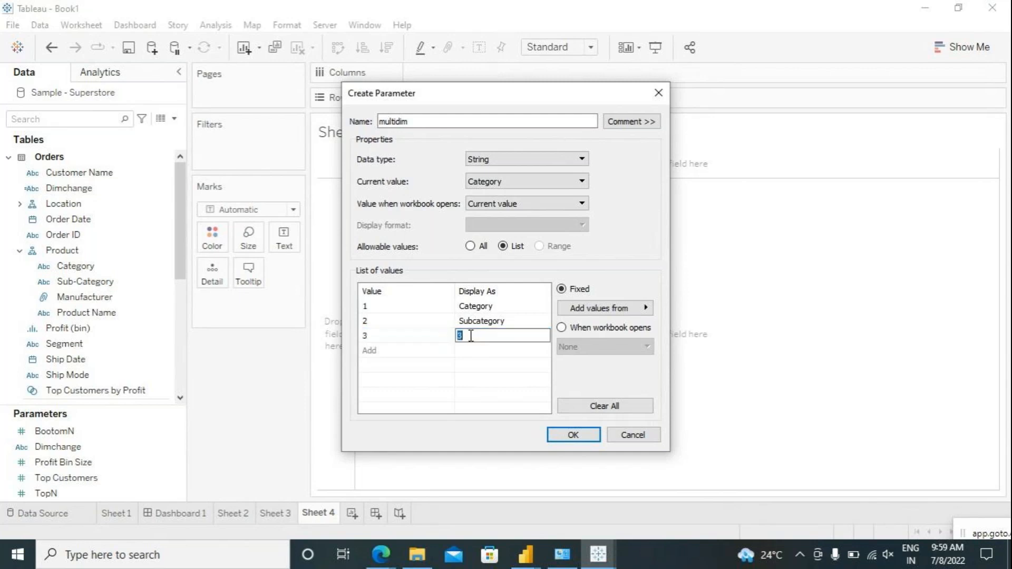
text(Segment)
click(405, 376)
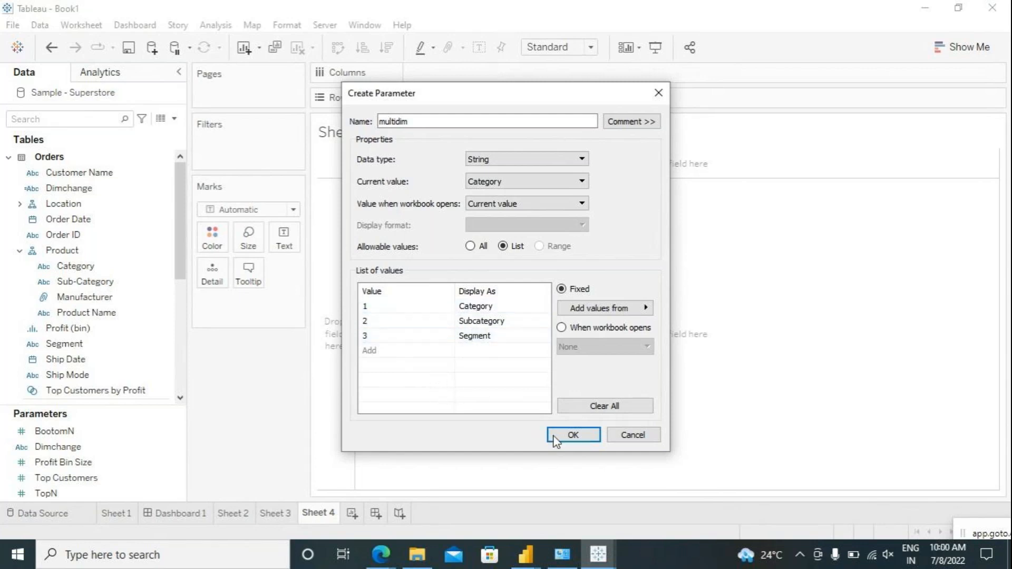
click(574, 436)
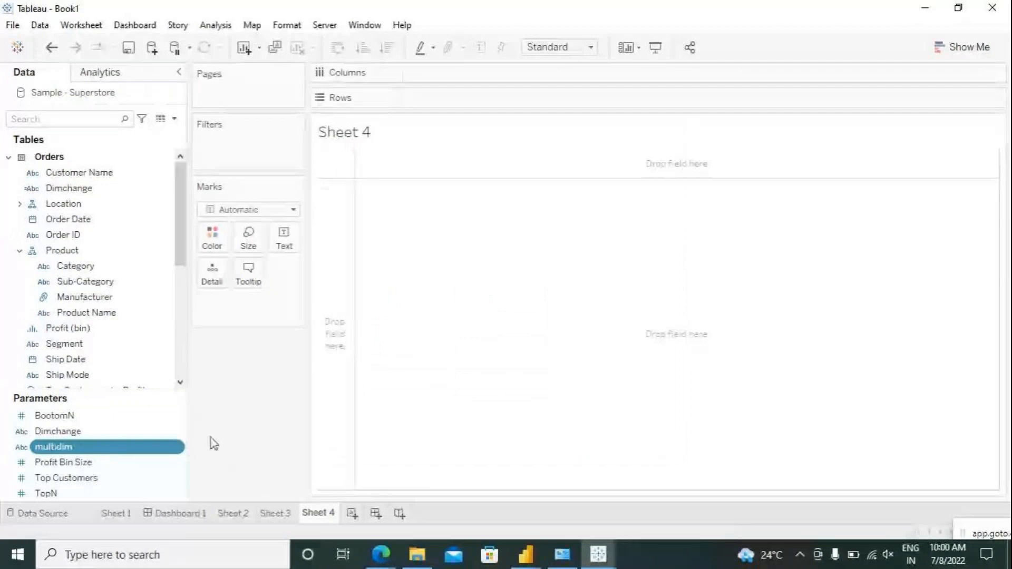
Show the multidim parameter control on the sheet and switch it through Subcategory and Category, ending on Segment.
click(177, 448)
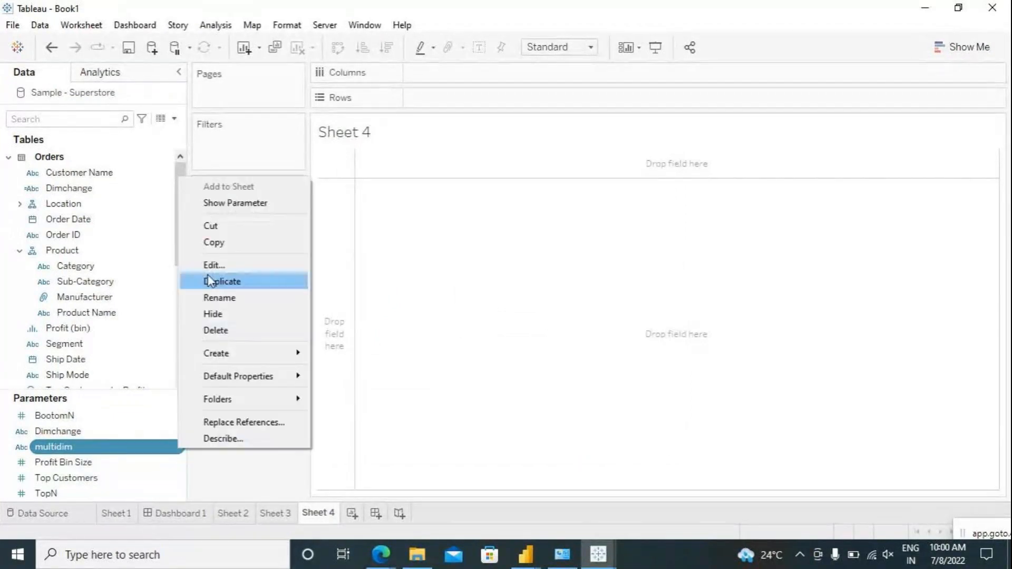
click(233, 204)
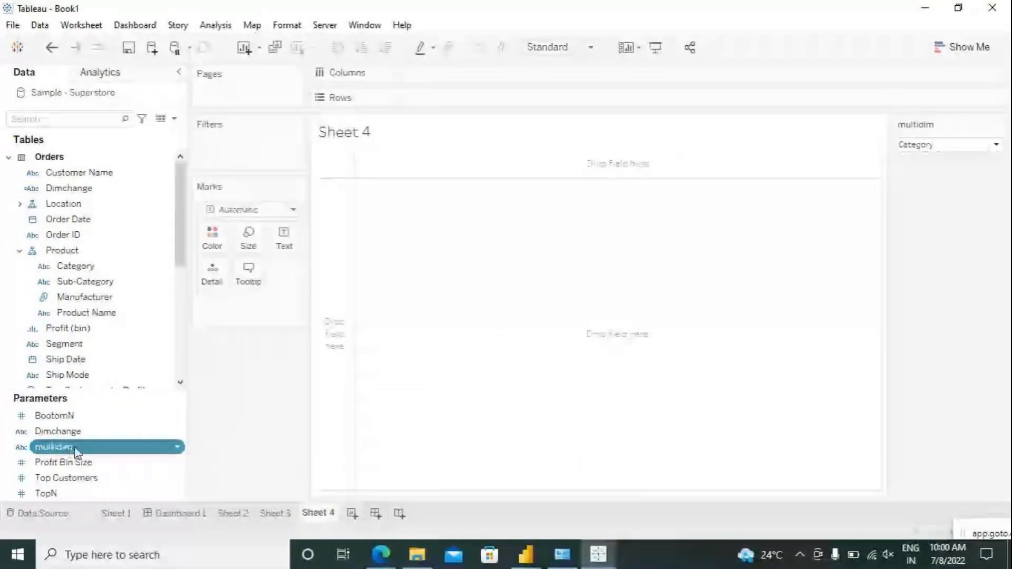
click(938, 145)
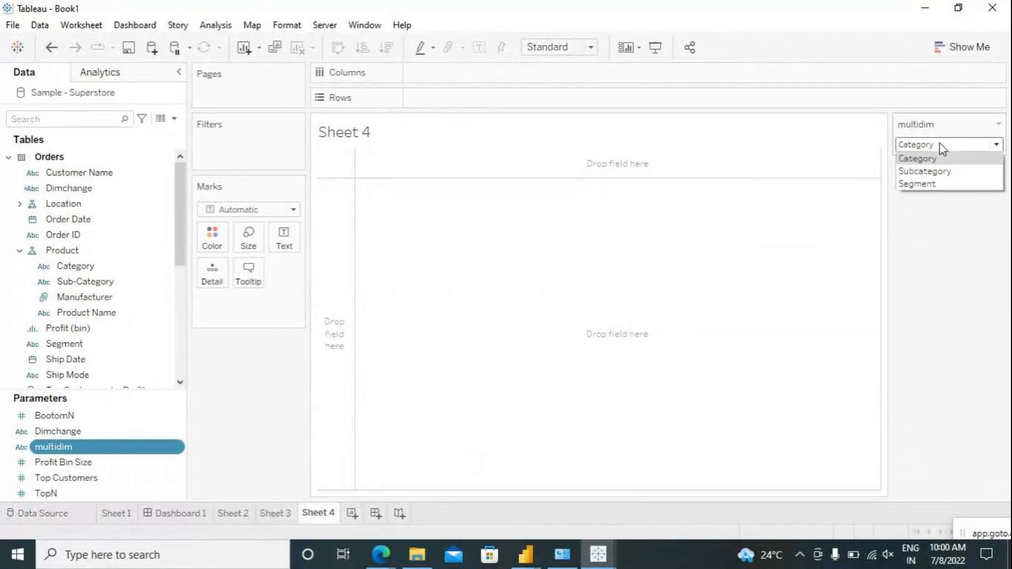
click(942, 168)
click(935, 145)
click(923, 158)
click(929, 141)
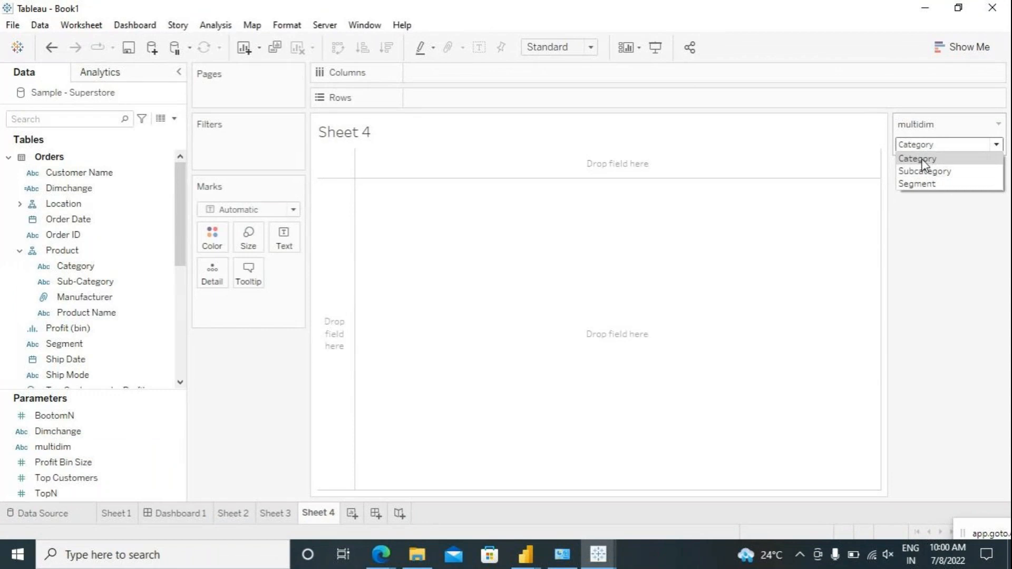
click(926, 169)
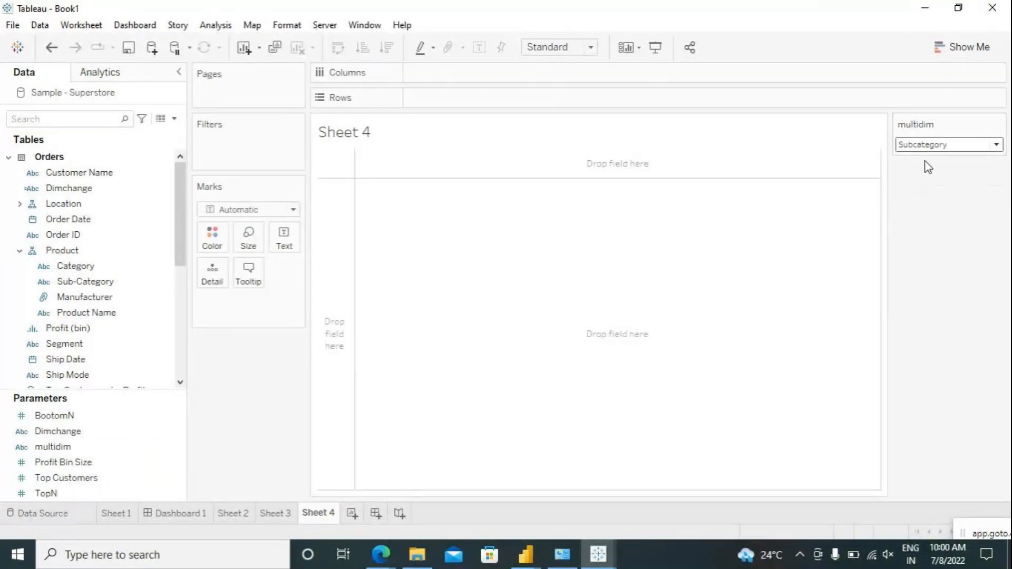
click(924, 143)
click(924, 183)
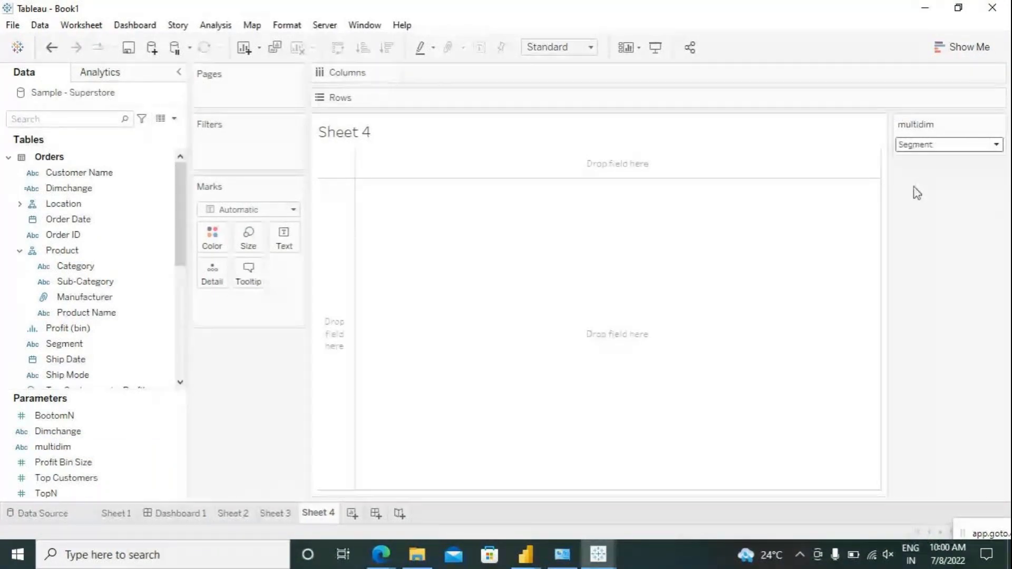
Build a horizontal bar chart with Category on rows and the sum of Sales on columns.
click(29, 269)
click(63, 282)
double_click(76, 266)
click(151, 316)
click(153, 297)
scroll(127, 311, down, 5)
click(90, 282)
click(66, 268)
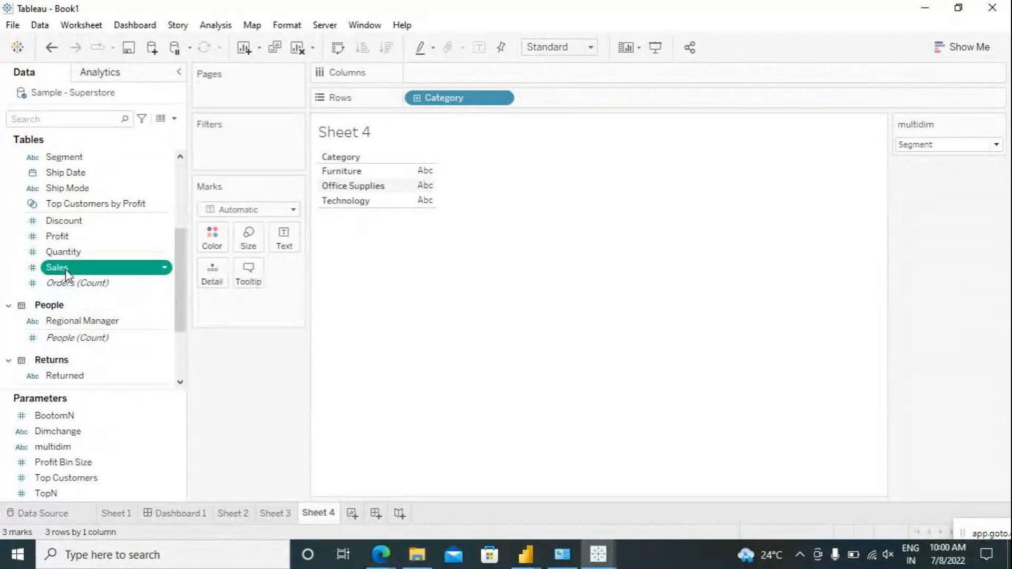
double_click(58, 268)
drag(247, 302, 514, 72)
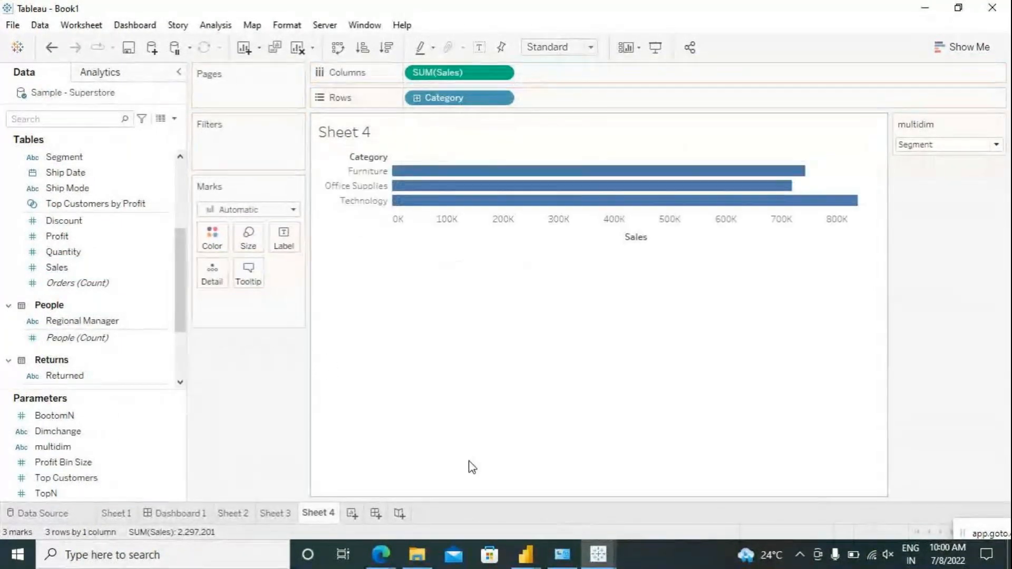
Create a calculated field named multidim and place the cursor in its formula area.
click(219, 25)
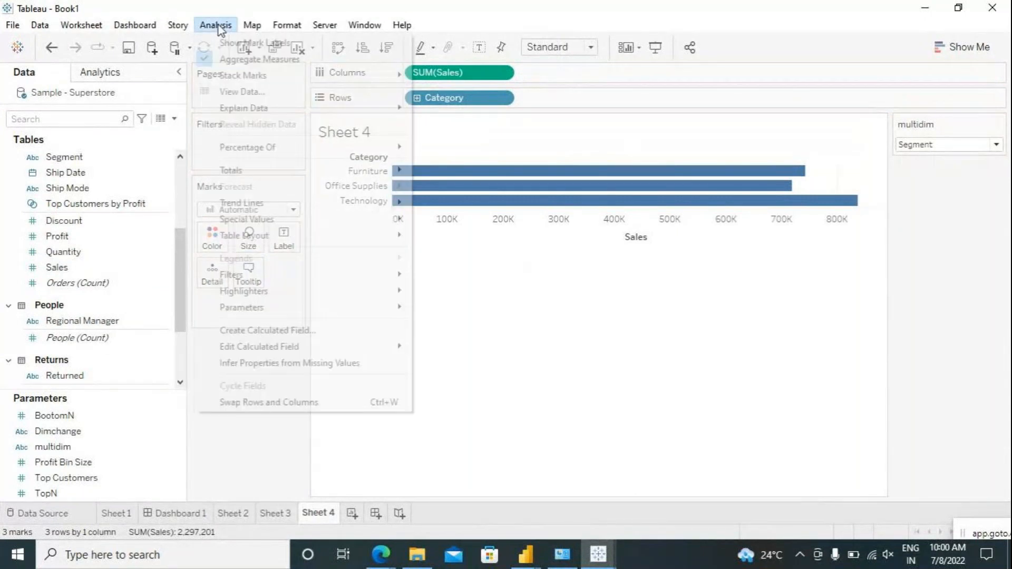
click(277, 330)
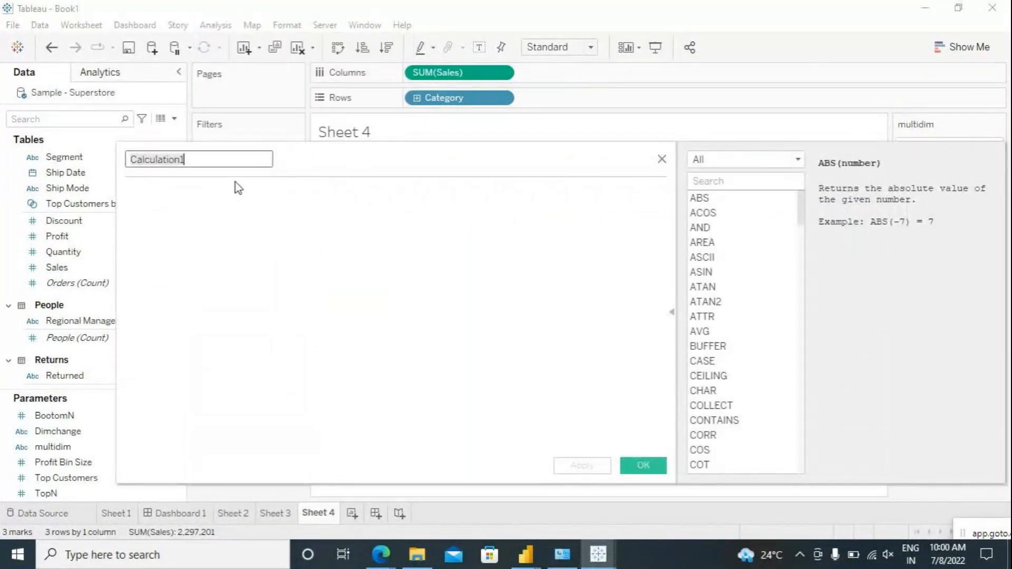
text(m)
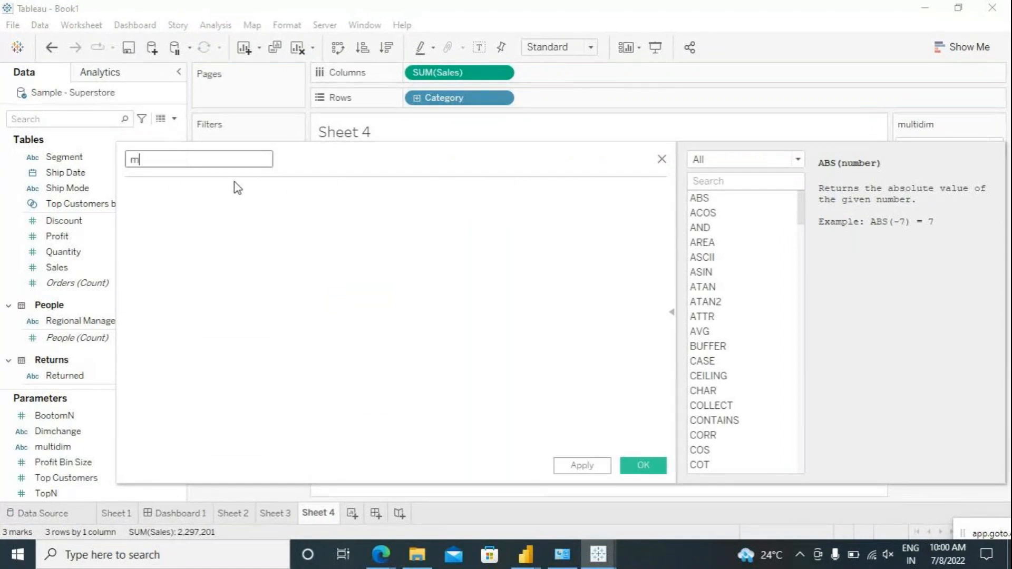
text(ultidim)
click(197, 206)
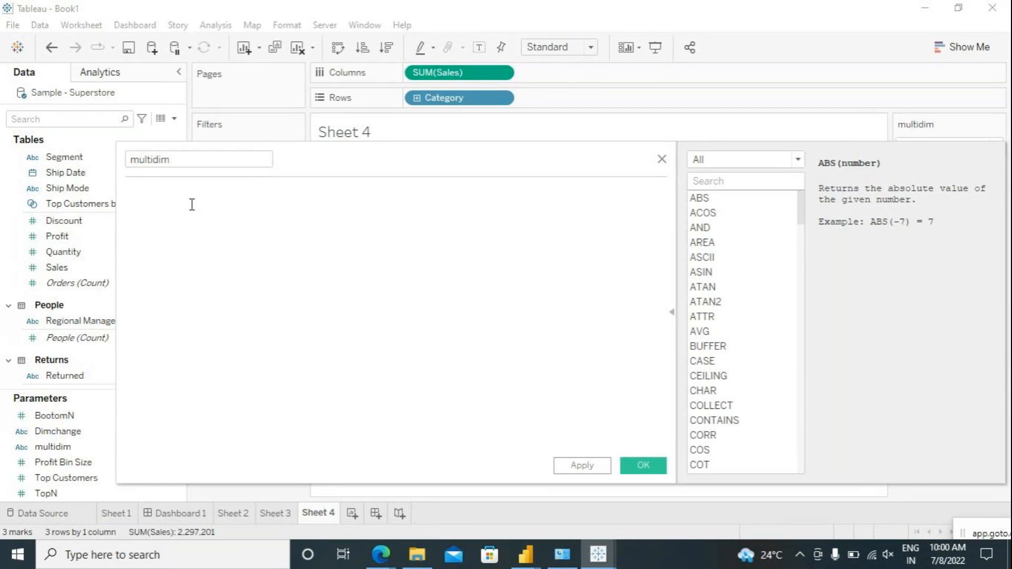
text(if)
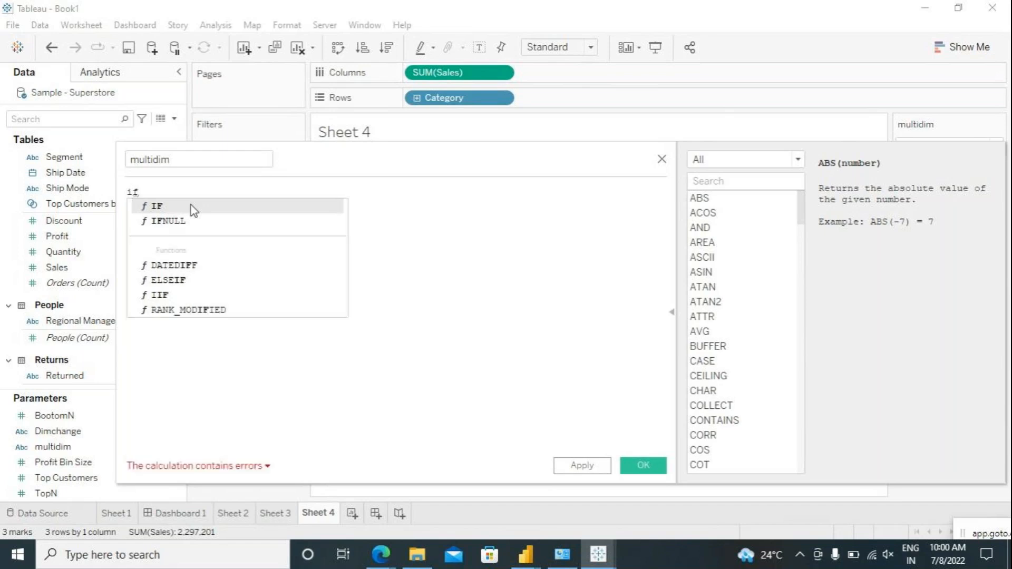
click(191, 206)
key(ctrl+a)
text(I)
key(BackSpace)
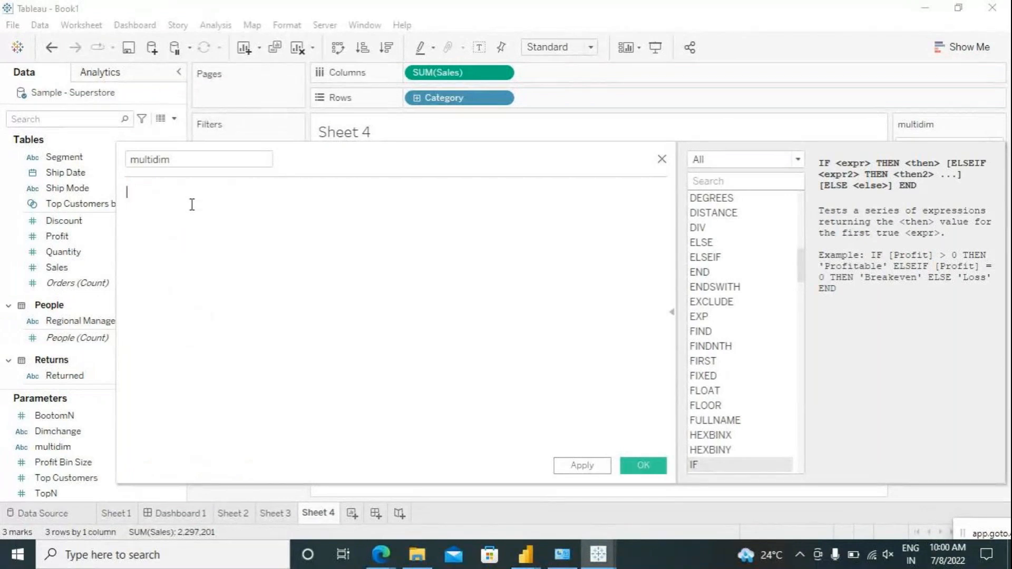
Begin the multidim formula with a case expression on the multidim parameter, followed by a new line.
text(case)
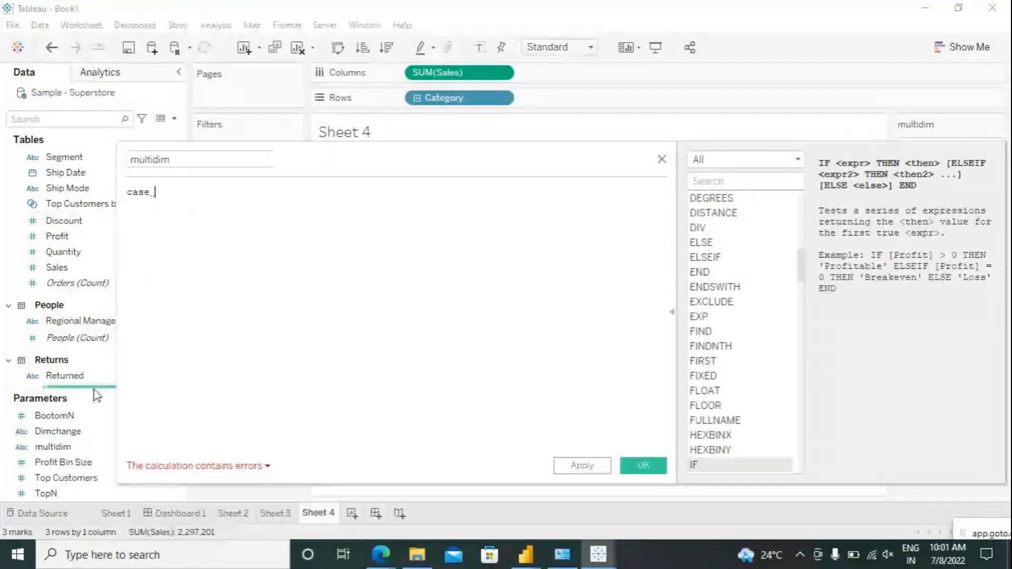
click(56, 446)
drag(56, 445, 168, 192)
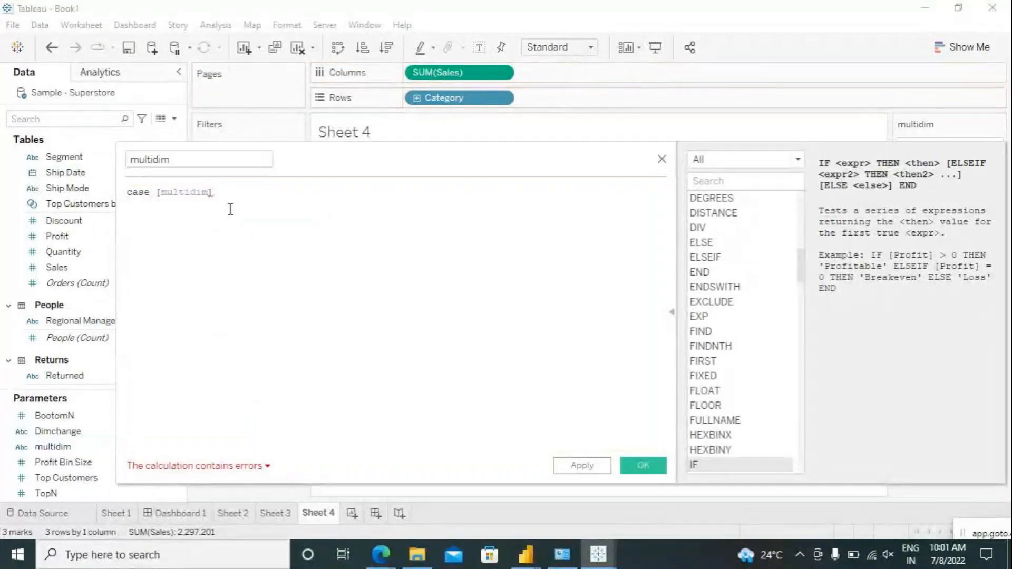
key(Return)
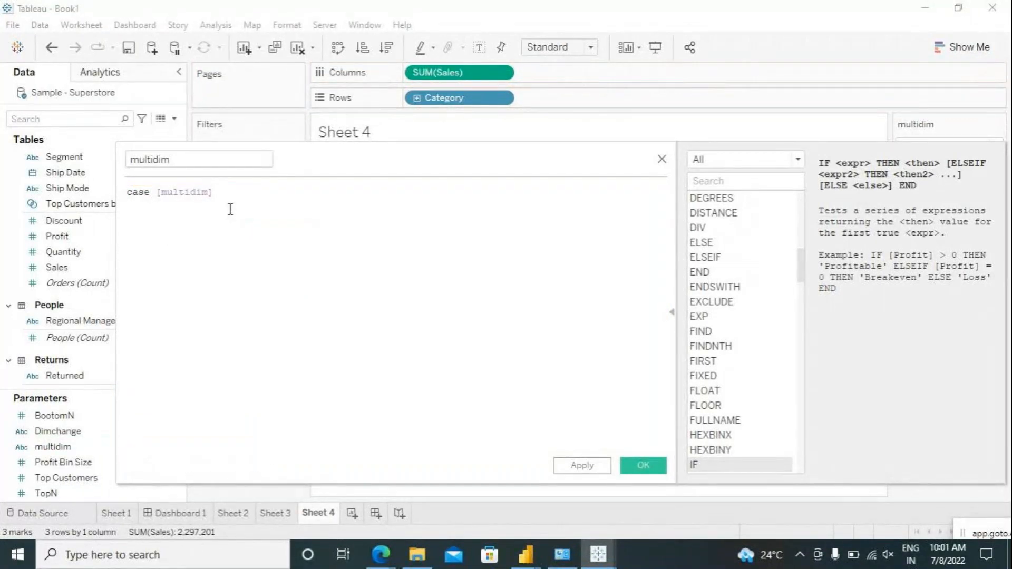
Add the branch when 1 then [Category] to the case expression.
text(when )
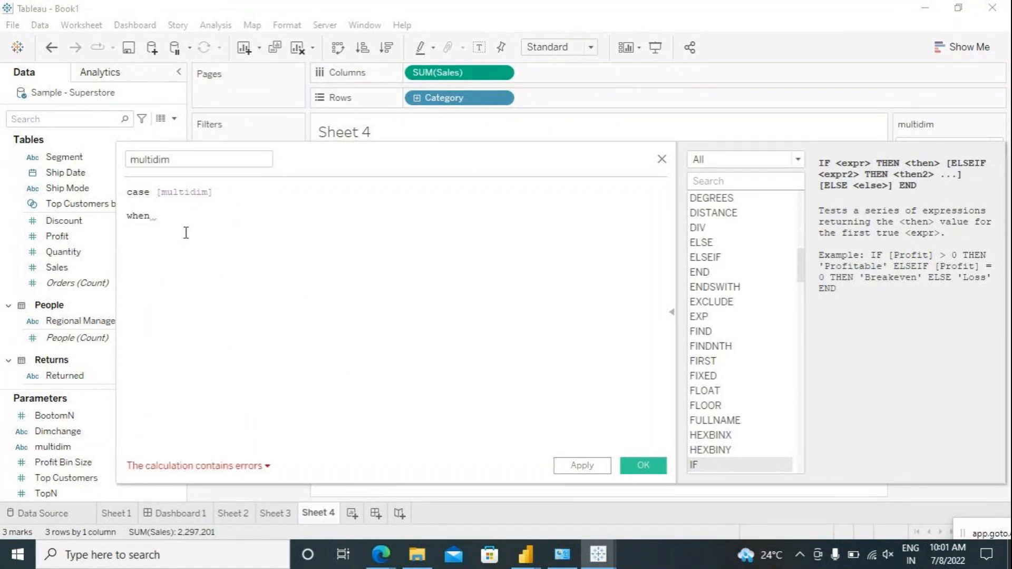
text(1)
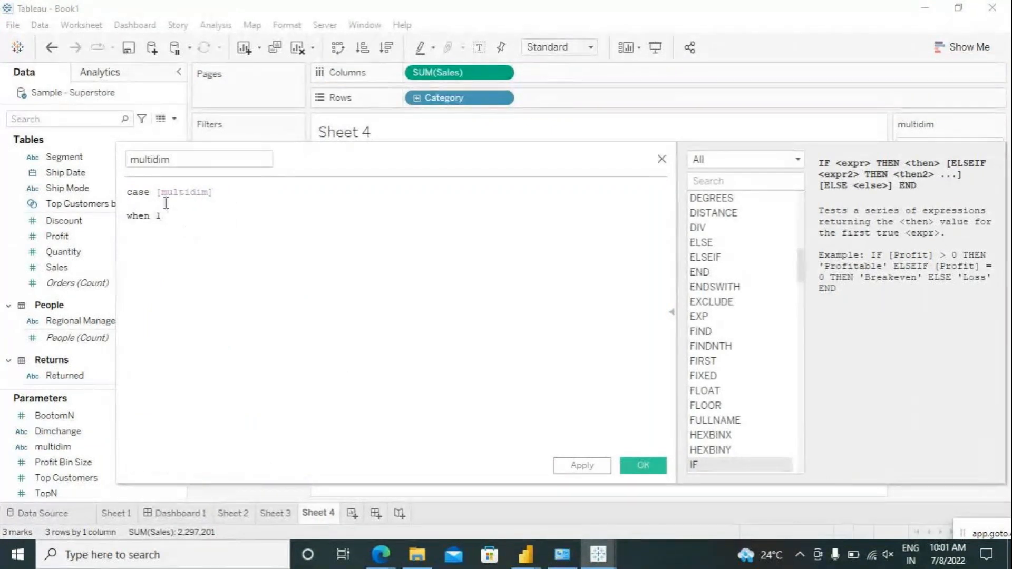
text( t)
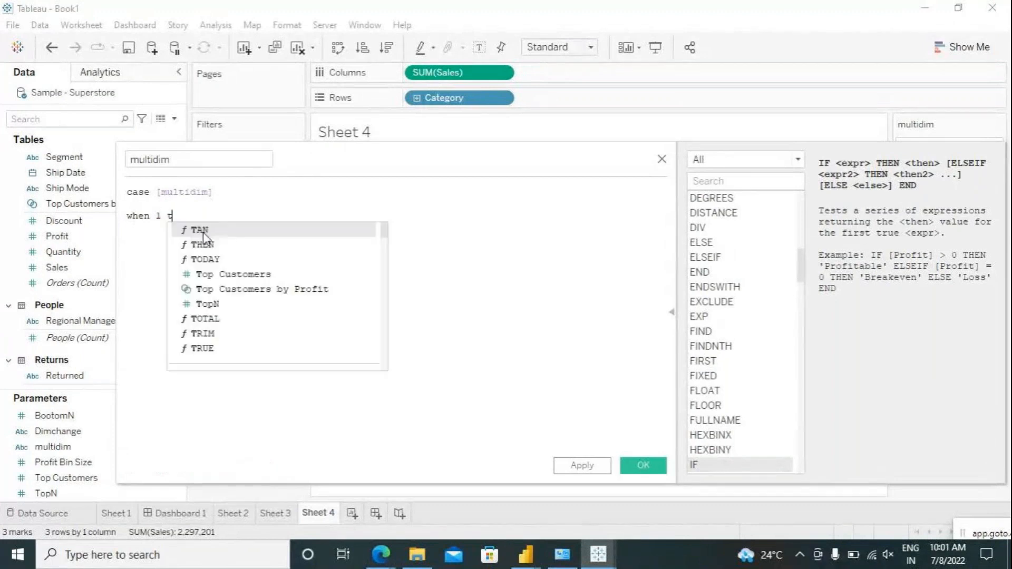
text(hen)
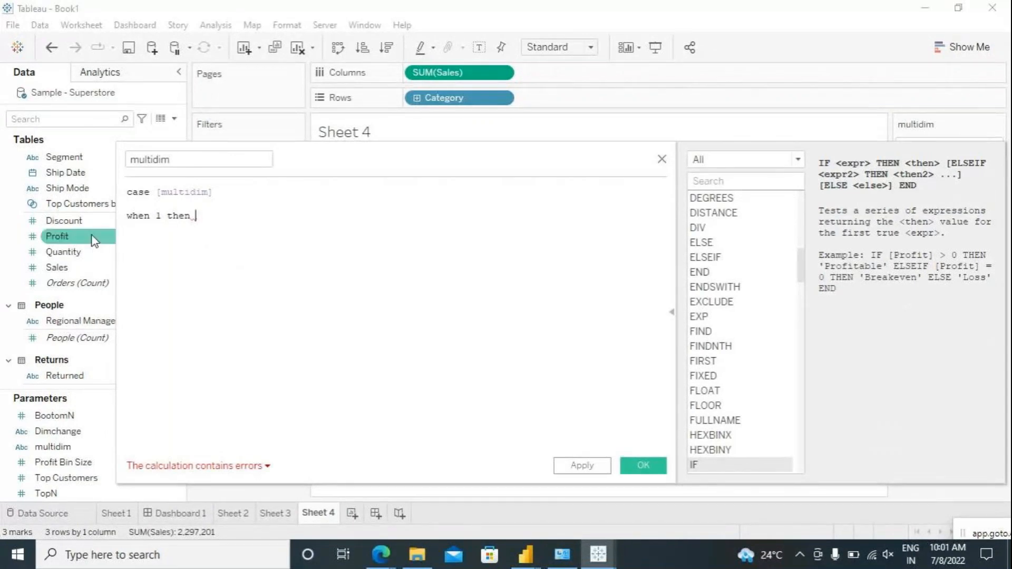
text( ca)
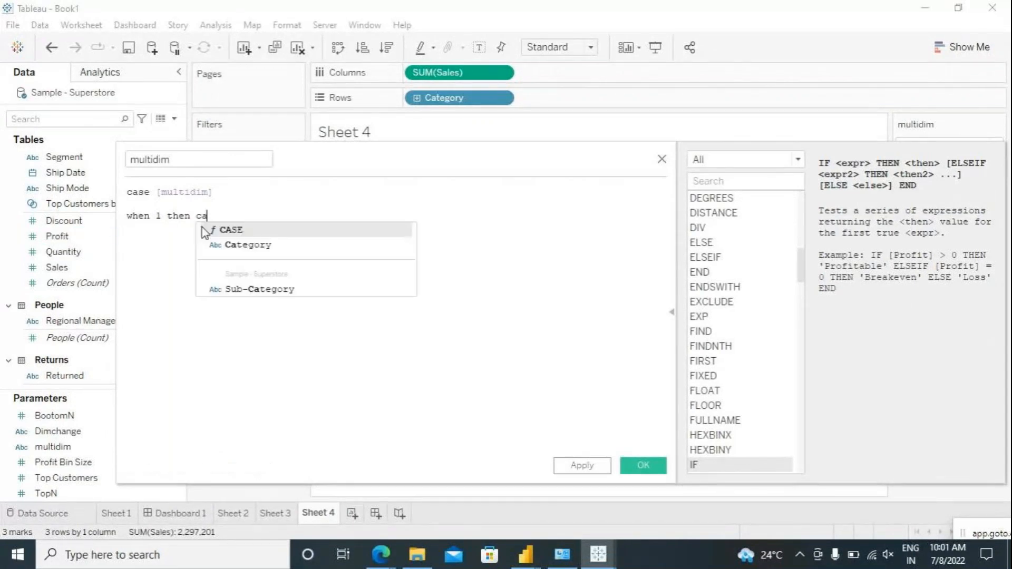
click(255, 246)
key(Return)
Add a second branch, when 2 THEN [Sub-Category], on its own line in the formula.
text(w)
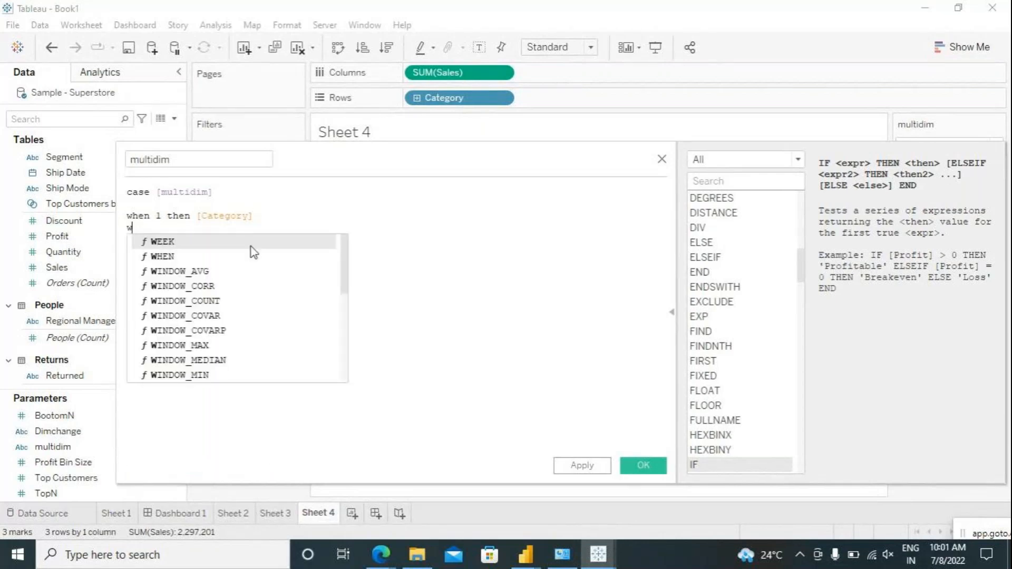
text(hen )
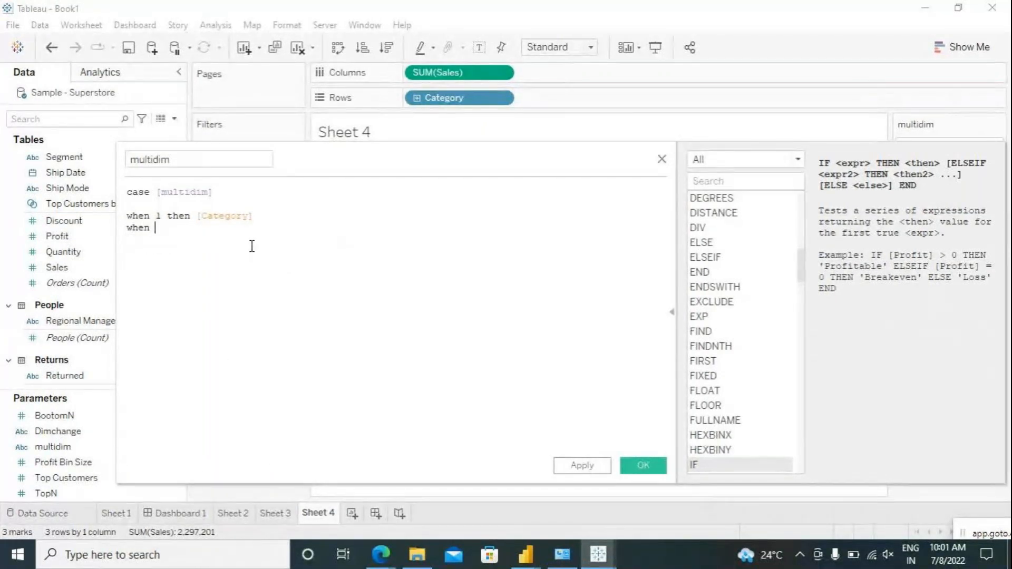
text(2 the)
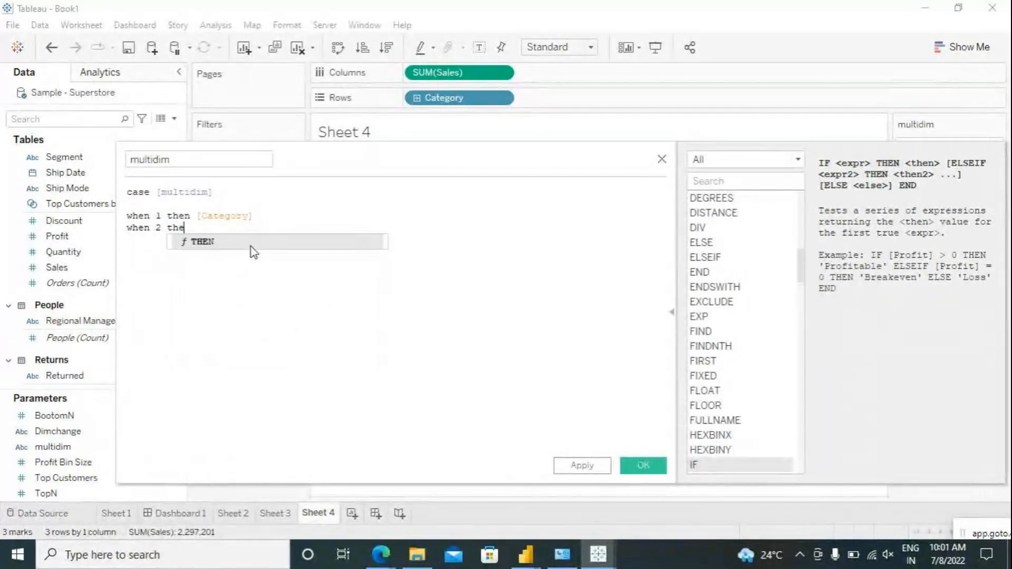
click(222, 247)
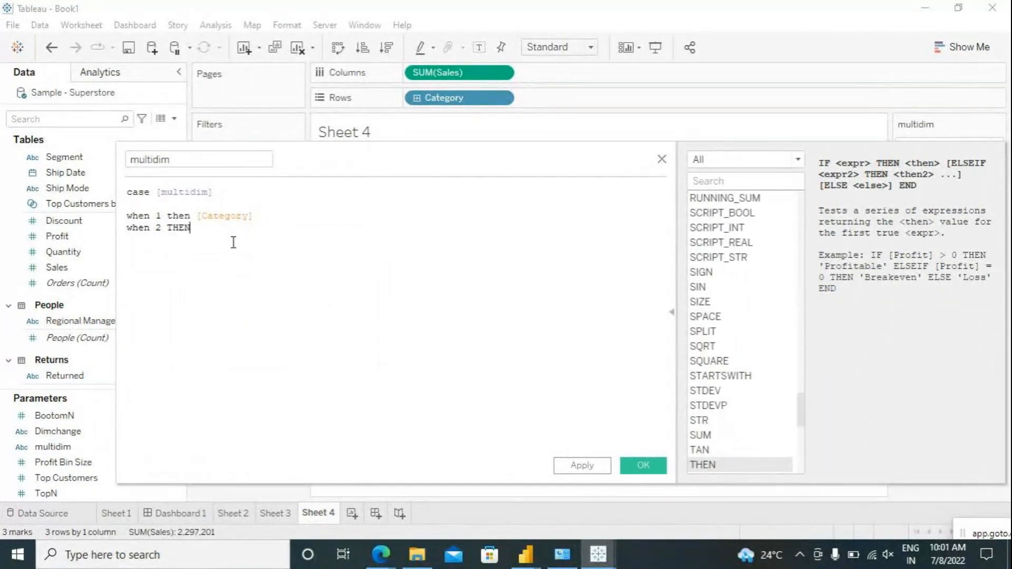
text(su)
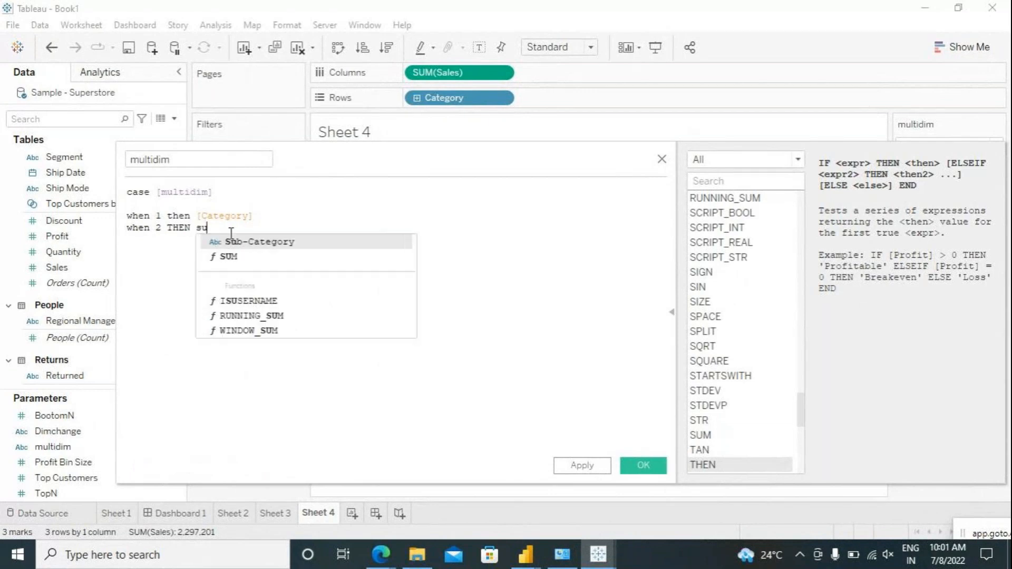
click(236, 240)
key(Return)
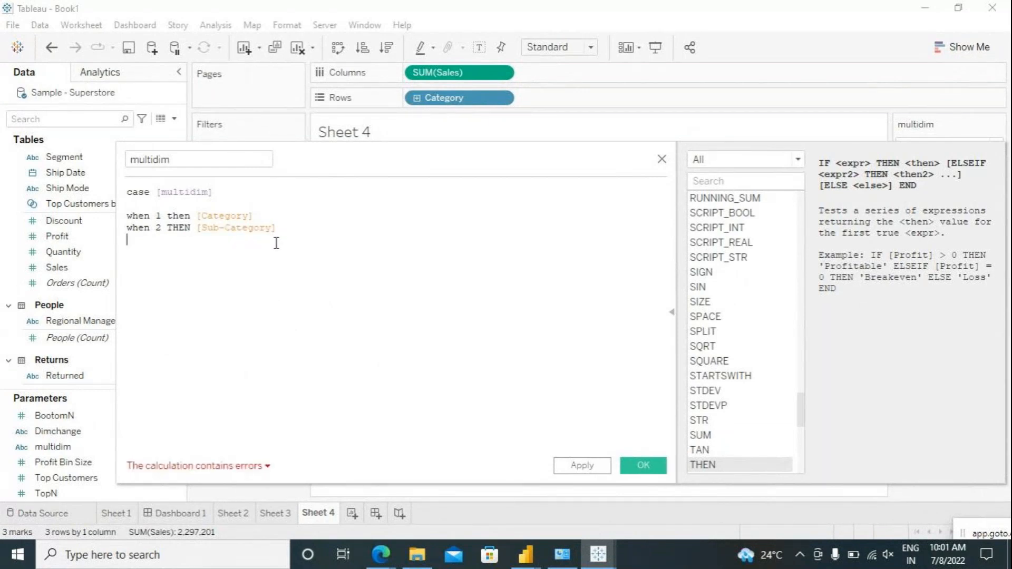
Add the third branch, when 3 then [Segment], and close the case expression with END.
text(when)
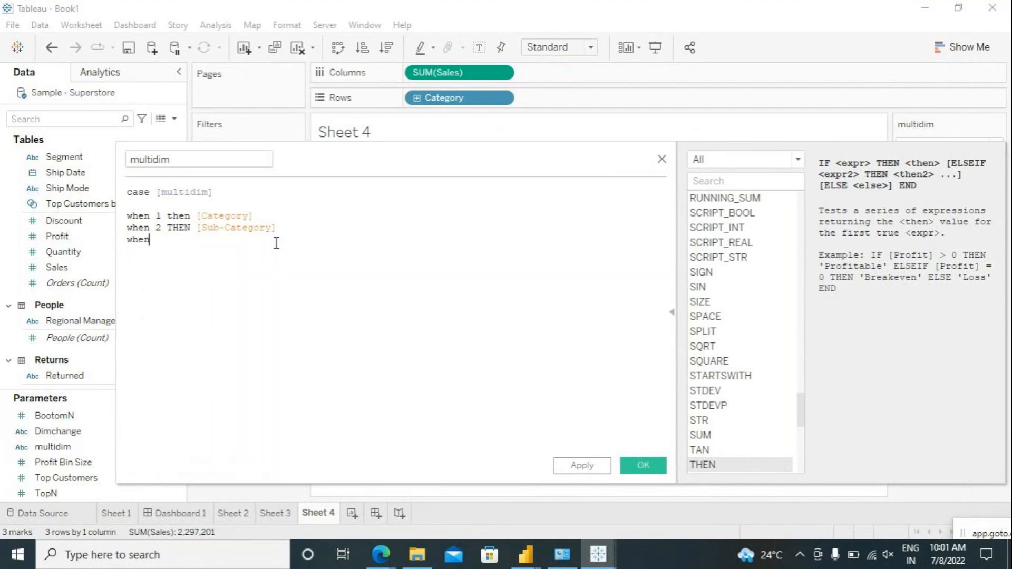
text( 3 then se)
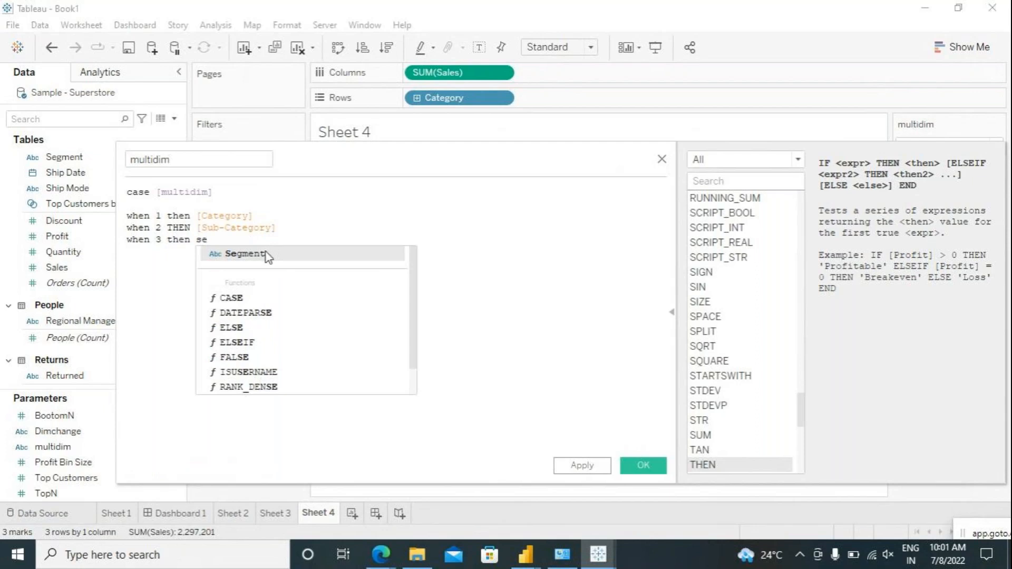
click(265, 254)
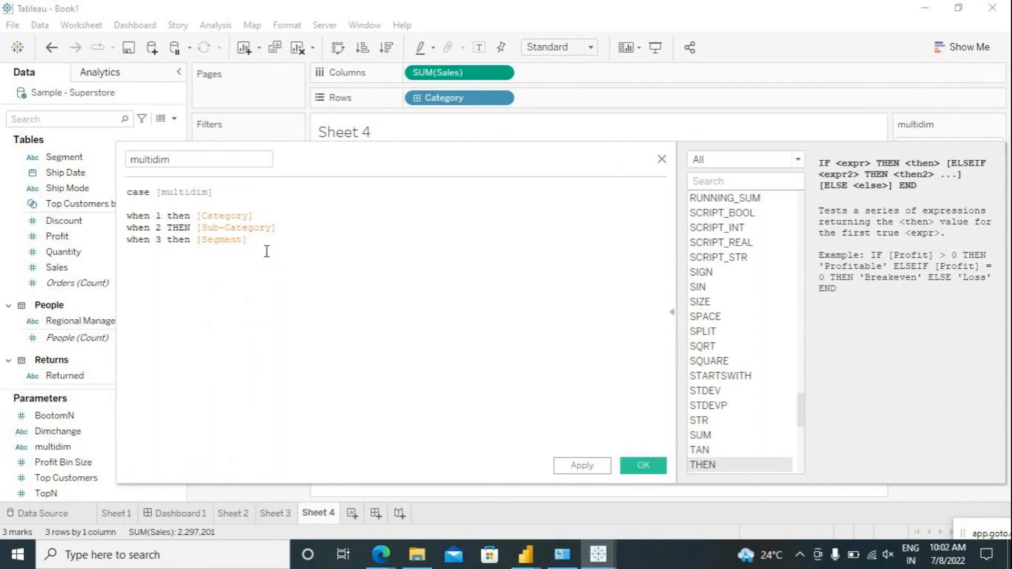
text(end)
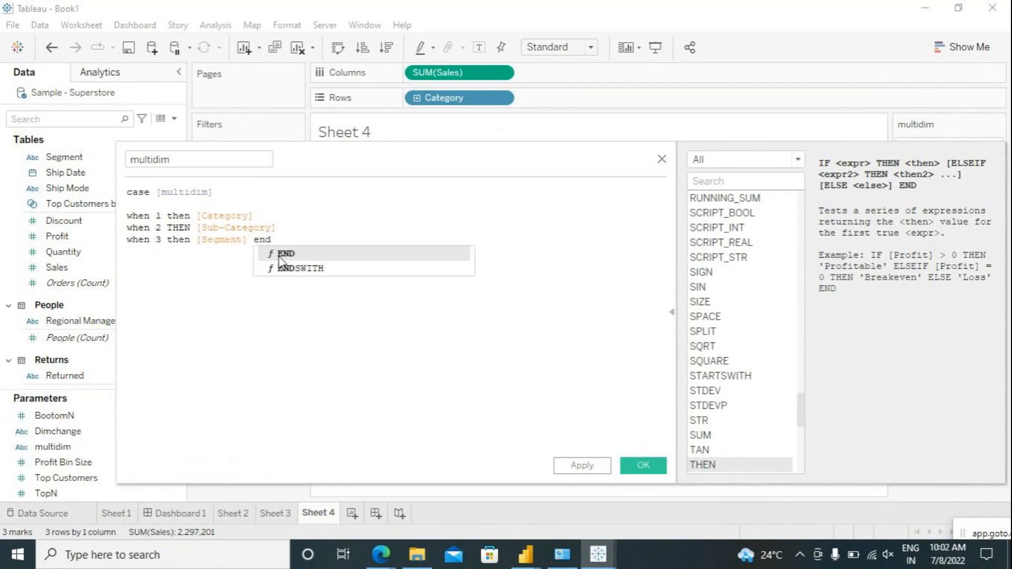
click(278, 258)
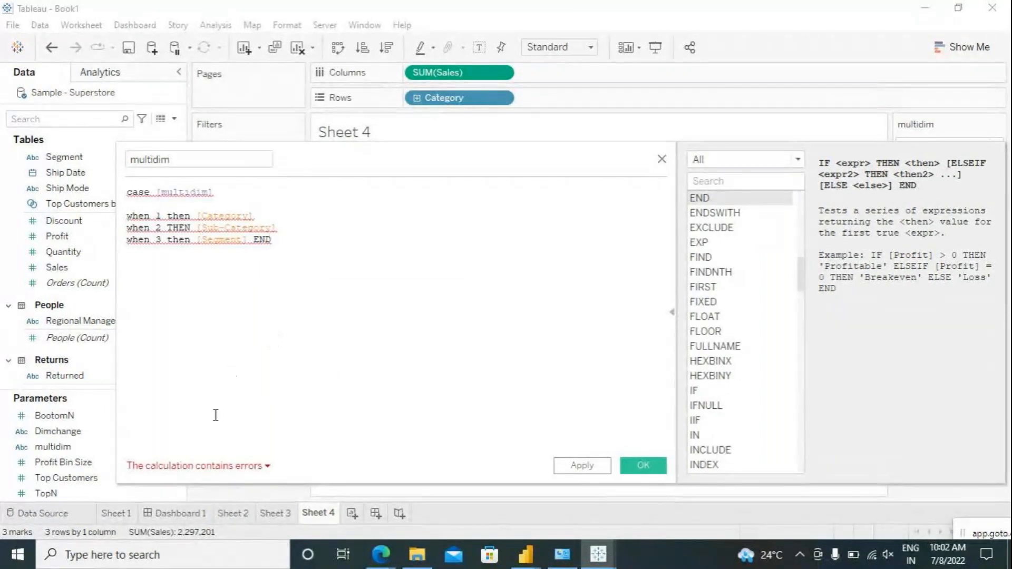
Read the calculation's error details and check the data type and value list of the multidim parameter.
click(268, 466)
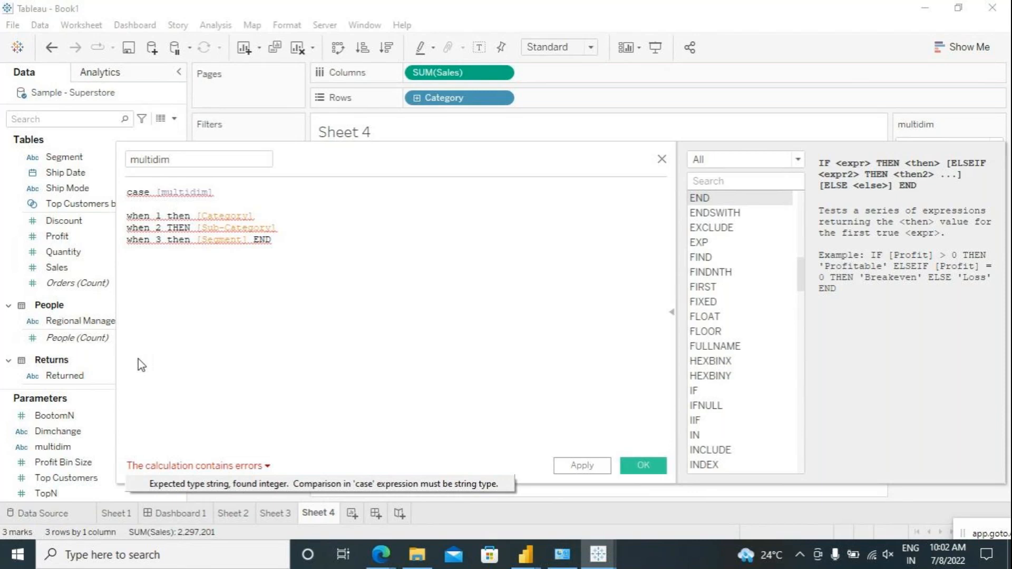
right_click(66, 446)
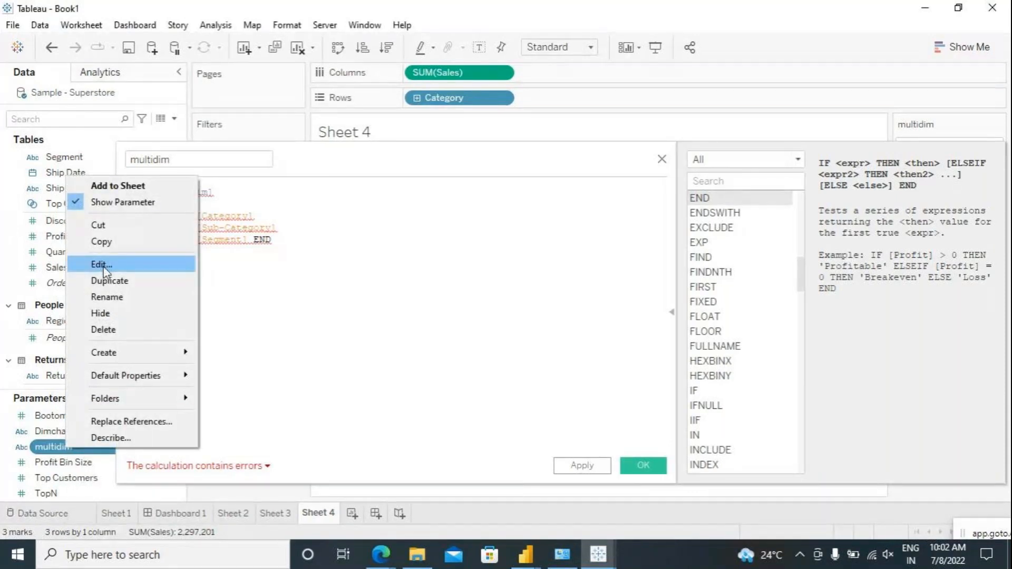
click(102, 265)
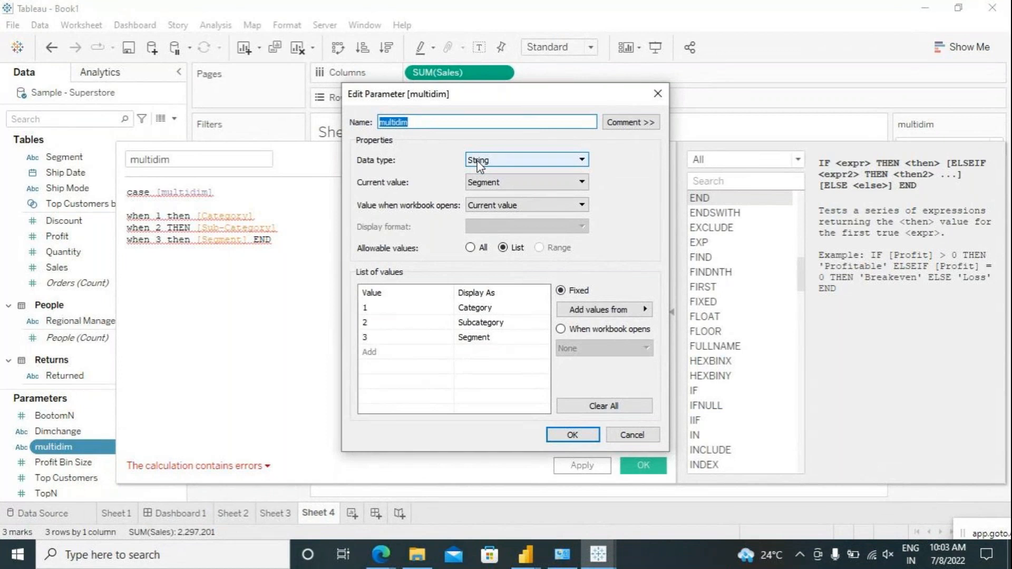
click(572, 435)
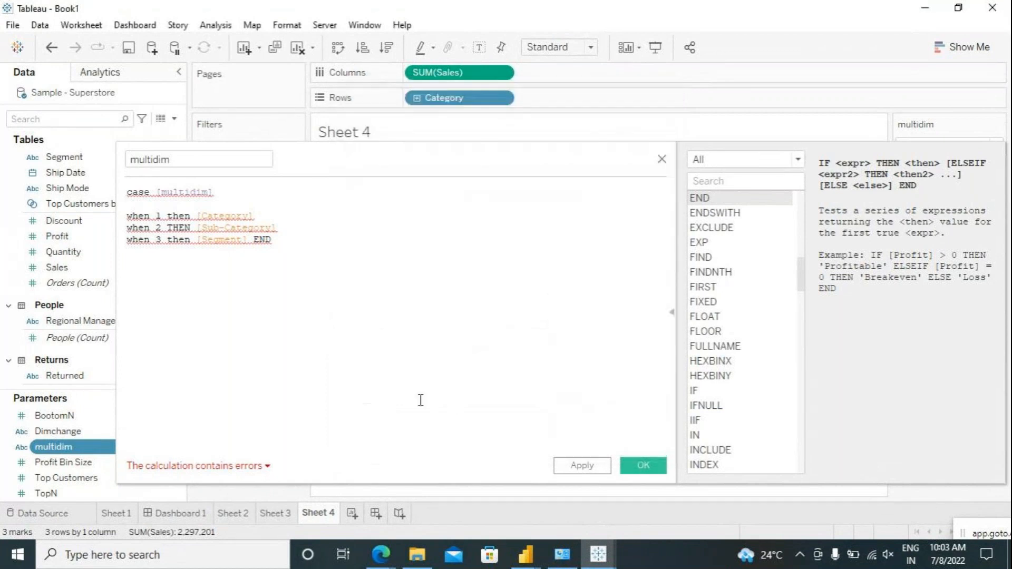
Turn the 1 in the first when branch into a string by enclosing it in single quotes.
click(157, 216)
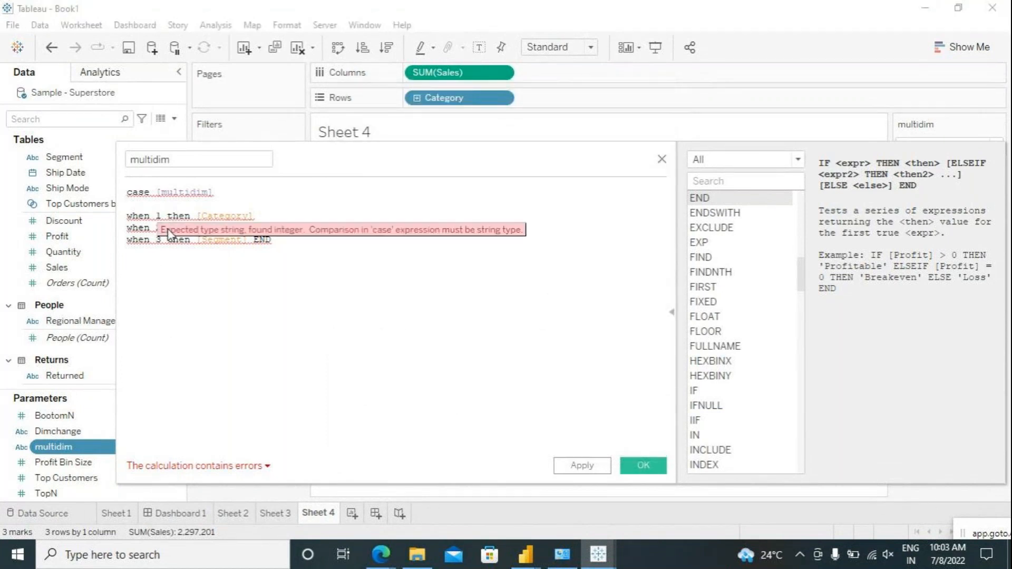
text(')
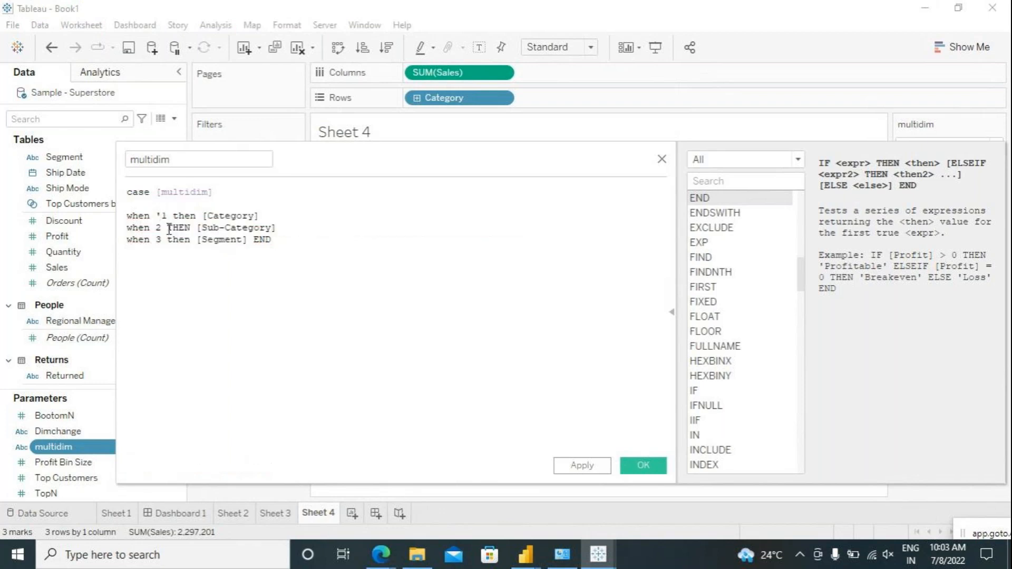
Enclose the case values 1, 2 and 3 in single quotes in the multidim calculation, and save the calculated field.
key(Right)
text(')
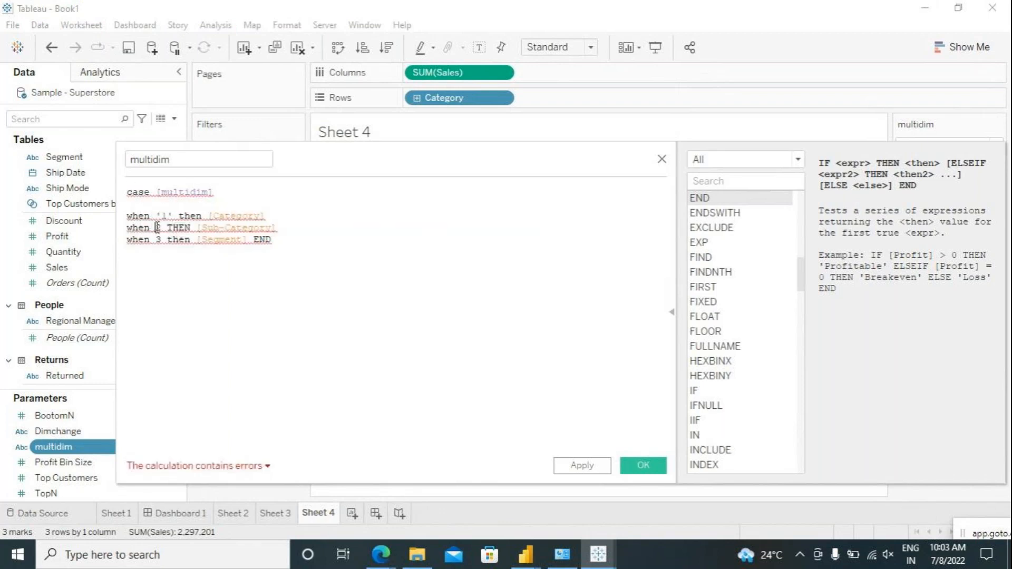
click(156, 227)
text(')
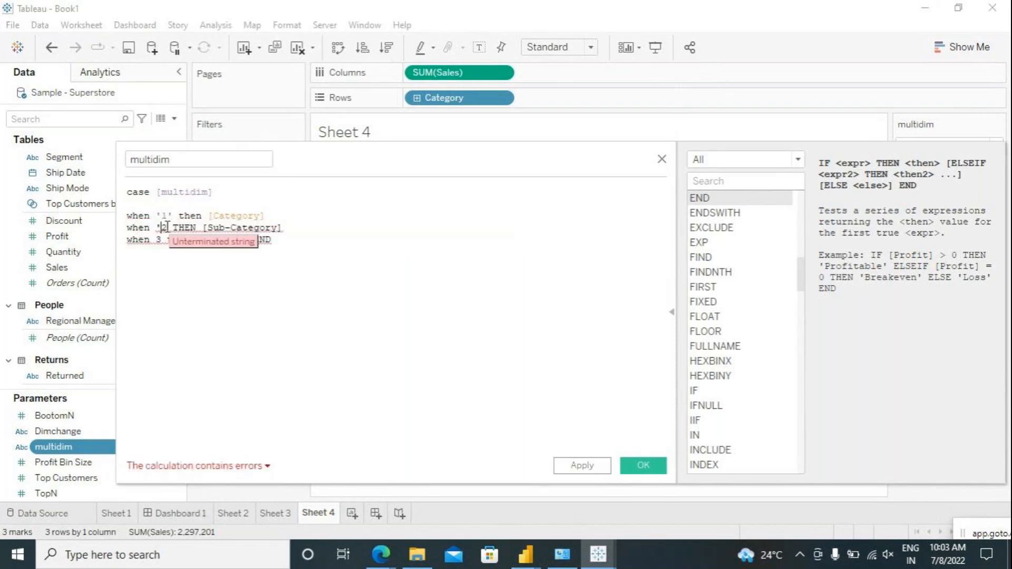
key(Right)
text(')
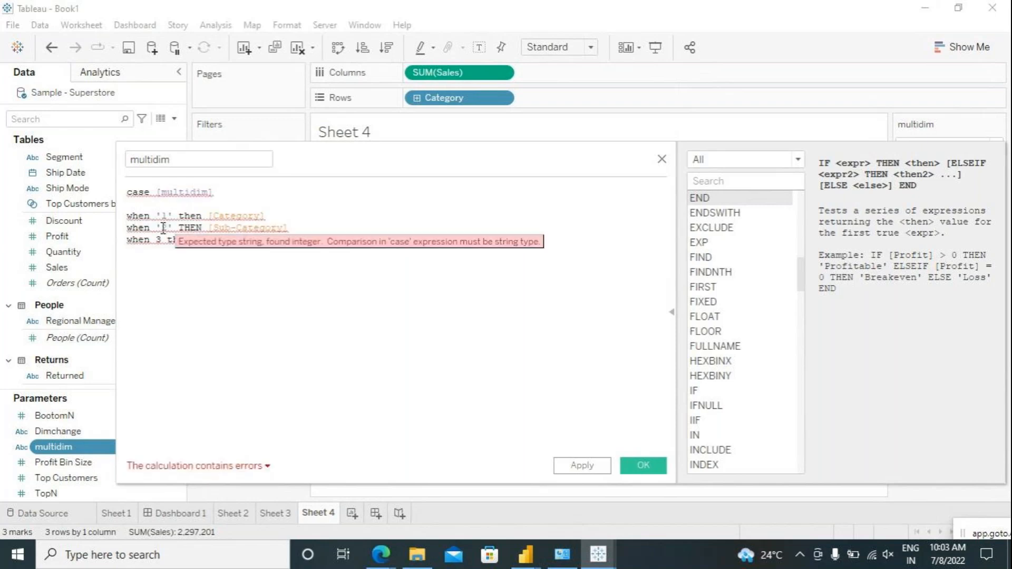
click(157, 239)
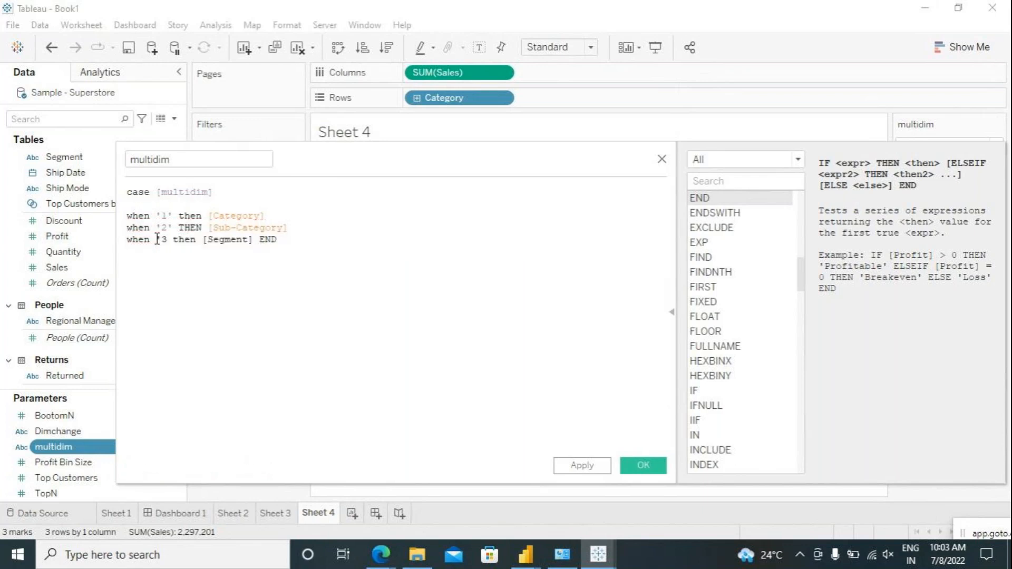
text(')
click(169, 241)
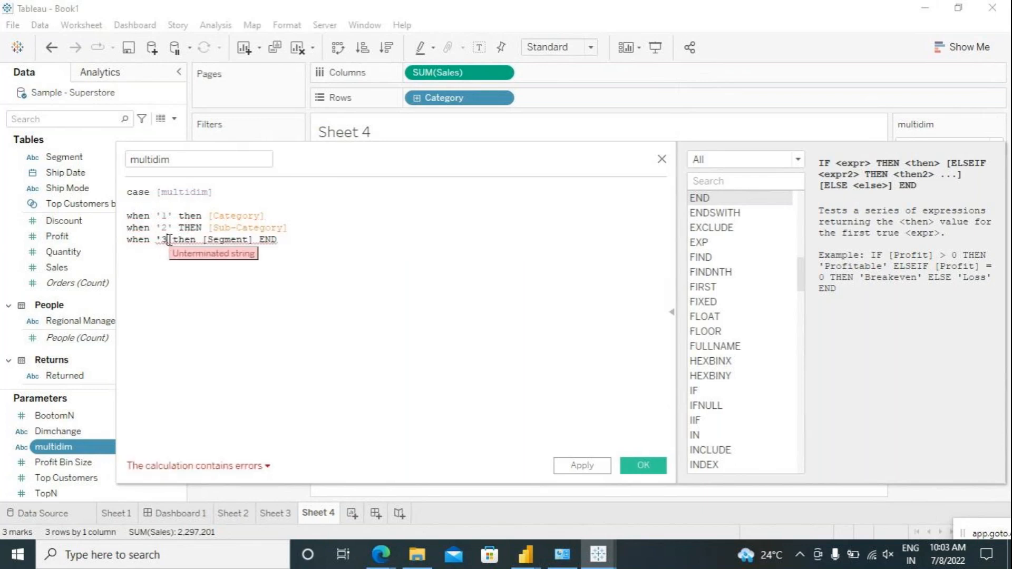
text(')
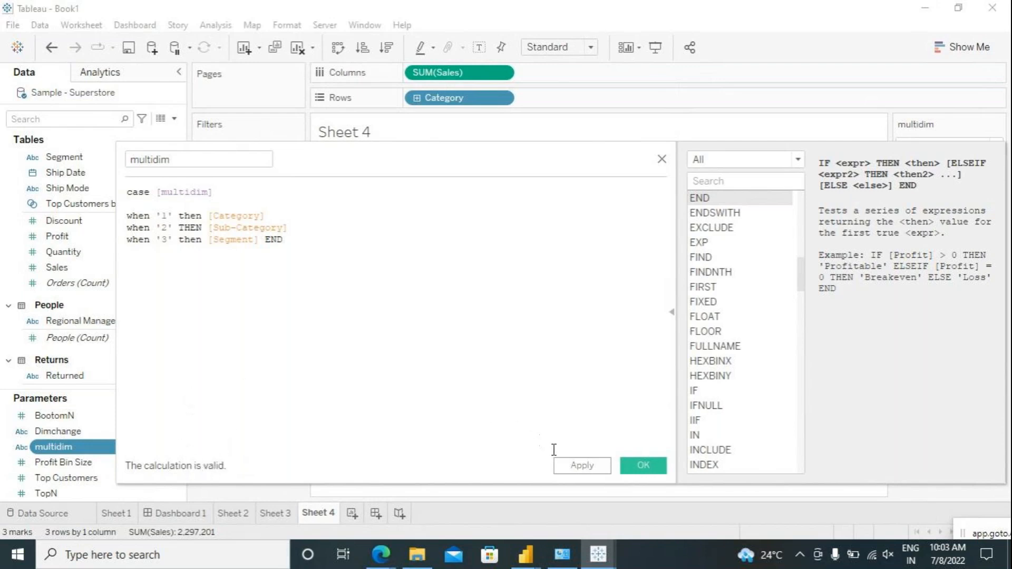
click(581, 466)
click(639, 465)
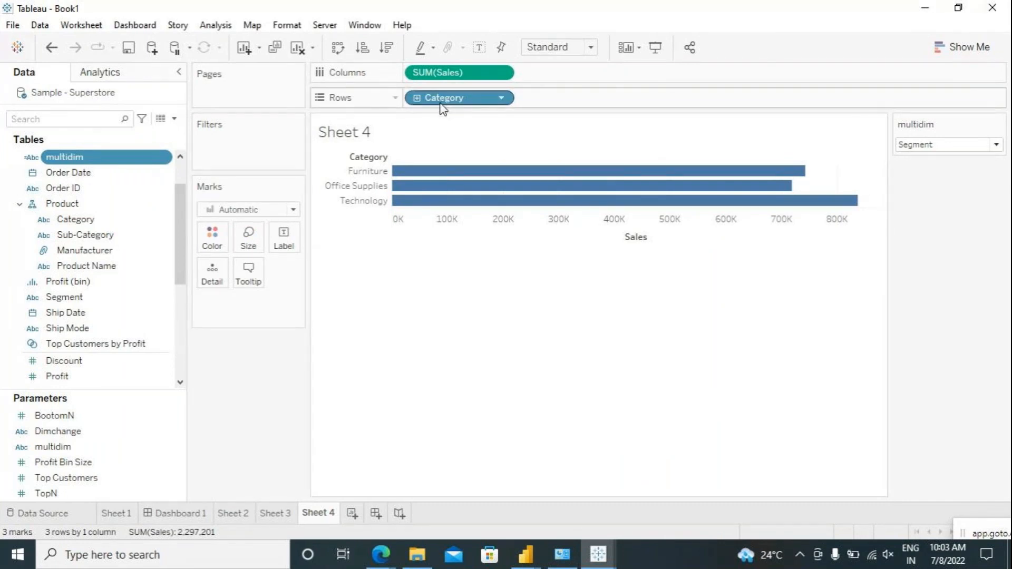
Replace the Category dimension on Rows with the multidim calculated field.
drag(450, 95, 309, 395)
drag(73, 156, 436, 97)
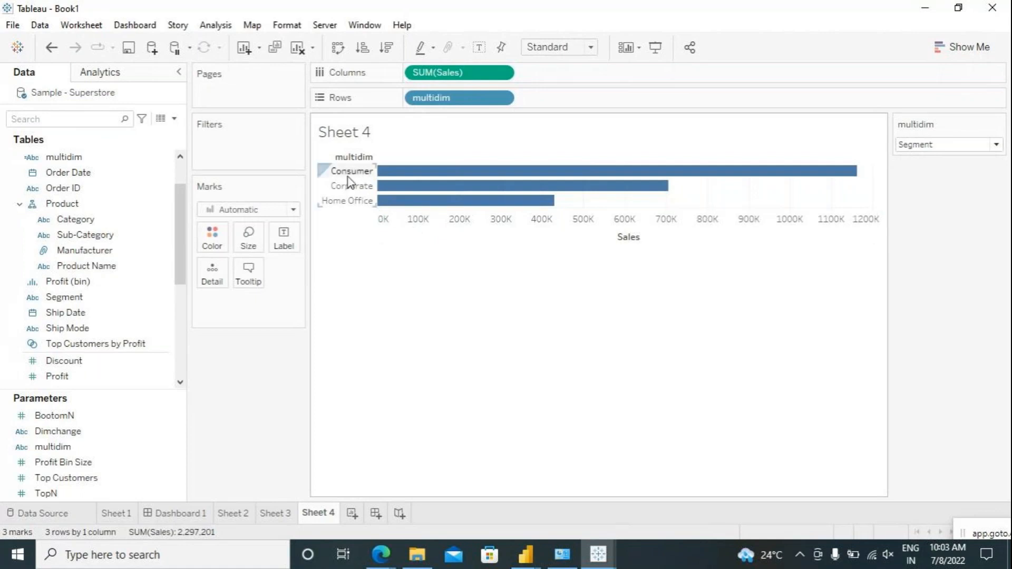
mouse_move(469, 197)
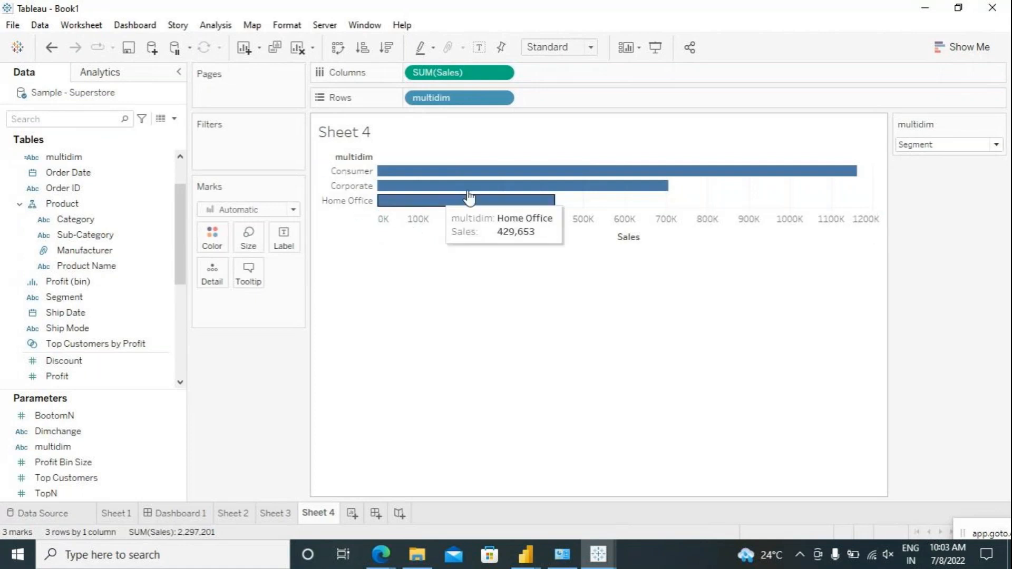
Test the multidim parameter by switching it to Category, to Subcategory and back to Category.
click(913, 146)
click(916, 158)
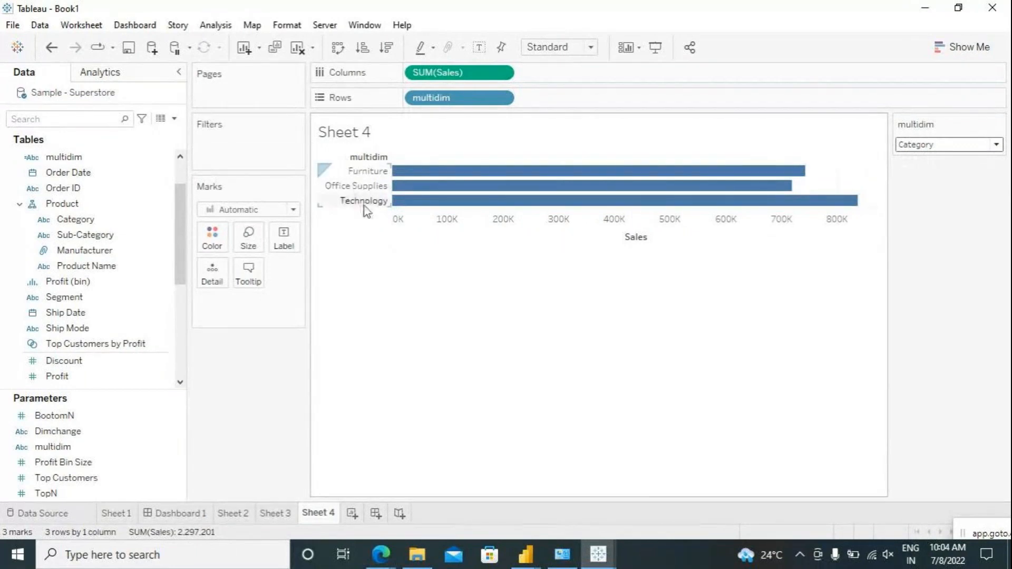
click(910, 145)
click(921, 170)
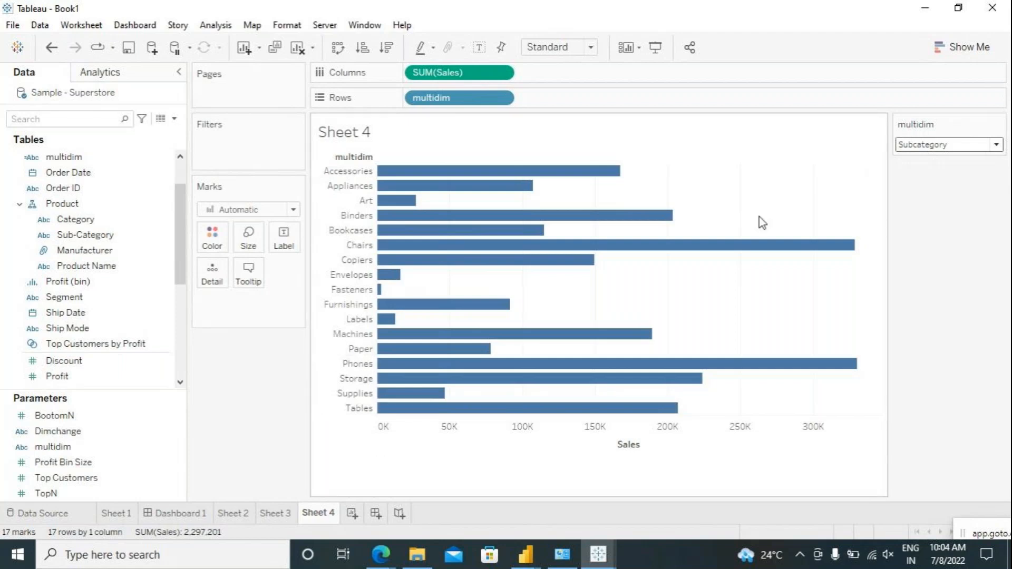
click(916, 149)
click(919, 168)
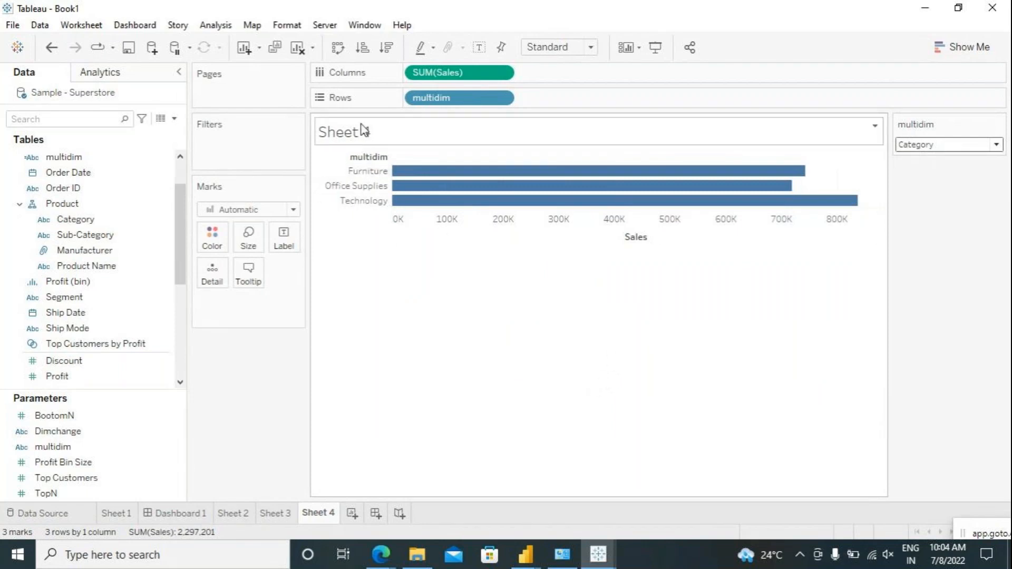
Show mark labels with the sales values on the bars of Sheet 4.
click(479, 48)
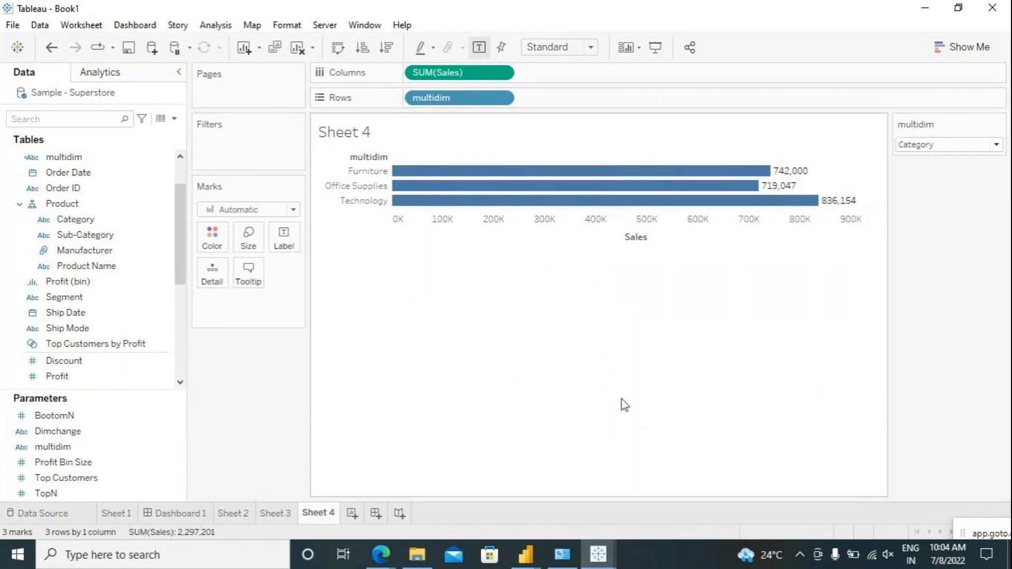
click(998, 125)
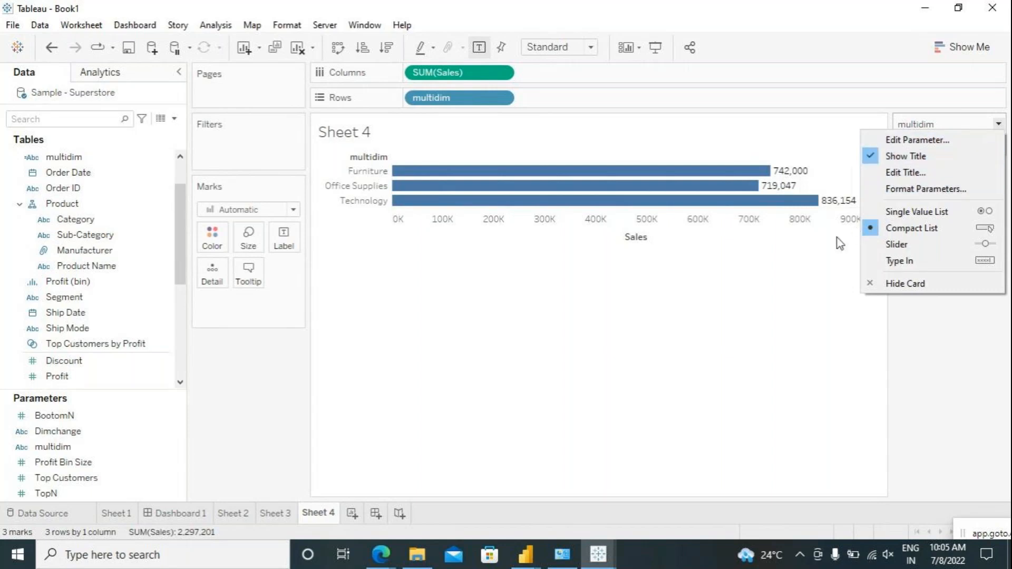
click(797, 269)
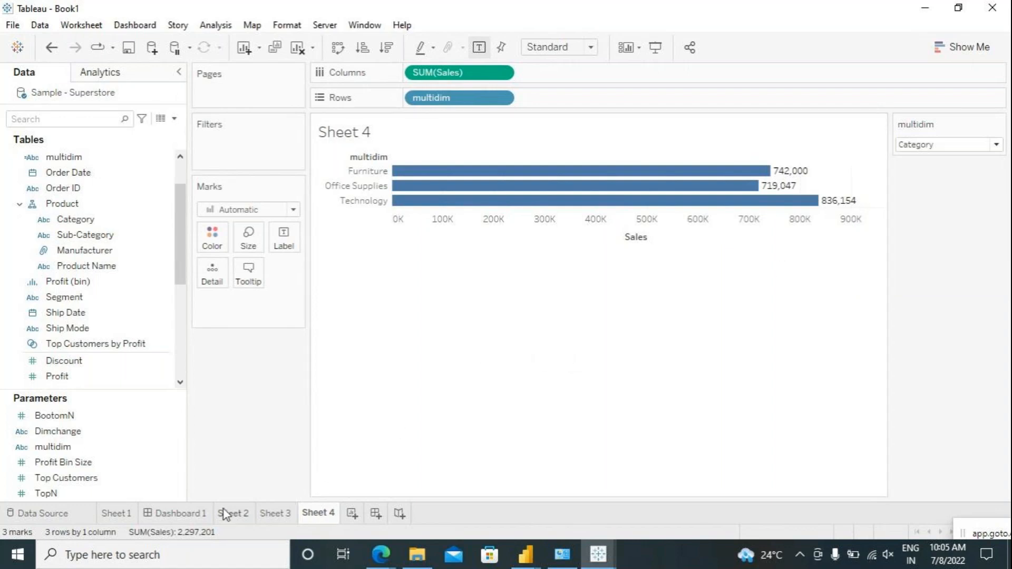
Go to Sheet 1 and set the TopN parameter to 11.
click(115, 517)
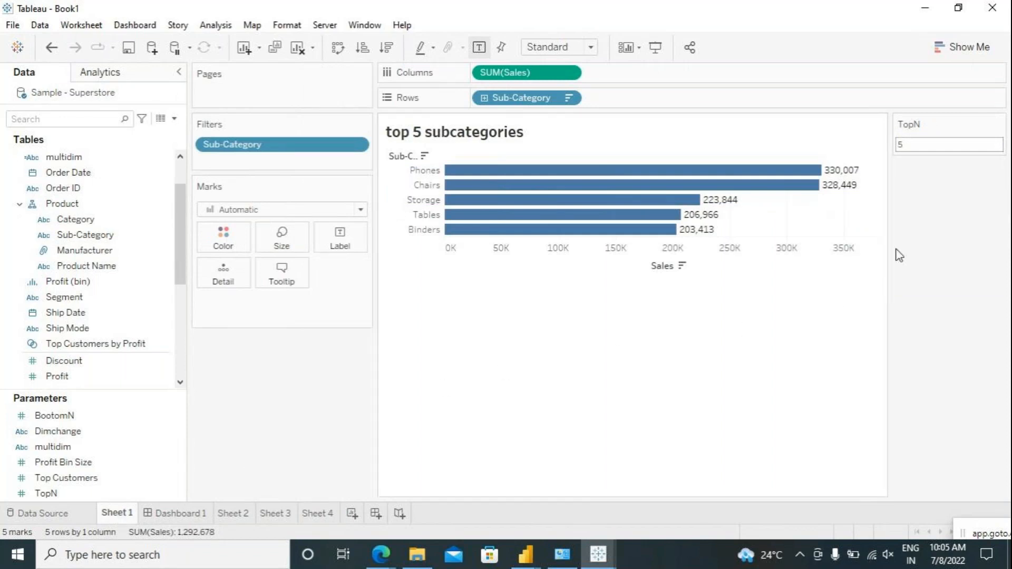
click(914, 146)
click(914, 144)
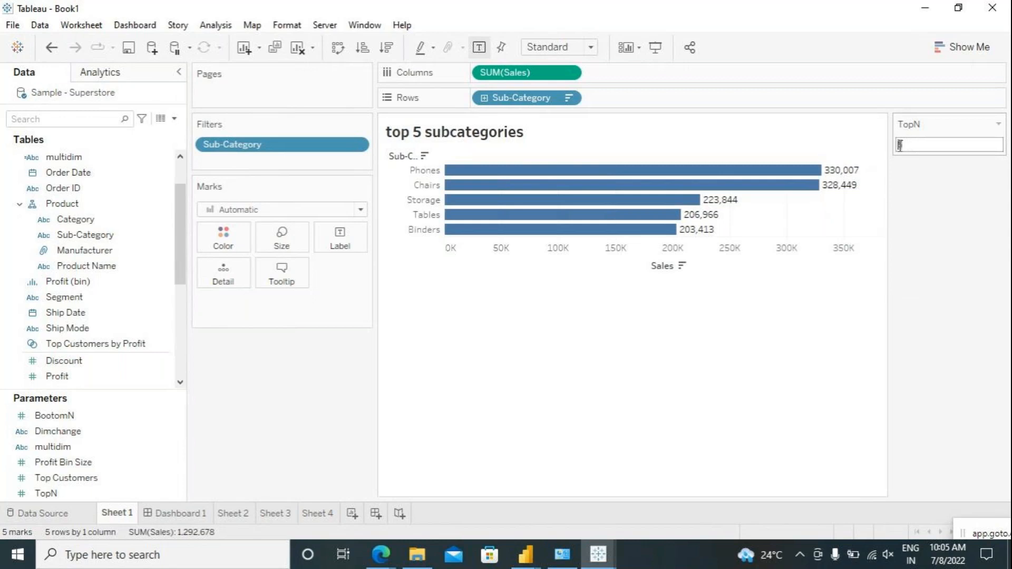
text(10)
key(Return)
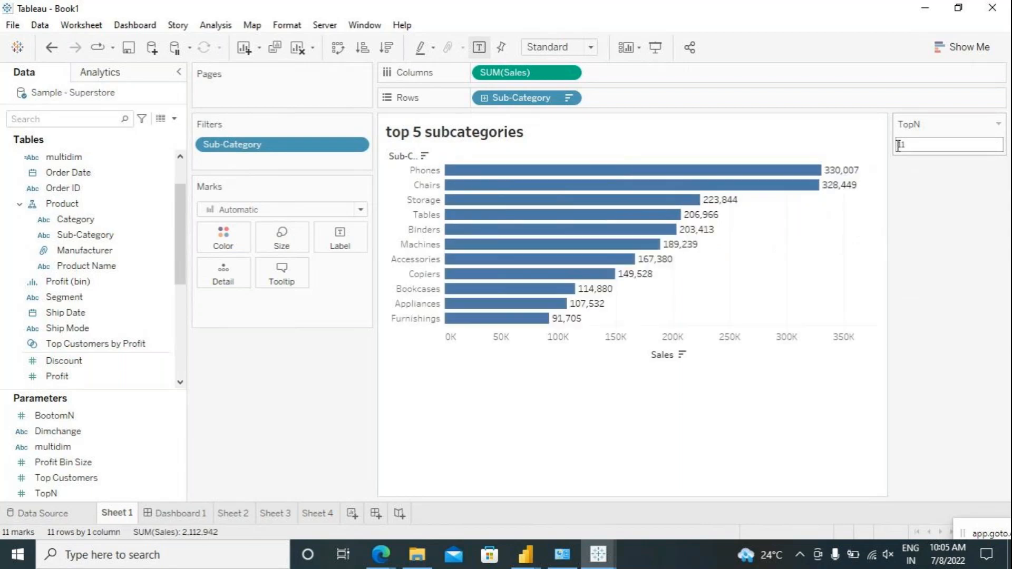
Set the TopN parameter to 3.
double_click(899, 145)
text(3)
key(Return)
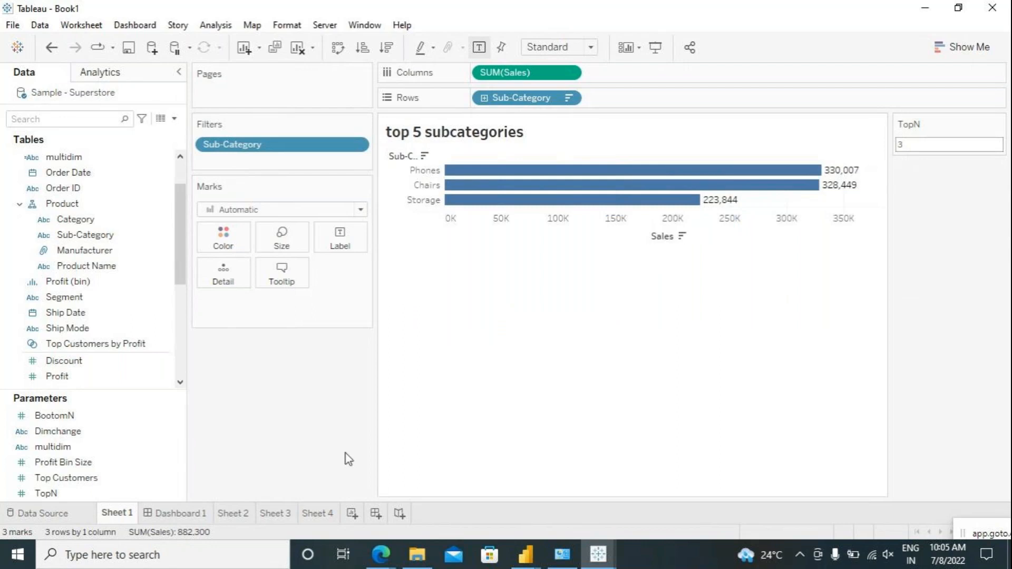
Look over the bottom subcategories chart on Sheet 2 and Dashboard 1.
click(227, 513)
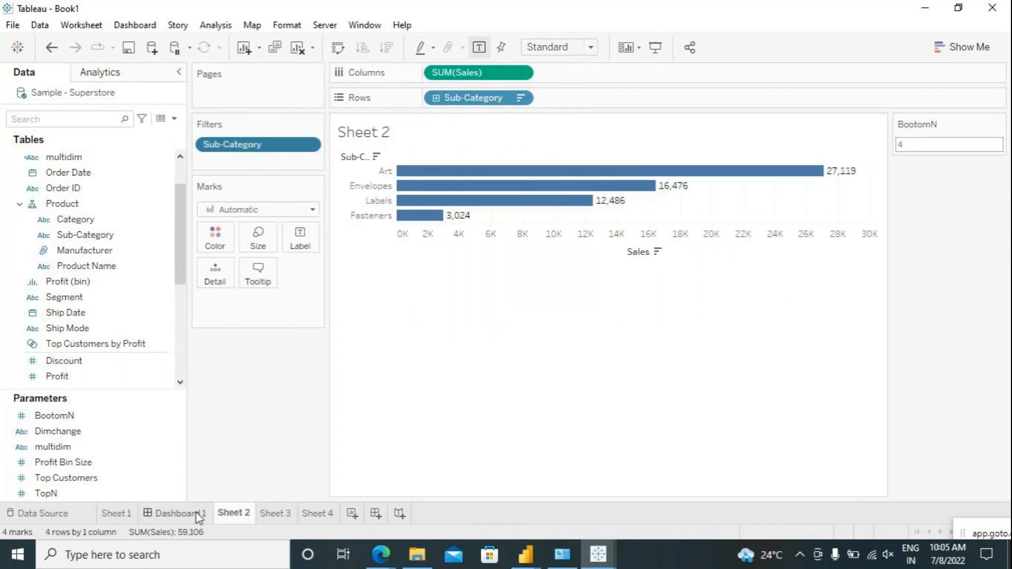
click(202, 514)
click(235, 513)
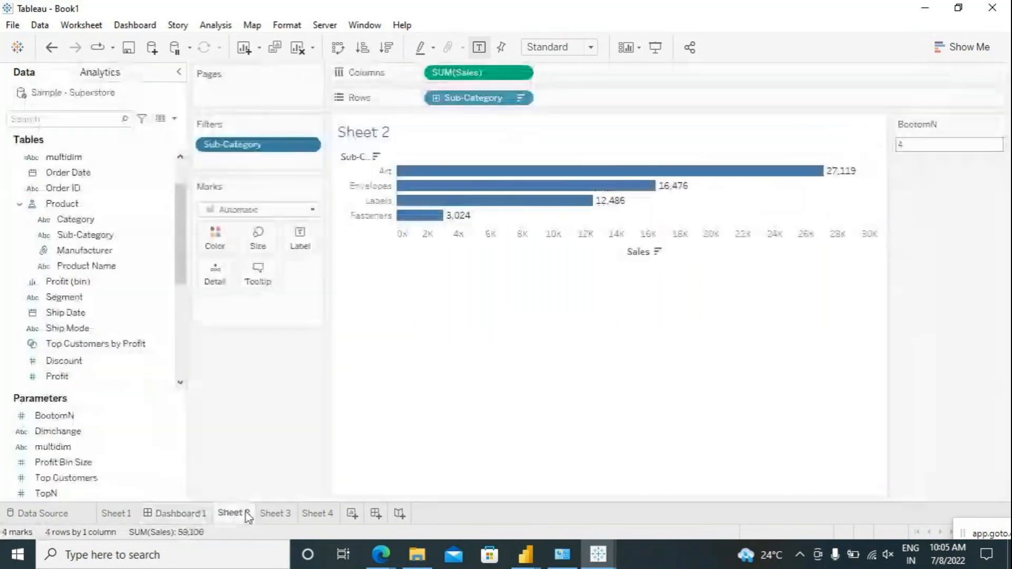
Go to Sheet 3 and set the Dimchange parameter to Subcategory.
click(275, 514)
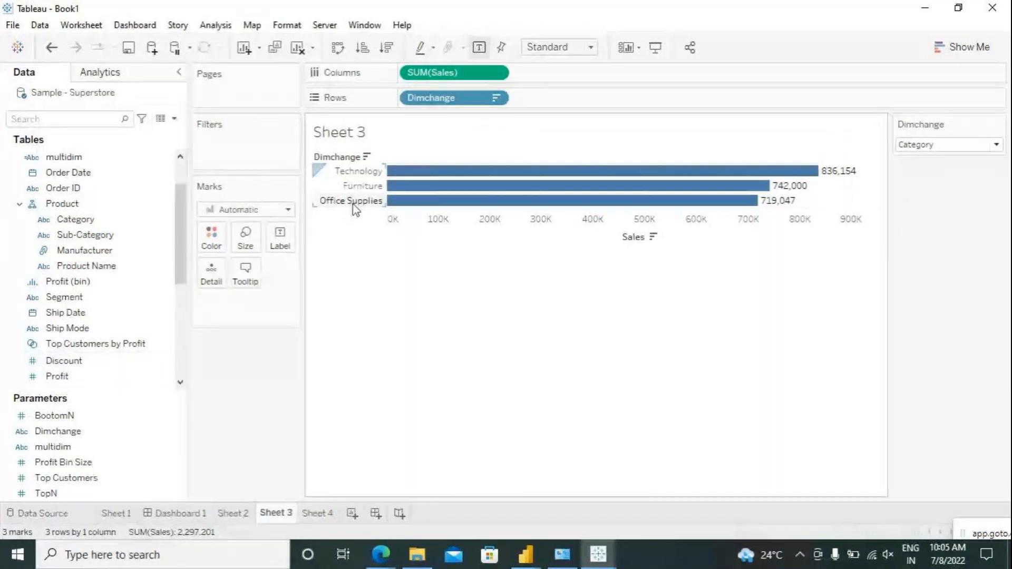
mouse_move(446, 206)
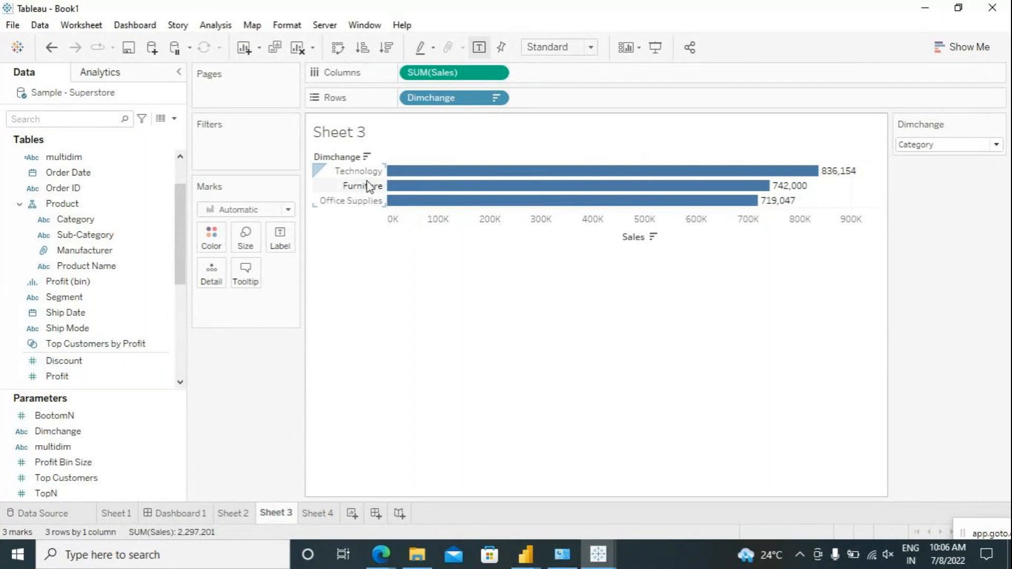
click(922, 146)
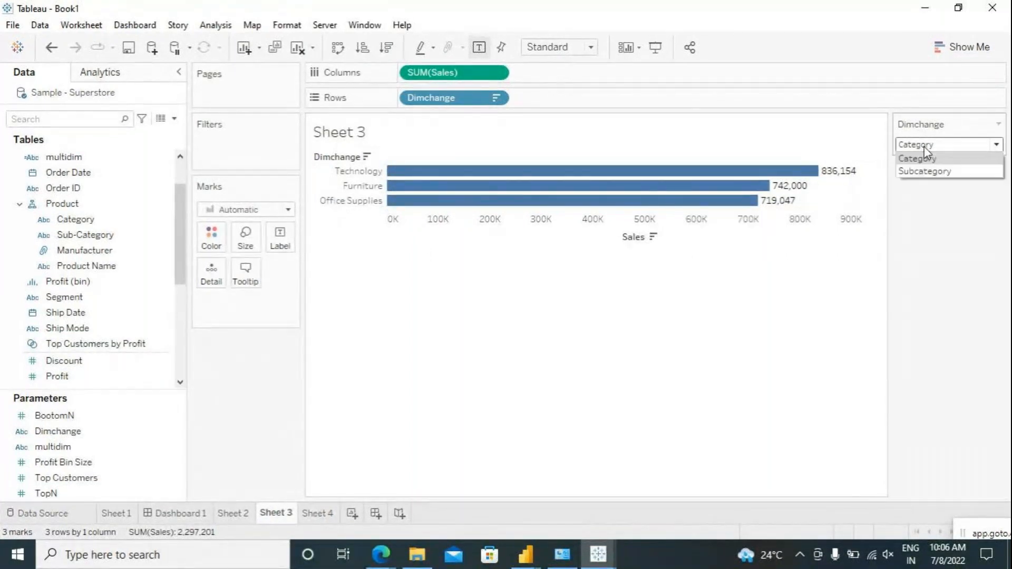
click(921, 174)
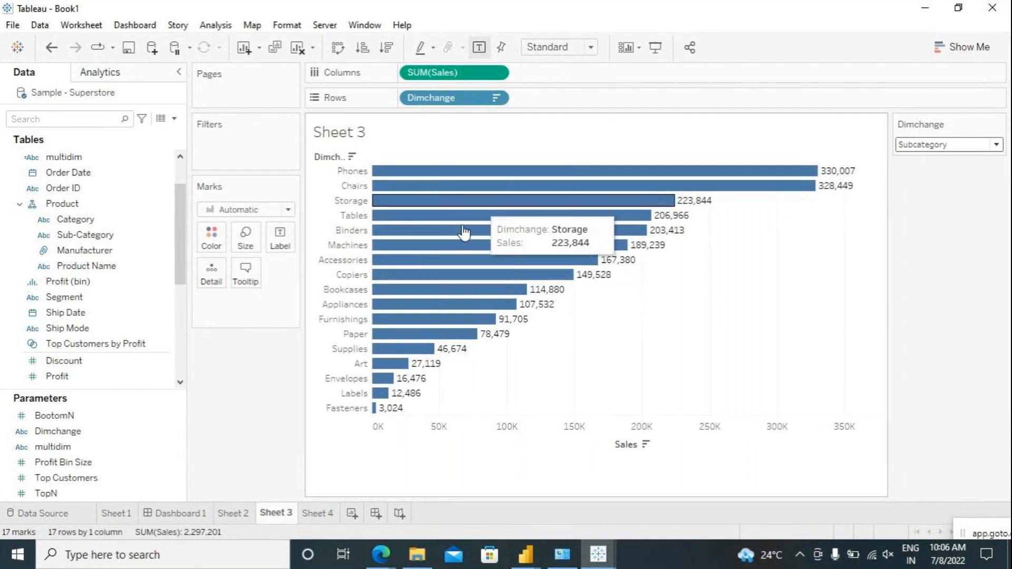
Go to Sheet 4 and switch the multidim parameter through Segment, Subcategory and Category.
click(323, 514)
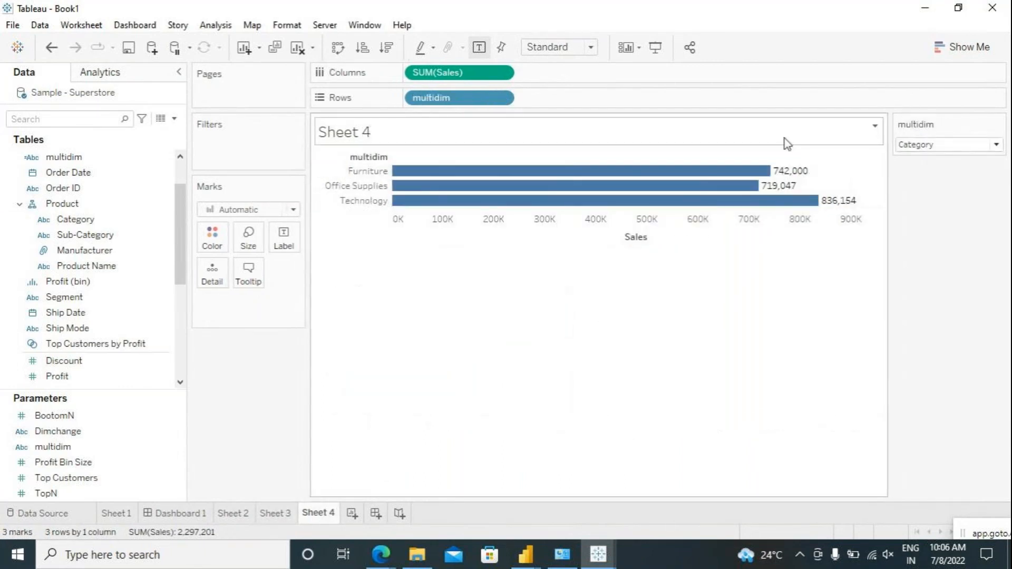
click(912, 146)
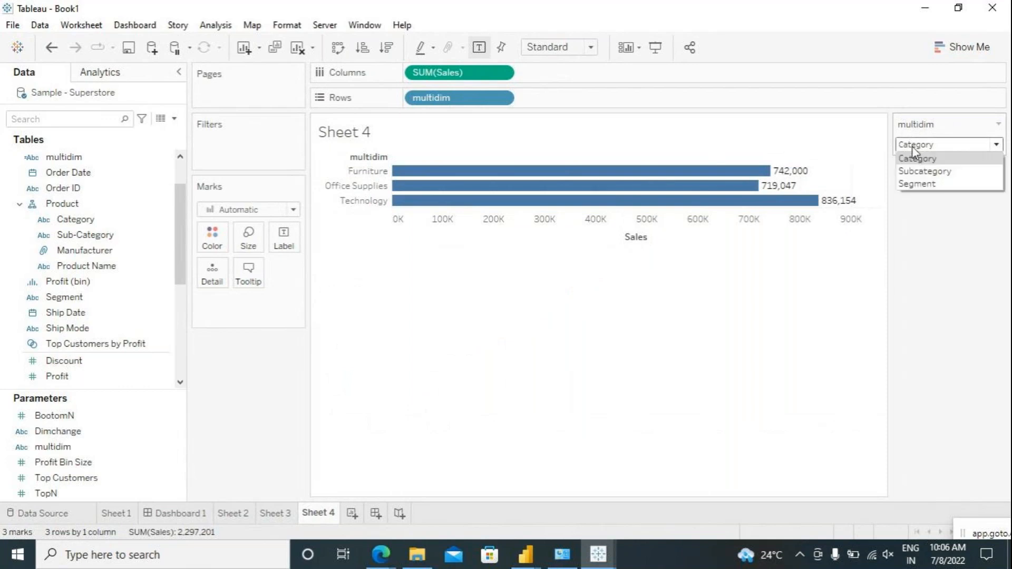
click(917, 185)
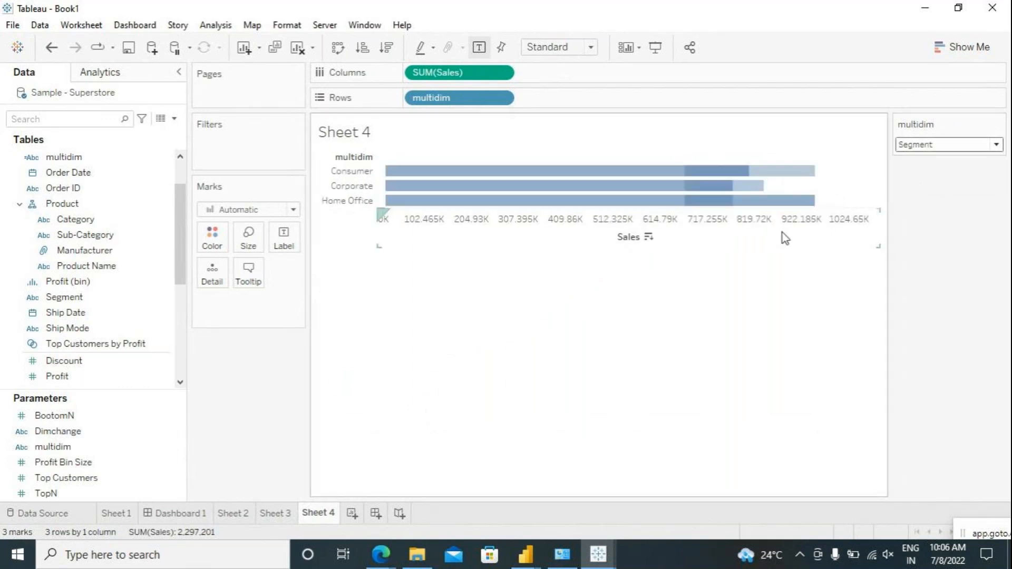
click(928, 147)
click(932, 170)
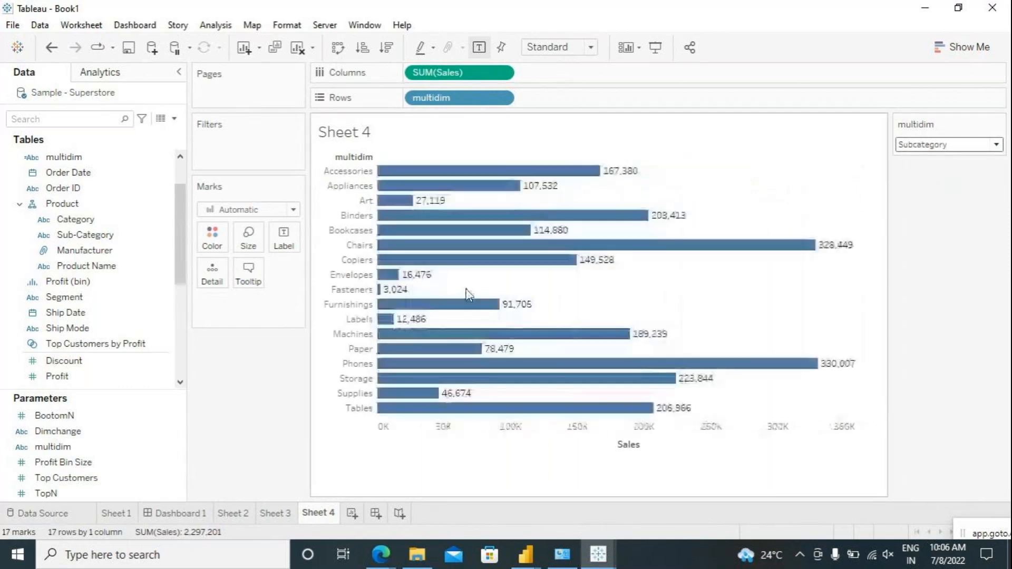
click(928, 146)
click(928, 166)
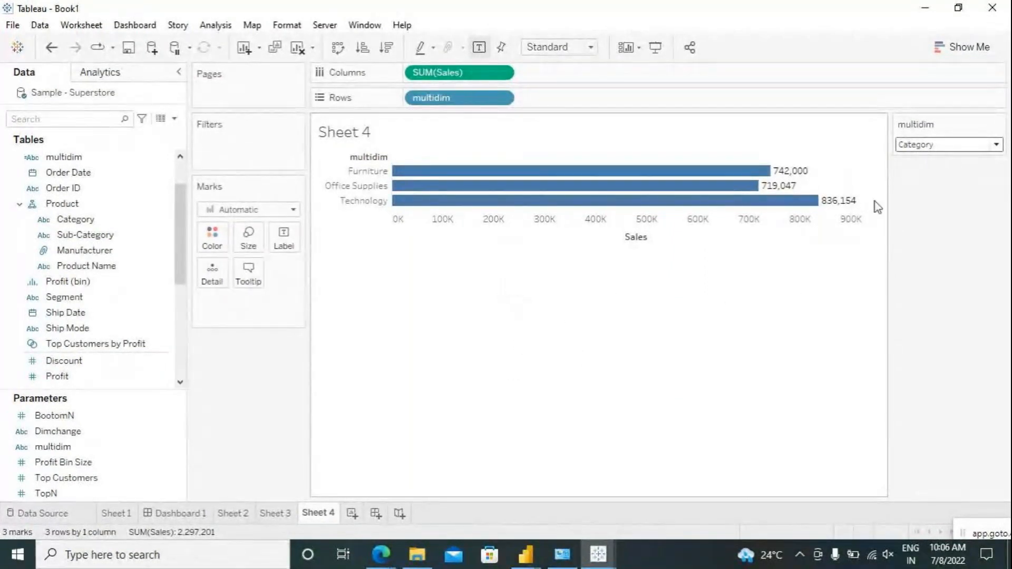
Set the multidim parameter to Subcategory and sort the bars by sales in descending order.
click(925, 146)
click(931, 172)
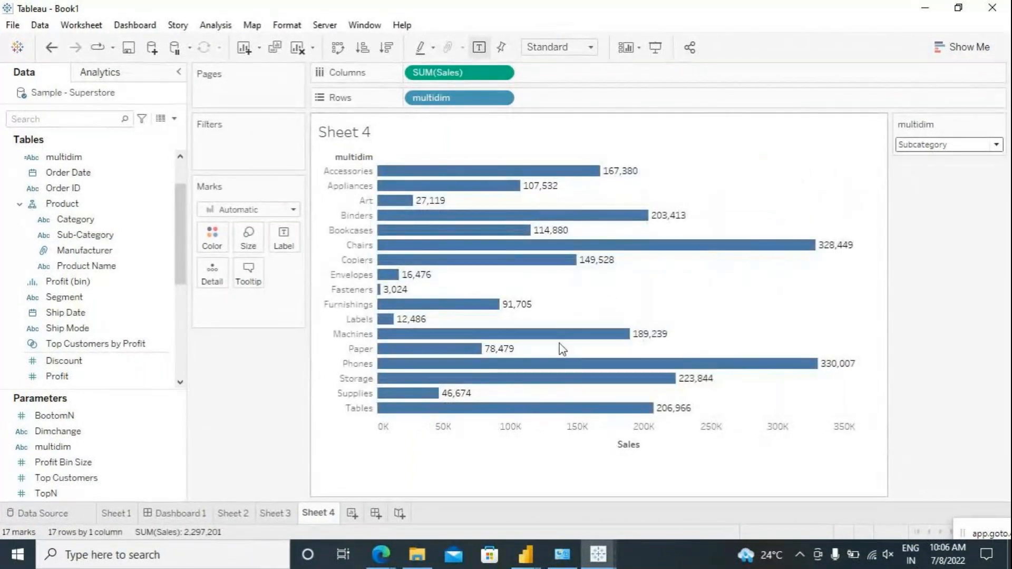
click(387, 51)
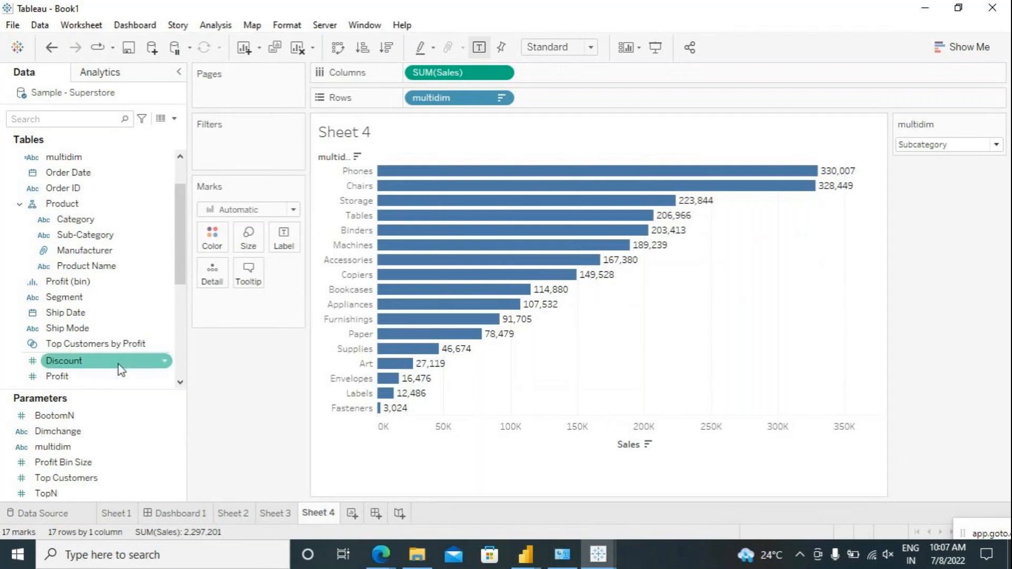
Review the formula of the multidim calculated field, especially its three when-then lines, and close it.
scroll(90, 227, up, 2)
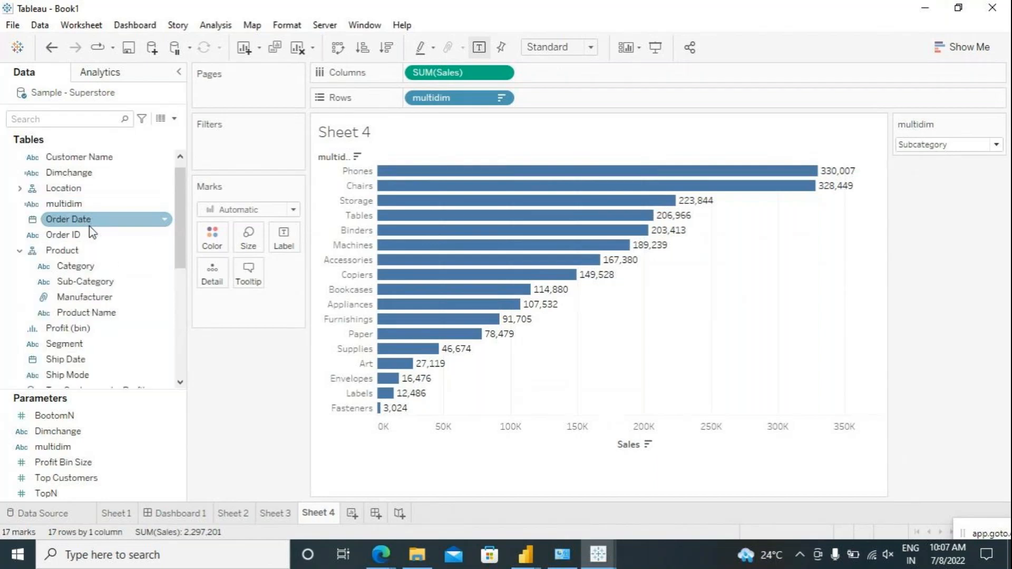
click(77, 221)
right_click(76, 224)
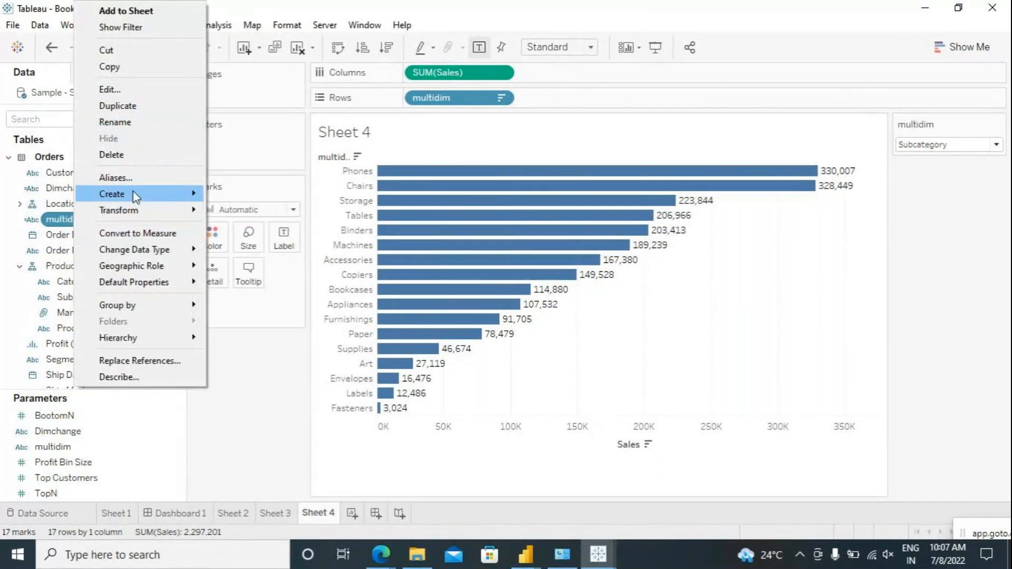
mouse_move(135, 197)
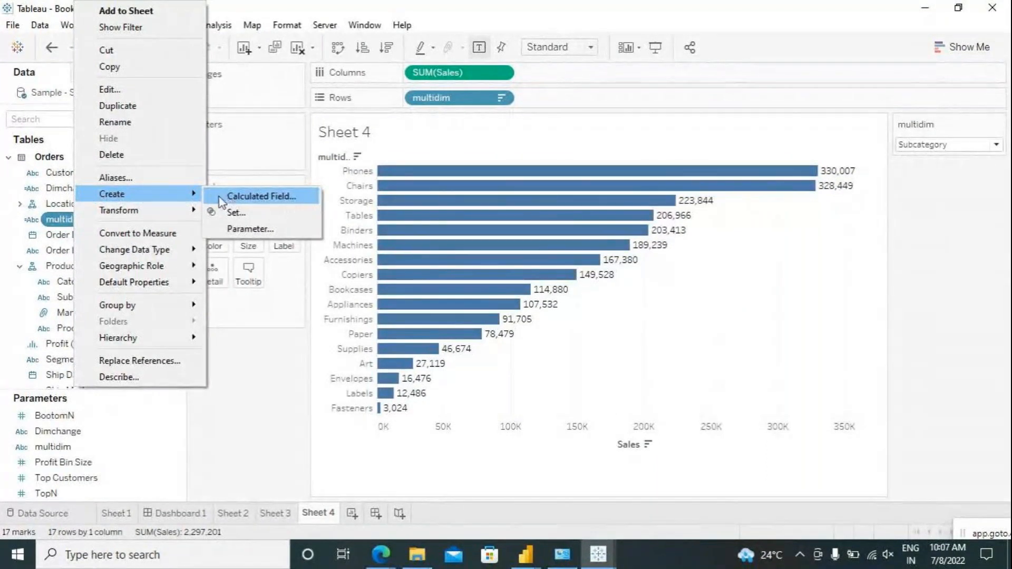
click(110, 90)
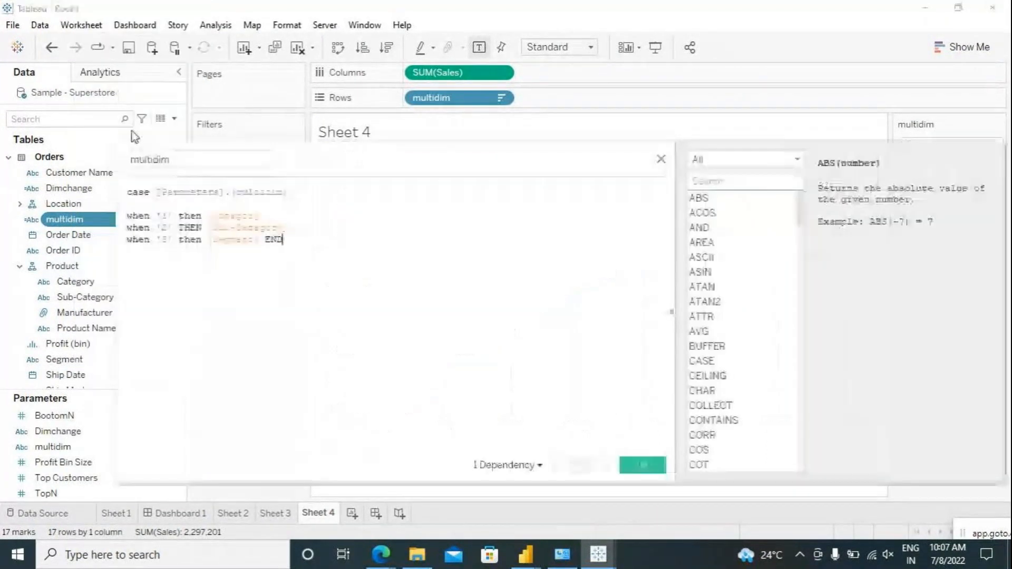
drag(287, 192, 305, 257)
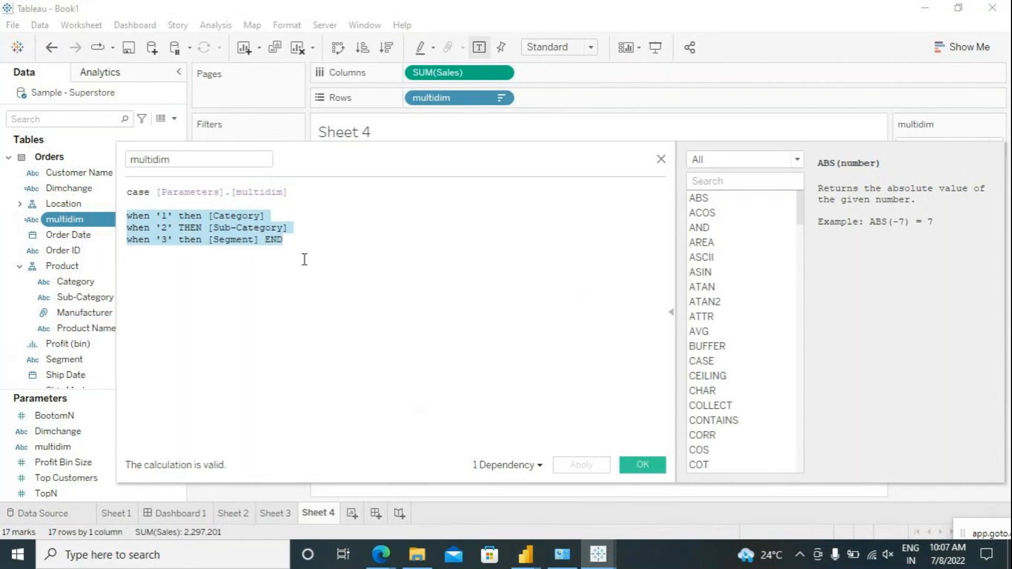
click(643, 466)
Add a new worksheet and build a table of total Sales by Sub-Category.
click(351, 515)
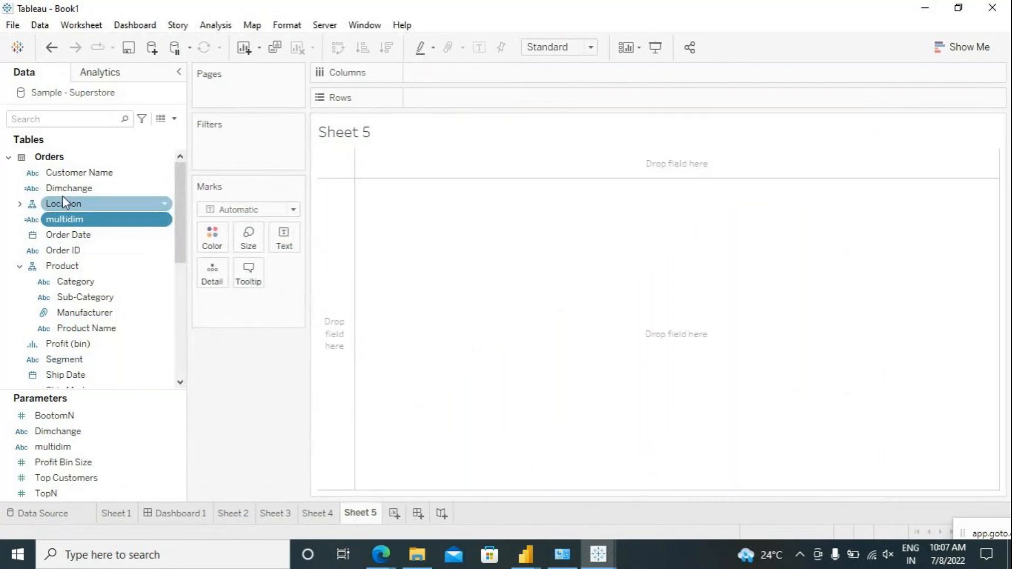
click(82, 297)
double_click(83, 297)
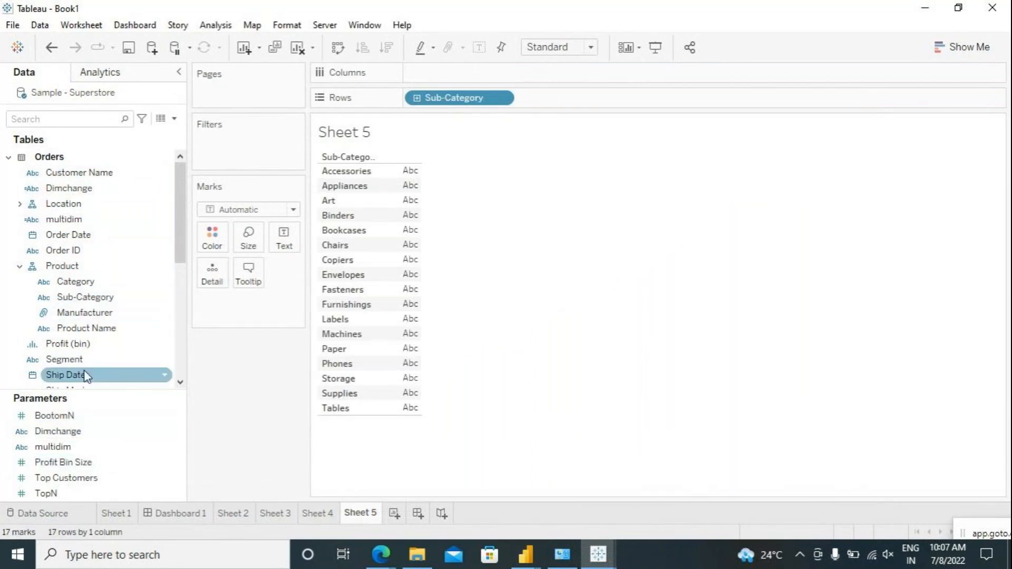
scroll(79, 369, down, 3)
double_click(69, 329)
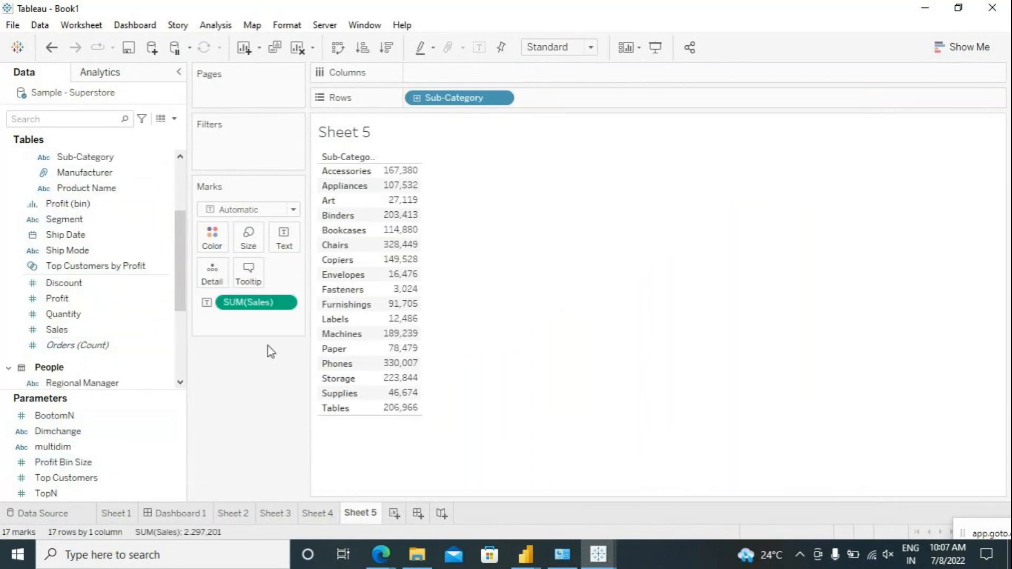
Turn the table into a horizontal Sales bar chart, sorted in descending order with mark labels shown.
drag(238, 303, 461, 68)
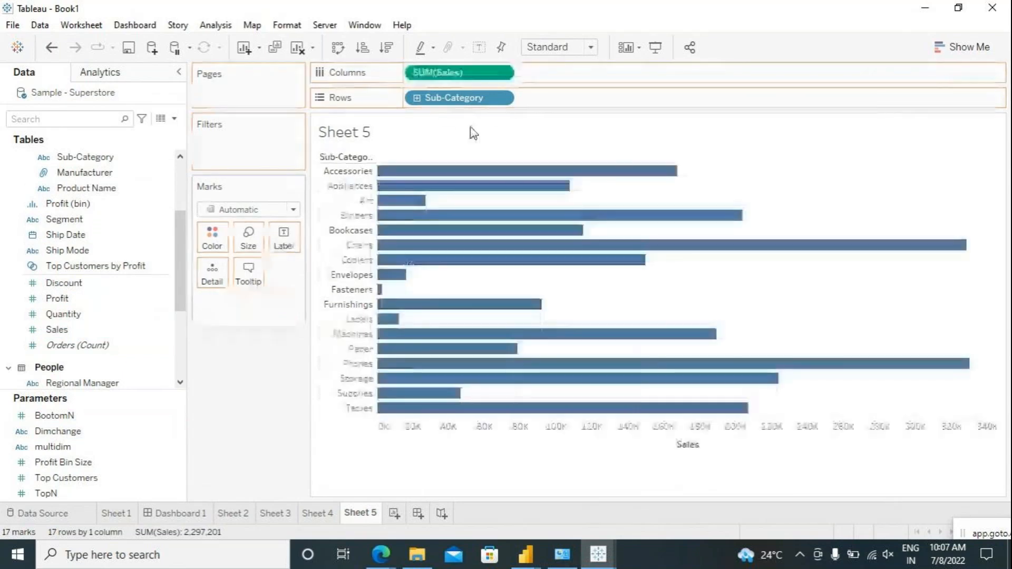
click(386, 47)
click(479, 47)
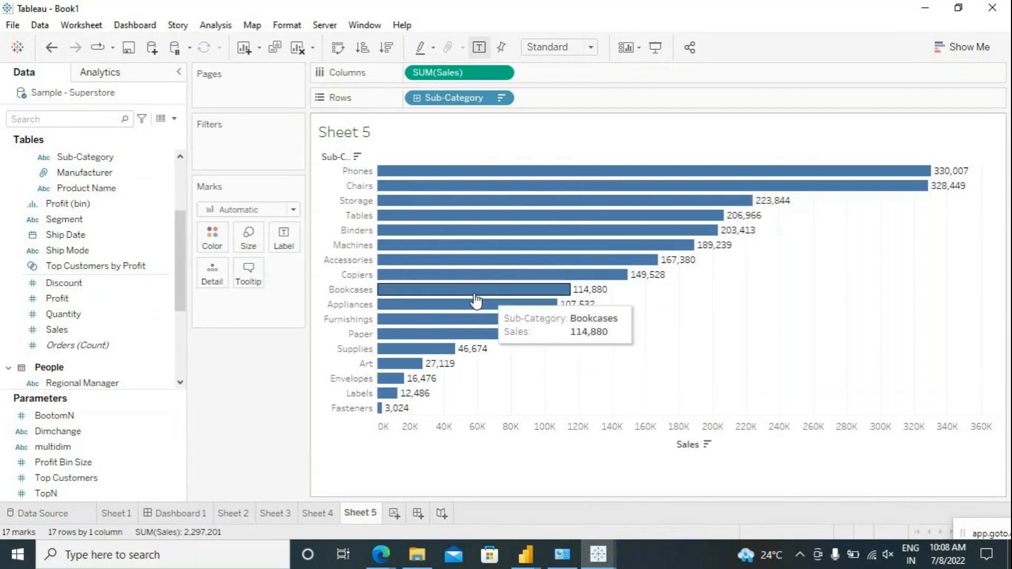
Create a new calculated field and name it condition.
click(217, 26)
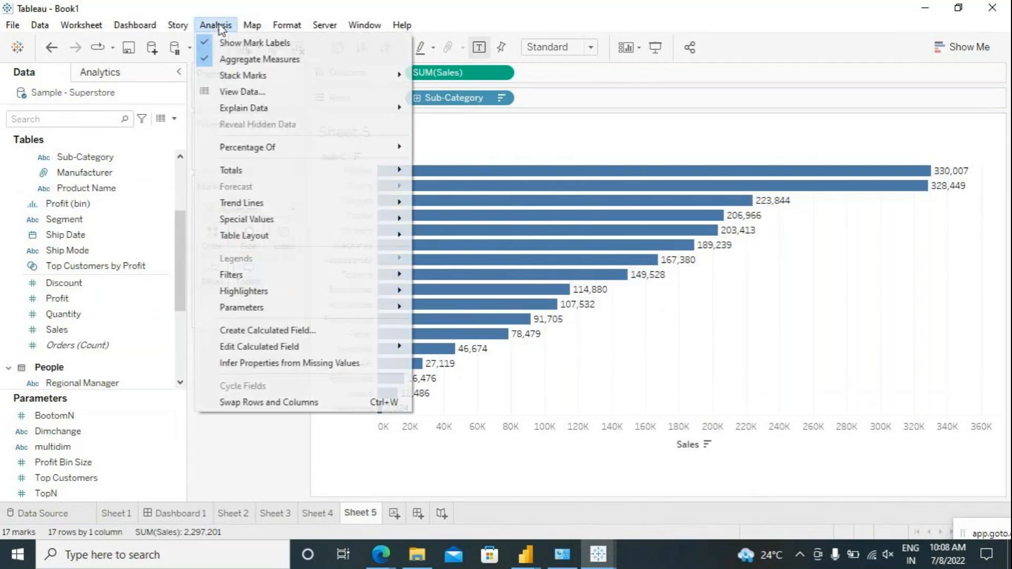
click(279, 331)
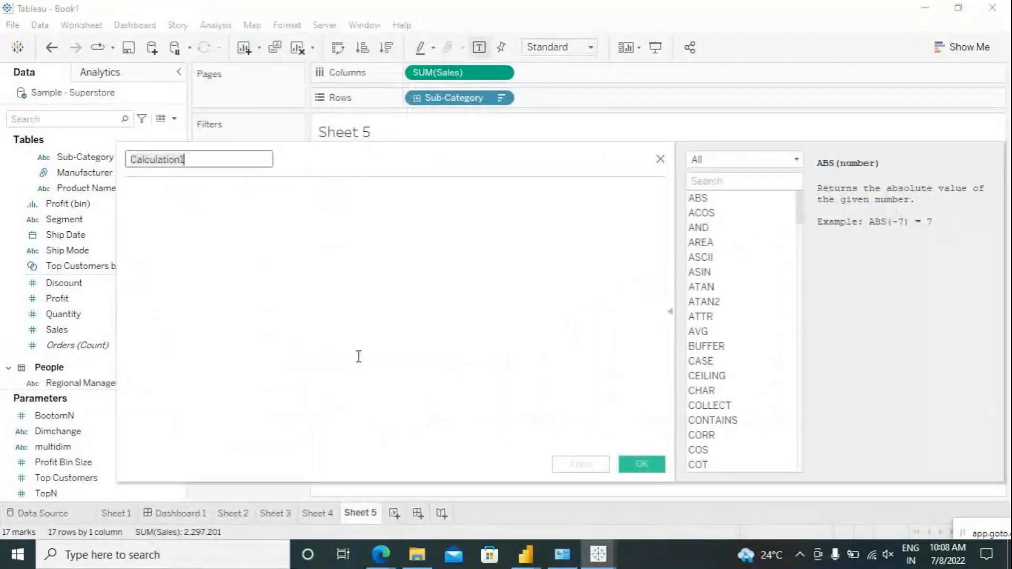
text(cod)
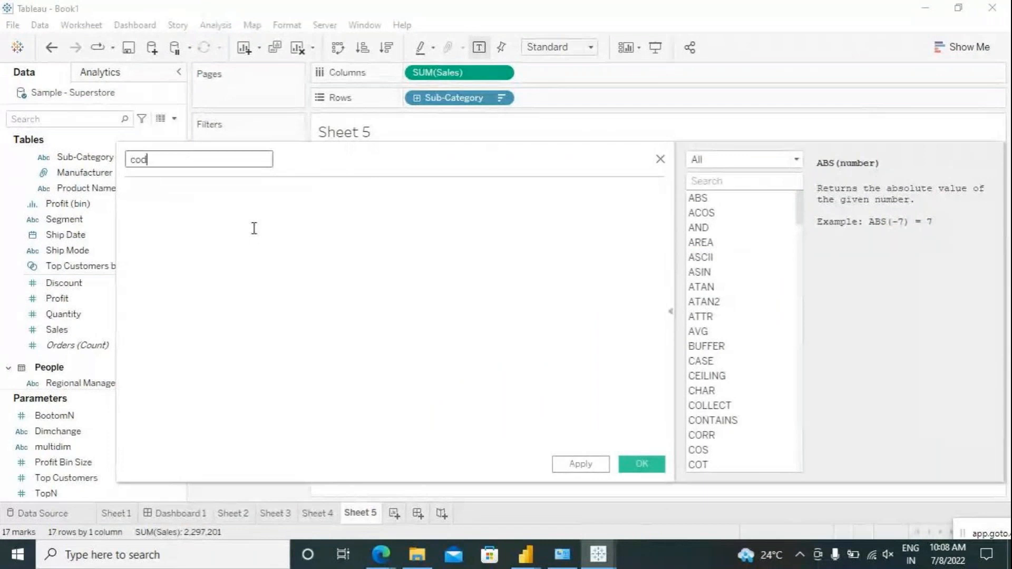
key(BackSpace)
text(nd)
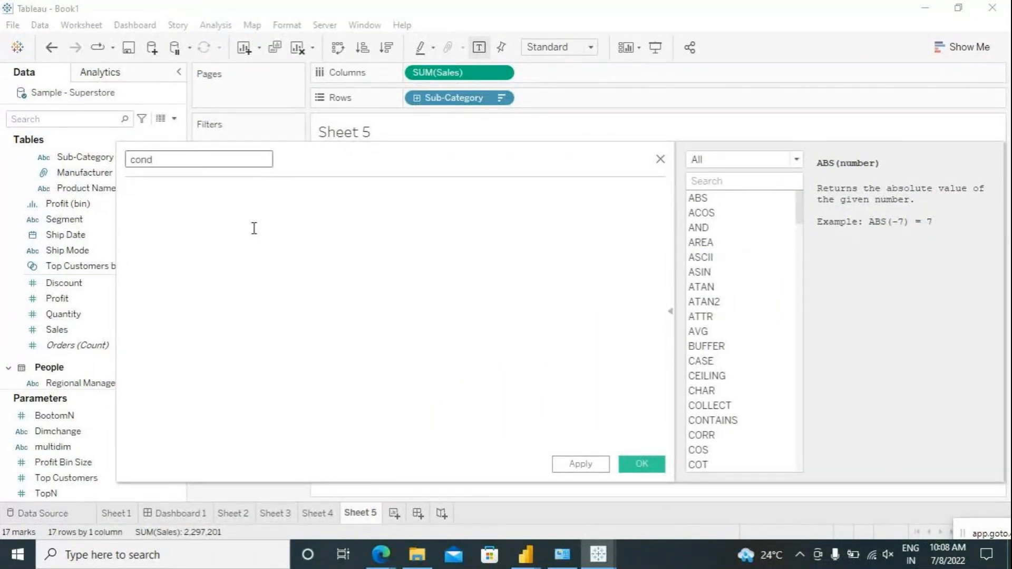
text(ition)
Begin the field's formula with the test if SUM([Sales])>150000.
click(226, 220)
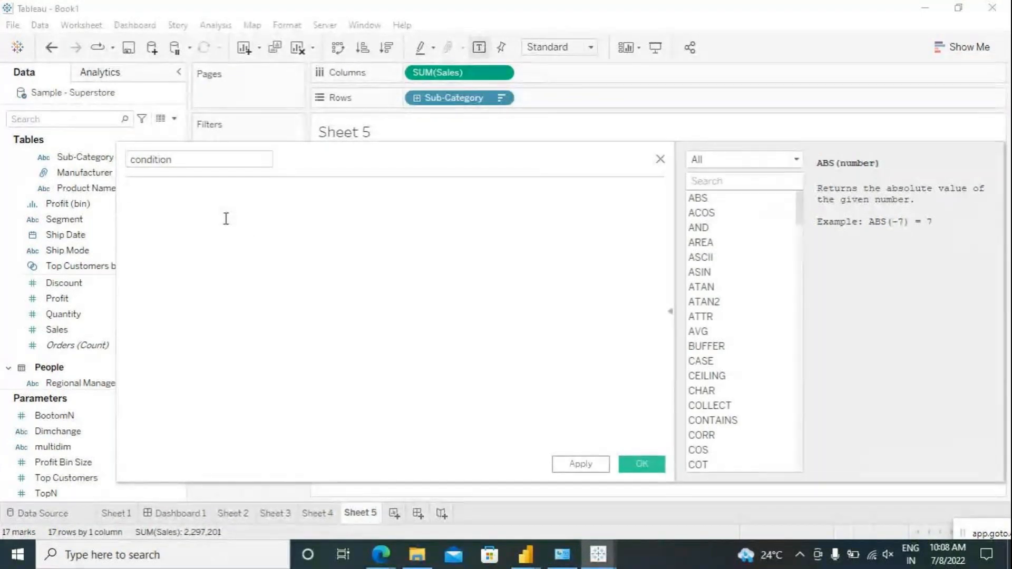
text(if s)
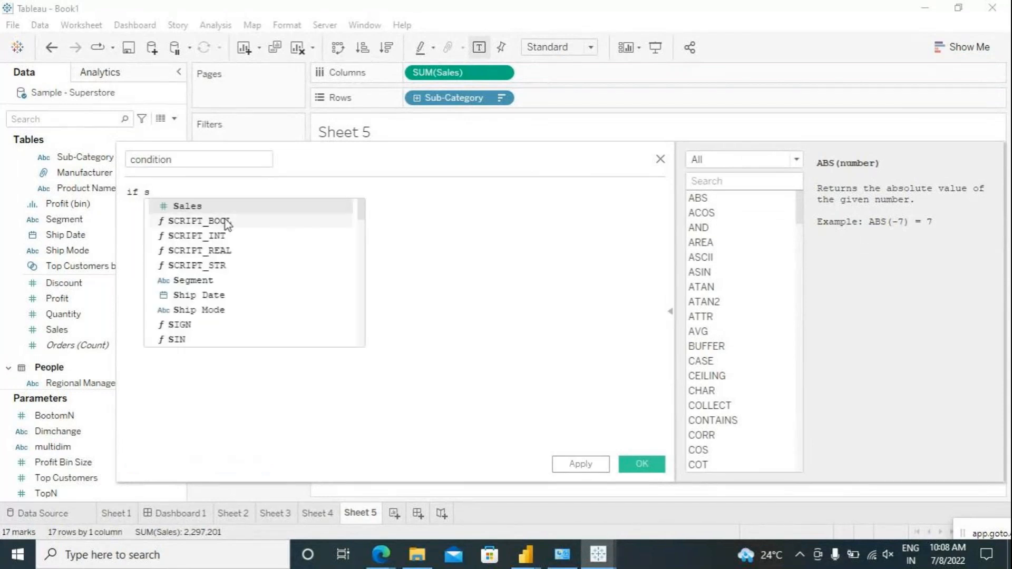
text(um)
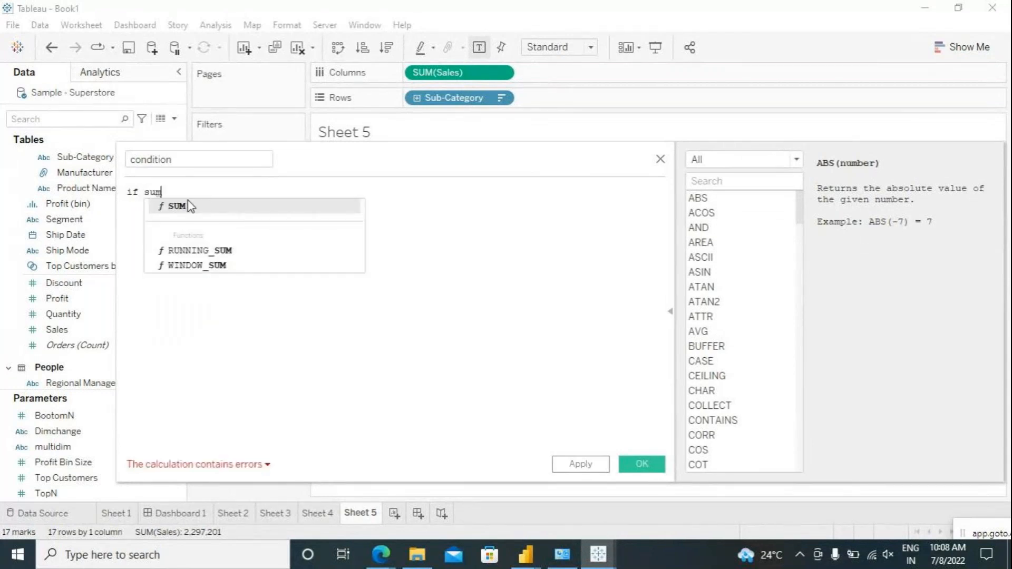
click(188, 206)
text(sal)
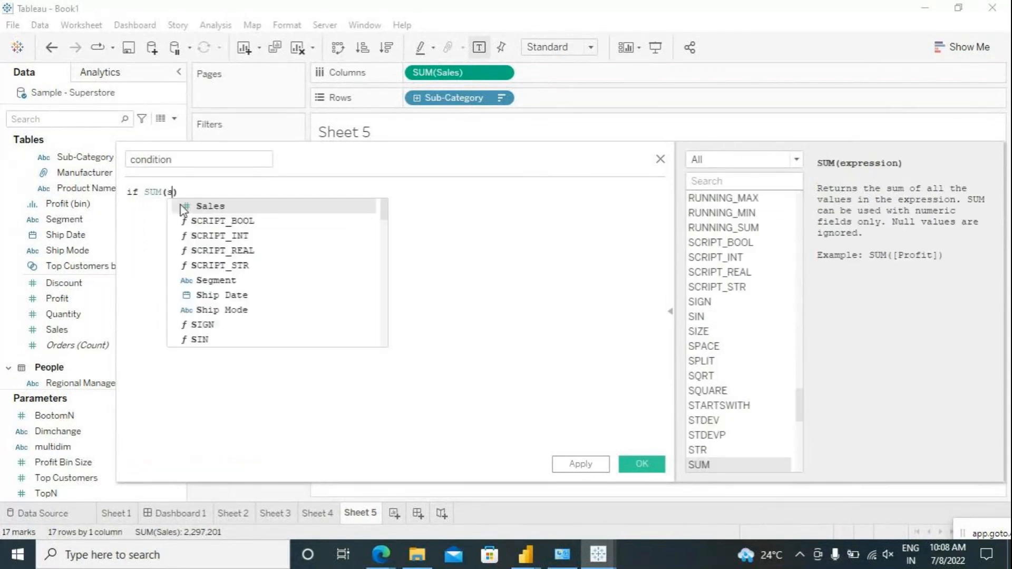
click(207, 209)
text(>150000 )
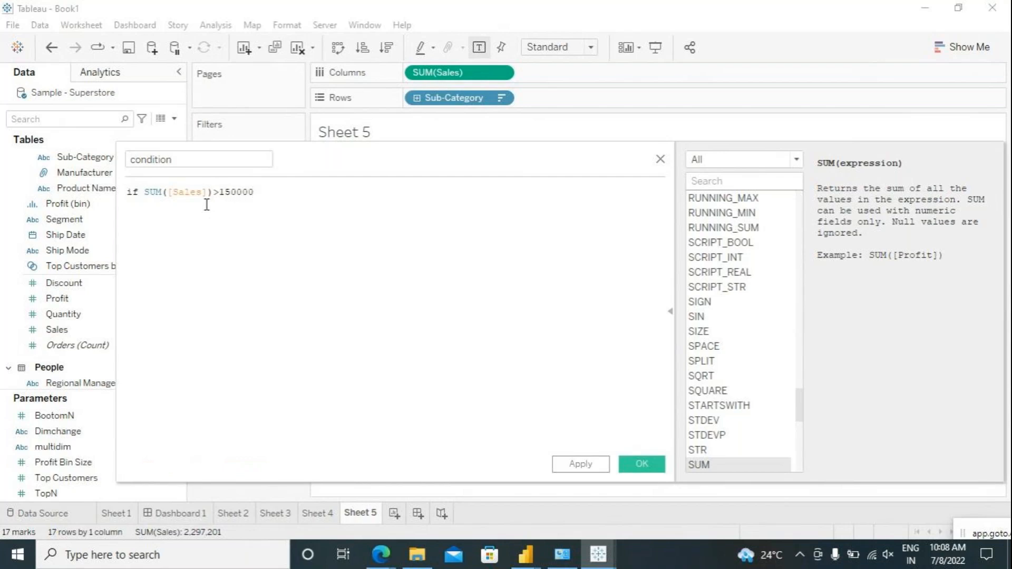
Complete the formula with then 'true' else 'false' end.
text(then )
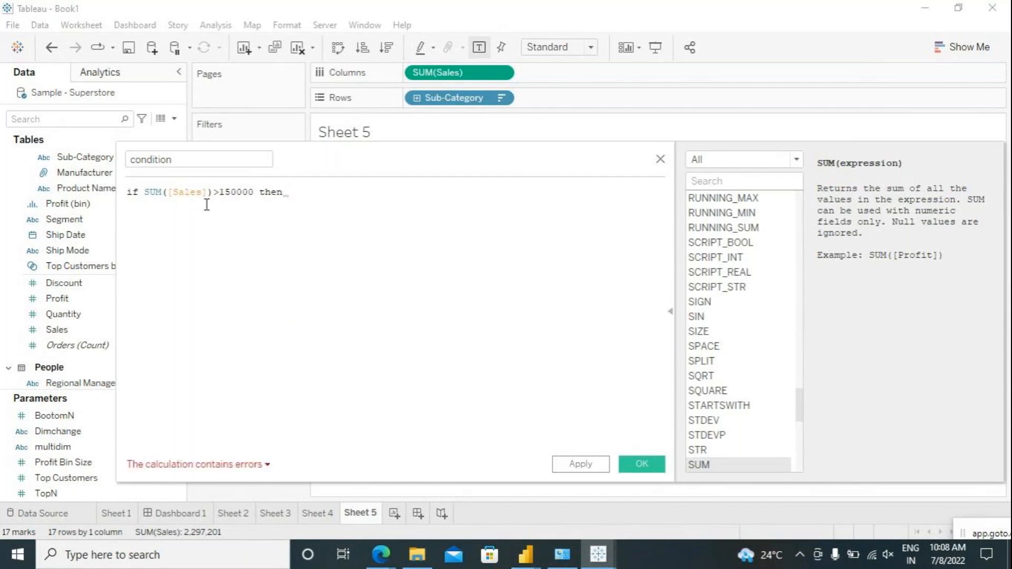
text('')
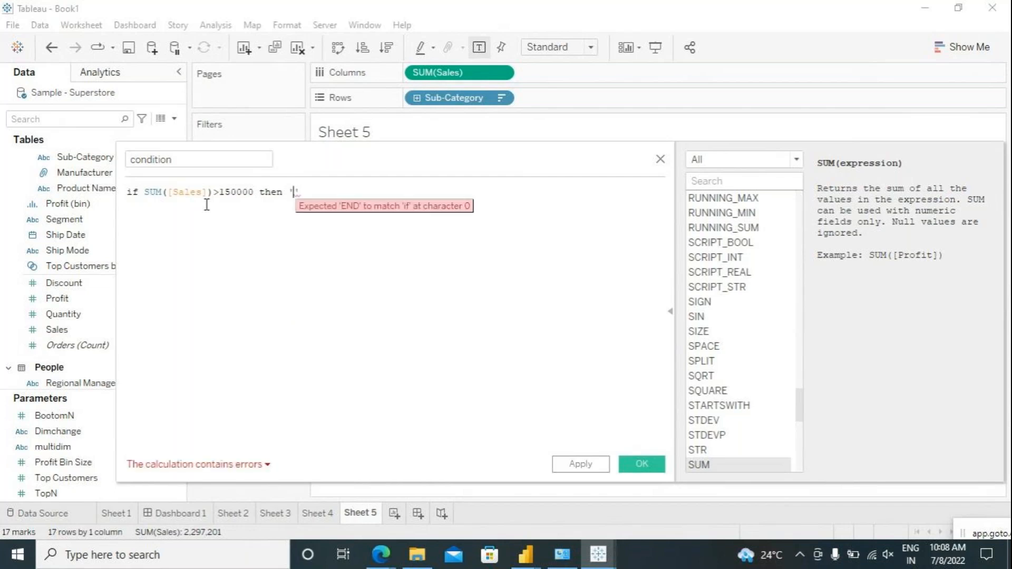
text(tr)
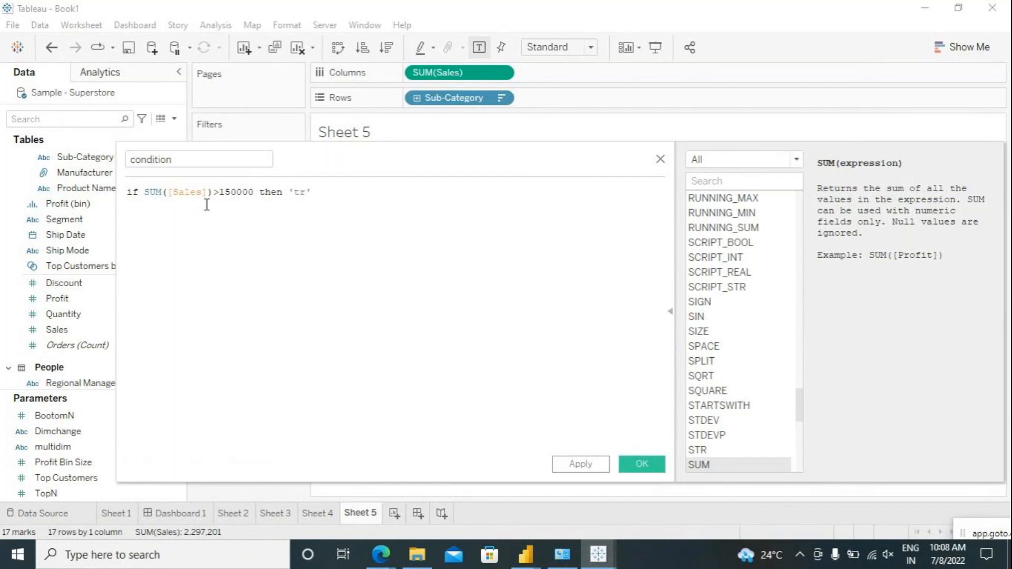
text(ue' else)
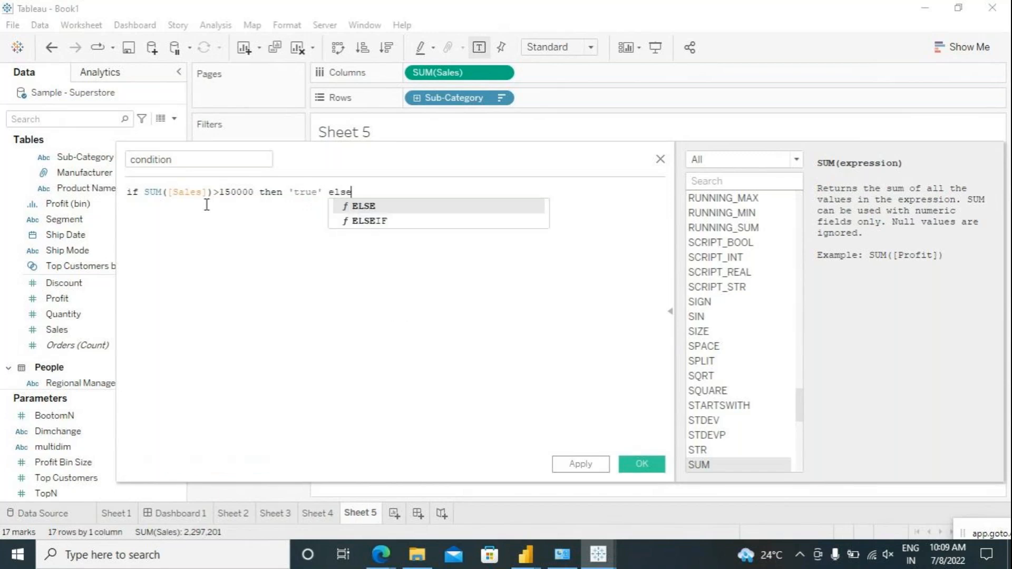
text( '')
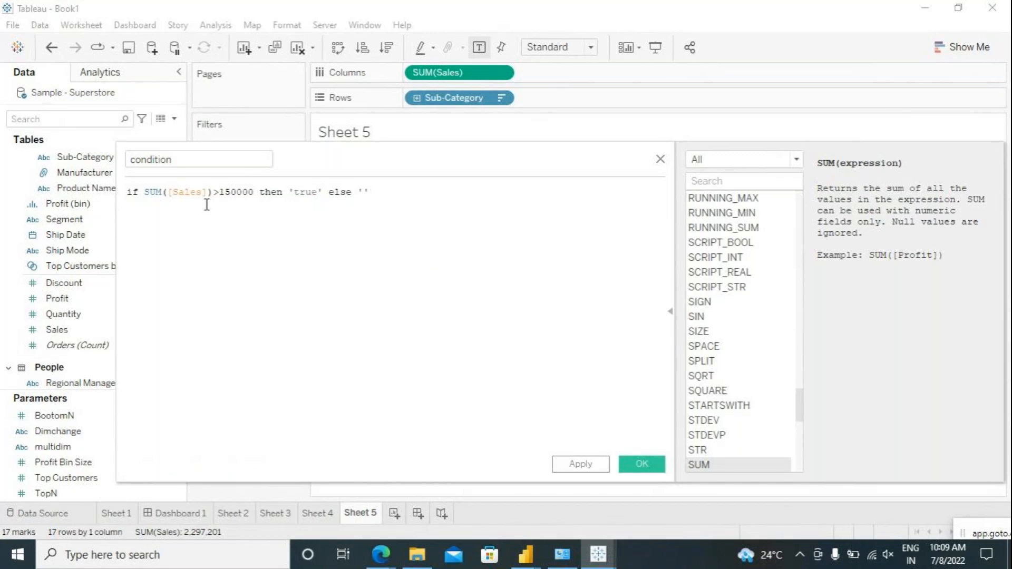
text(false)
key(Right)
text(e)
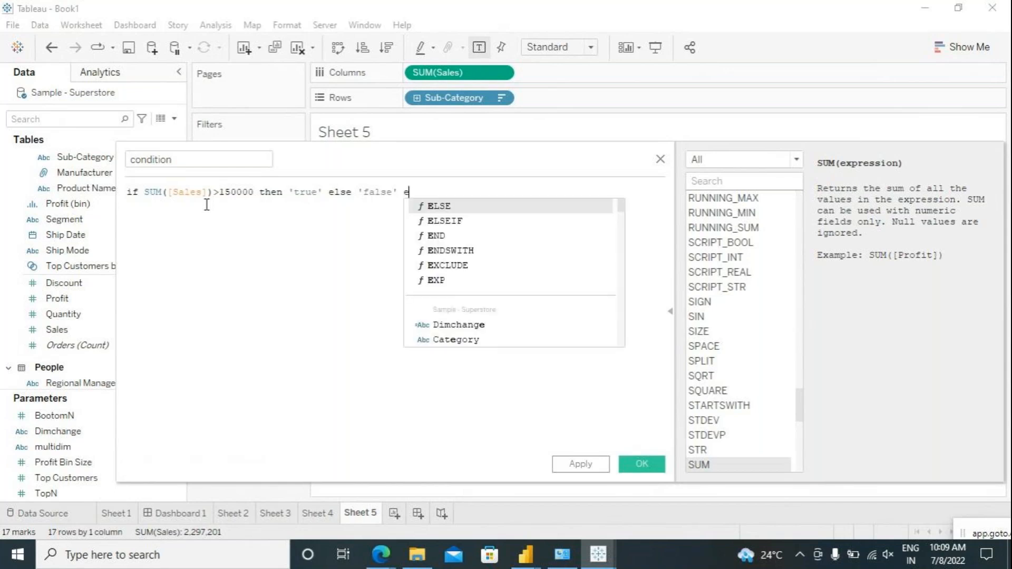
text(nd)
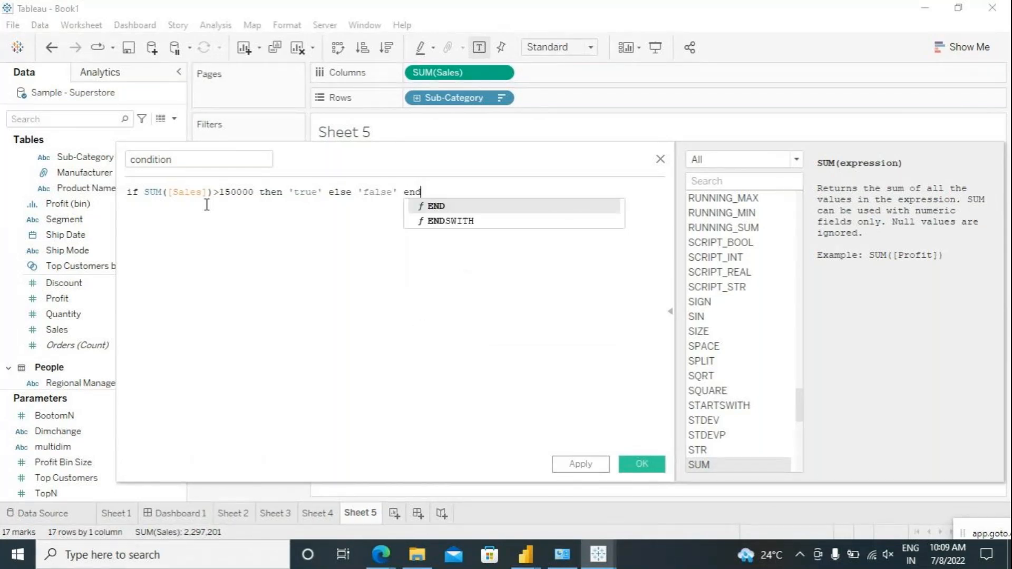
click(230, 238)
Rename the calculated field to condition1 and save it.
click(182, 160)
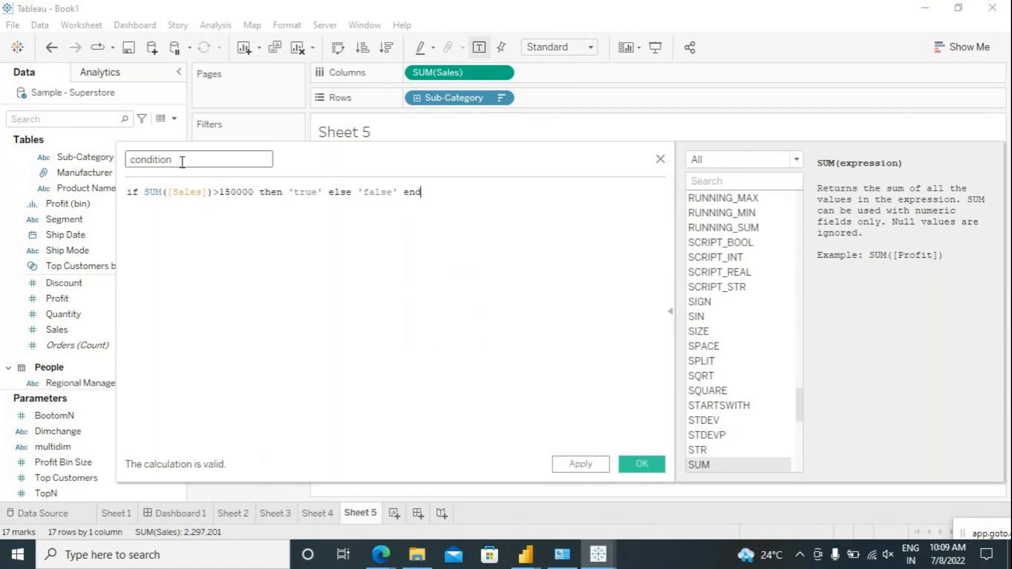
text(1)
click(582, 466)
click(642, 465)
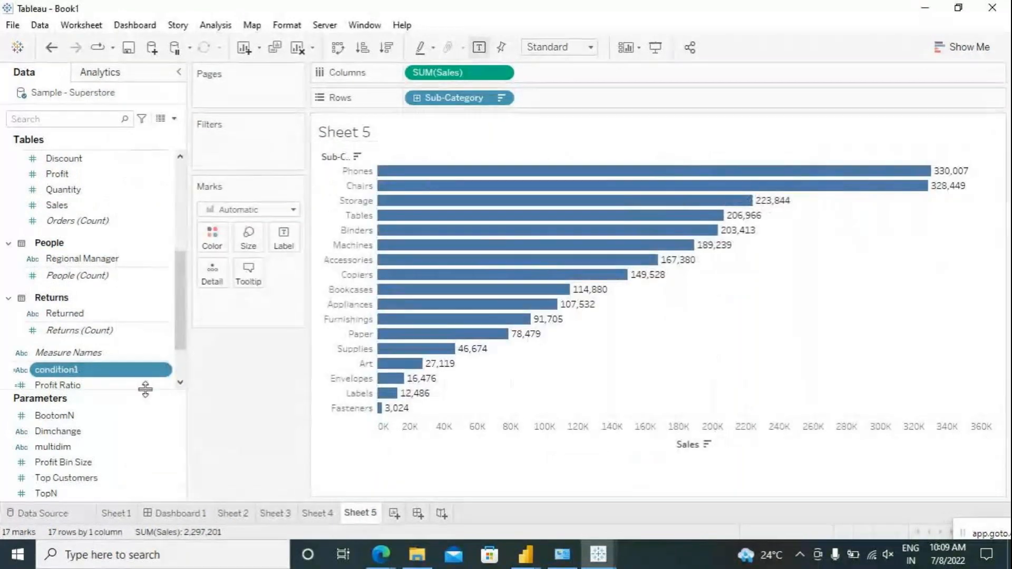
Color the Sub-Category bars by the condition1 field.
drag(63, 371, 213, 240)
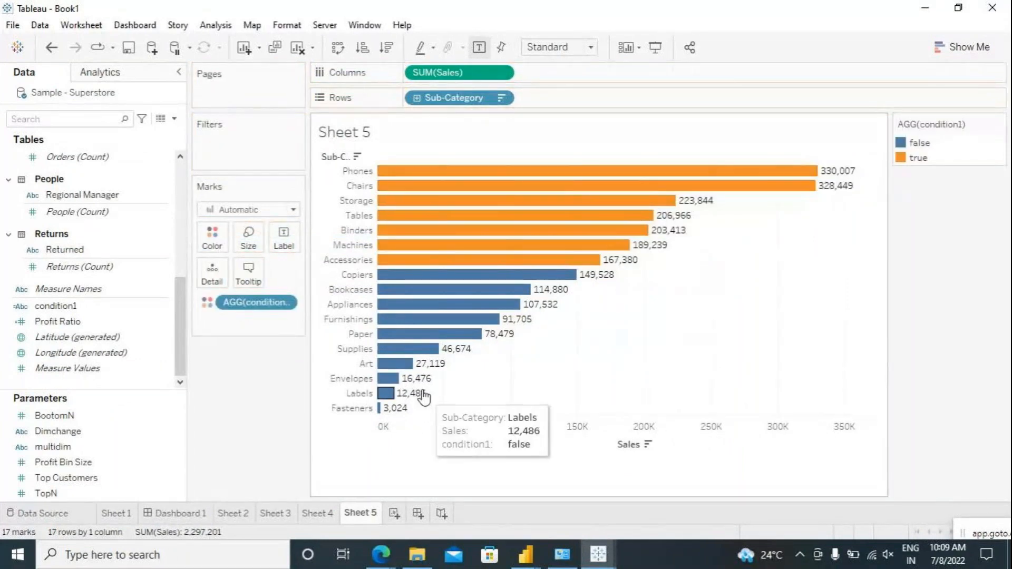
mouse_move(584, 287)
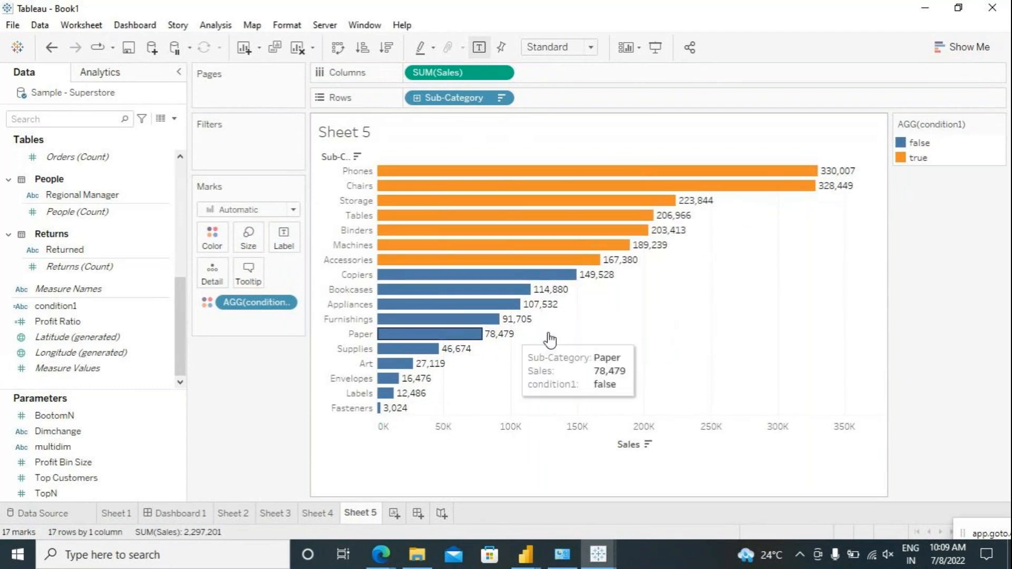
Using the Traffic Light palette, color the true bars dark green and the false bars red.
double_click(900, 157)
click(548, 150)
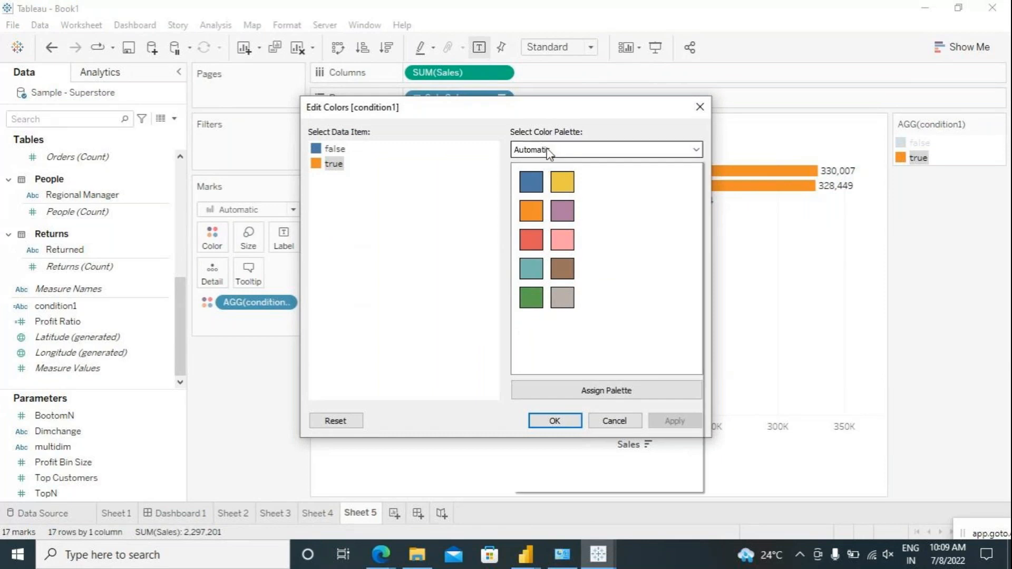
click(548, 220)
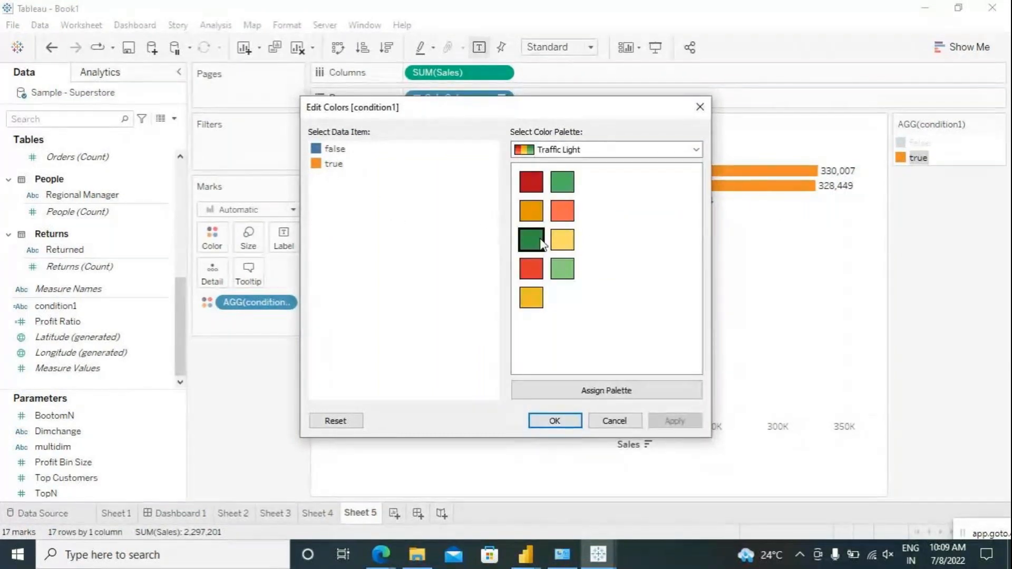
click(333, 165)
click(531, 240)
click(337, 149)
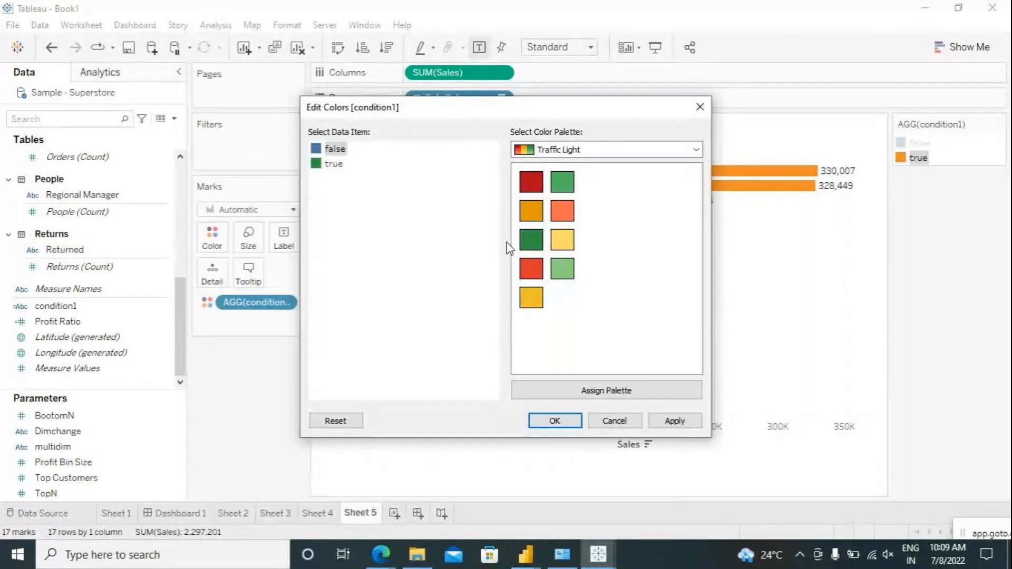
click(667, 420)
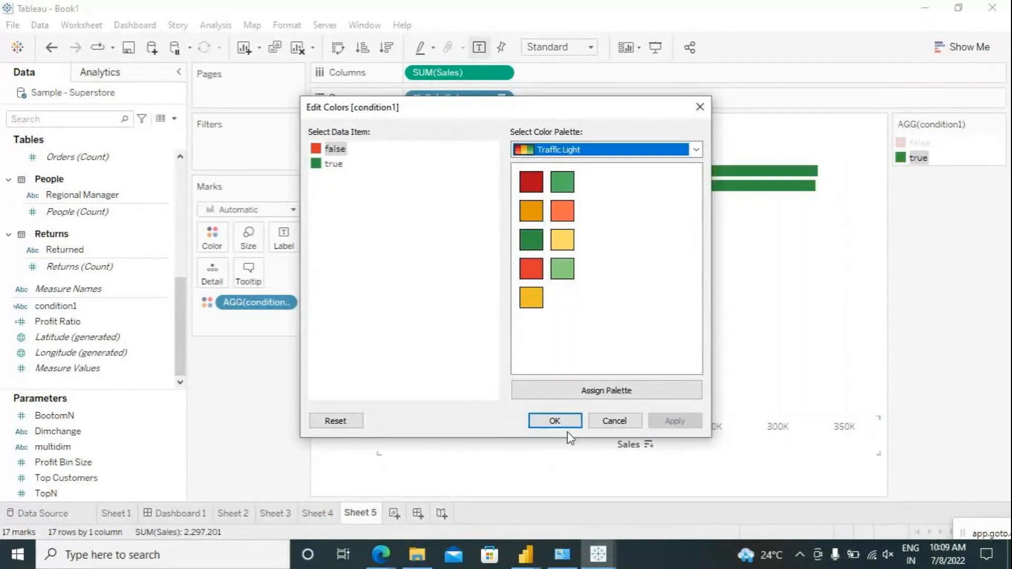
click(555, 422)
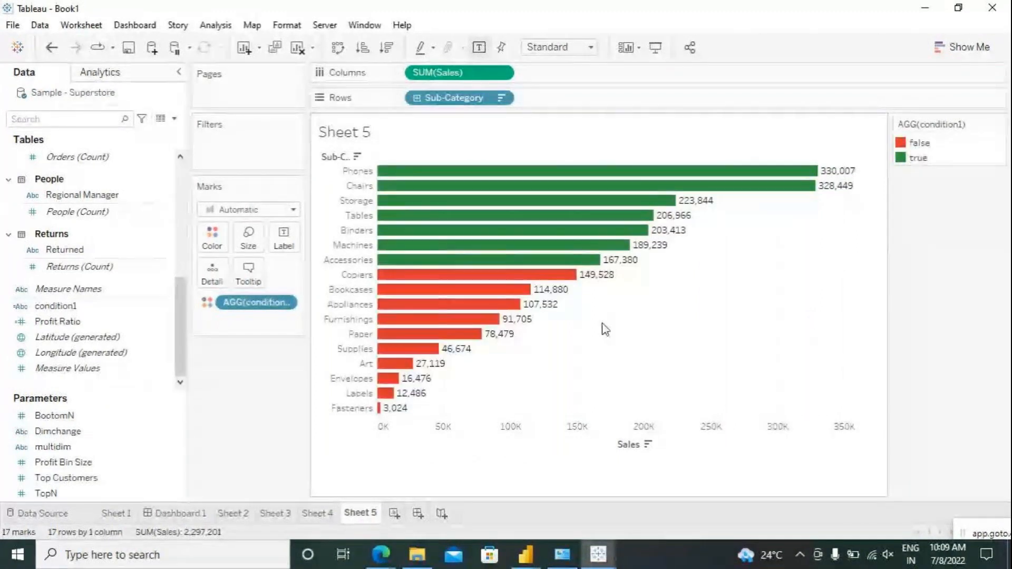
Change the sales threshold in the condition1 calculated field to 100000 and save the formula.
mouse_move(494, 275)
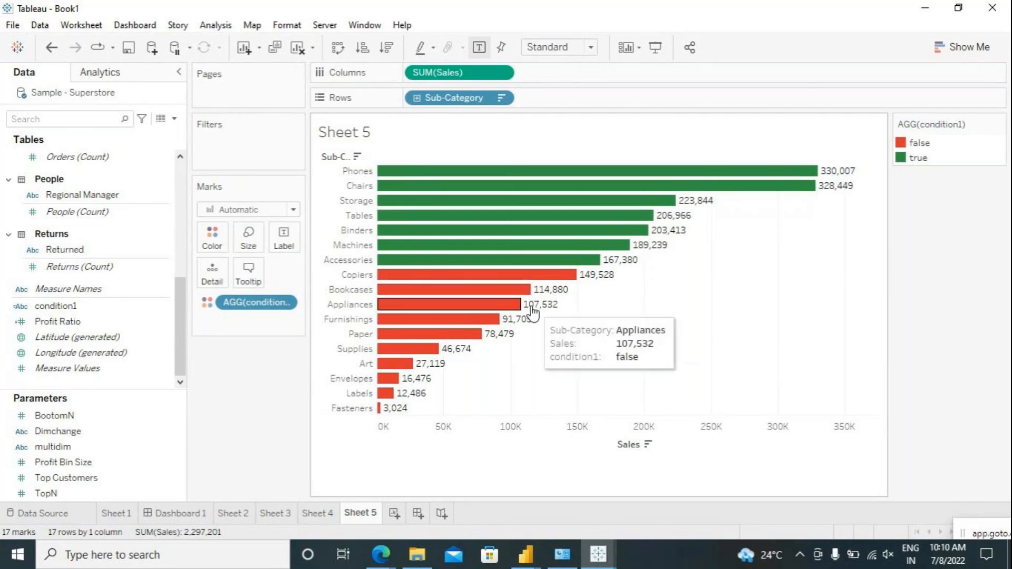
right_click(120, 311)
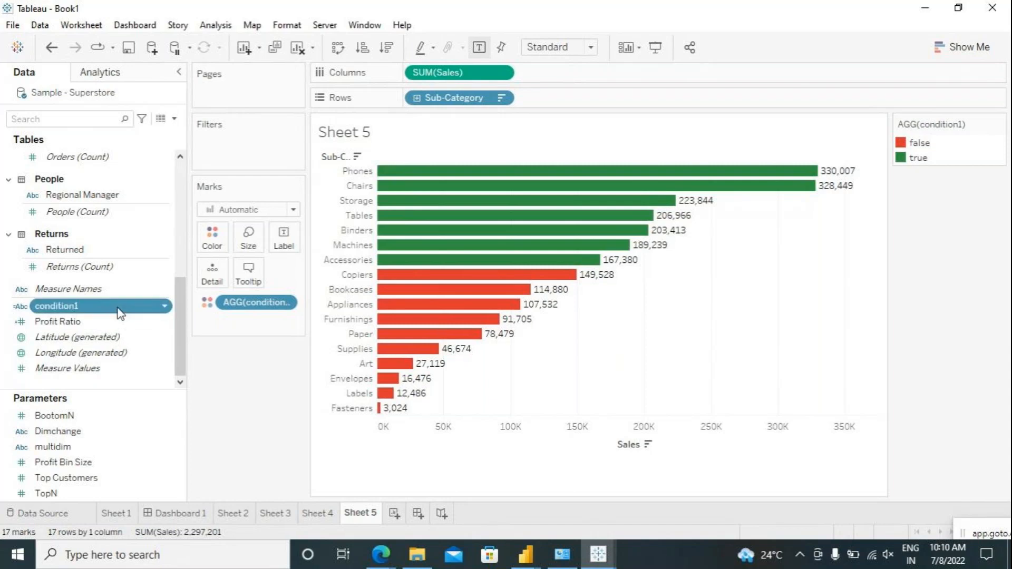
click(156, 89)
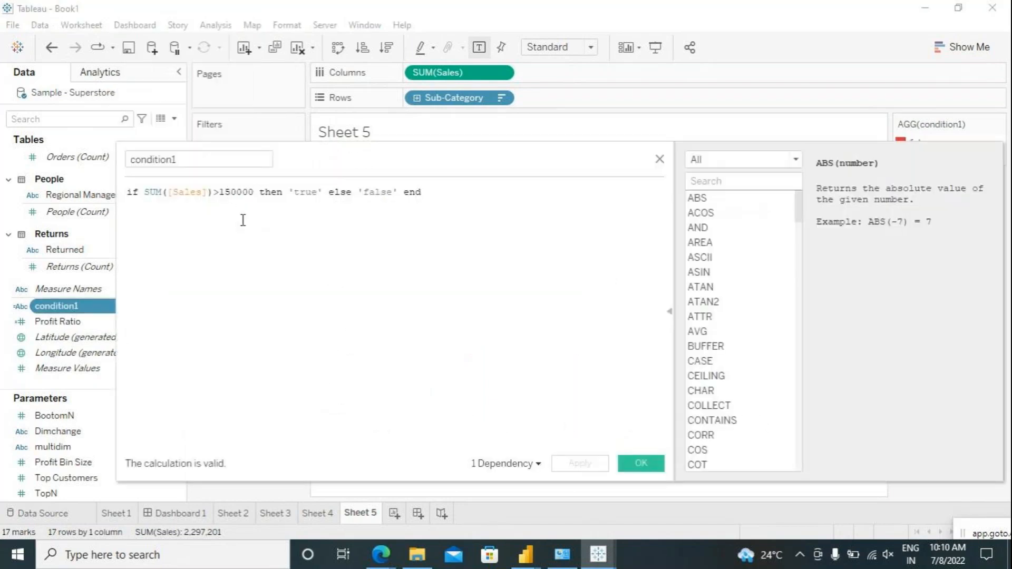
key(BackSpace)
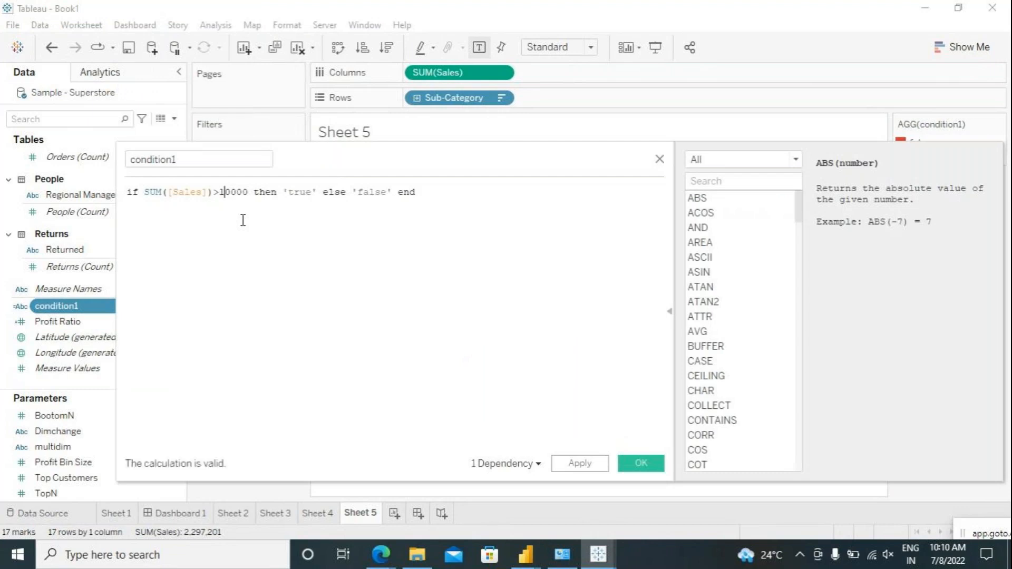
text(0)
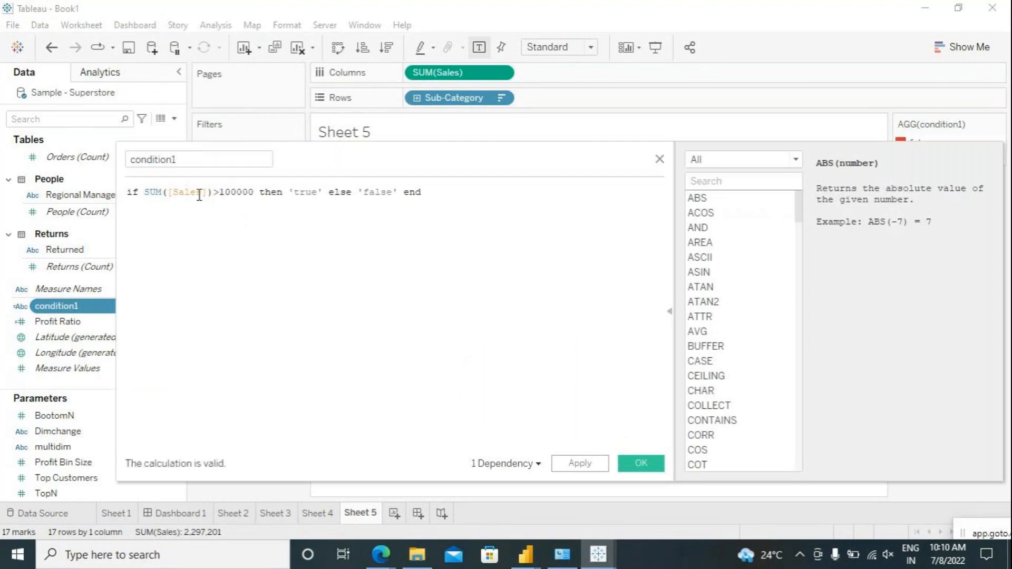
click(581, 467)
click(640, 463)
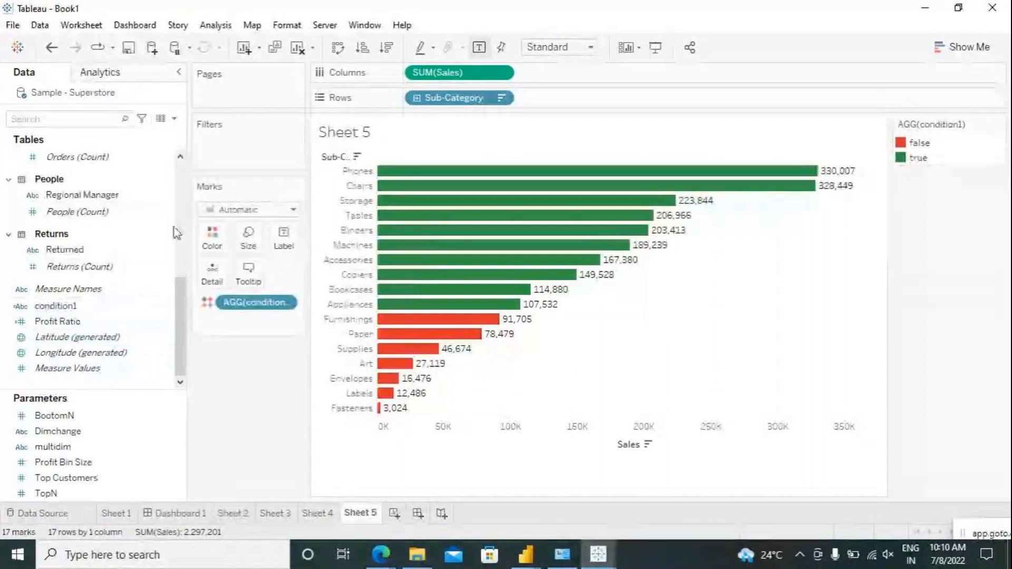
click(214, 25)
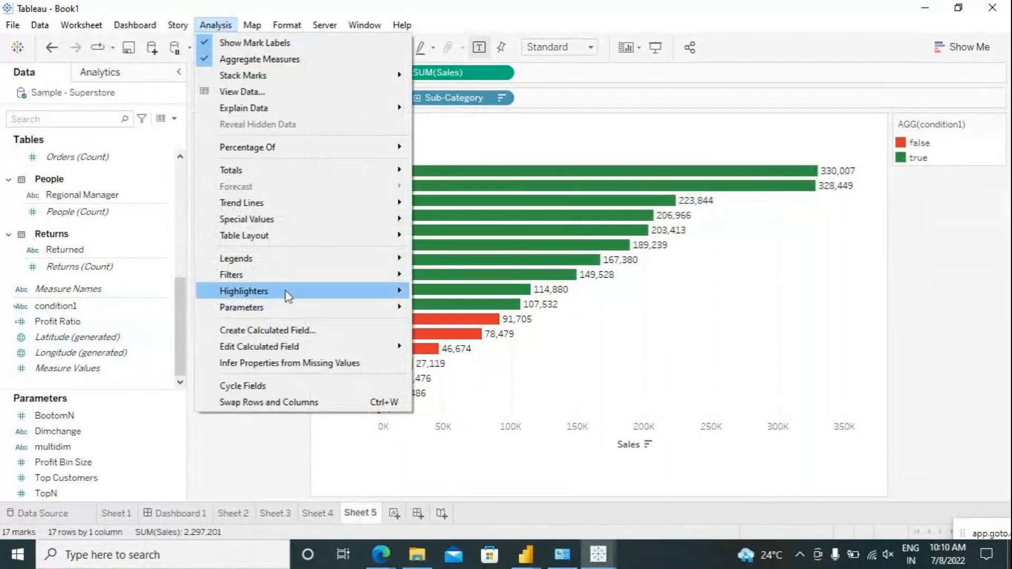
click(294, 331)
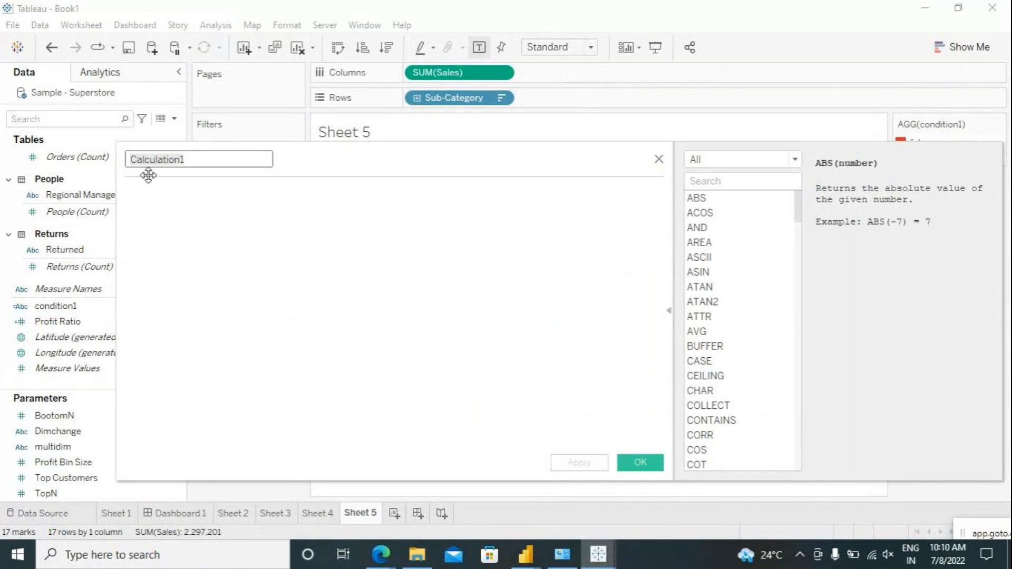
text(sales>)
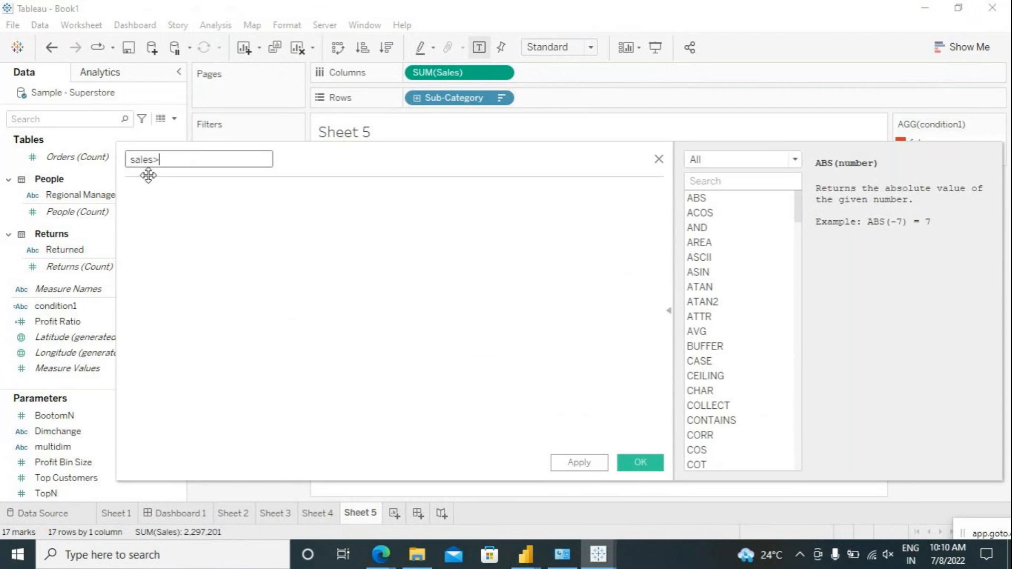
text(nlad)
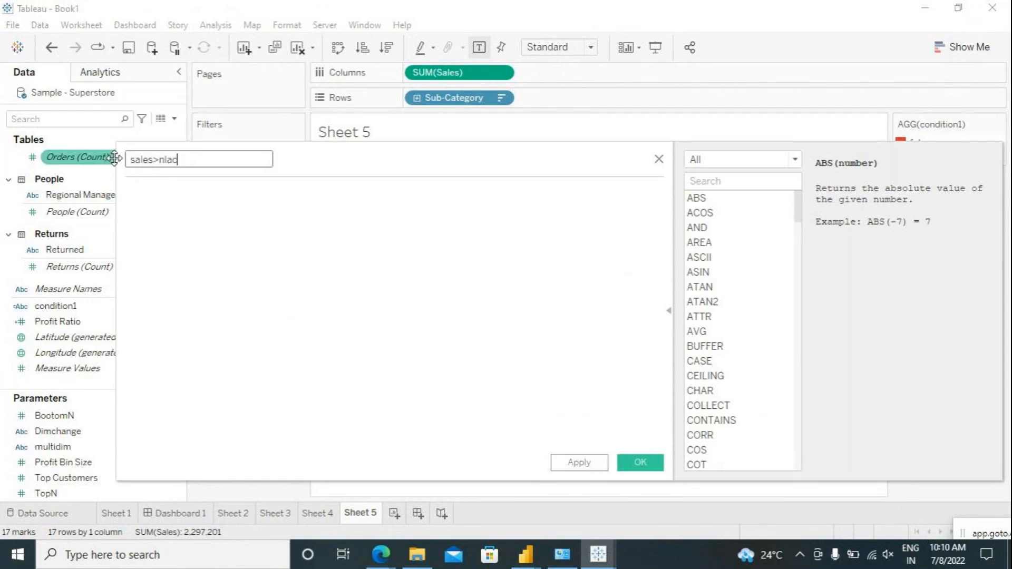
click(202, 232)
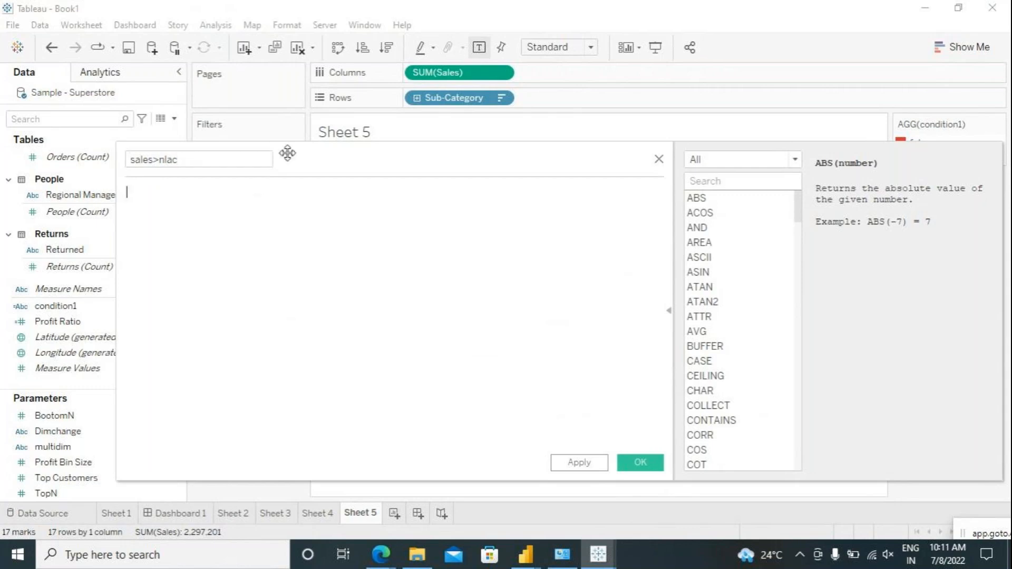
click(658, 159)
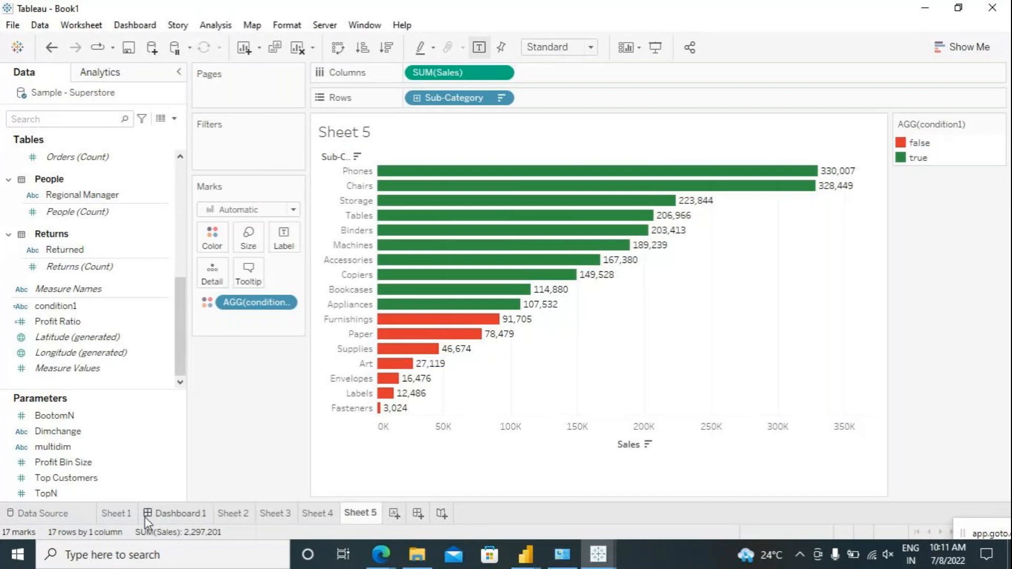
Start a new parameter named sales1 with the Integer data type.
click(174, 118)
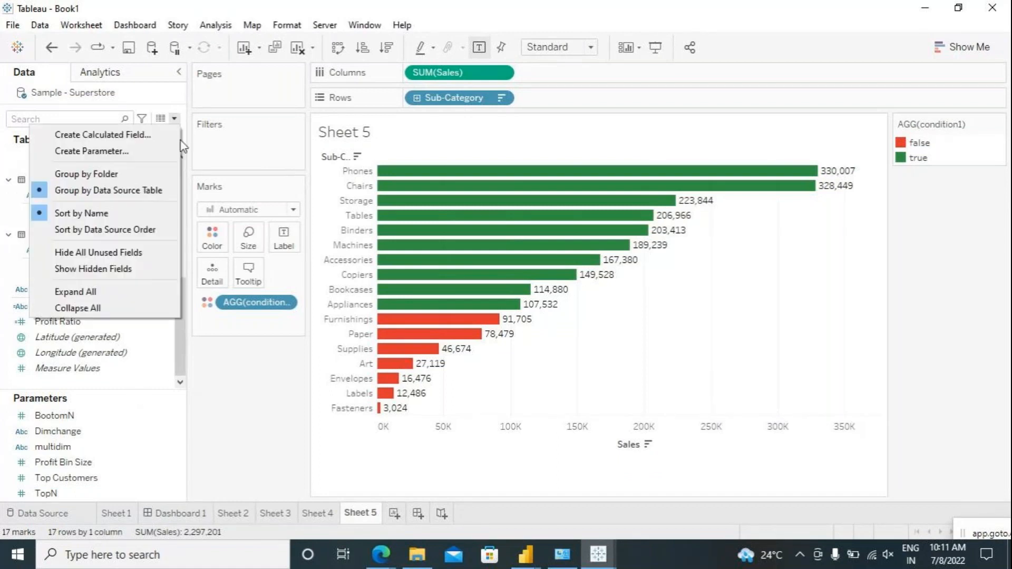
click(150, 151)
click(429, 122)
drag(429, 122, 373, 136)
text(sa)
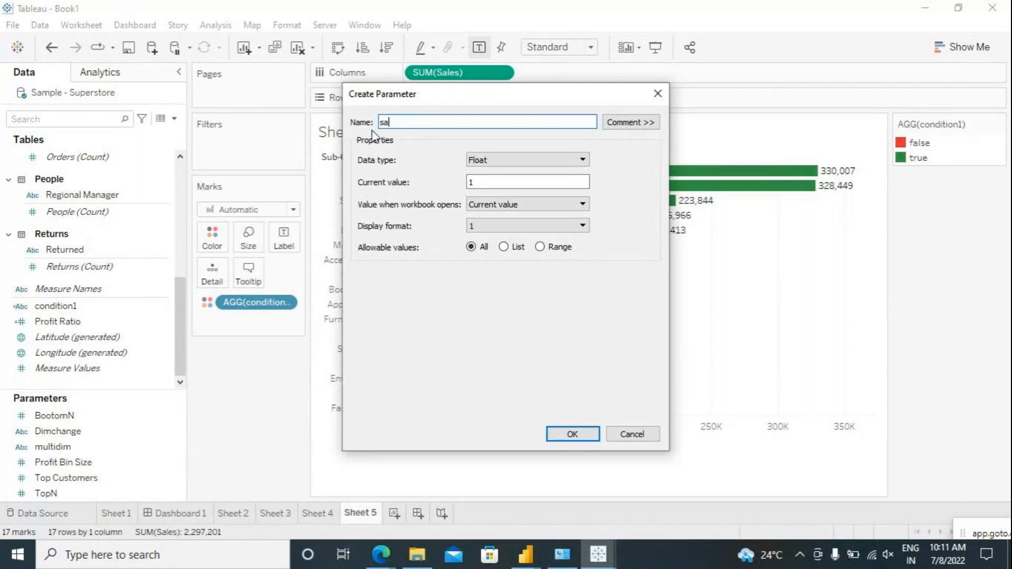
text(les1)
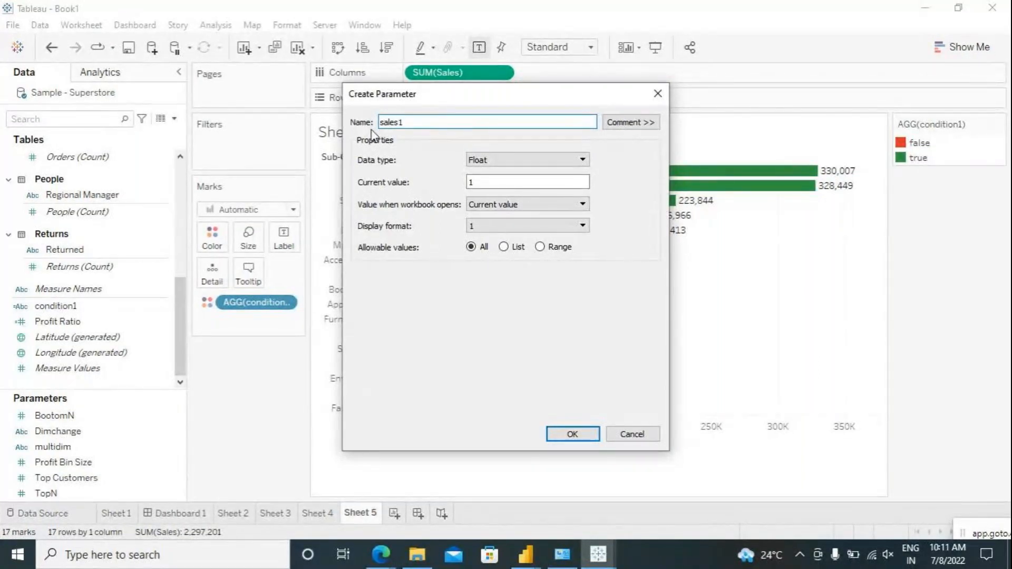
click(513, 155)
click(493, 183)
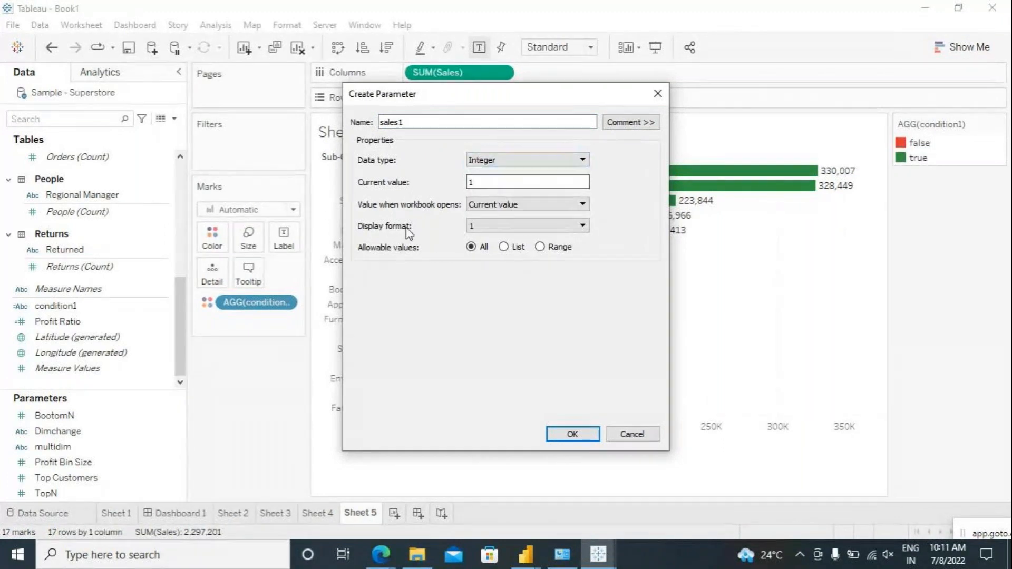
Limit the sales1 parameter to a range of values and enable its minimum and maximum.
click(541, 247)
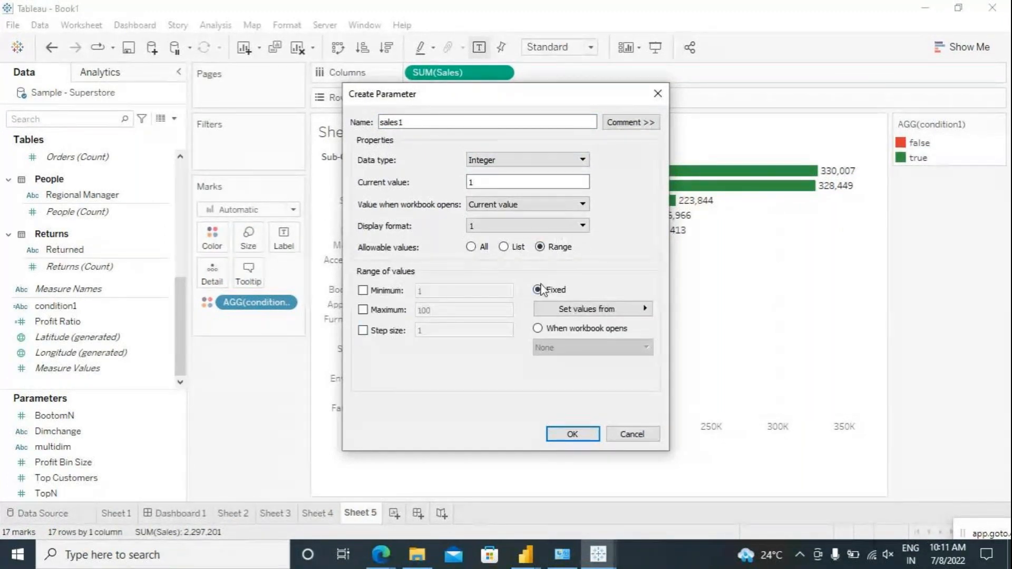
click(363, 291)
click(363, 310)
click(362, 331)
click(362, 330)
click(647, 310)
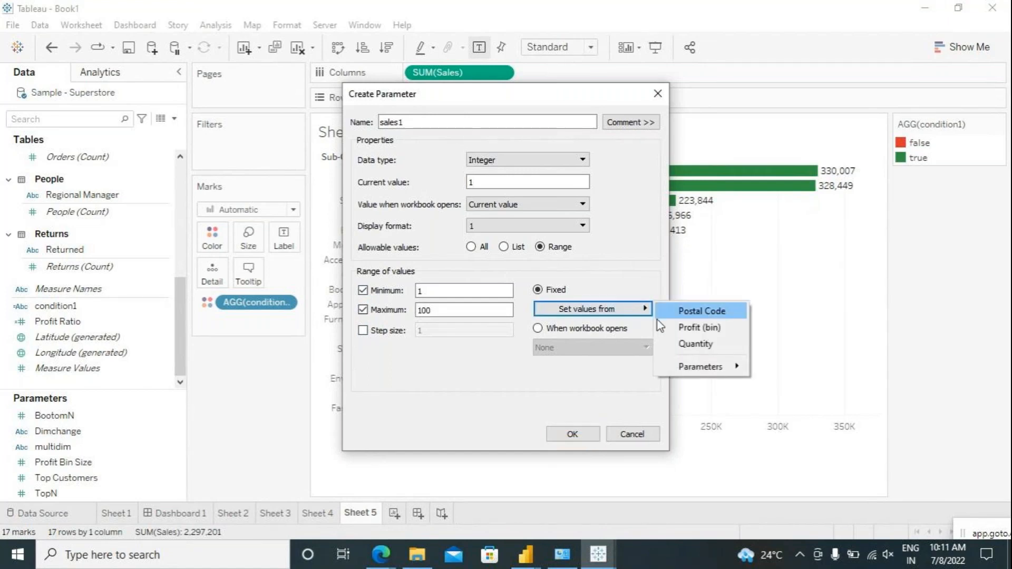
mouse_move(737, 368)
click(553, 365)
click(539, 330)
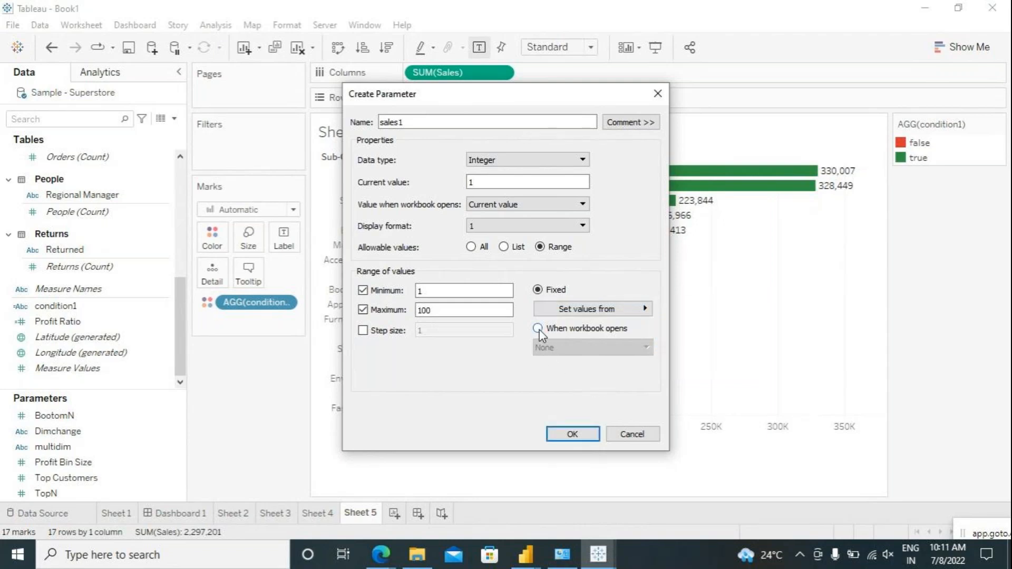
click(543, 347)
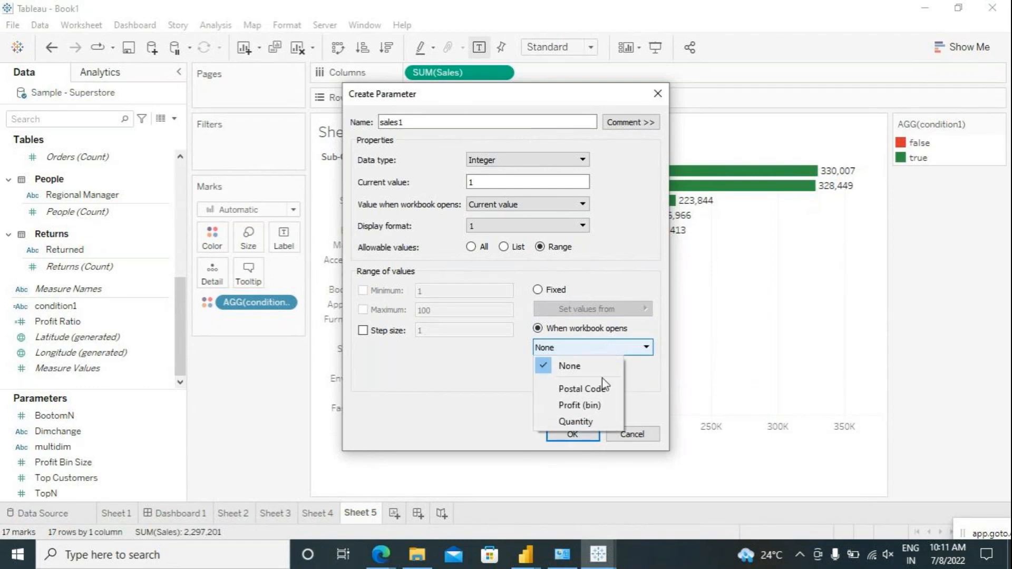
click(522, 396)
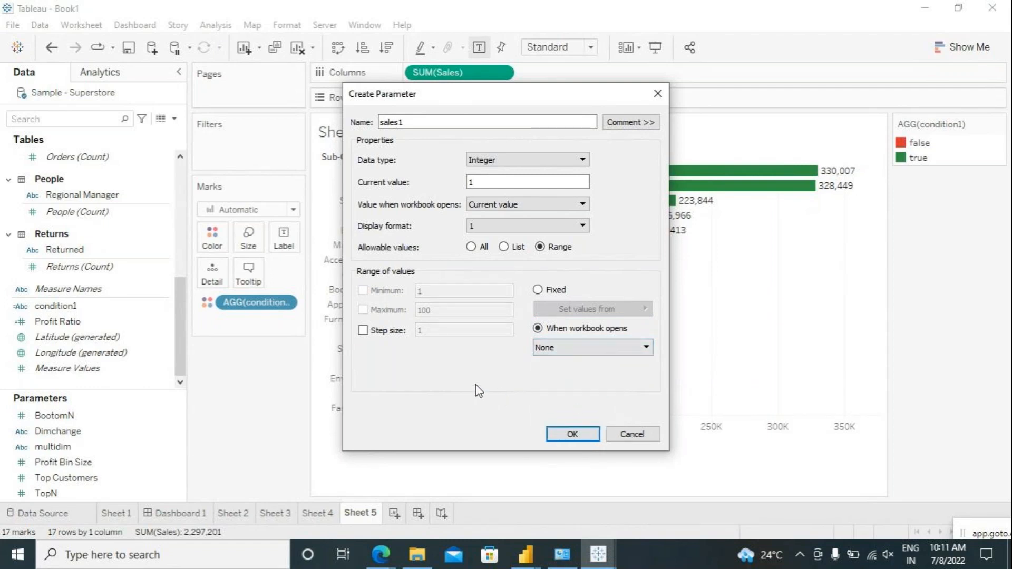
click(362, 331)
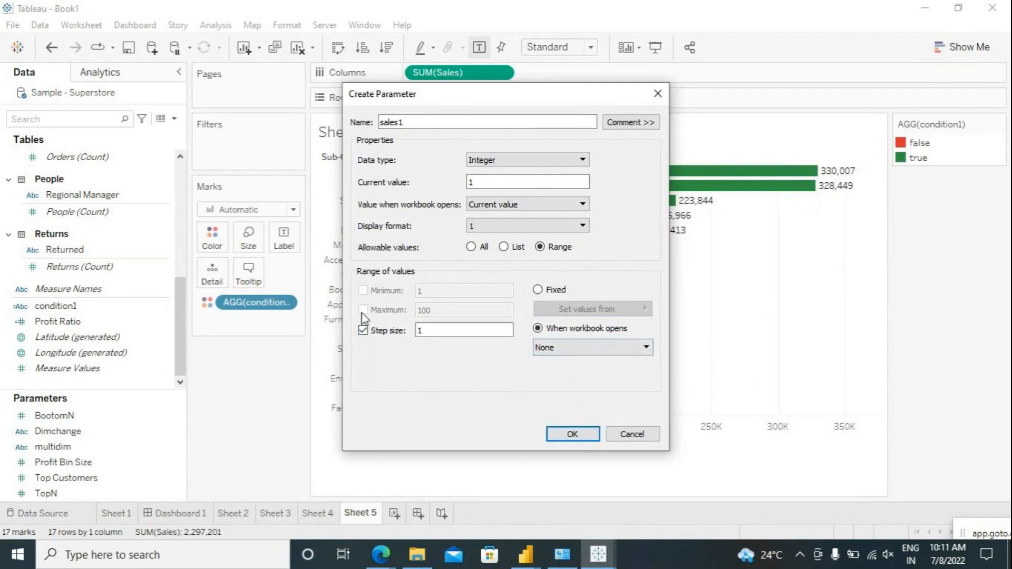
click(363, 330)
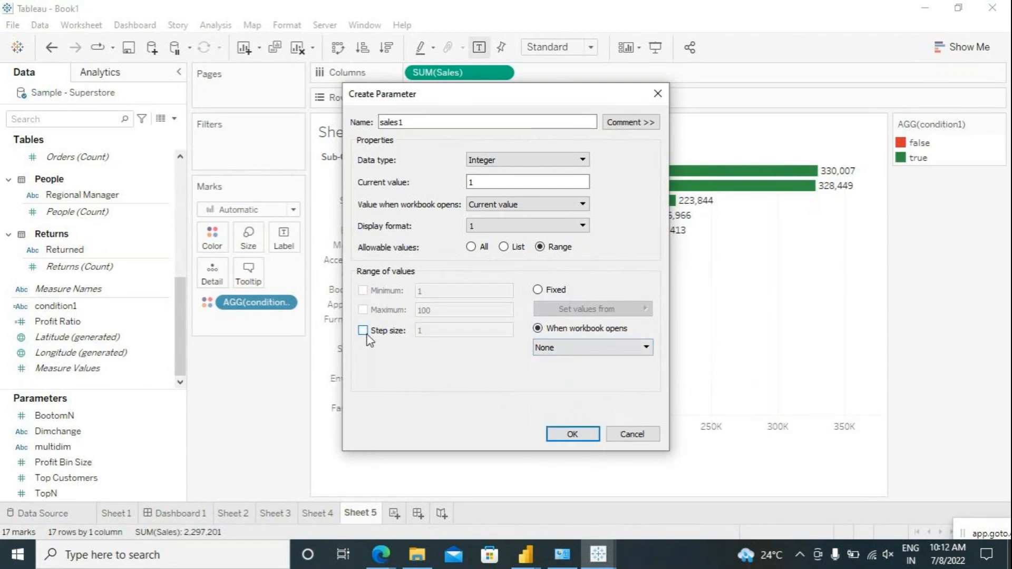
click(638, 349)
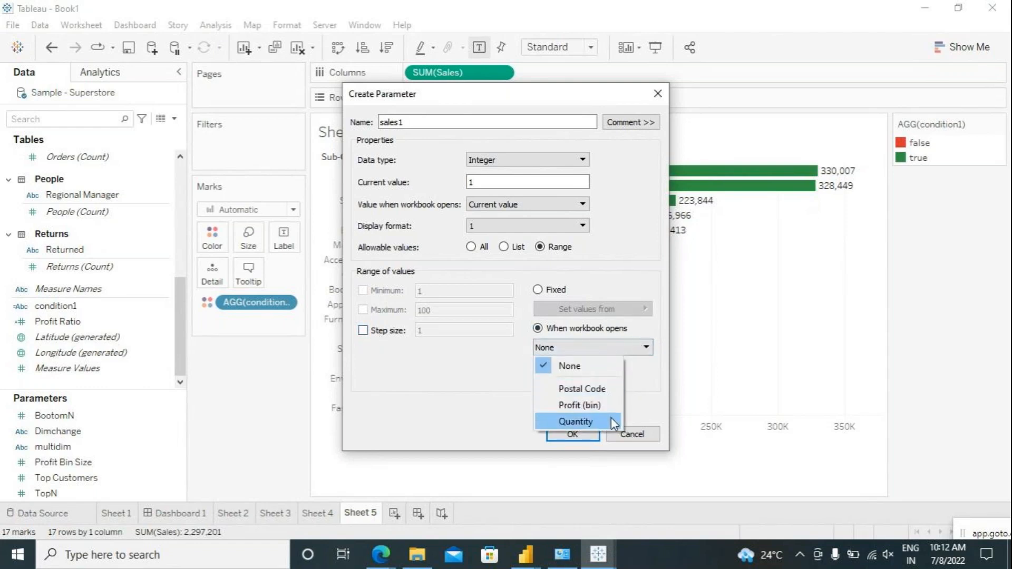
Set the range back to fixed values and enable its minimum, maximum and step size.
click(537, 290)
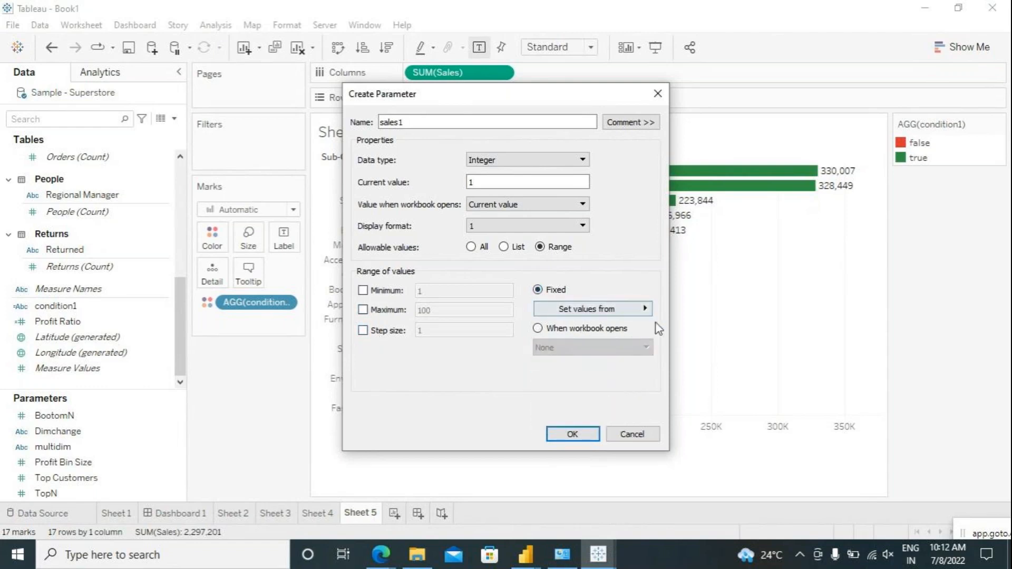
click(362, 290)
click(363, 309)
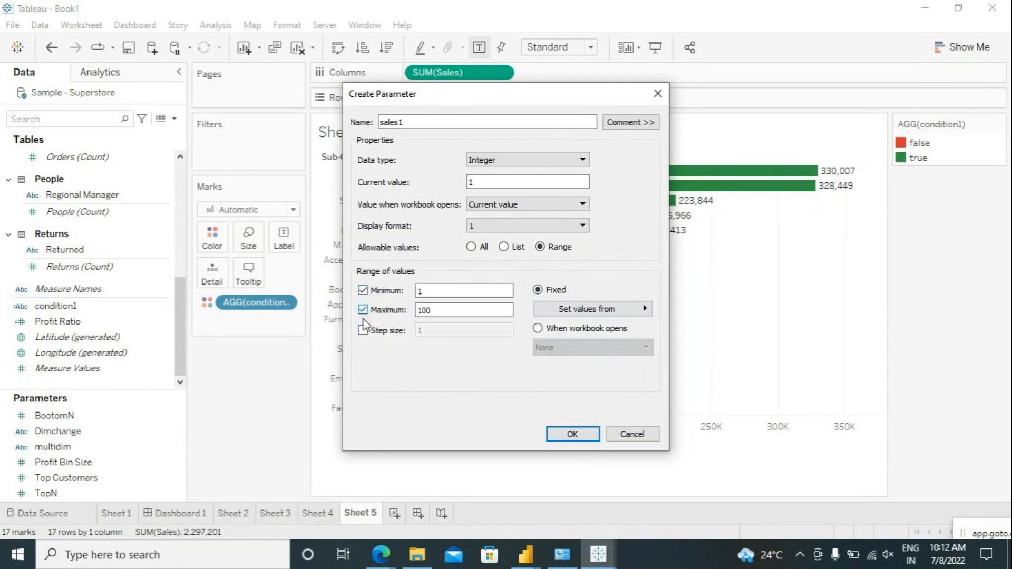
click(363, 331)
click(643, 310)
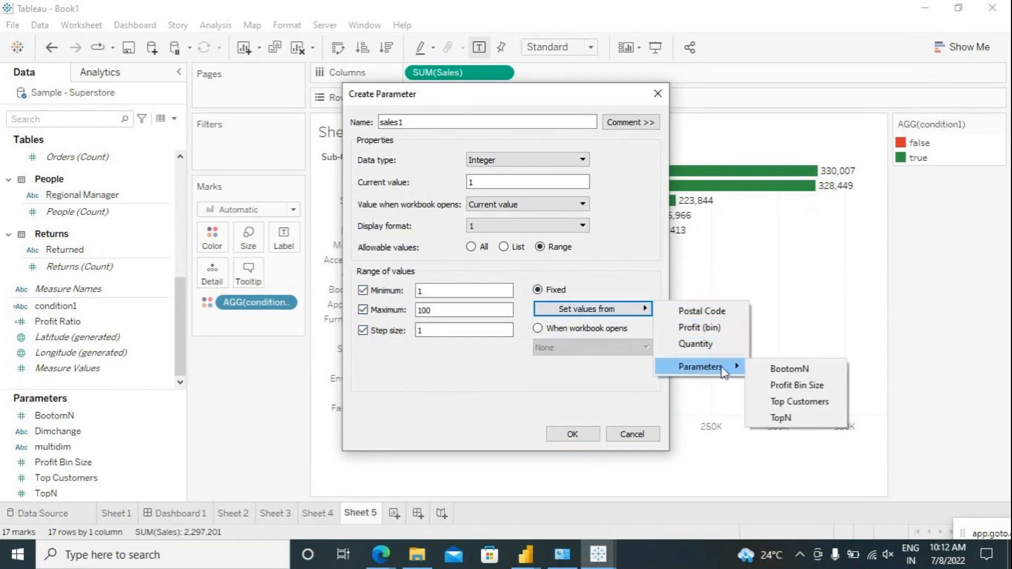
click(585, 378)
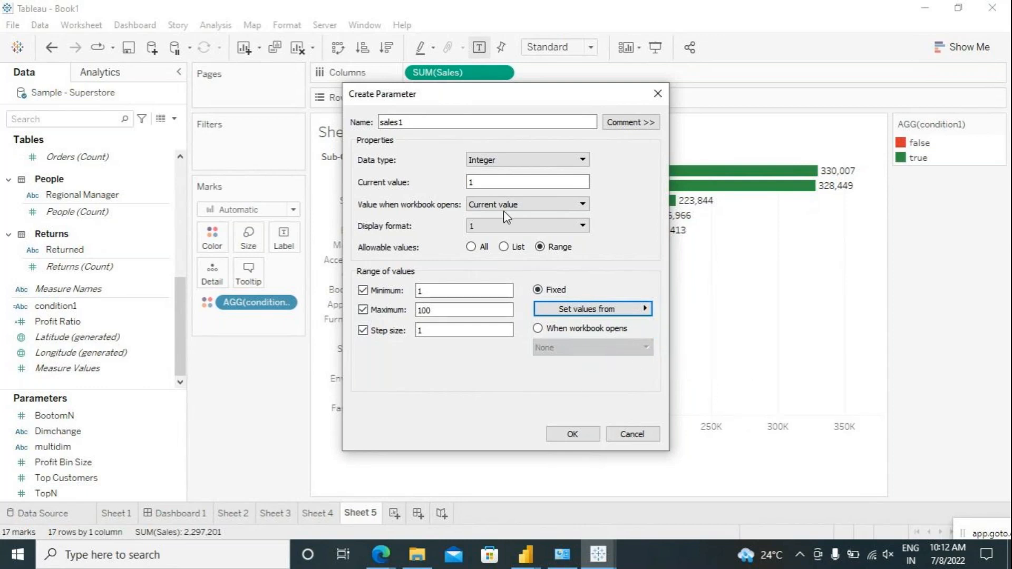
Switch the parameter's data type to Float and fill its range of values from the Sales field.
click(507, 158)
click(498, 171)
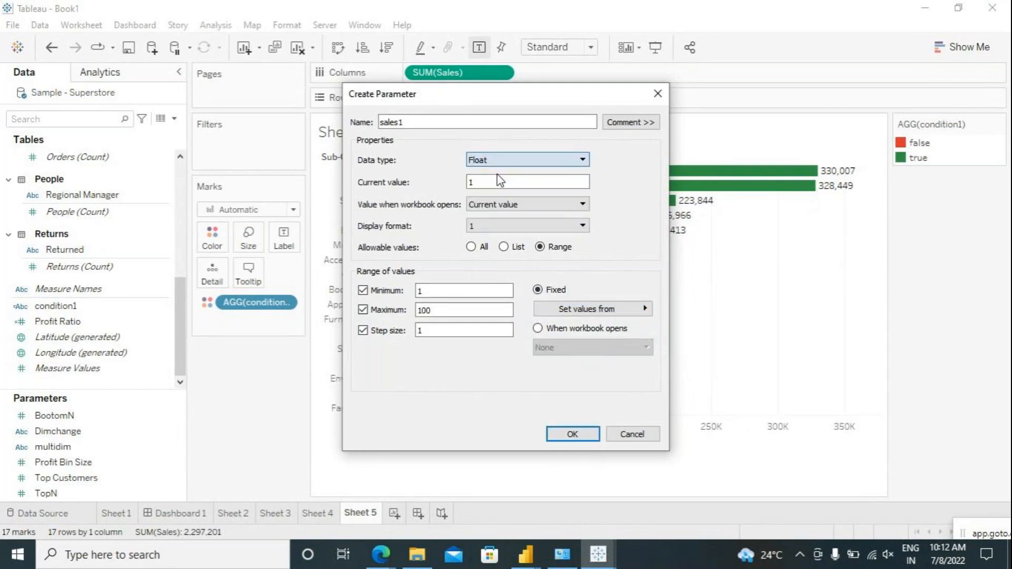
click(648, 313)
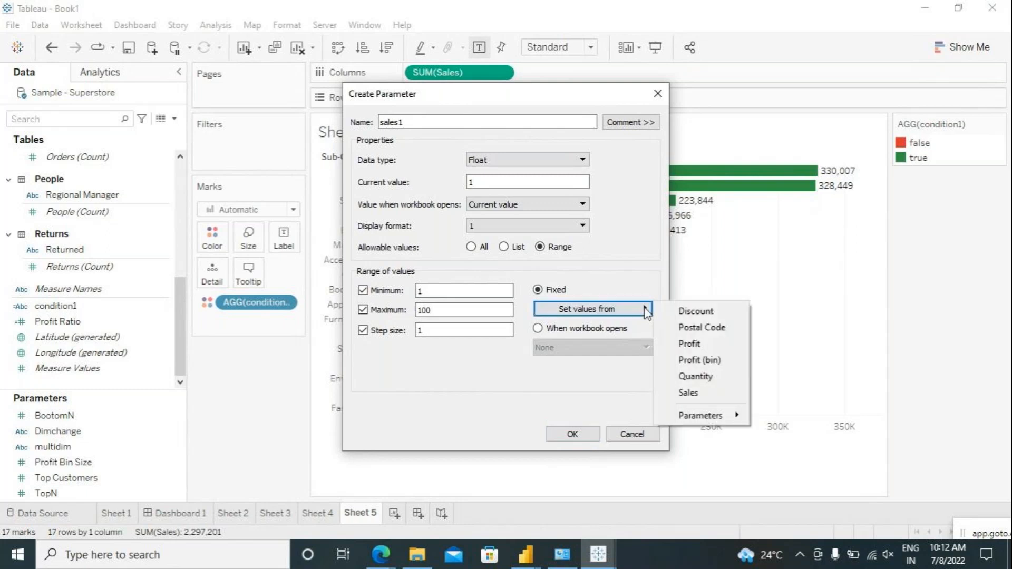
click(686, 393)
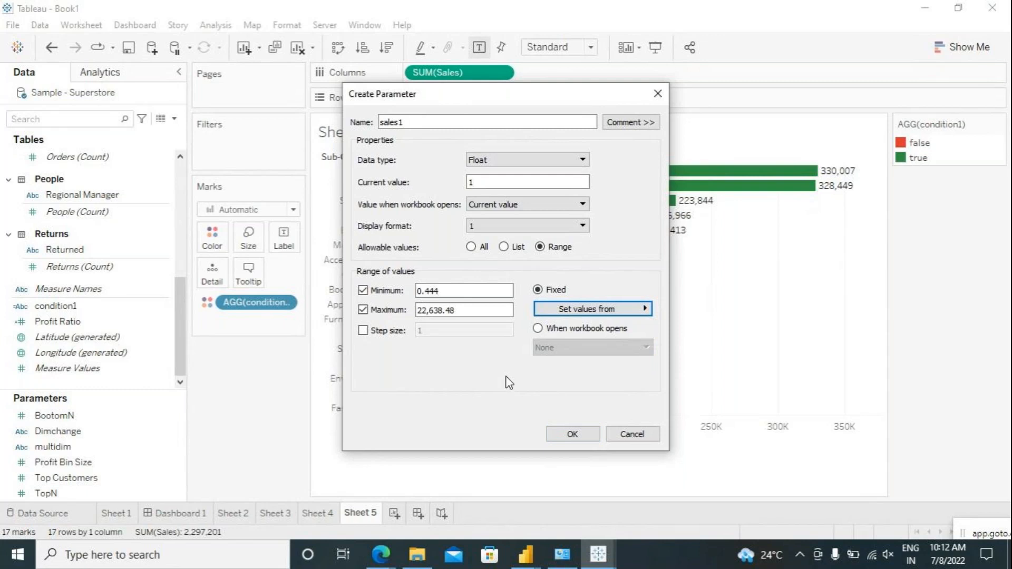
Examine the sales1 parameter's minimum and maximum values and the sources available for setting its range.
double_click(434, 293)
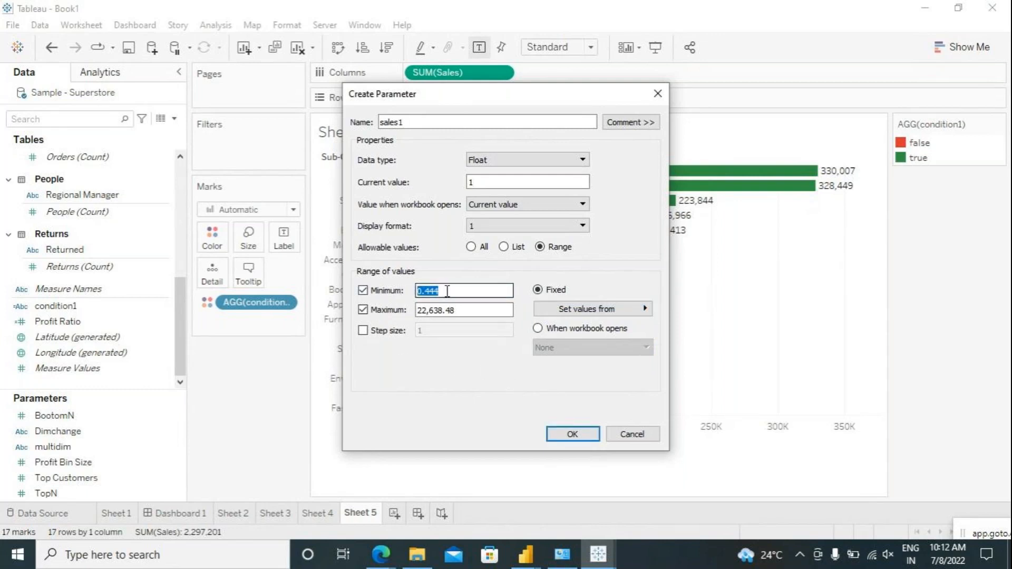
drag(462, 311, 414, 318)
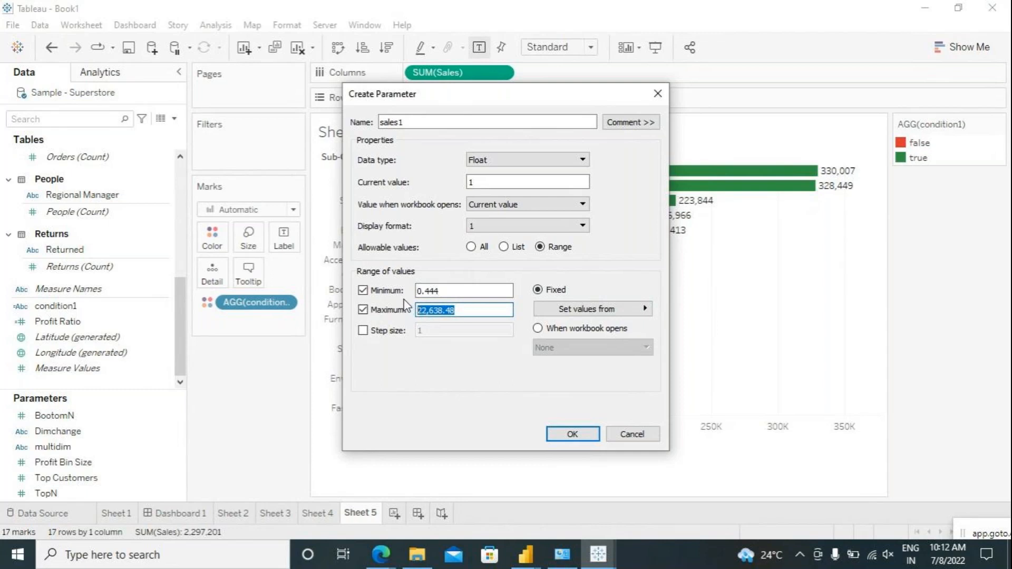
drag(451, 293, 412, 292)
drag(476, 310, 405, 312)
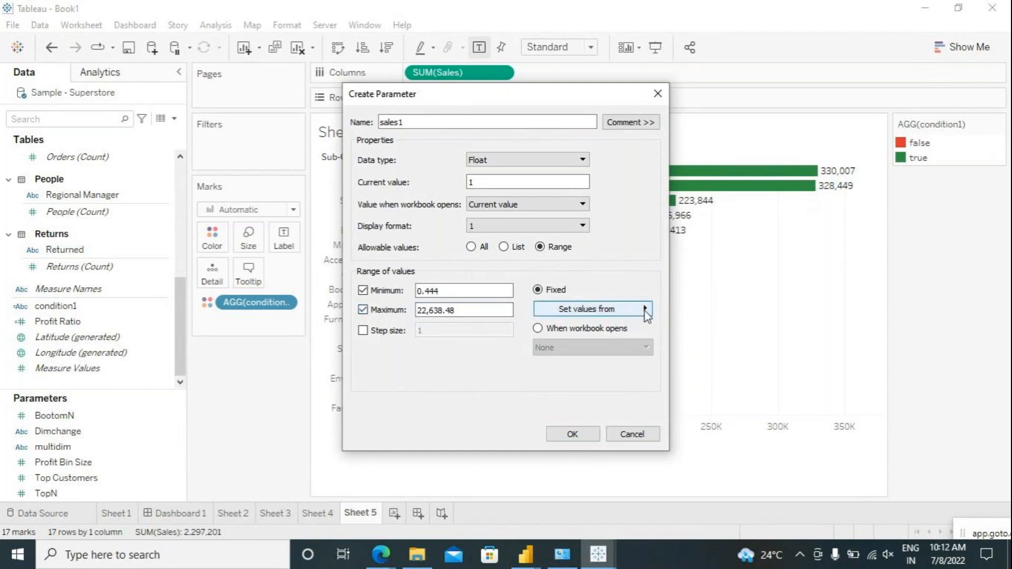
click(545, 314)
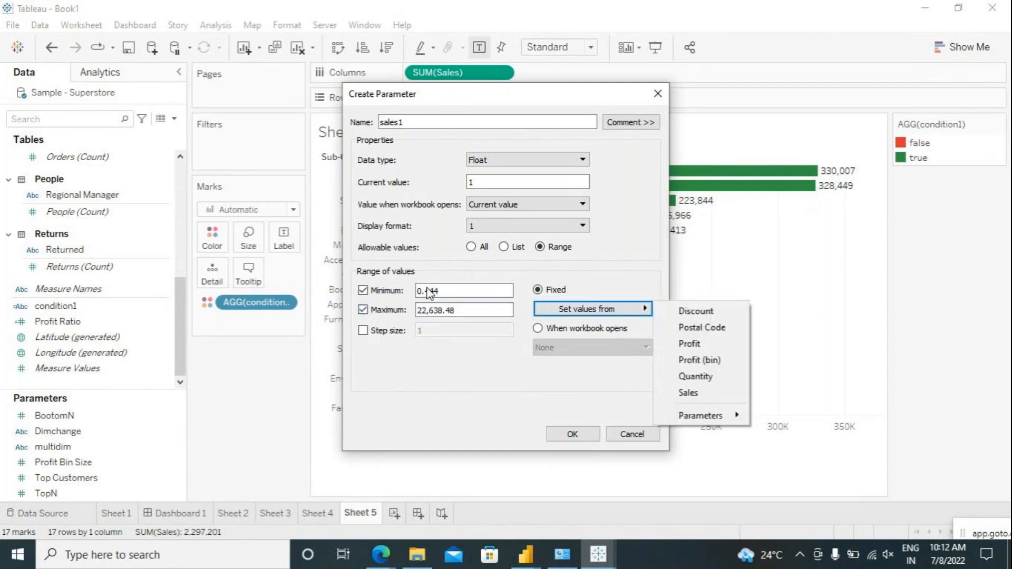
click(473, 93)
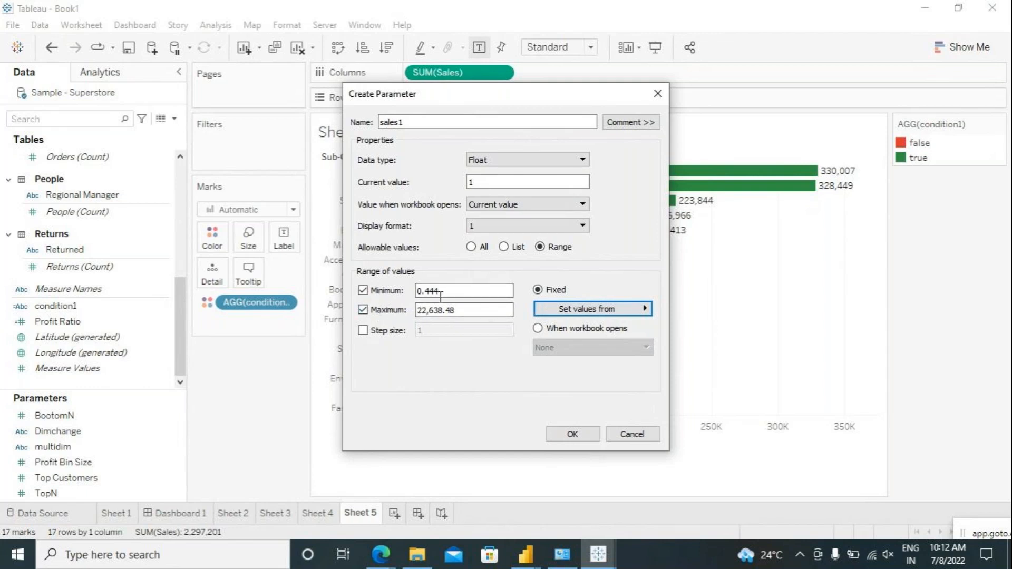
click(640, 314)
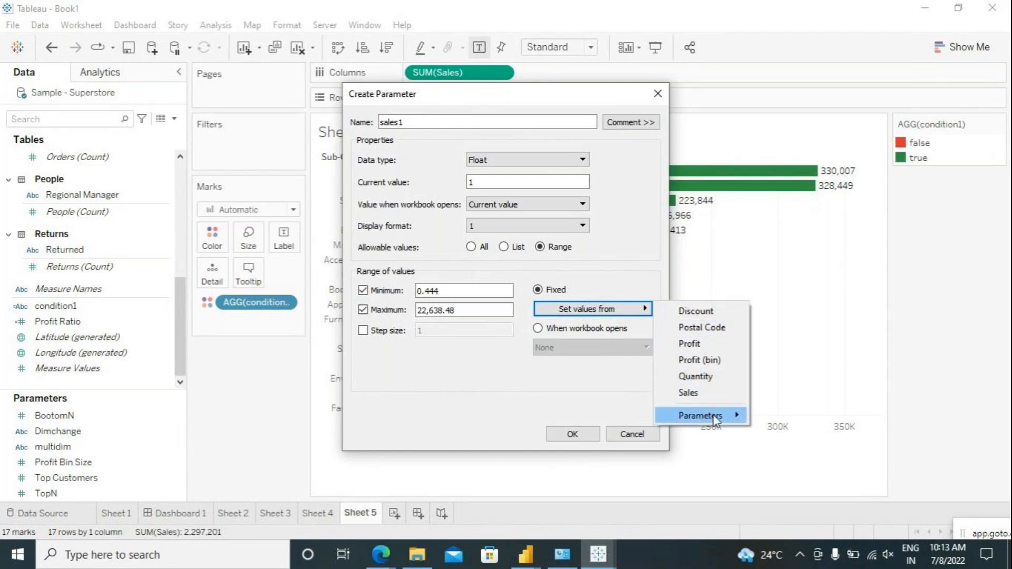
mouse_move(715, 420)
click(602, 398)
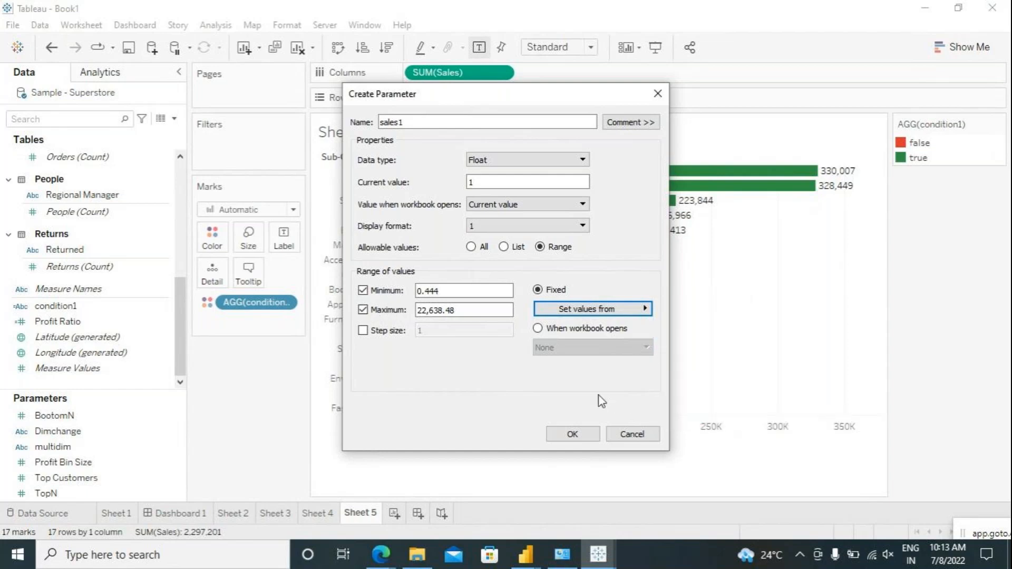
Set the sales1 parameter's range minimum to 1,000 and its maximum to 340,000.
click(441, 290)
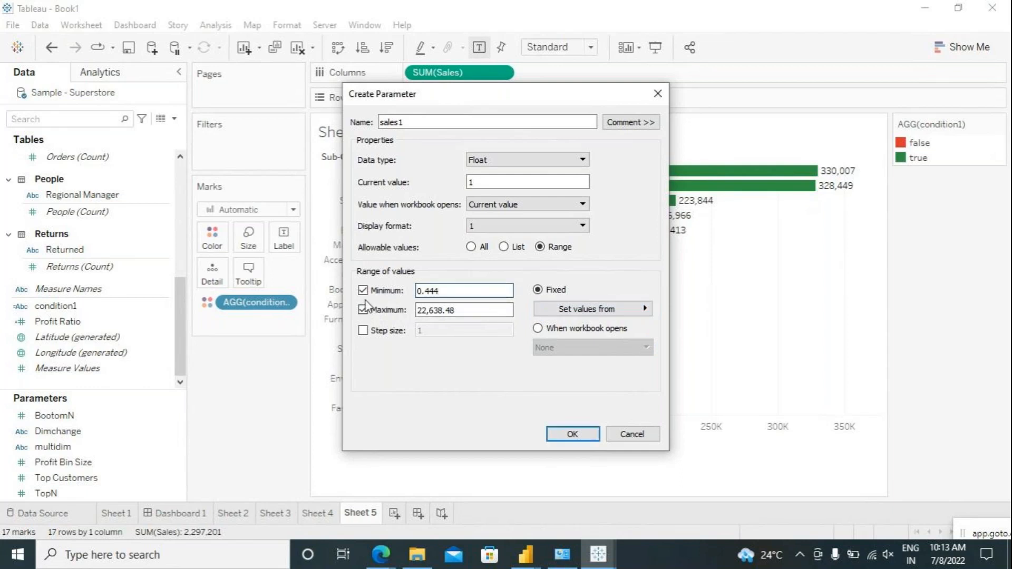
key(BackSpace)
key(BackSpace)
key(BackSpace)
key(Tab)
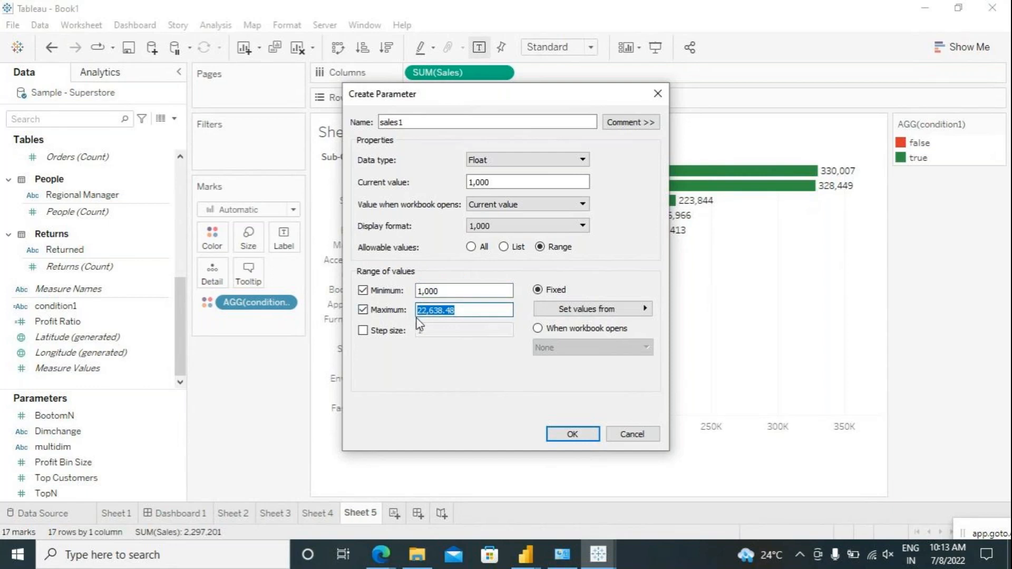
text(340000)
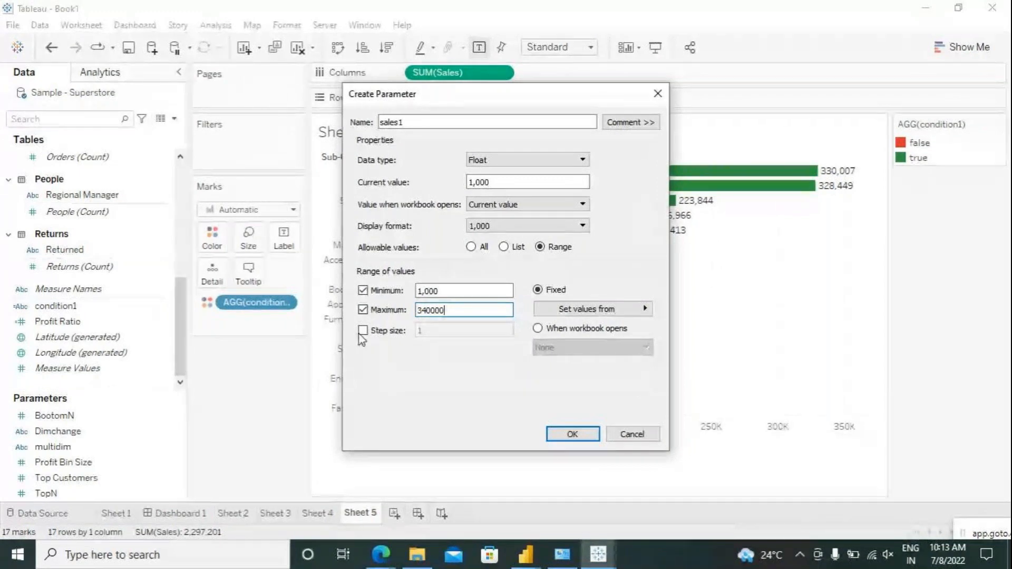
Enable a step size of 10,000 for the sales1 range and create the parameter.
click(362, 331)
click(429, 329)
double_click(427, 332)
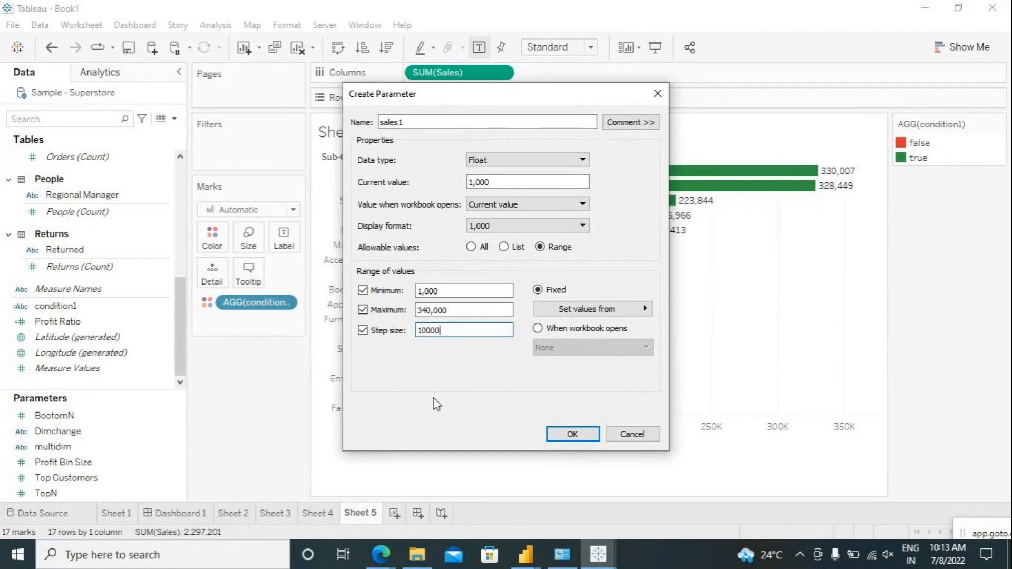
click(495, 181)
click(573, 433)
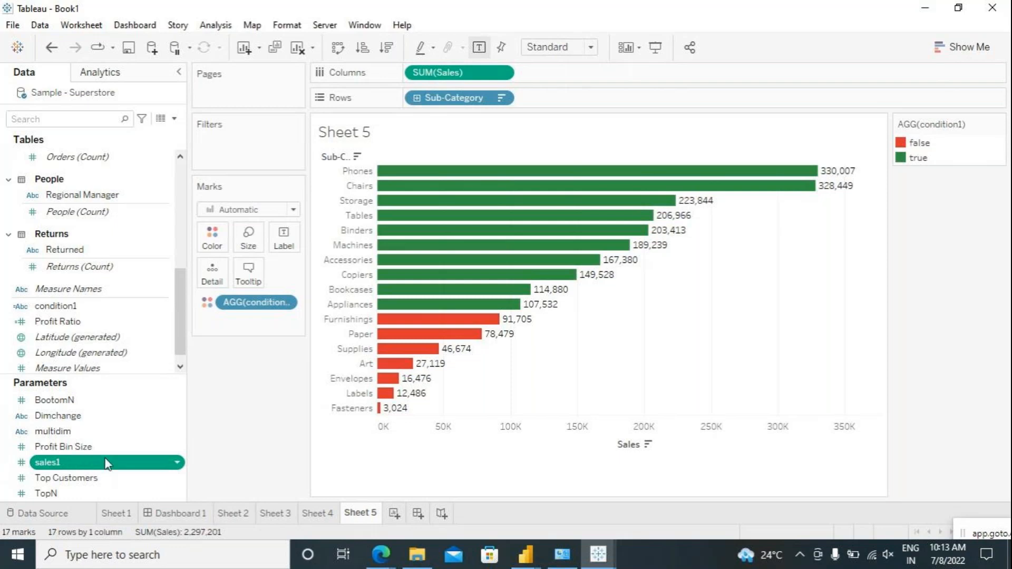
Show the sales1 parameter control on Sheet 5 and raise its value to 61,000, and further to 121,000.
click(177, 462)
click(211, 216)
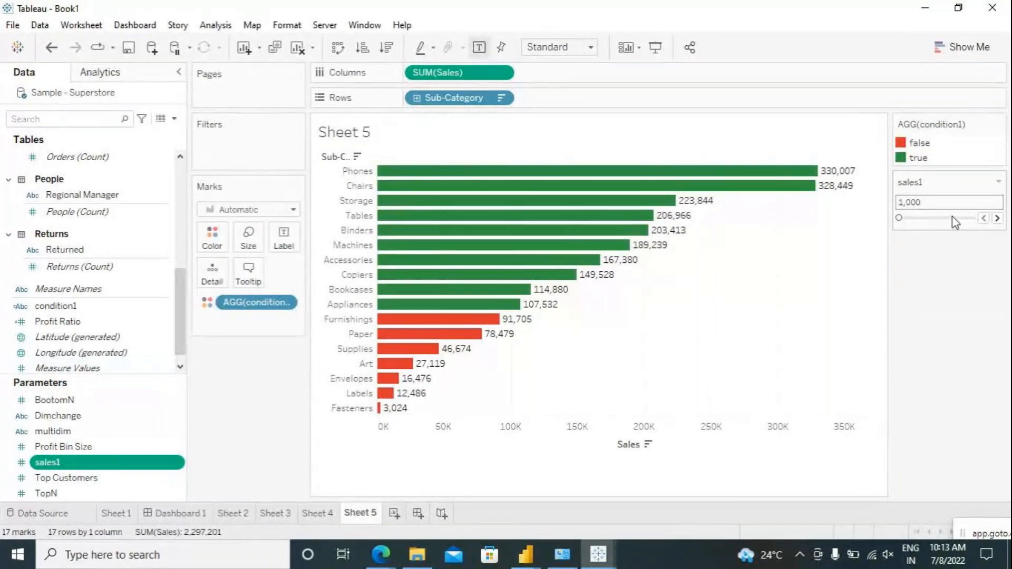
click(996, 218)
click(997, 217)
click(997, 218)
click(997, 218)
click(996, 218)
click(997, 218)
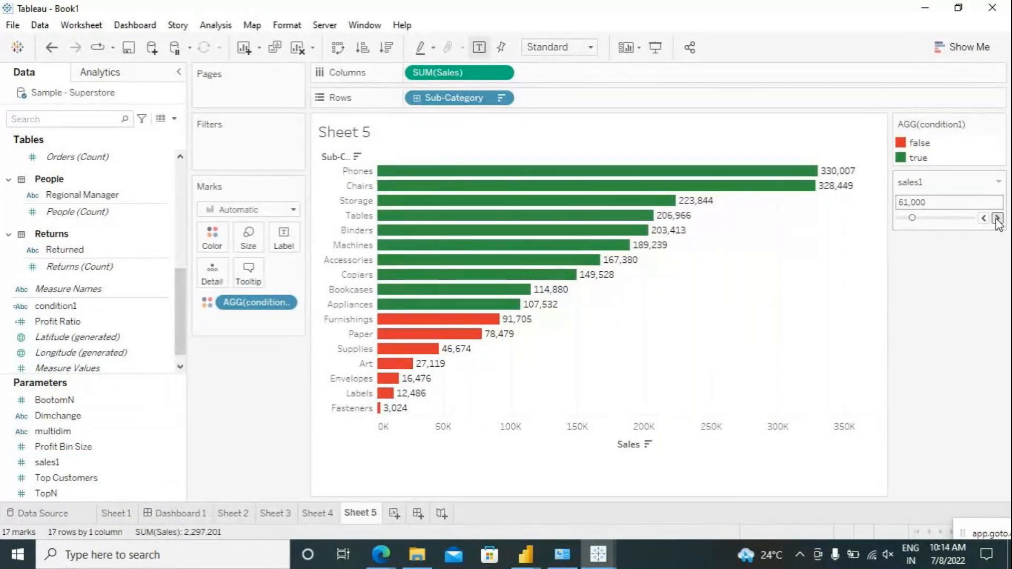
drag(920, 221, 926, 218)
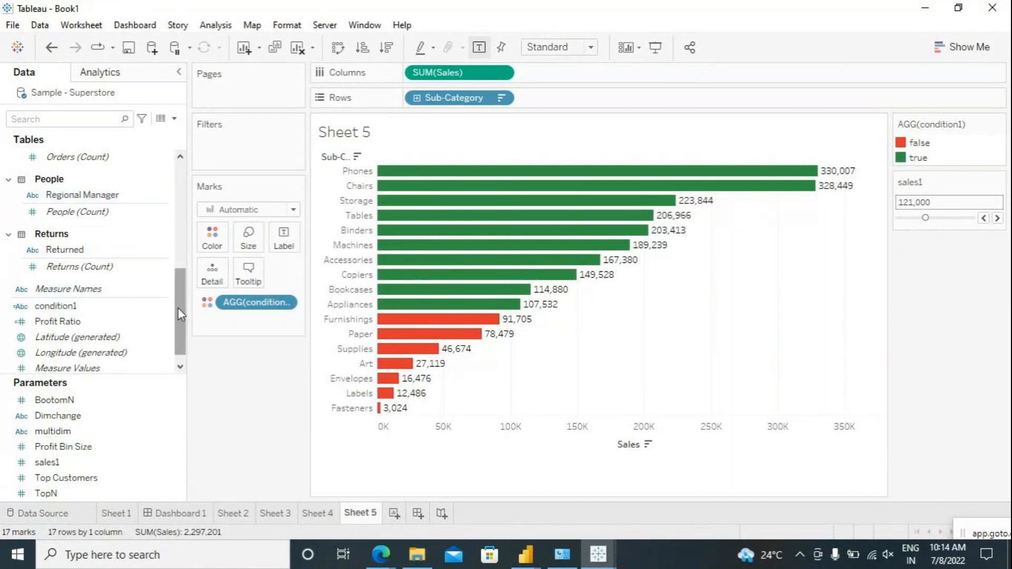
Edit the condition1 calculated field and replace the fixed 100000 threshold with the sales1 parameter.
scroll(179, 309, up, 5)
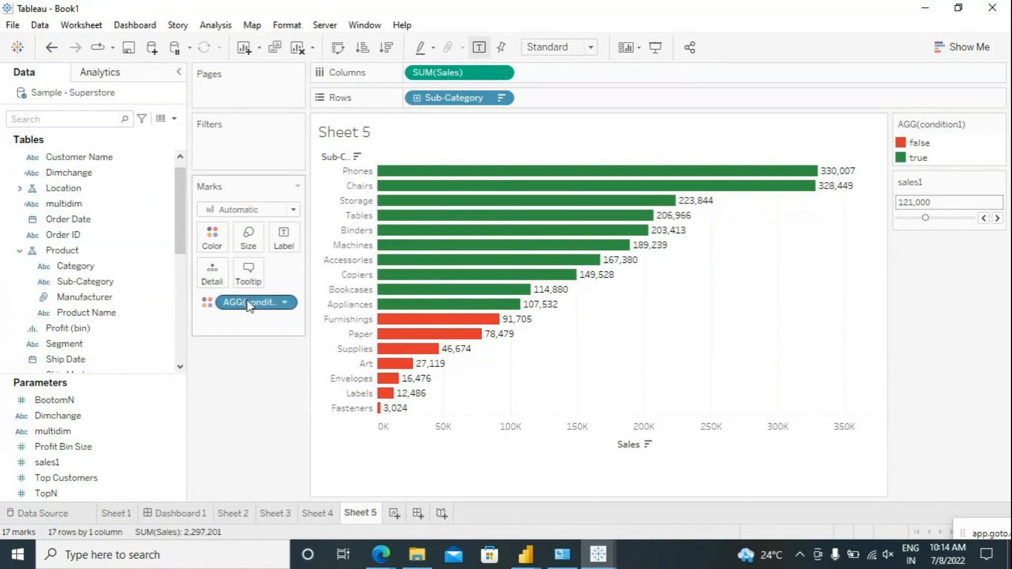
scroll(90, 270, up, 1)
scroll(90, 268, down, 8)
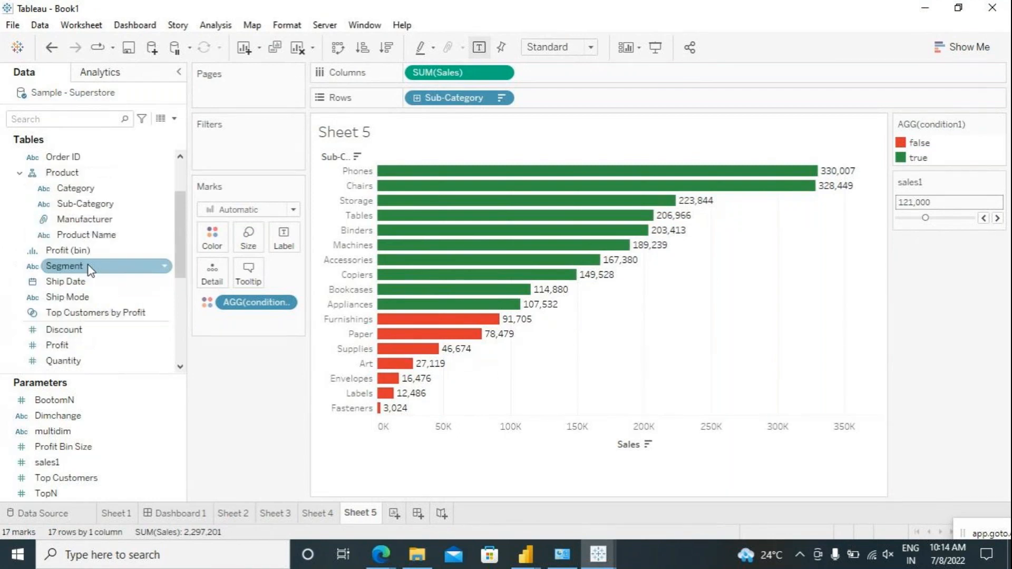
scroll(90, 261, down, 2)
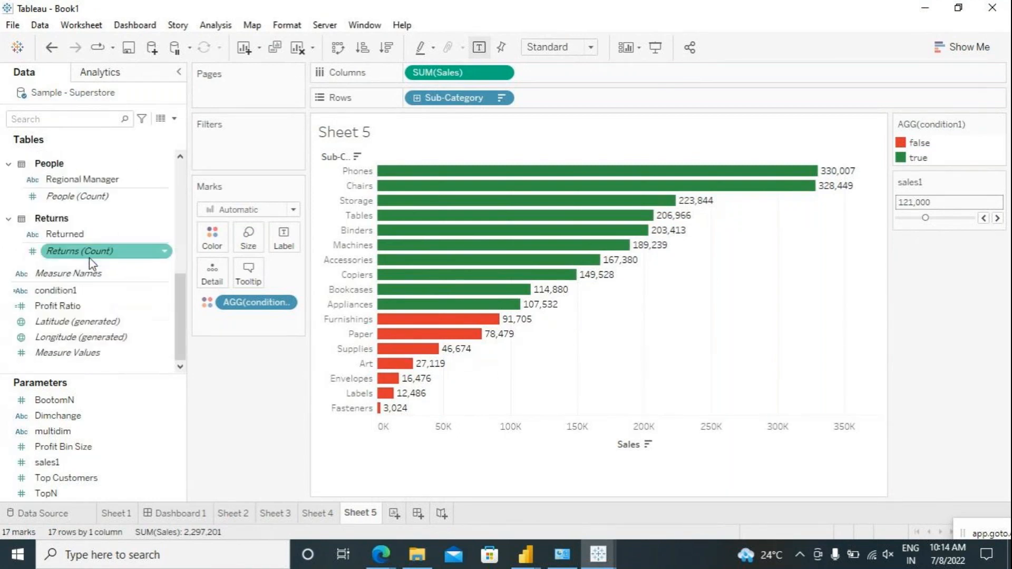
right_click(77, 292)
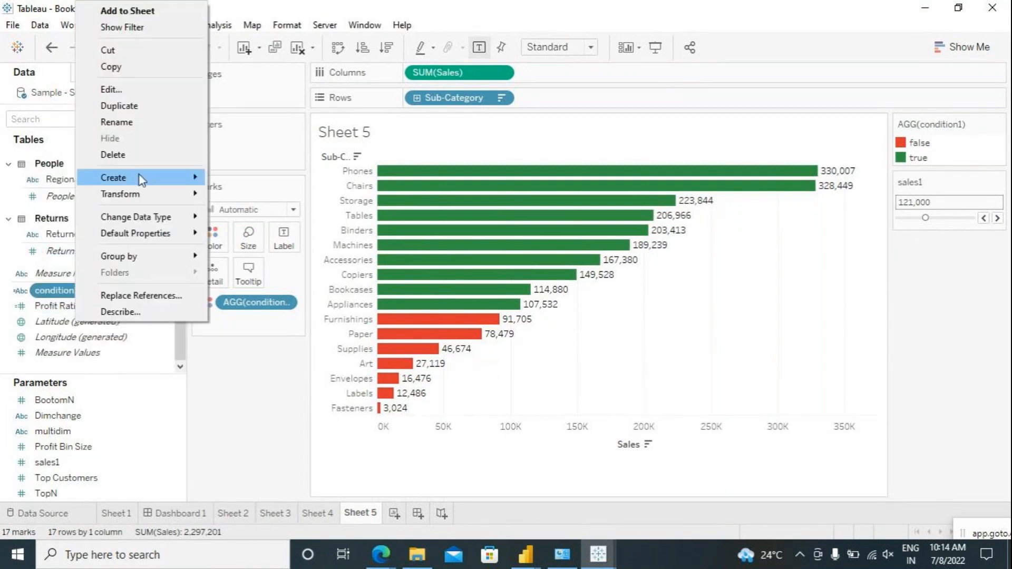
click(118, 89)
drag(293, 153, 432, 191)
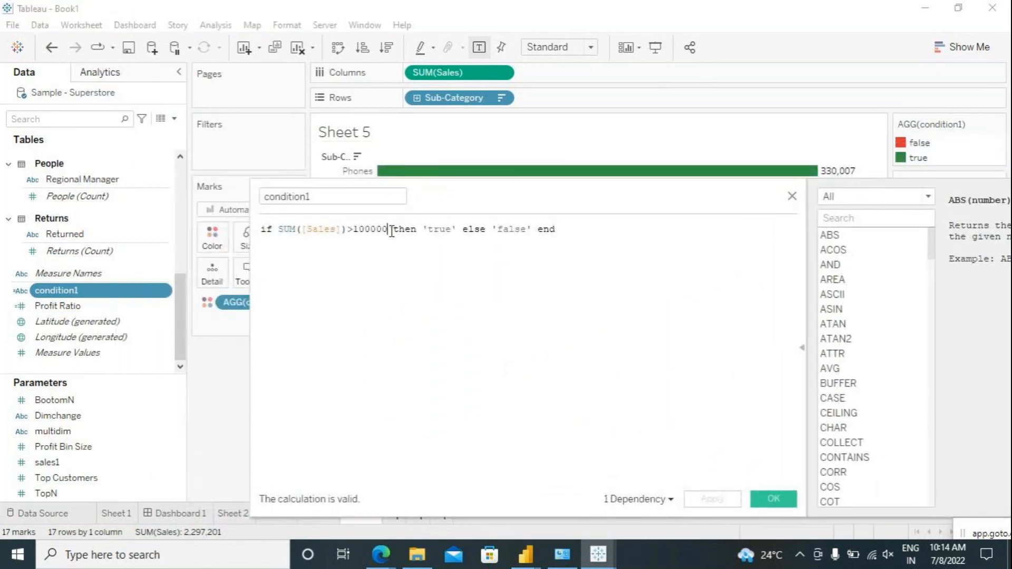
drag(388, 230, 354, 233)
key(BackSpace)
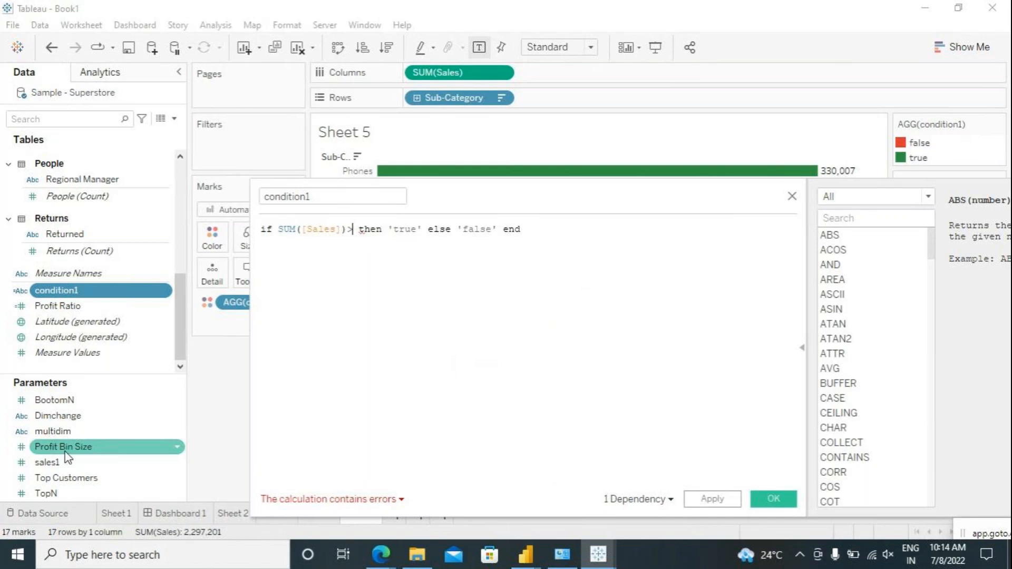
mouse_move(43, 463)
mouse_down()
mouse_move(108, 457)
mouse_move(36, 462)
mouse_up()
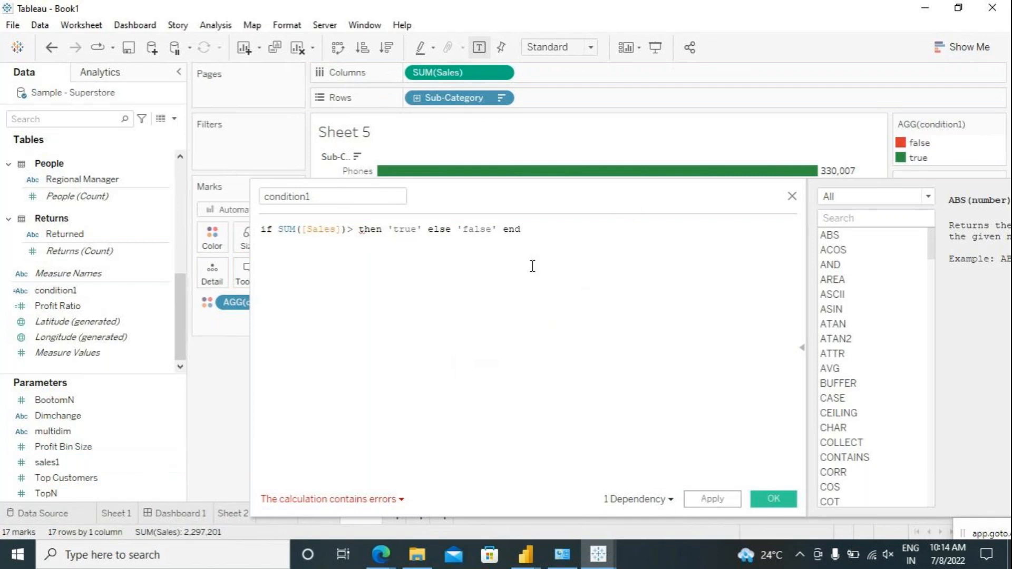
drag(636, 199, 649, 162)
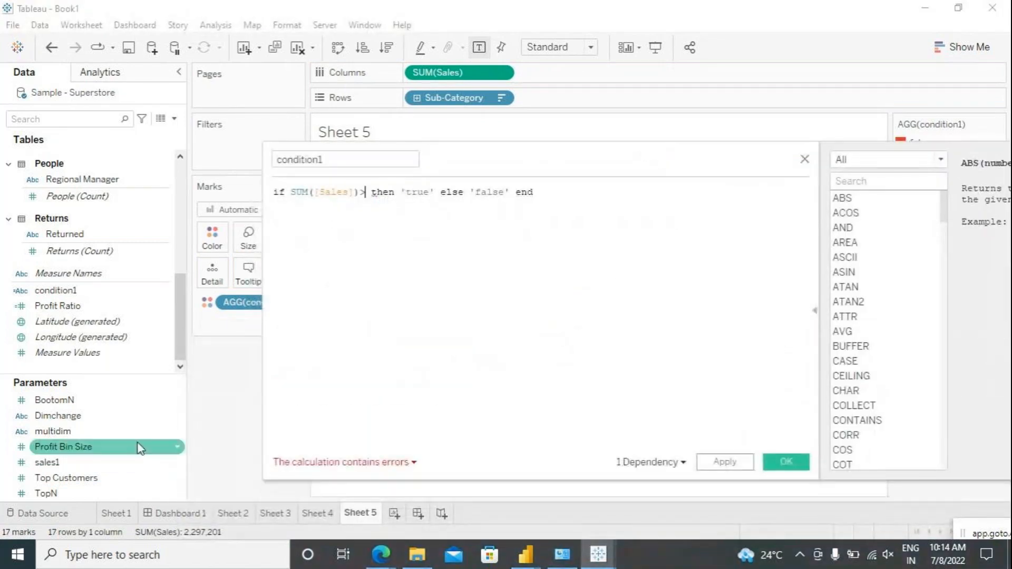
drag(48, 463, 369, 208)
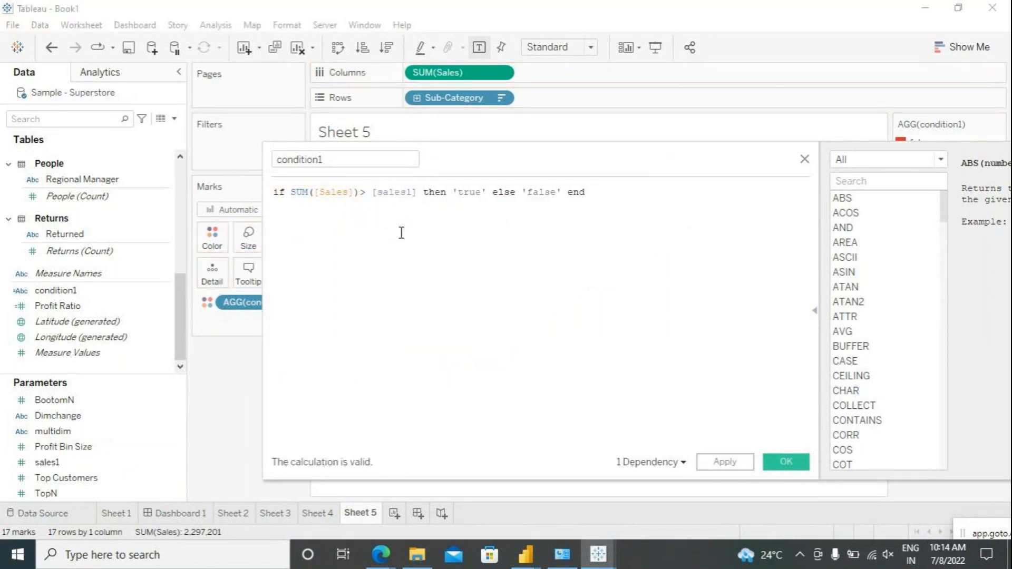
Add the comment "//sales 1 means the value in the parameter selection" on a new line below the condition1 formula.
click(600, 194)
key(Return)
text(//sales)
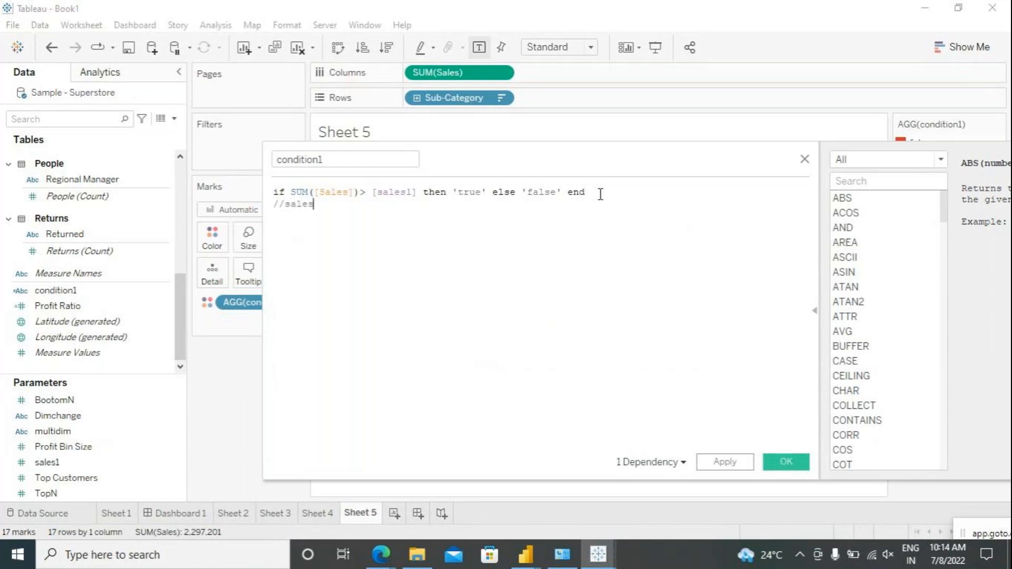
text( 1 means the value in the par)
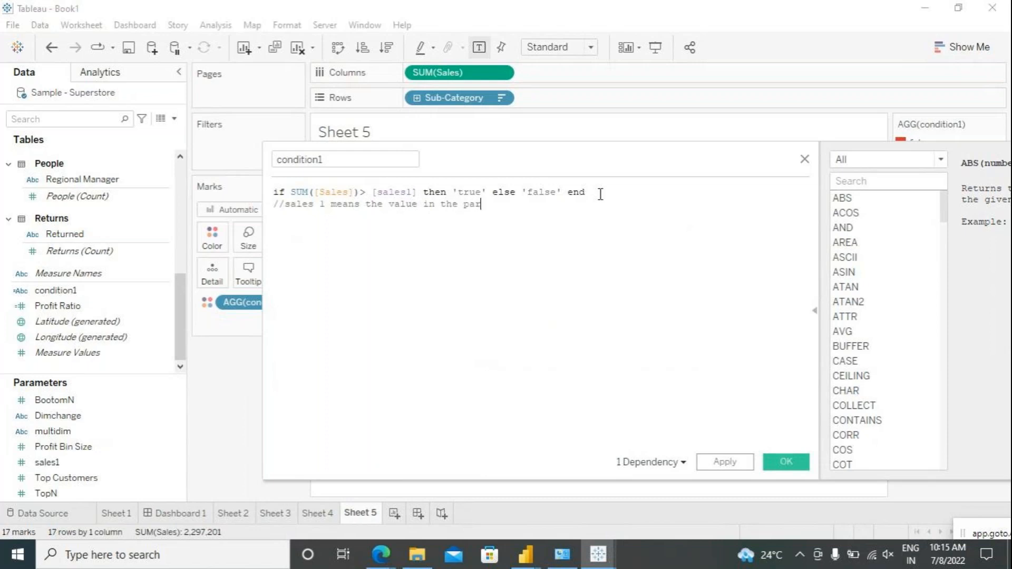
text(ameter selection)
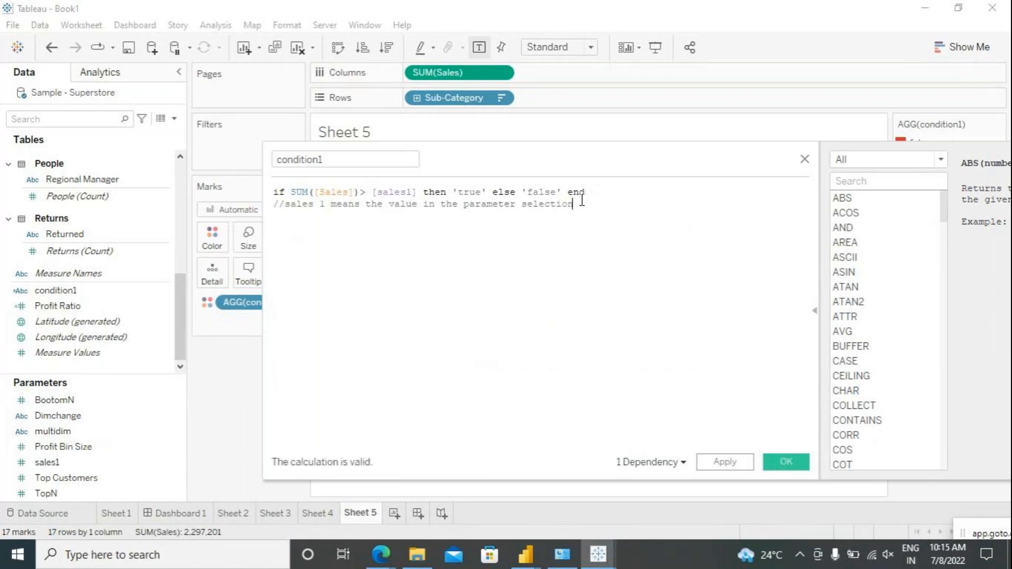
Check the sales1 reference against its parameter control, and apply and save the condition1 calculation.
drag(416, 192, 371, 191)
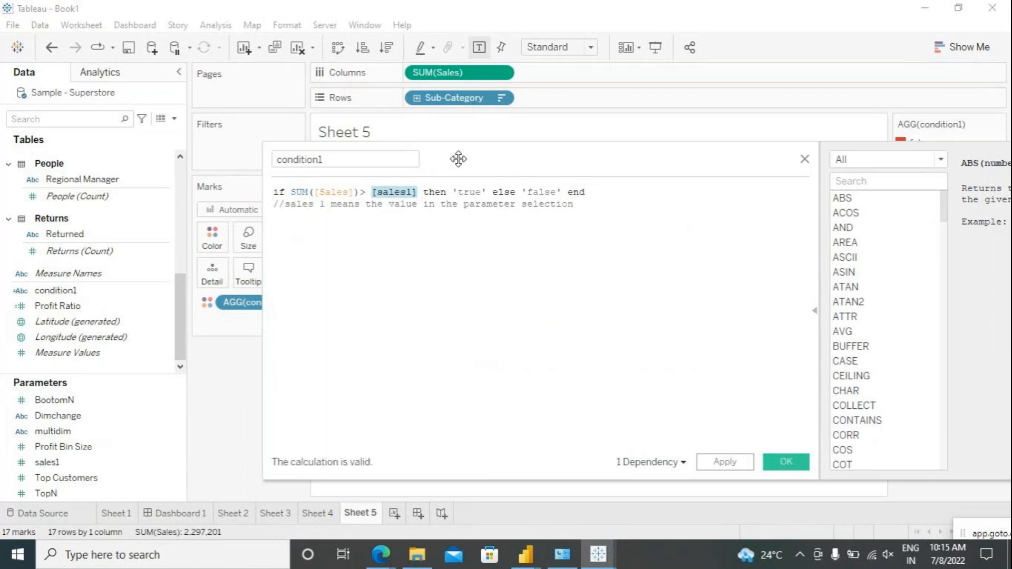
drag(458, 159, 441, 239)
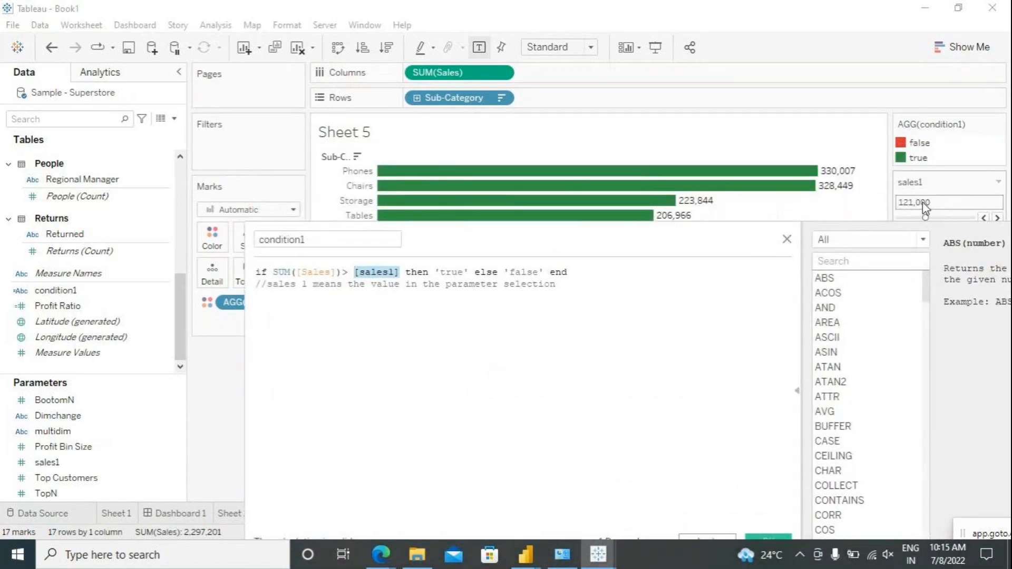
drag(460, 247, 408, 119)
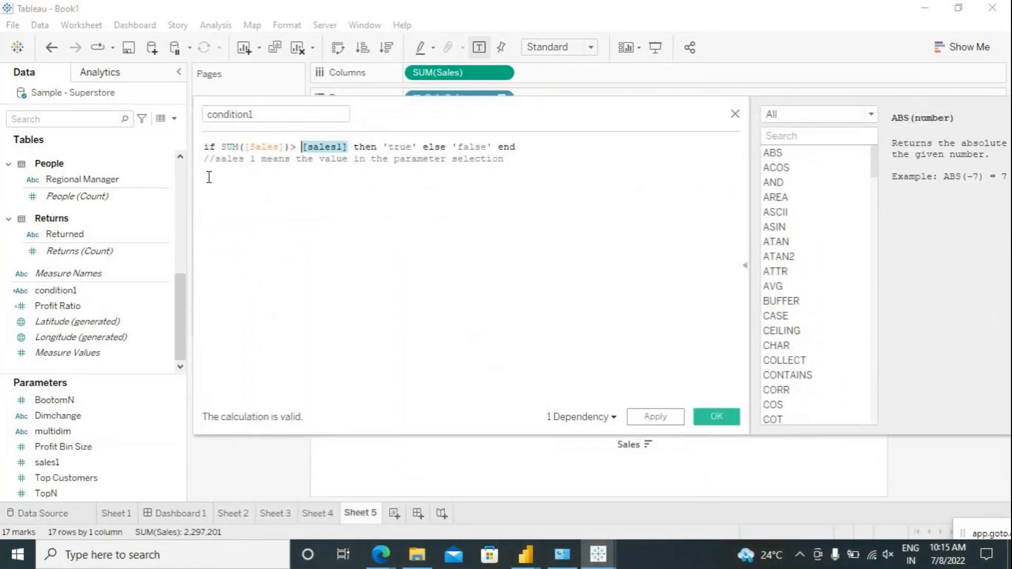
click(665, 419)
click(715, 417)
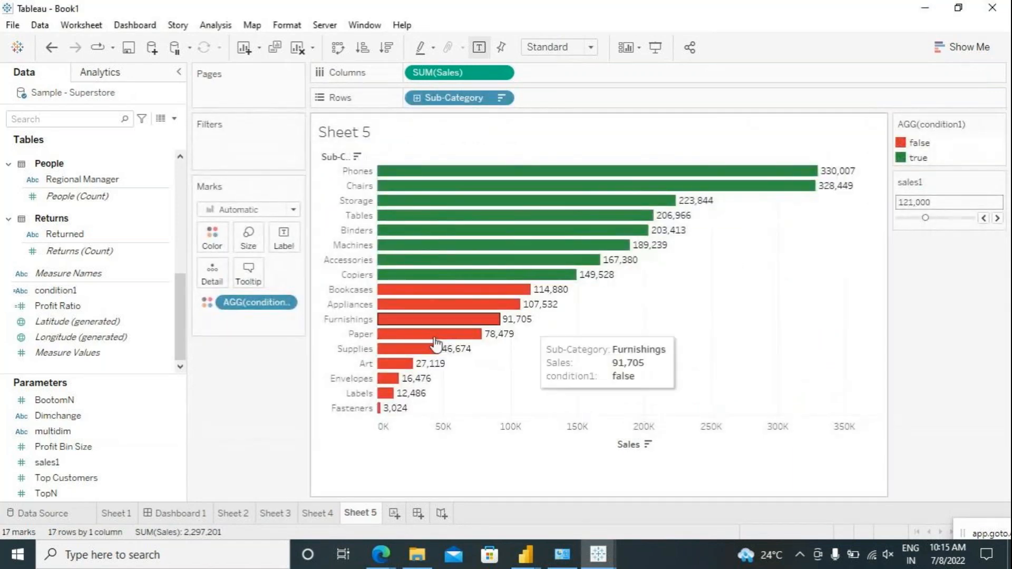
Test the bar coloring with sales1 at 291,000, 301,000 and 21,000, and leave the parameter at 151,000.
drag(924, 218, 964, 218)
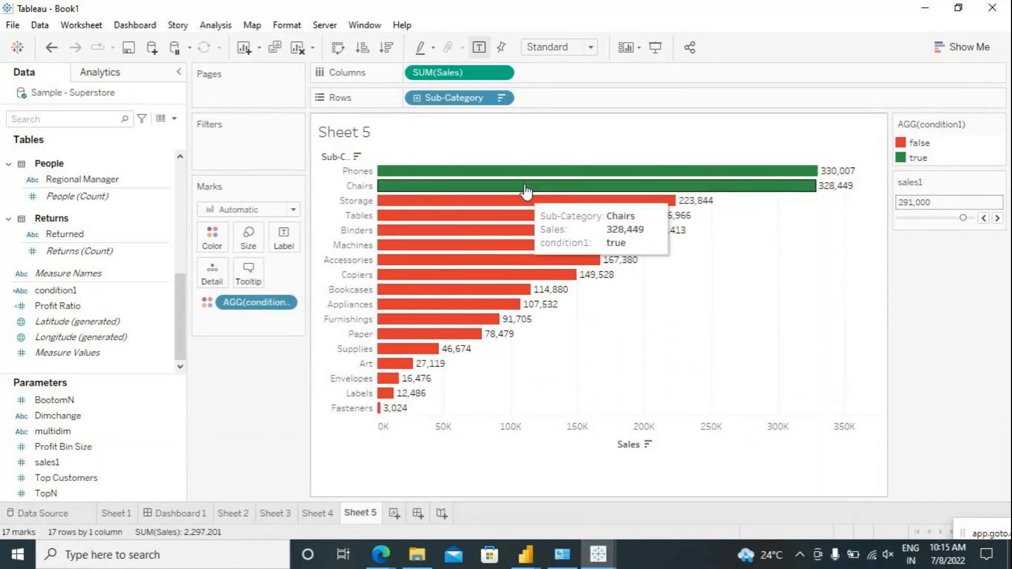
click(966, 218)
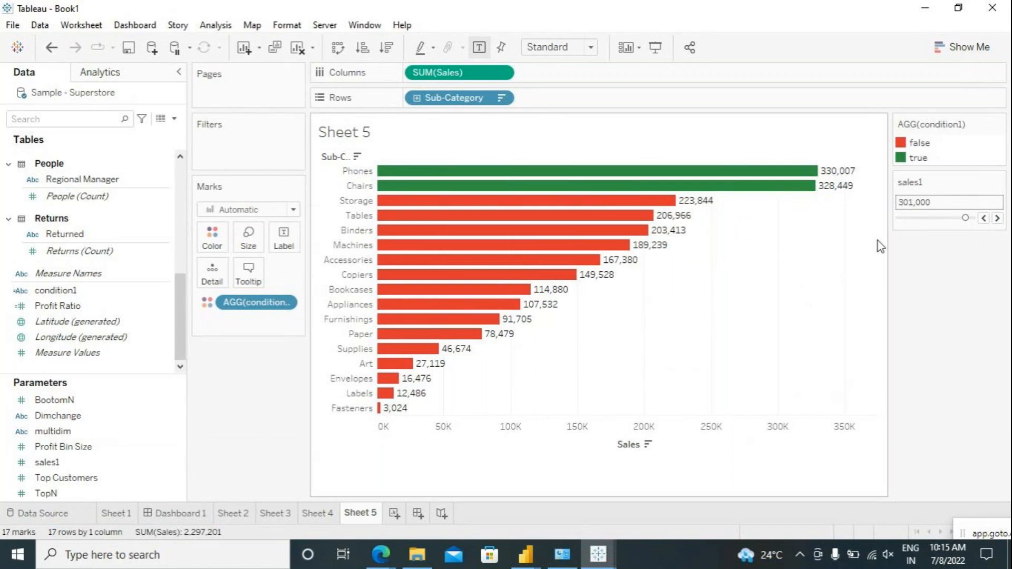
drag(964, 218, 905, 237)
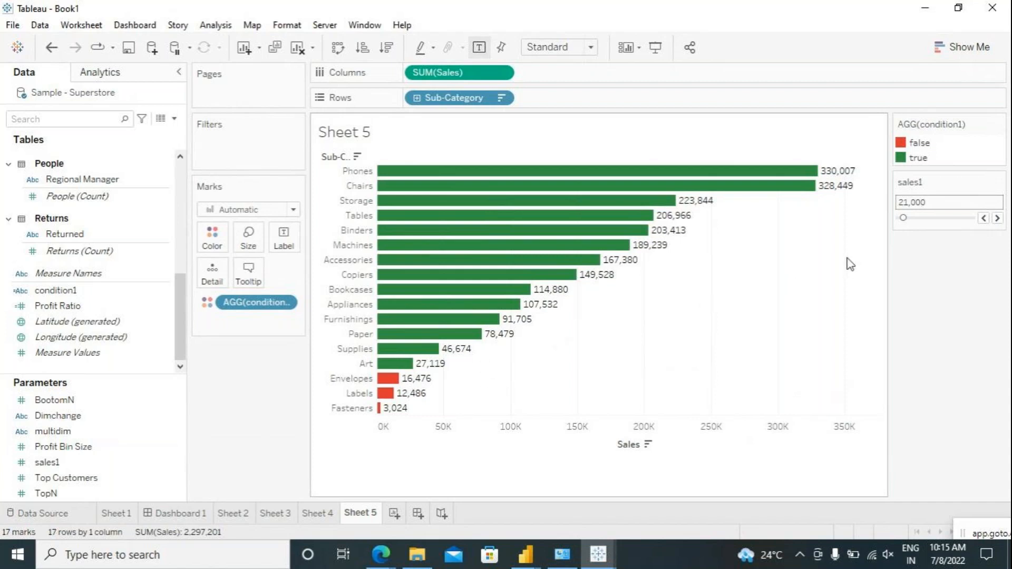
mouse_move(930, 222)
mouse_down()
mouse_move(953, 226)
mouse_move(932, 221)
mouse_up()
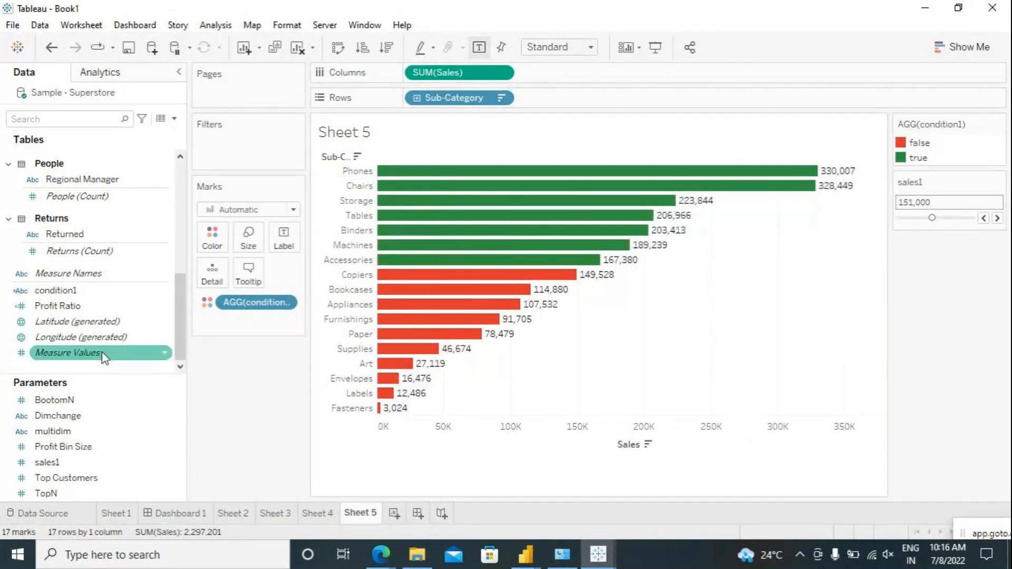
Review the condition1 calculated field's formula and comment, and close the calculation editor.
right_click(90, 291)
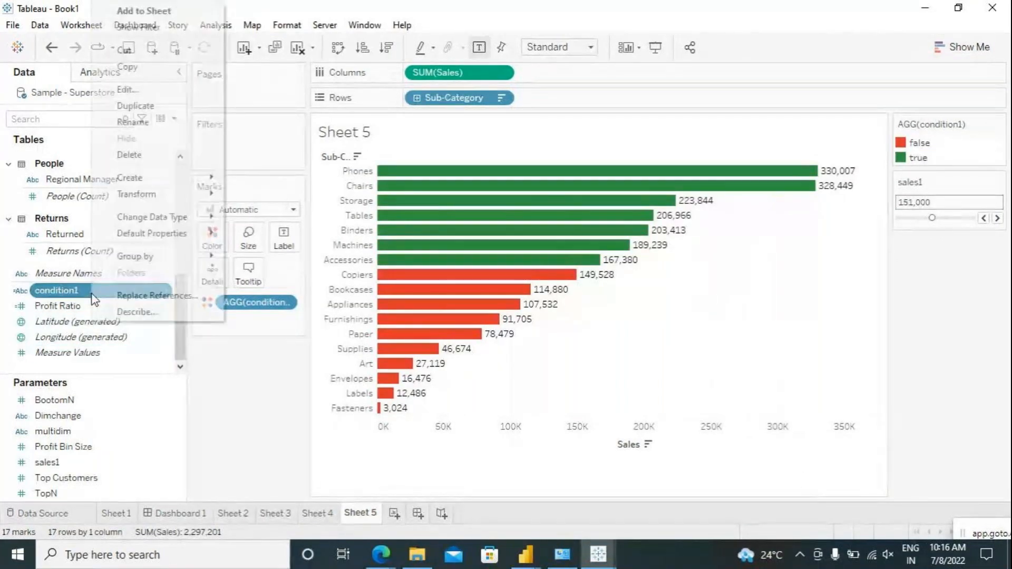
click(126, 90)
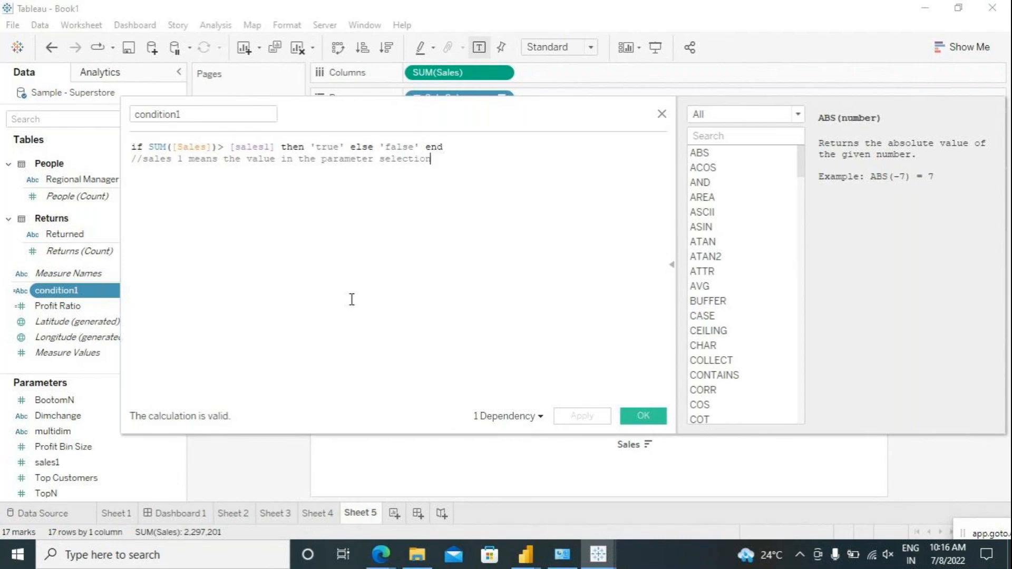
click(641, 416)
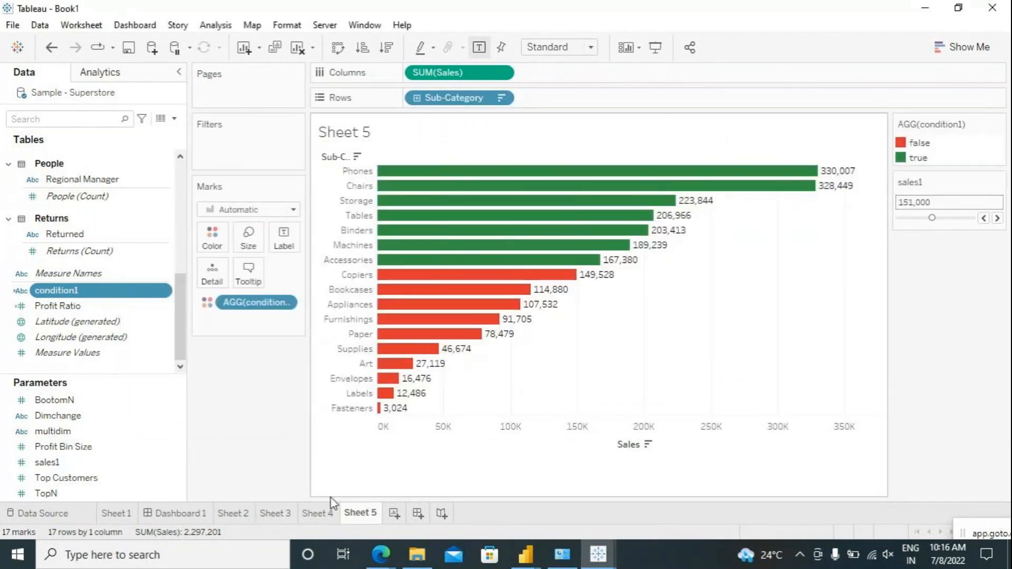
Review the parameter-driven charts on Sheets 2 through 5, finishing on Sheet 3.
click(227, 513)
click(274, 514)
click(315, 513)
click(350, 514)
click(316, 514)
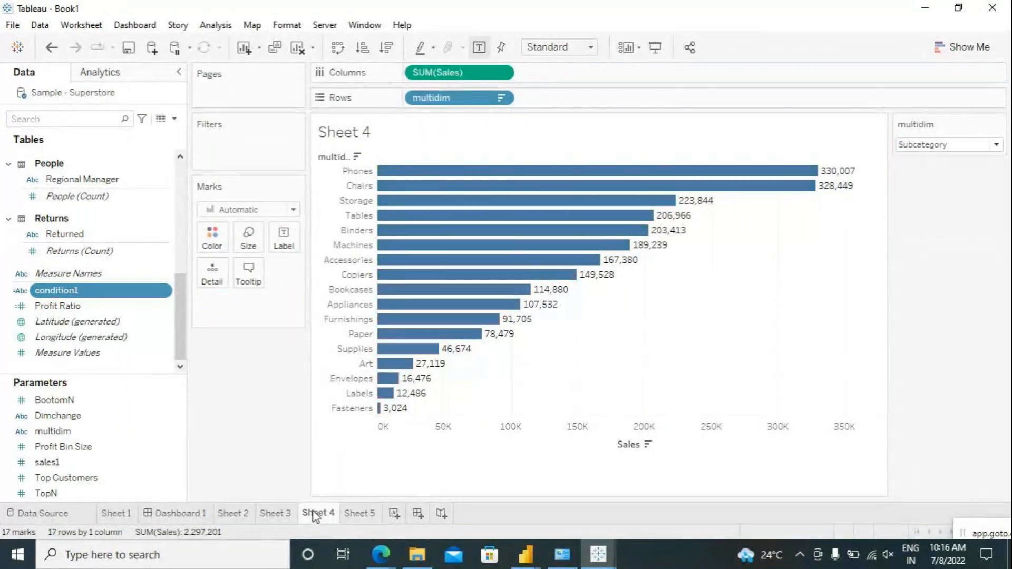
click(273, 513)
click(233, 515)
click(273, 514)
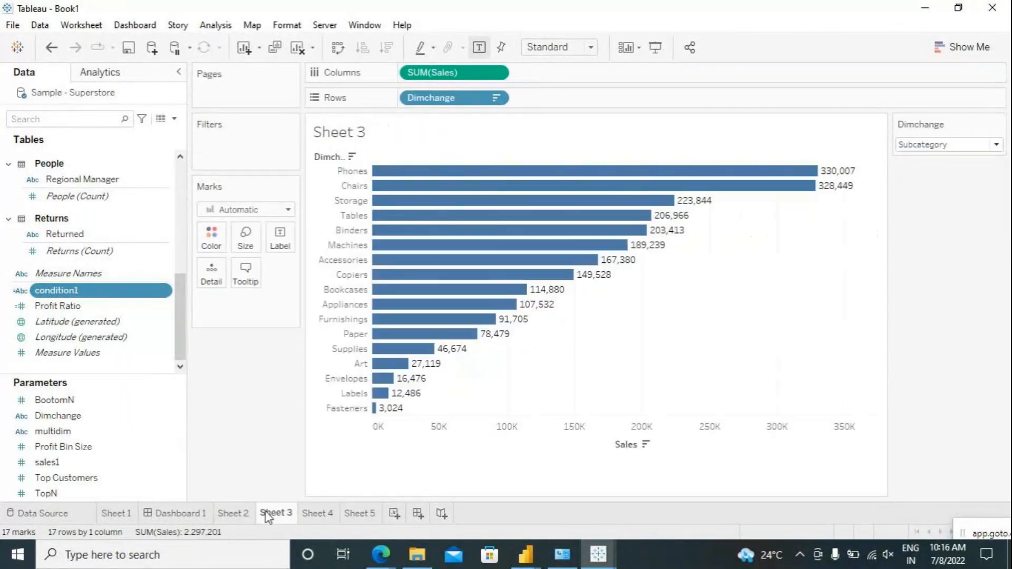
click(318, 514)
click(351, 515)
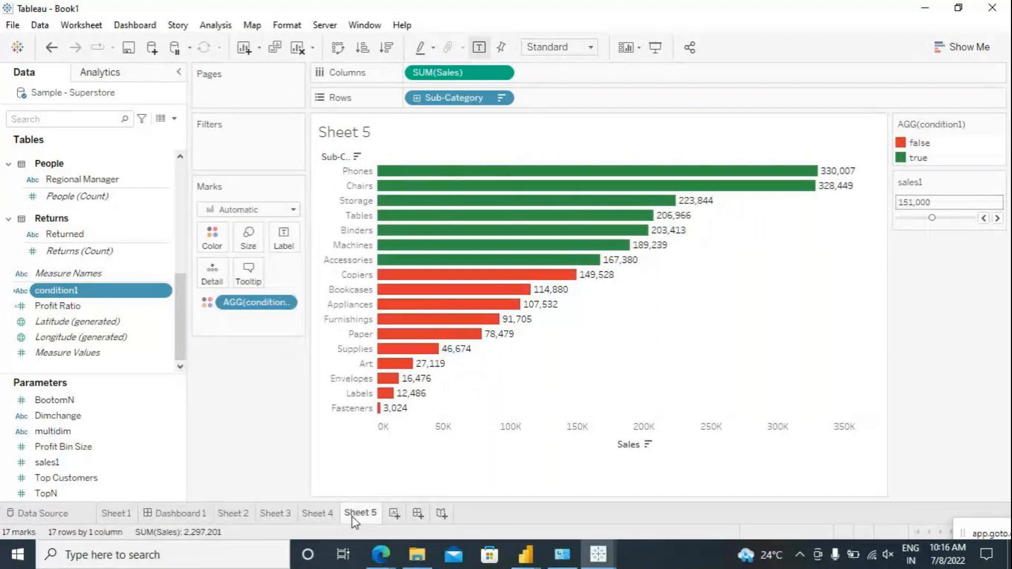
click(318, 517)
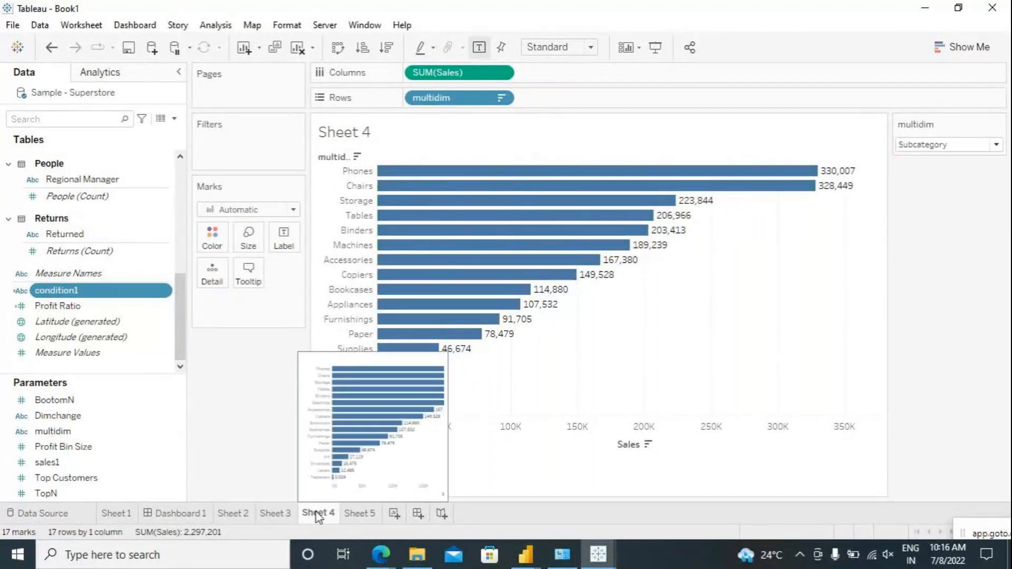
mouse_move(291, 516)
click(247, 514)
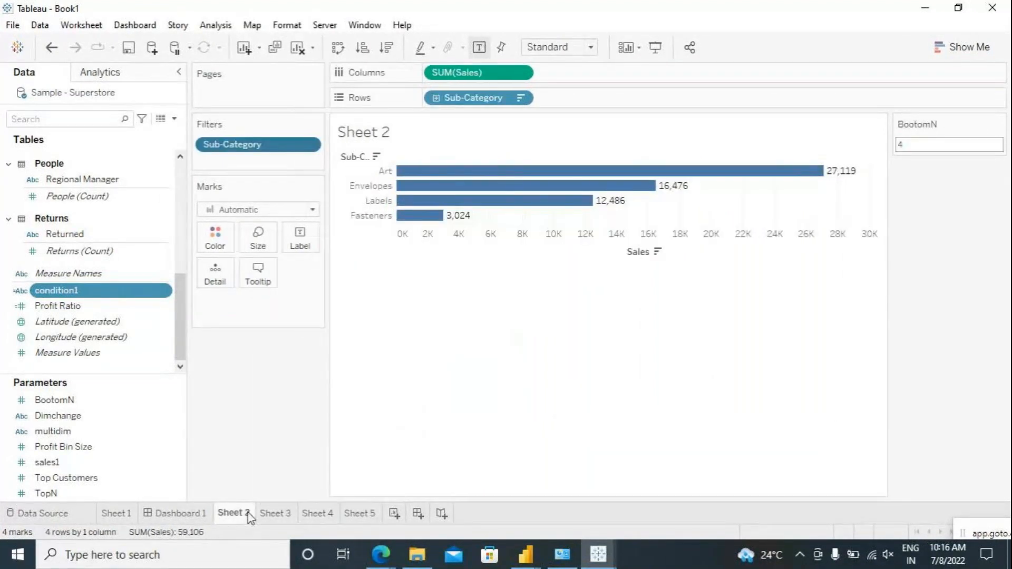
click(274, 515)
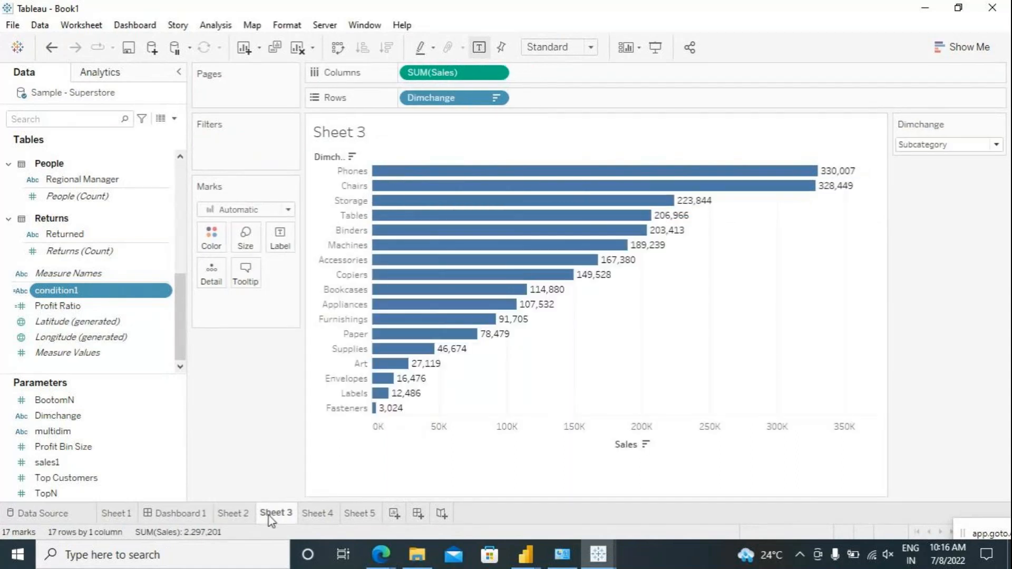
Try the Dimchange parameter's Category and Subcategory options on Sheet 3, and leave it at Category.
click(951, 148)
click(941, 160)
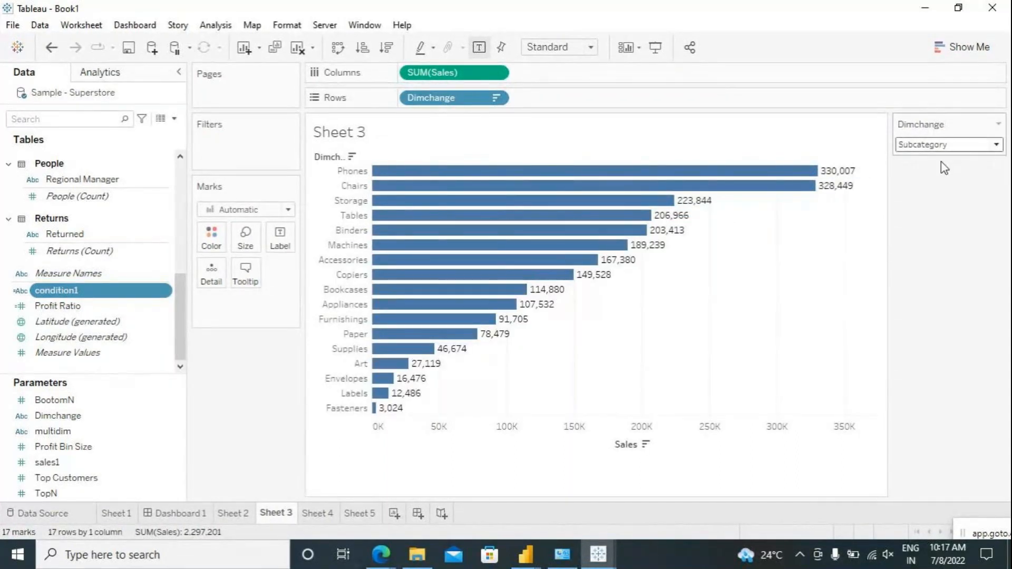
click(937, 148)
click(933, 175)
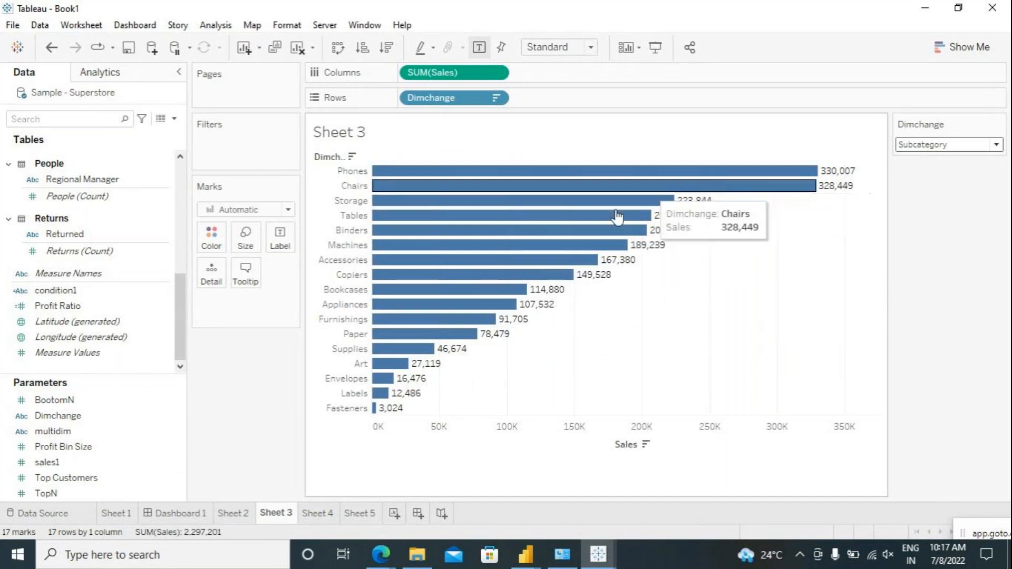
click(943, 145)
click(927, 158)
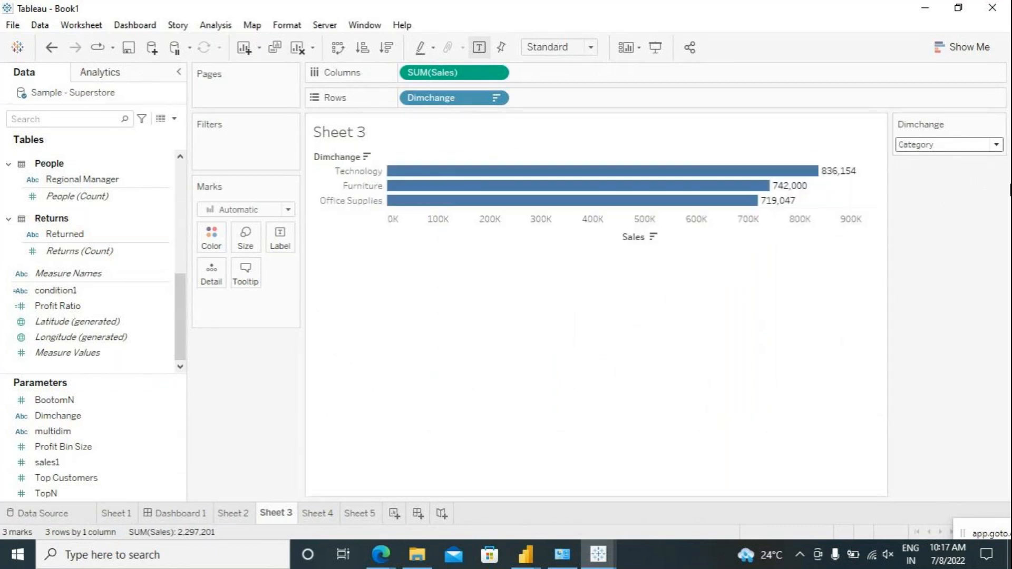
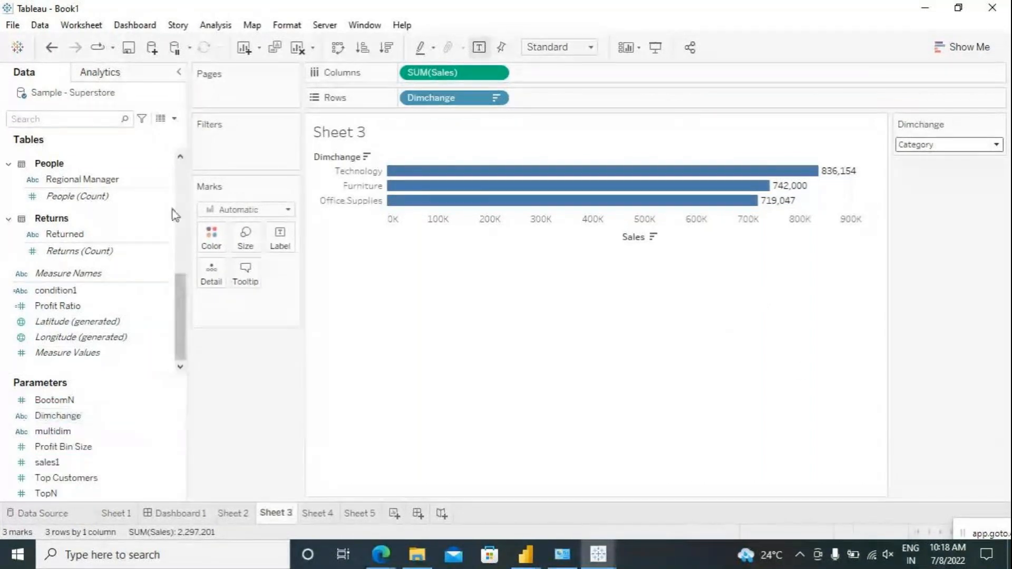
Start a new parameter named "measure change" and set its data type to Integer.
click(175, 119)
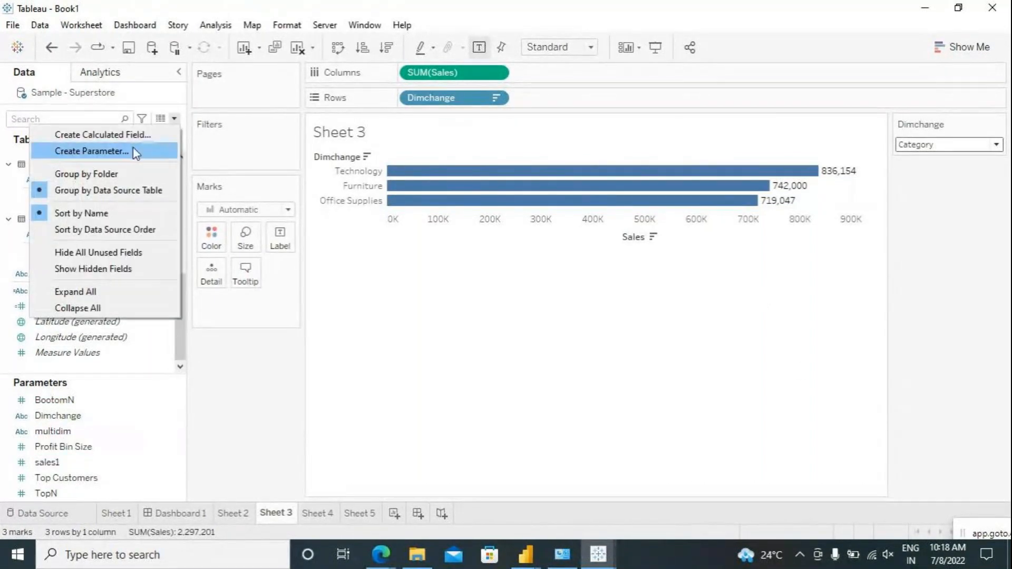
click(138, 149)
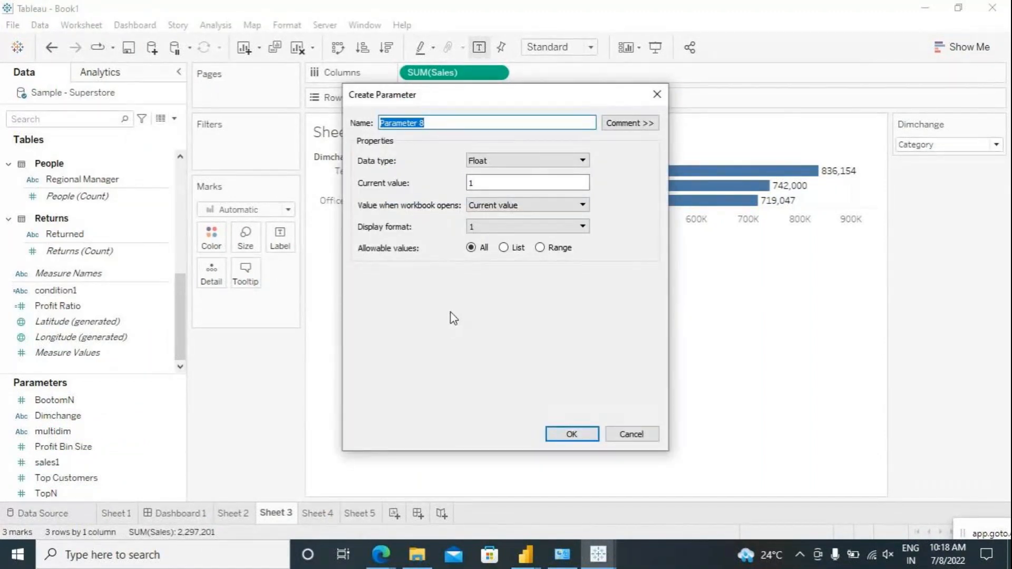
text(mesa)
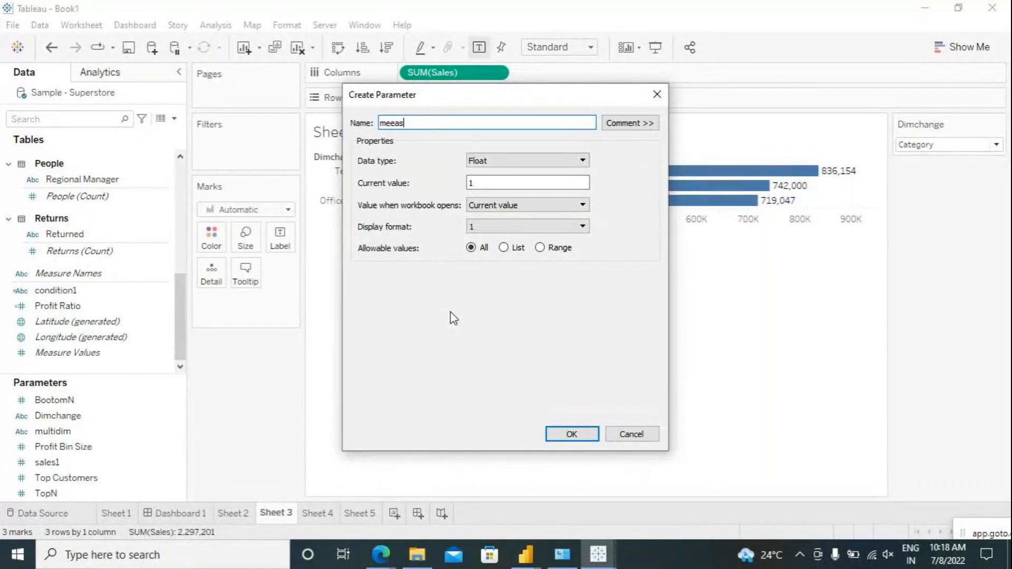
key(BackSpace)
key(BackSpace)
text(asure changed)
key(BackSpace)
click(492, 159)
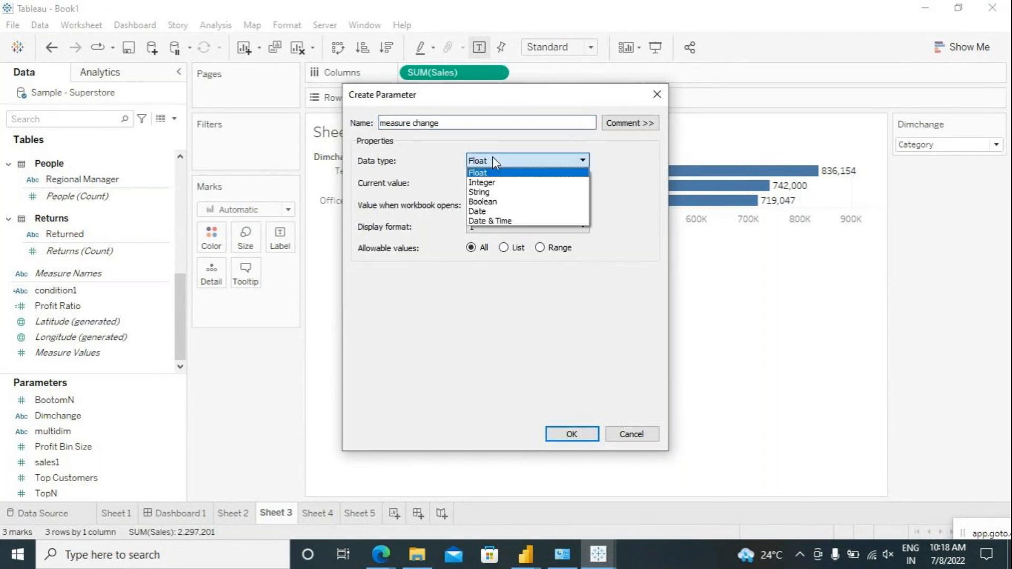
click(493, 182)
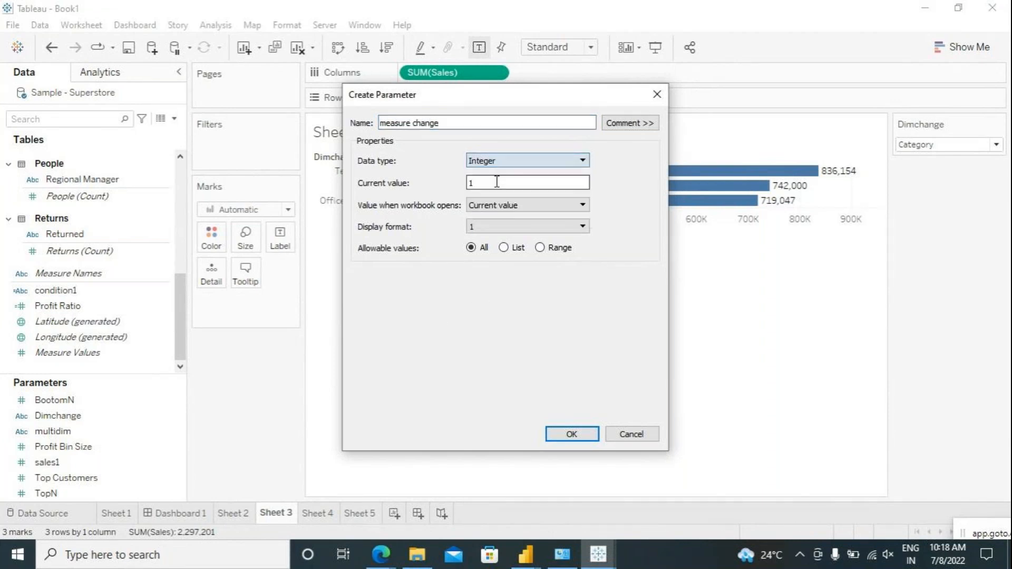
Restrict the measure change parameter to a list of allowable values containing 1, 2 and 3, muting the system sound along the way.
click(503, 249)
click(375, 307)
text(1)
click(381, 322)
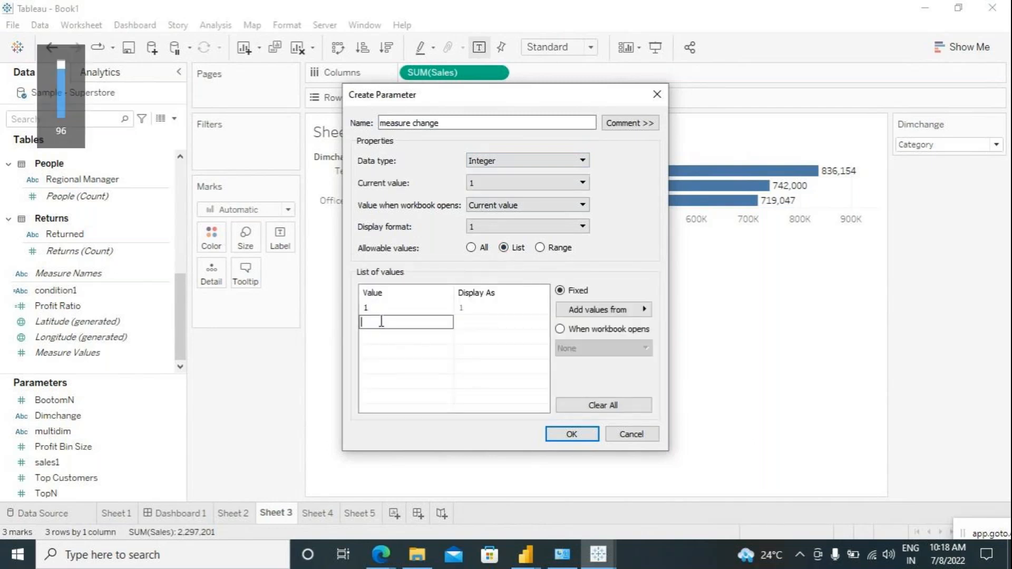
click(886, 555)
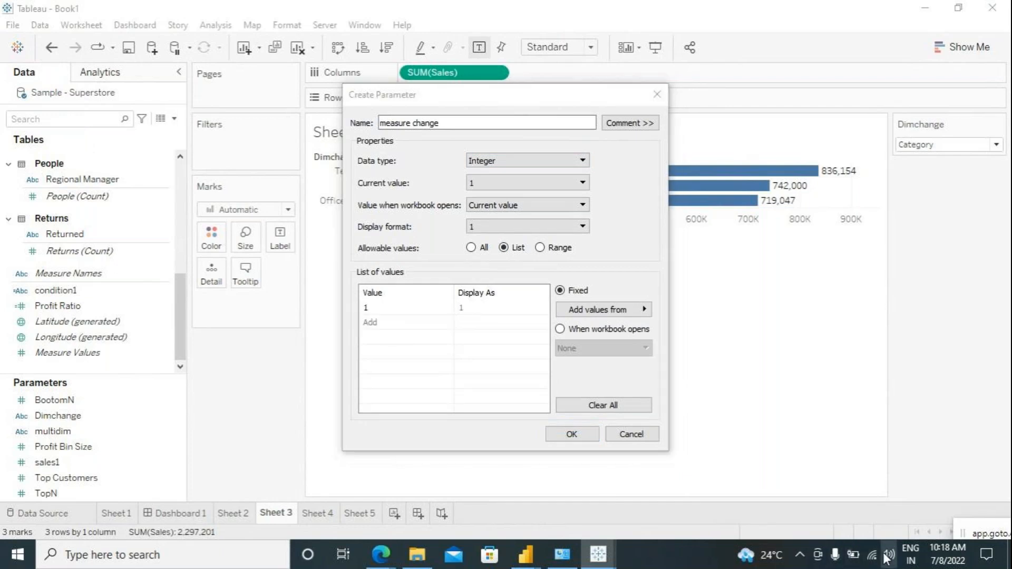
click(767, 519)
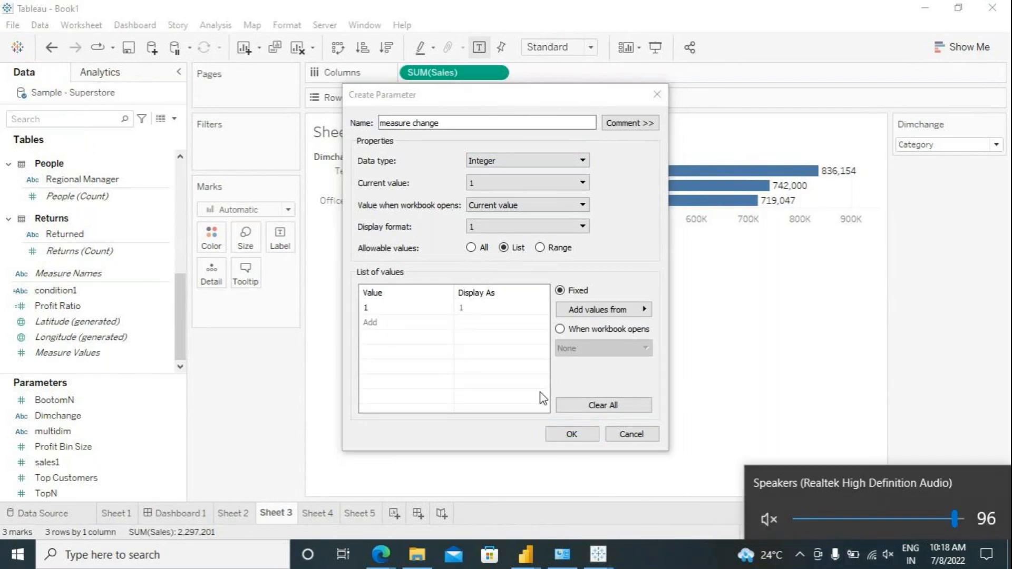
click(377, 323)
click(376, 323)
text(2)
click(378, 336)
click(378, 336)
text(3)
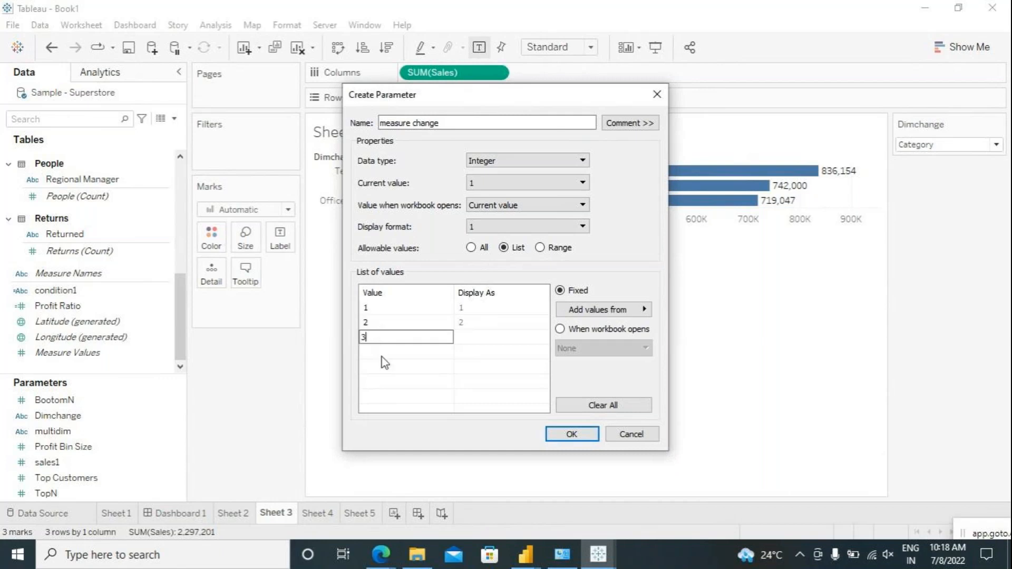
Display the list values 1, 2 and 3 as sales, profit and Quantity, and create the parameter.
click(481, 310)
click(481, 310)
drag(472, 309, 451, 318)
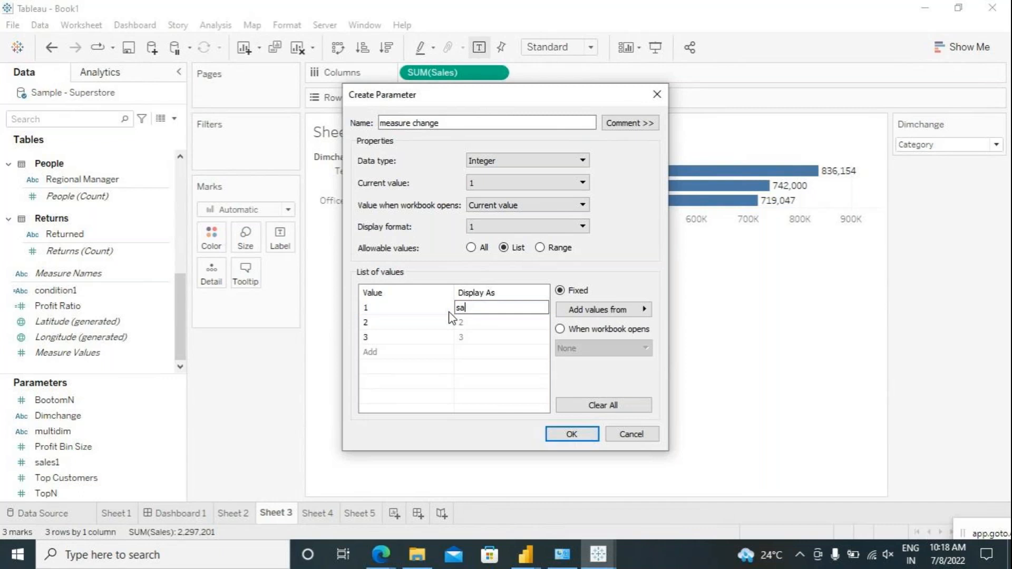
text(sales)
click(474, 323)
click(474, 322)
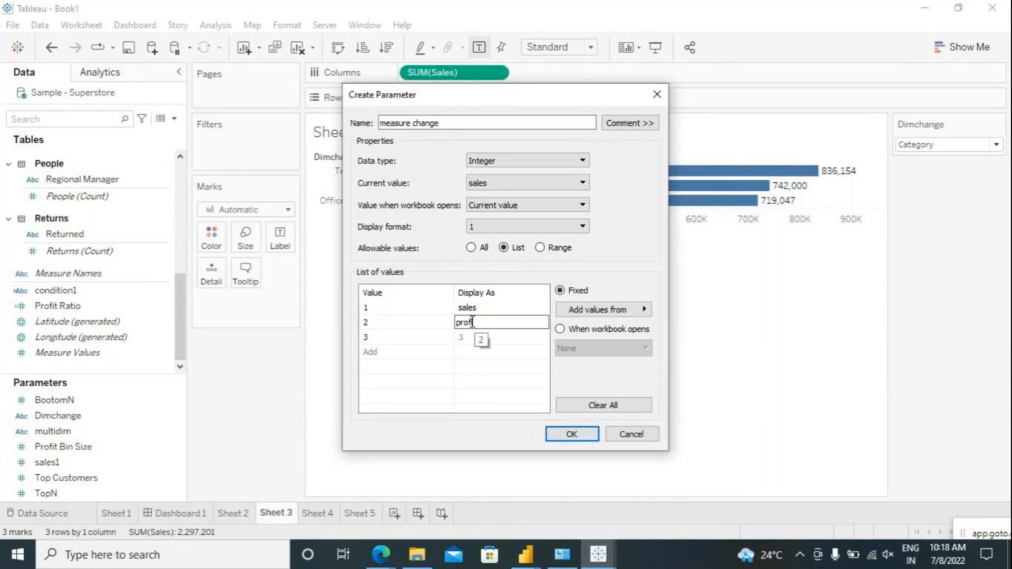
text(profit)
click(462, 337)
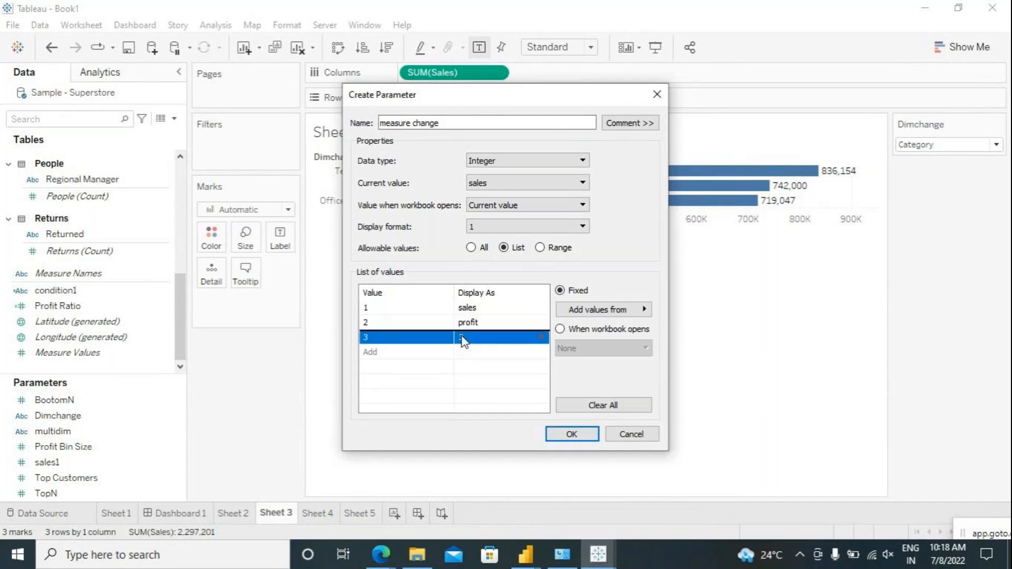
click(462, 337)
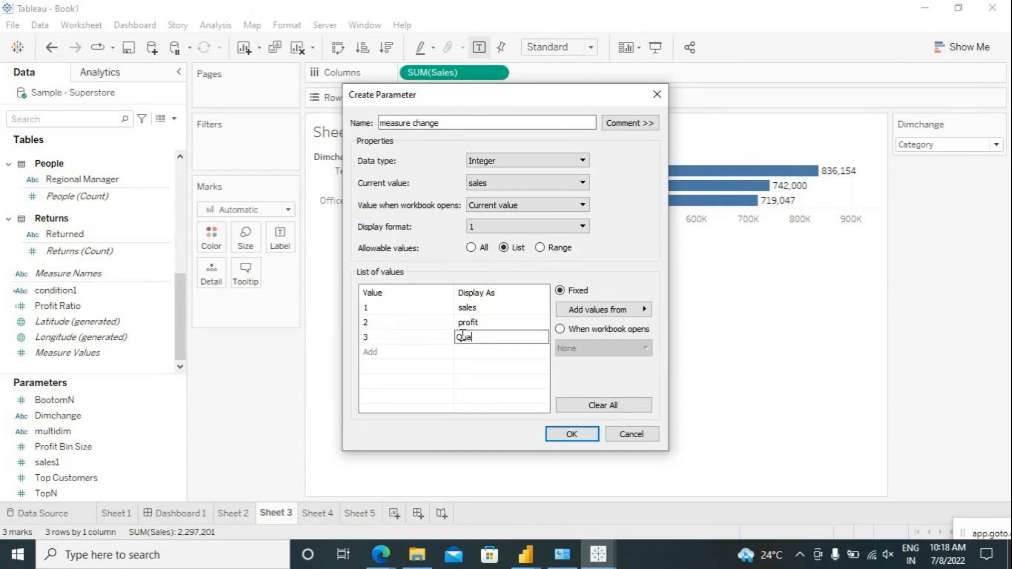
text(Quantity)
click(566, 432)
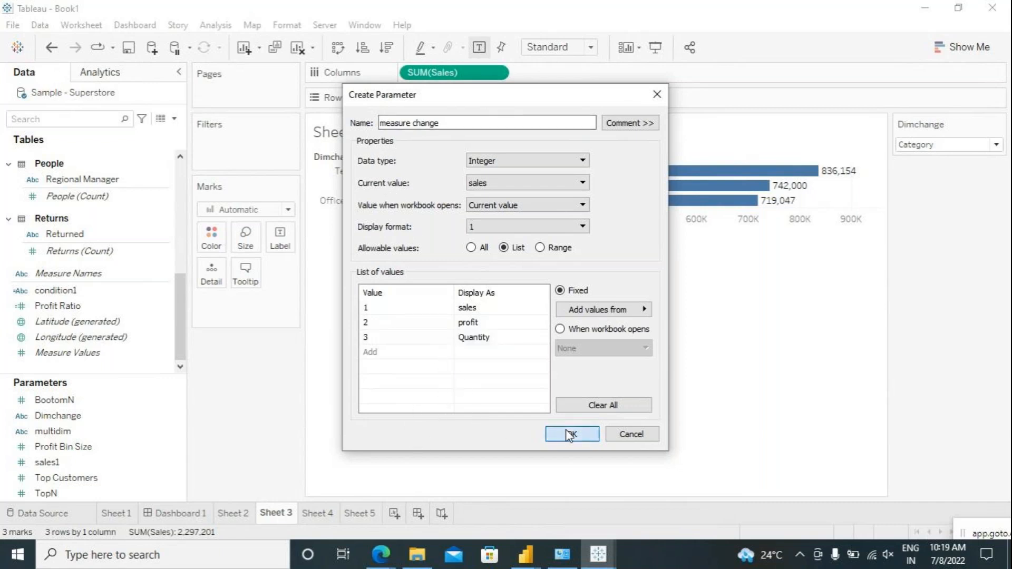
Show the measure change parameter control on Sheet 3, and switch it to profit and finally to Quantity.
click(179, 416)
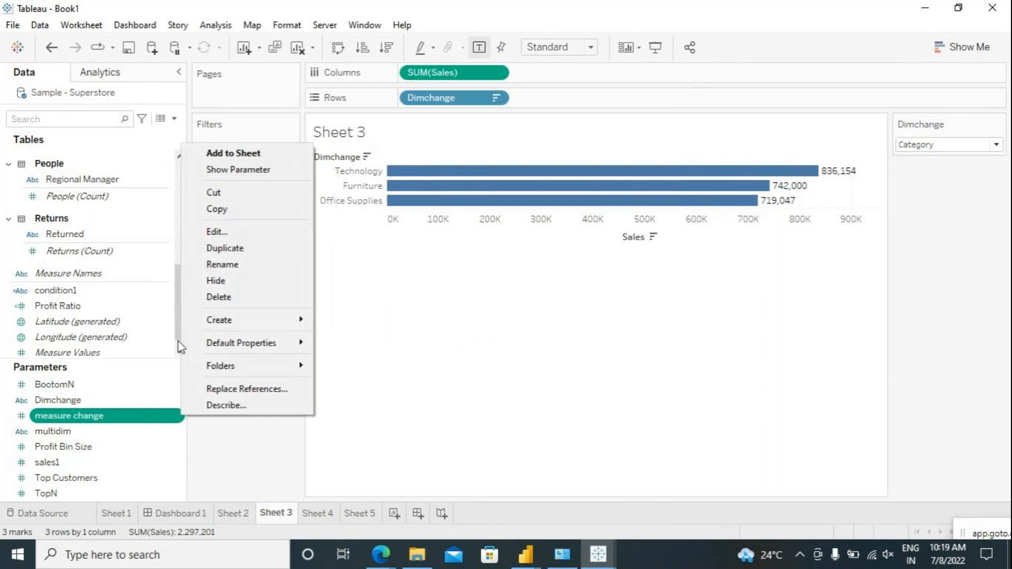
click(235, 169)
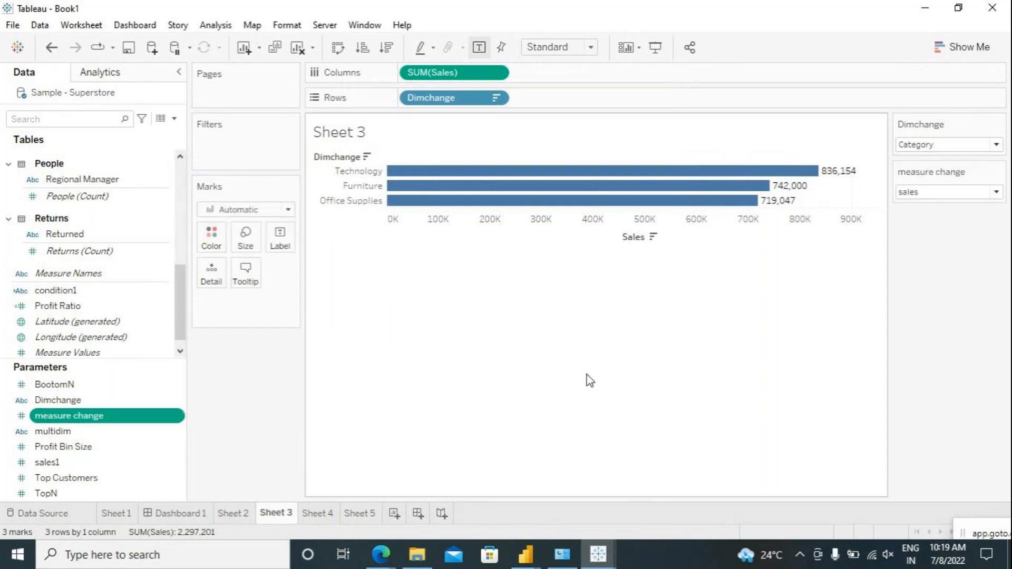
click(912, 193)
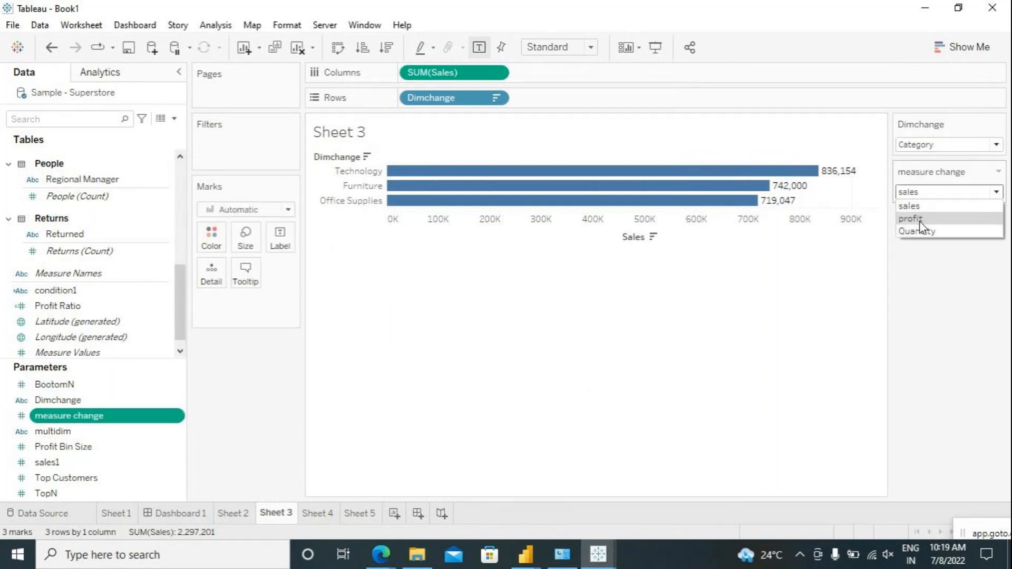
click(922, 271)
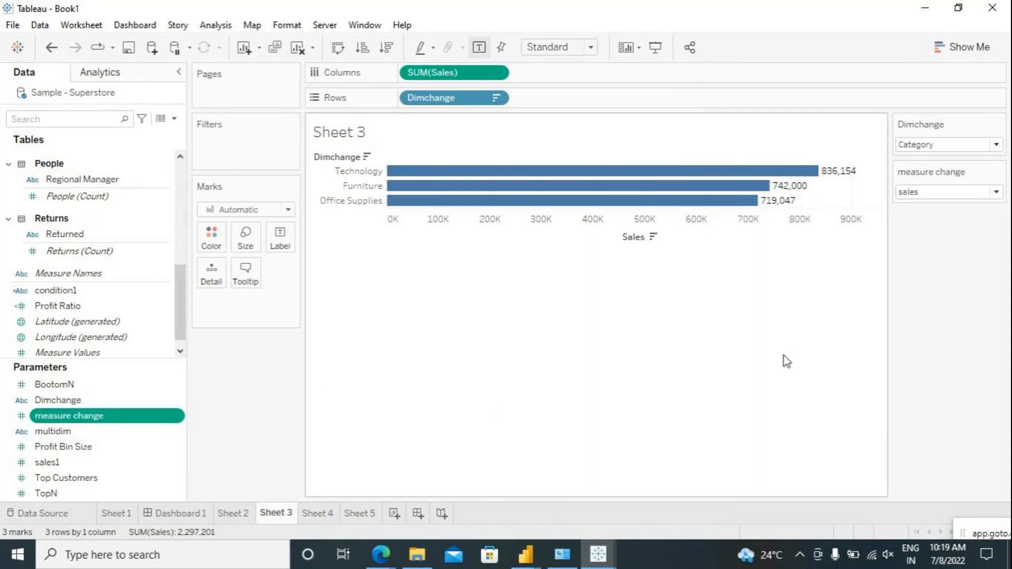
click(988, 192)
click(945, 220)
click(937, 195)
click(922, 229)
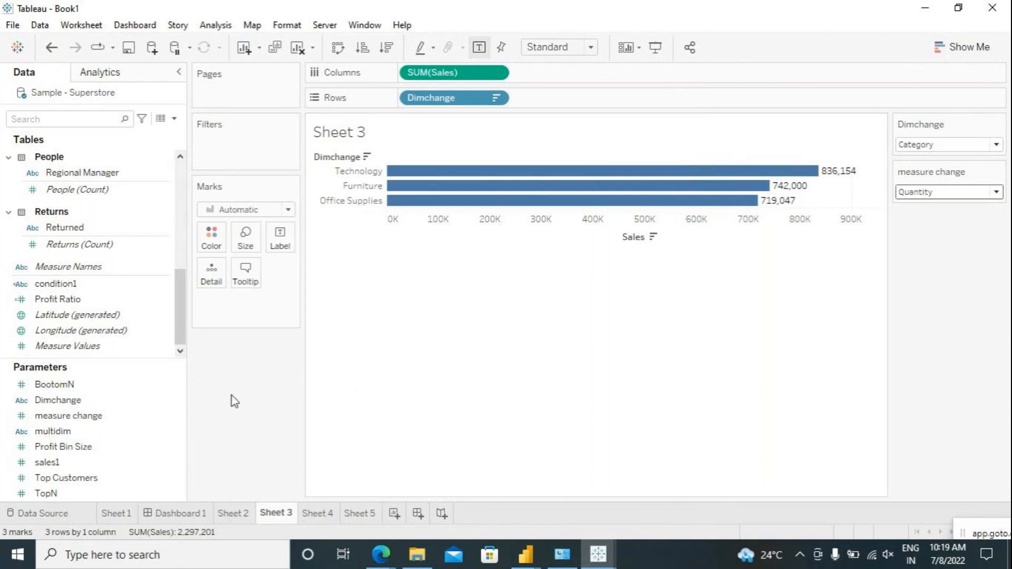
Duplicate the Dimchange calculated field in the Orders table.
click(167, 317)
scroll(180, 314, up, 3)
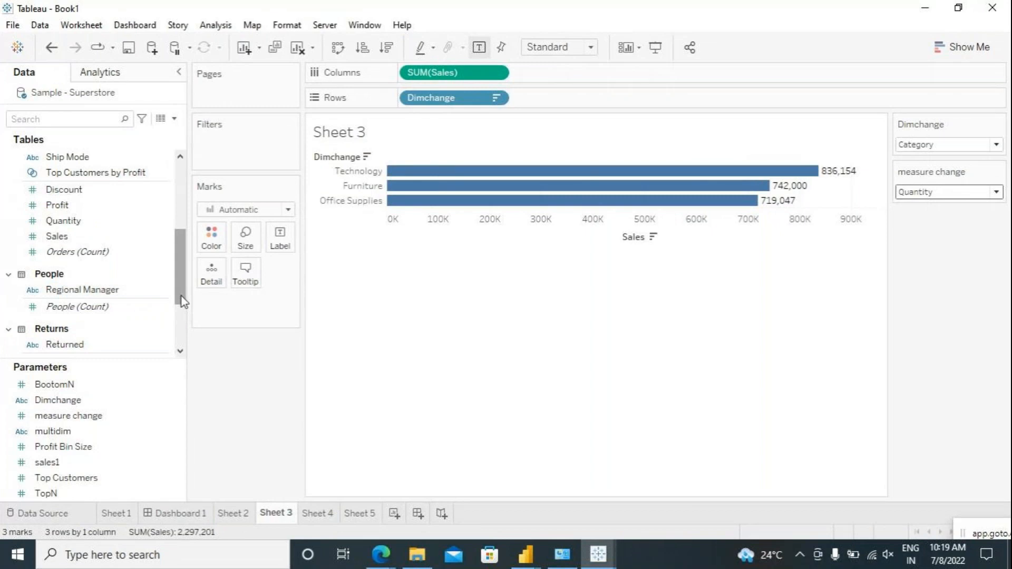
scroll(182, 298, up, 3)
scroll(150, 257, up, 3)
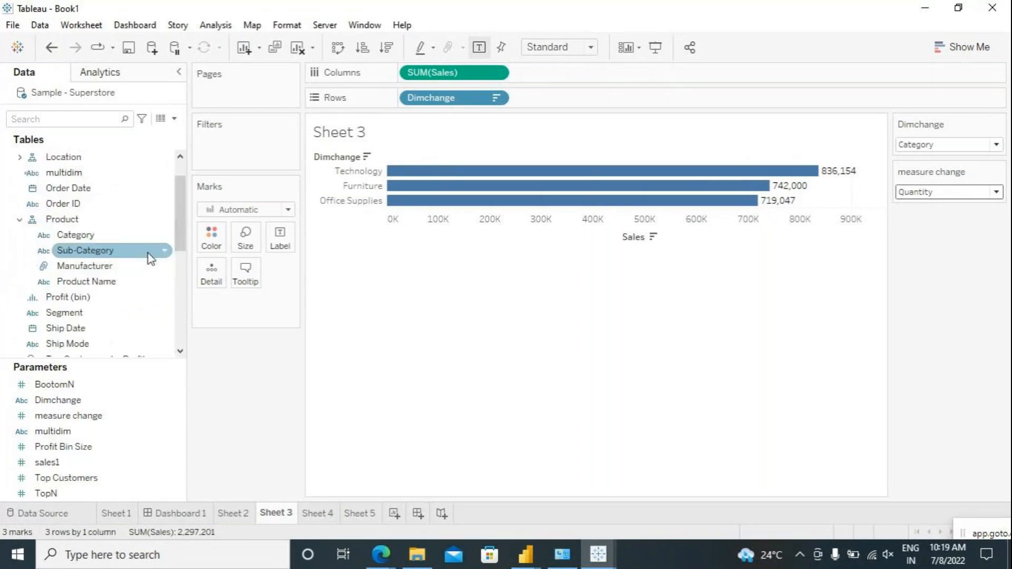
scroll(147, 251, up, 2)
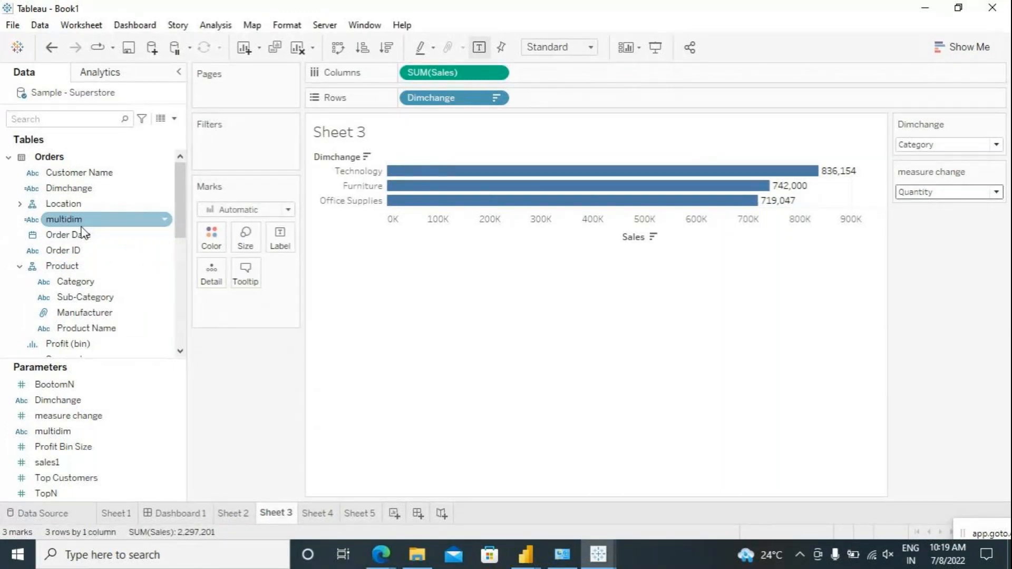
click(105, 192)
right_click(107, 195)
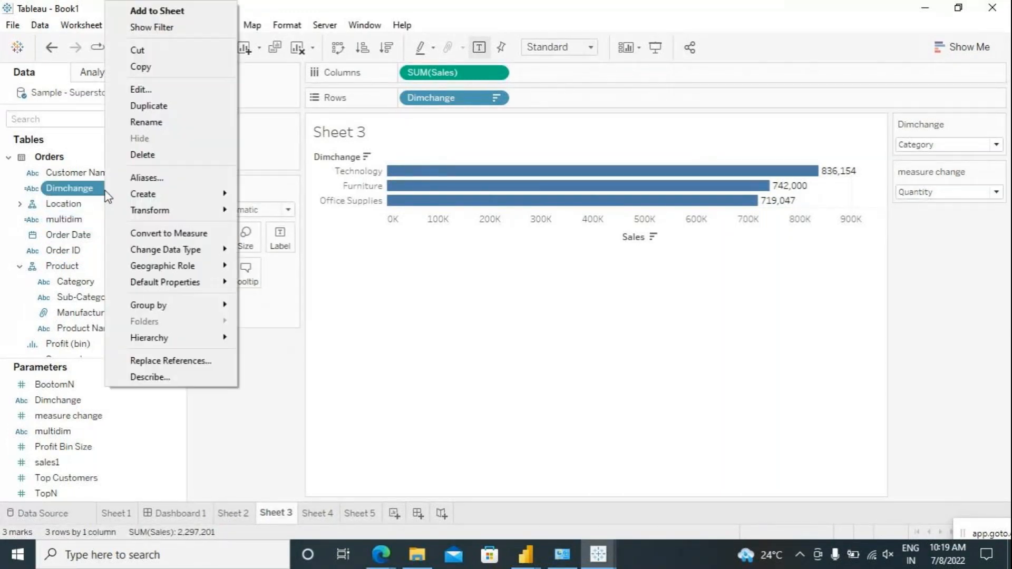
click(148, 106)
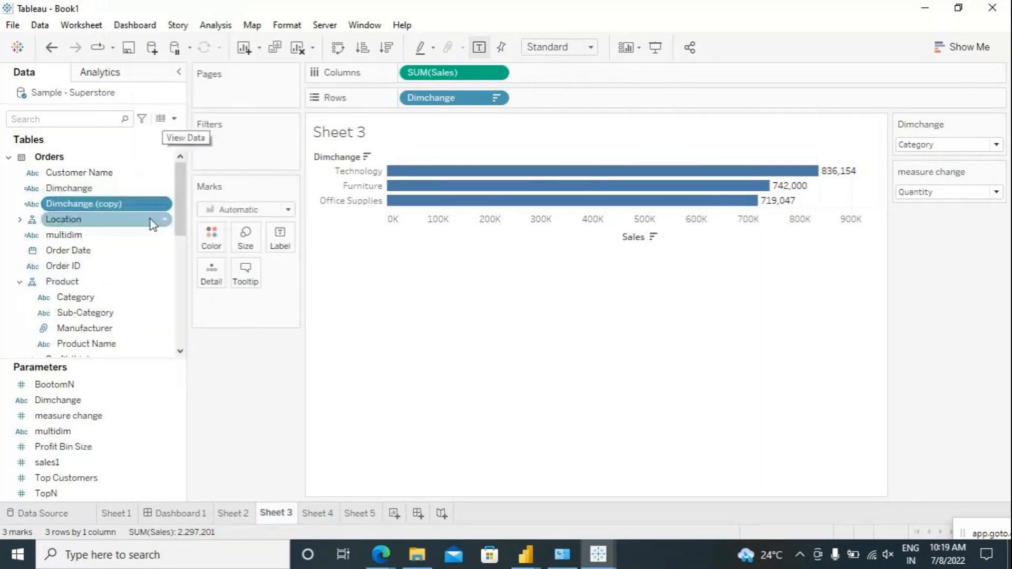
Open the duplicated Dimchange field for editing and rename it as Measurechange.
click(165, 206)
click(197, 89)
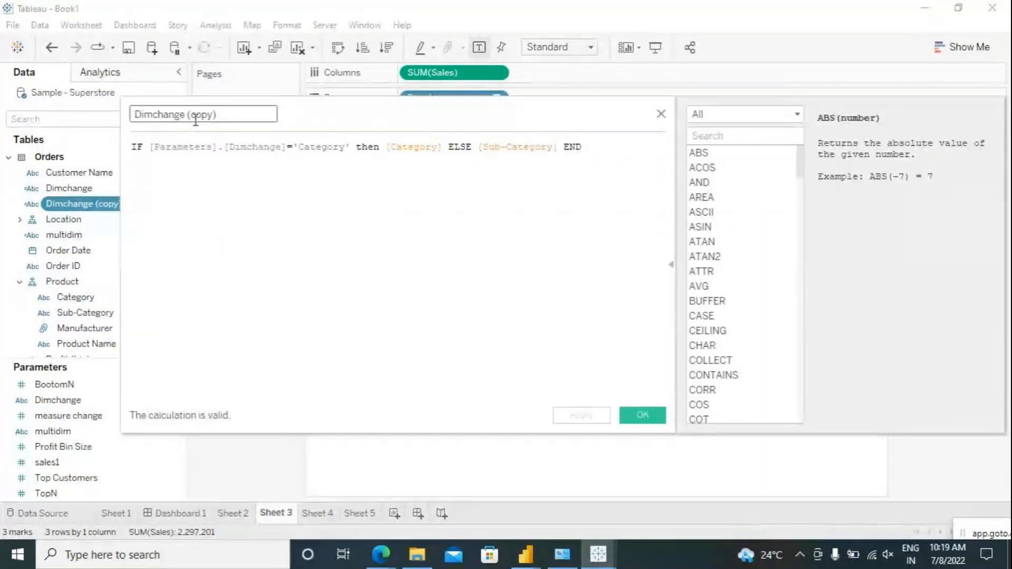
drag(221, 114, 188, 116)
key(BackSpace)
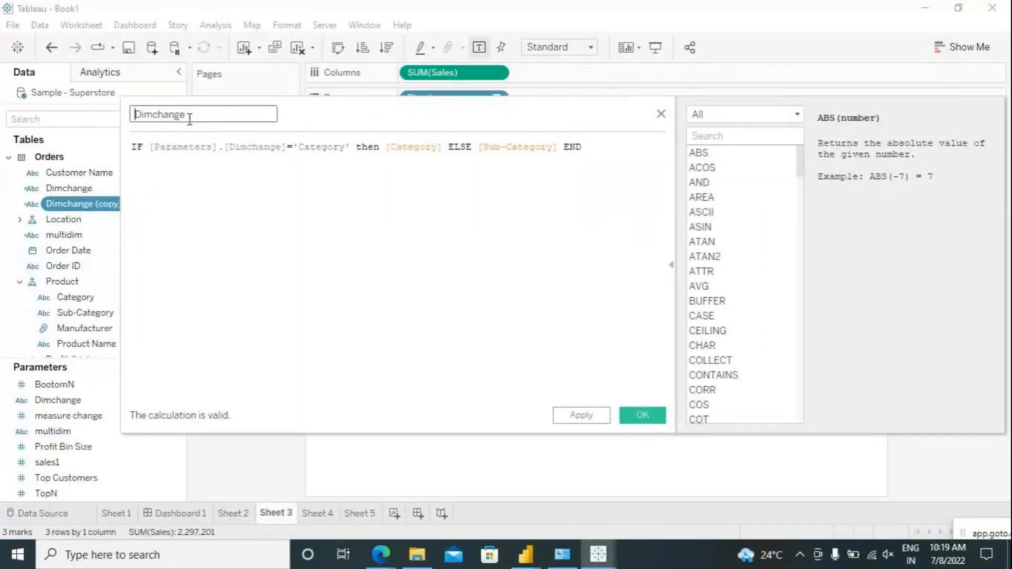
key(Delete)
key(Delete)
key(Delete)
text(Measure)
click(237, 204)
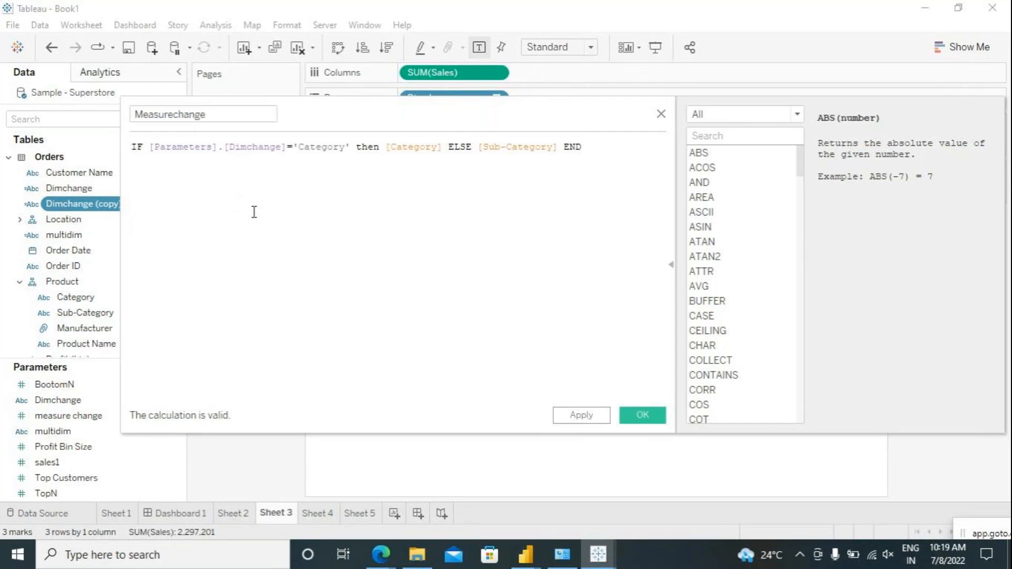
Replace the Dimchange parameter in the formula's IF condition with the measure change parameter.
click(286, 147)
key(BackSpace)
key(BackSpace)
key(BackSpace)
key(BackSpace)
key(BackSpace)
key(BackSpace)
key(BackSpace)
key(BackSpace)
key(BackSpace)
key(BackSpace)
key(BackSpace)
key(BackSpace)
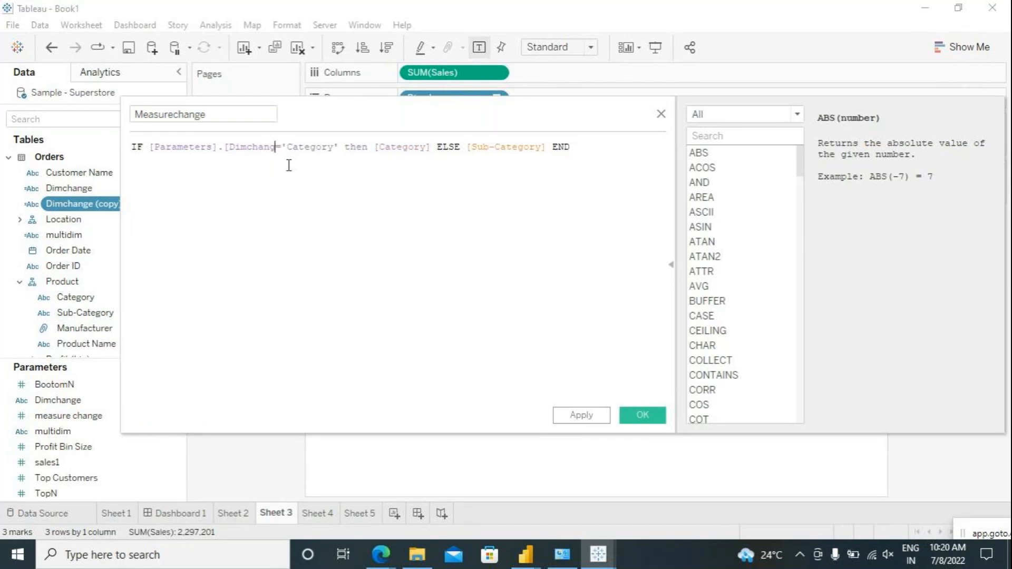
key(BackSpace)
key(BackSpace)
key(BackSpace)
key(BackSpace)
key(BackSpace)
key(BackSpace)
key(BackSpace)
key(BackSpace)
key(BackSpace)
key(BackSpace)
key(BackSpace)
key(BackSpace)
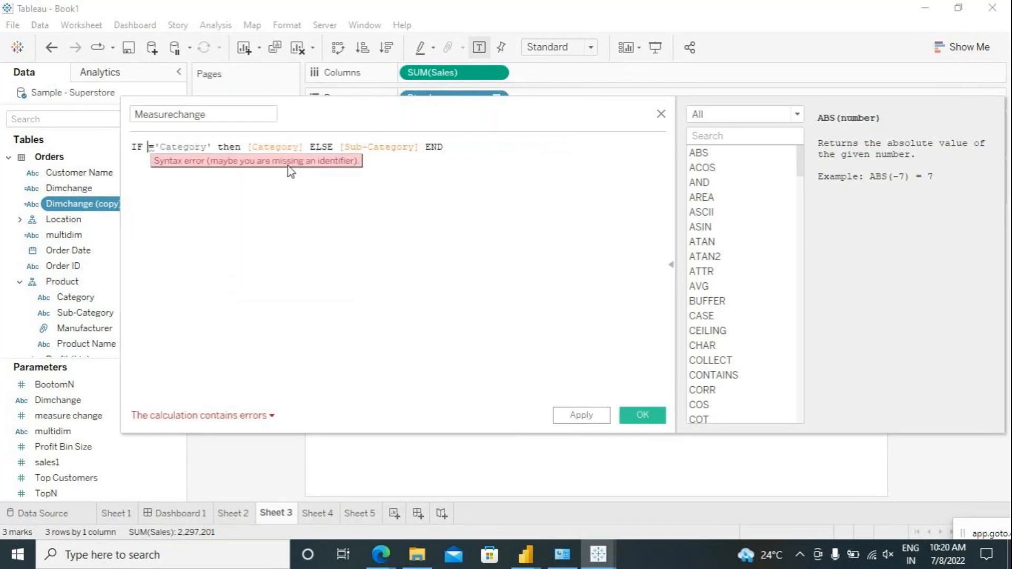
text(m)
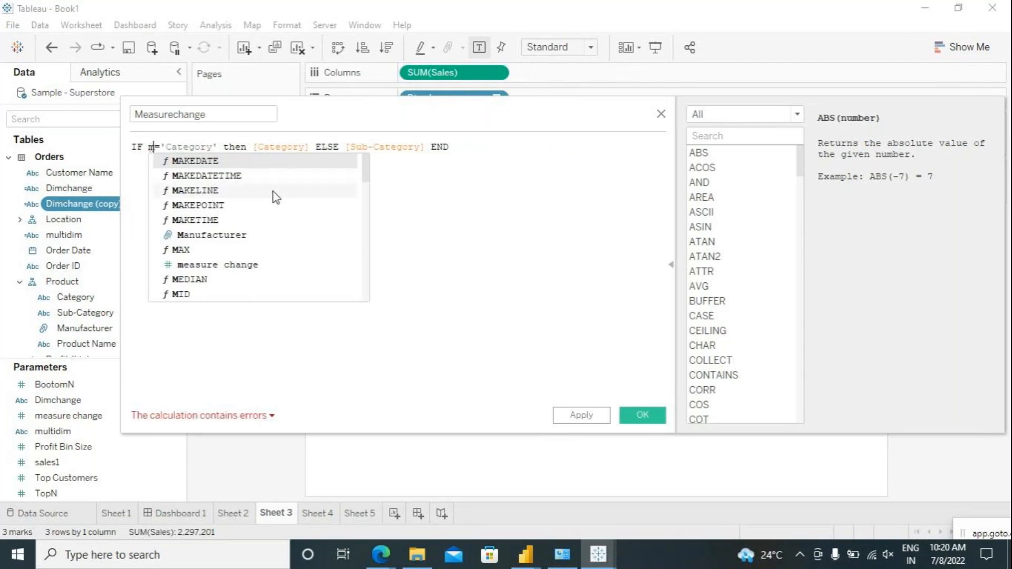
double_click(258, 265)
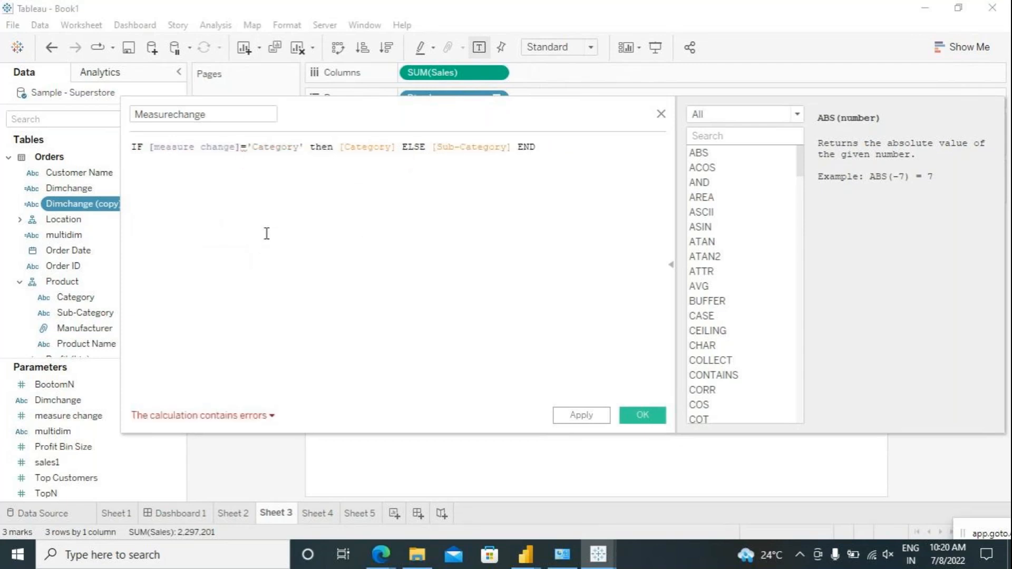
Replace the 'Category' text in the IF condition with 1, so it tests [measure change]=1.
click(298, 148)
key(BackSpace)
key(BackSpace)
key(BackSpace)
key(BackSpace)
key(BackSpace)
text(e)
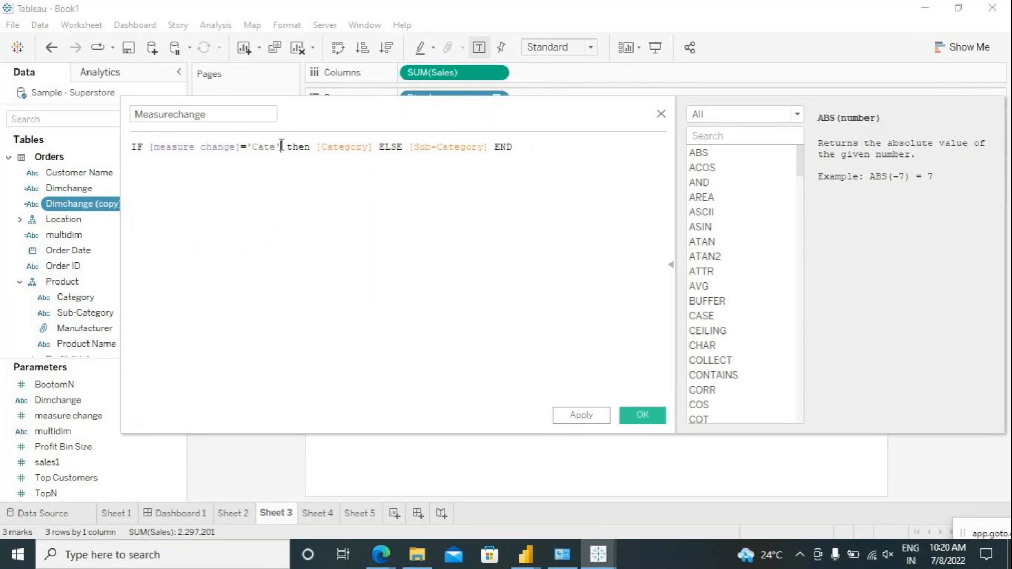
drag(280, 147, 250, 146)
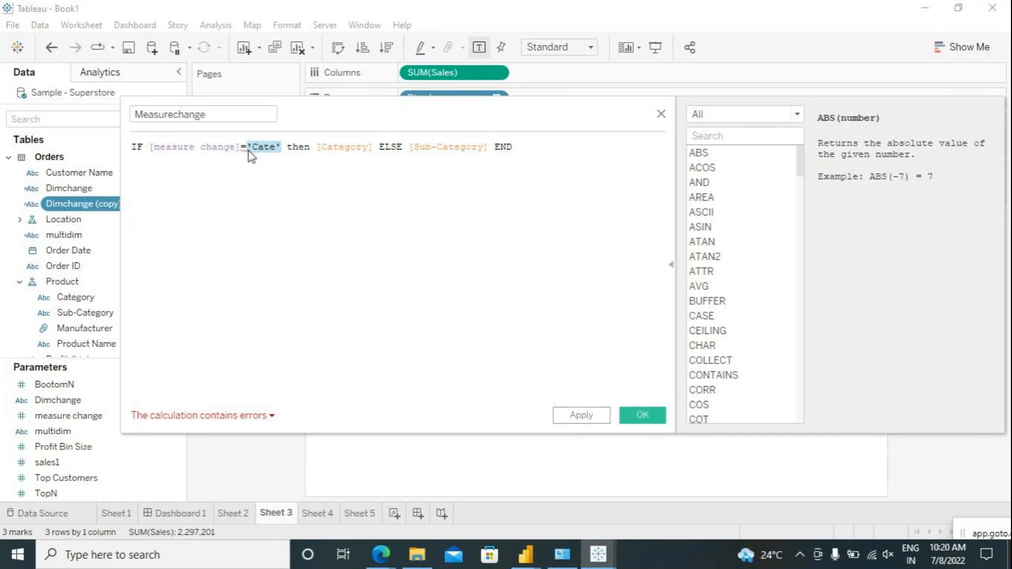
key(BackSpace)
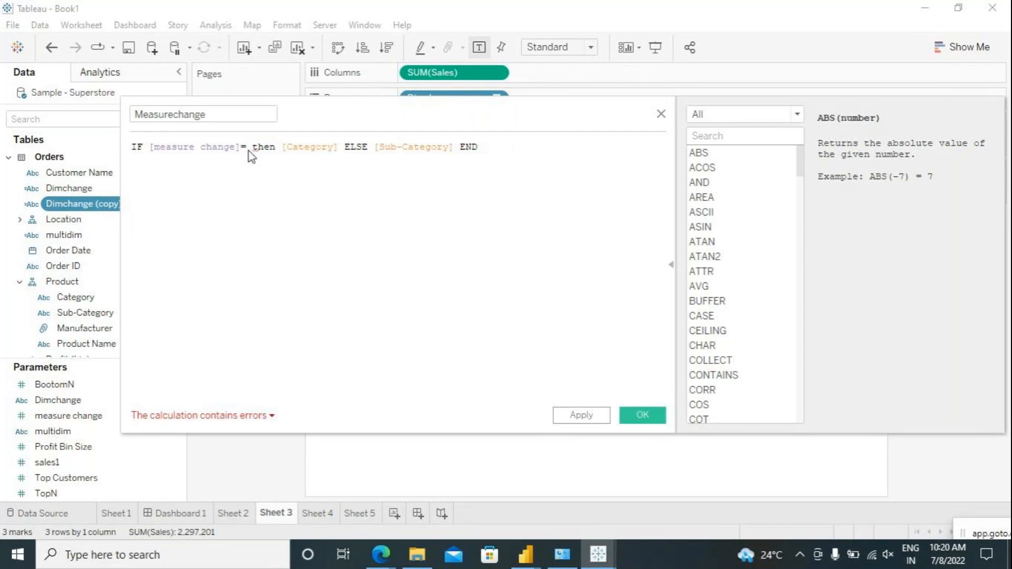
text(1)
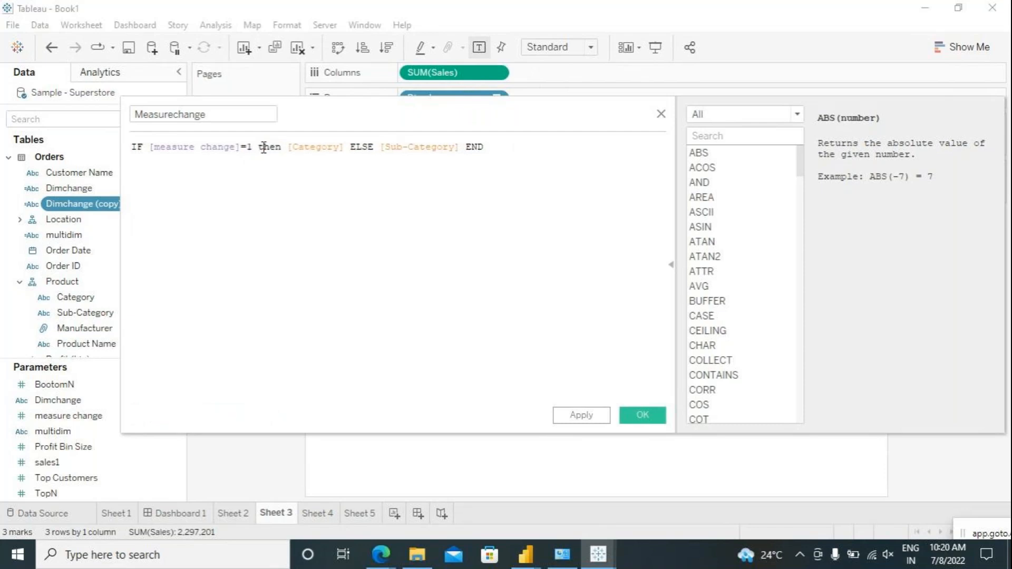
Replace the [Category] result of the first condition with the Sales field.
drag(288, 147, 345, 145)
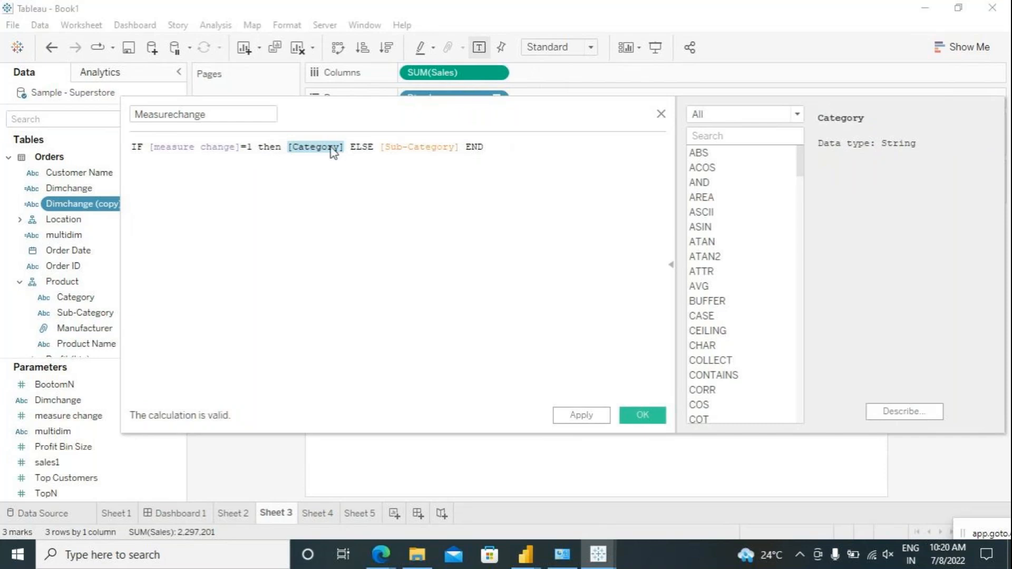
key(BackSpace)
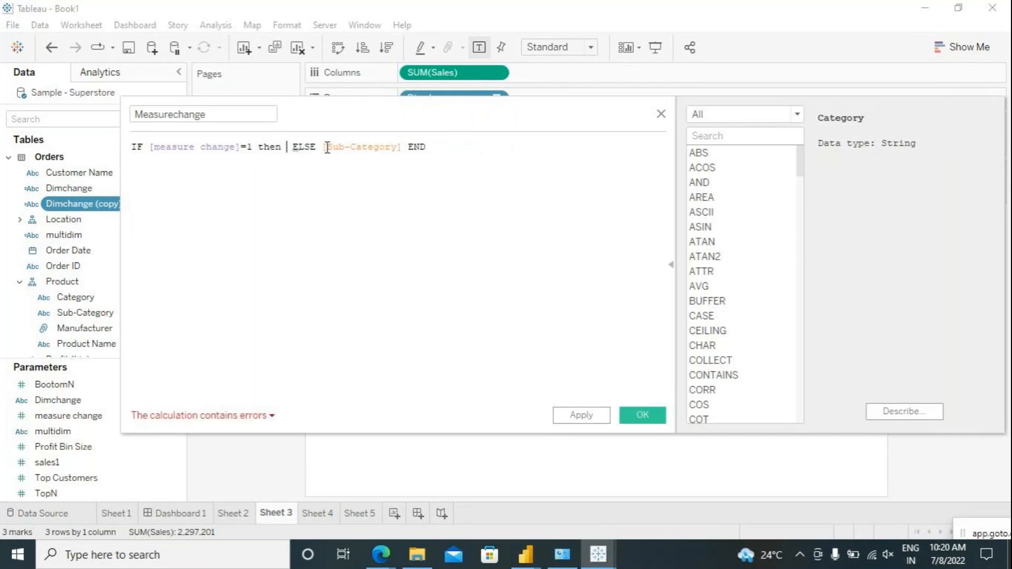
text(s)
click(329, 162)
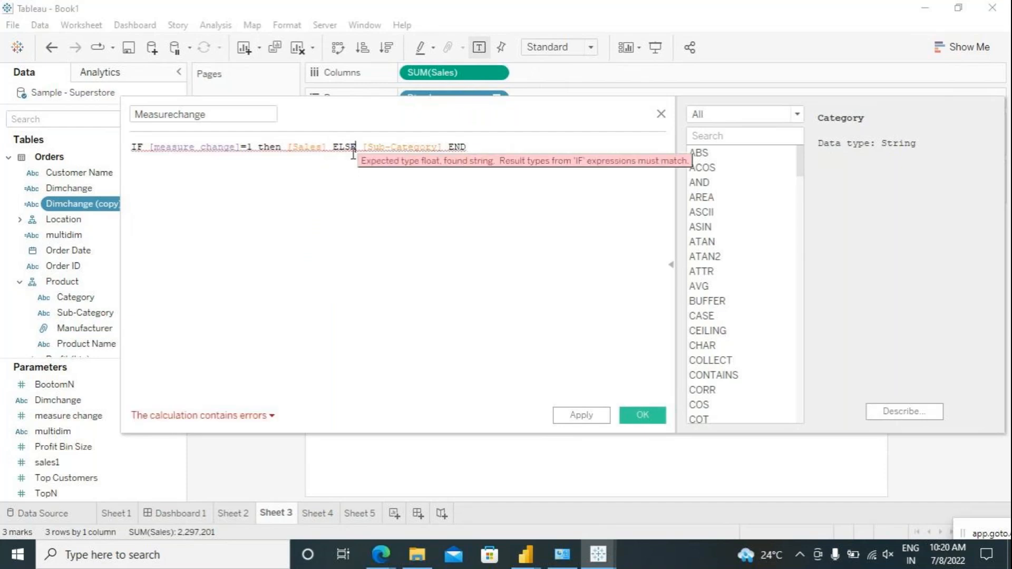
Change ELSE to ELSEIF in the formula and remove the [Sub-Category] result.
text(if)
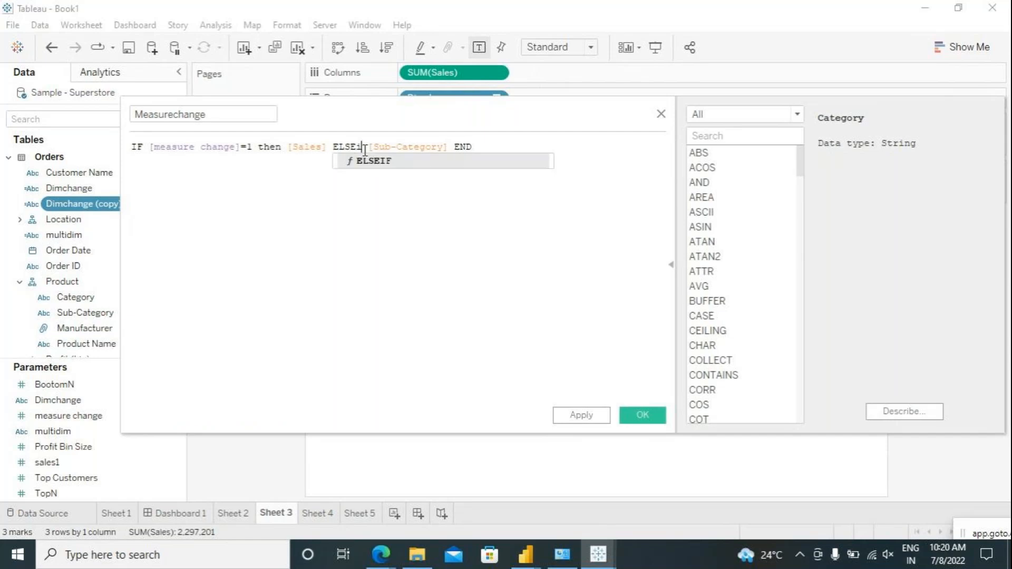
click(346, 159)
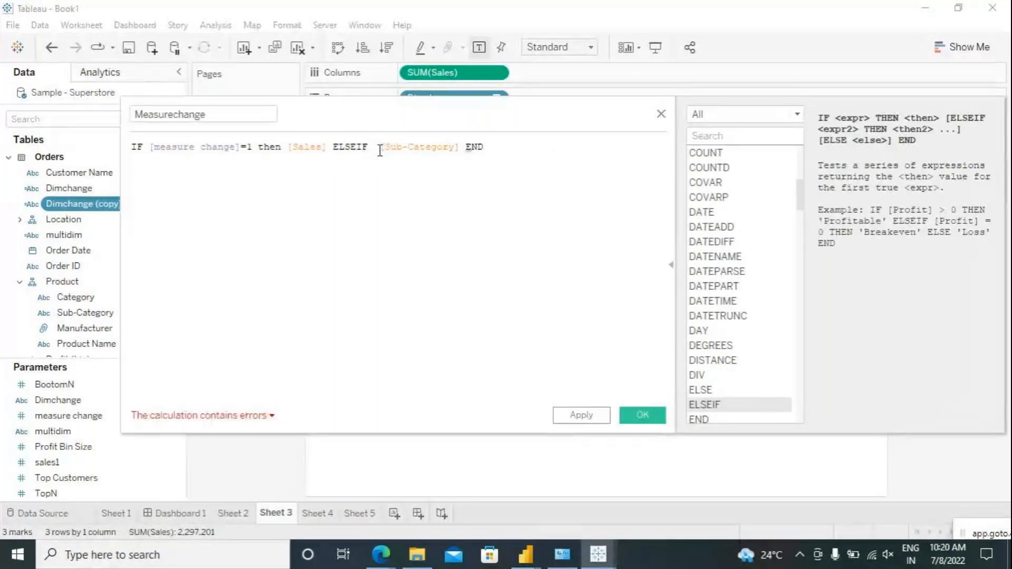
drag(463, 147, 380, 150)
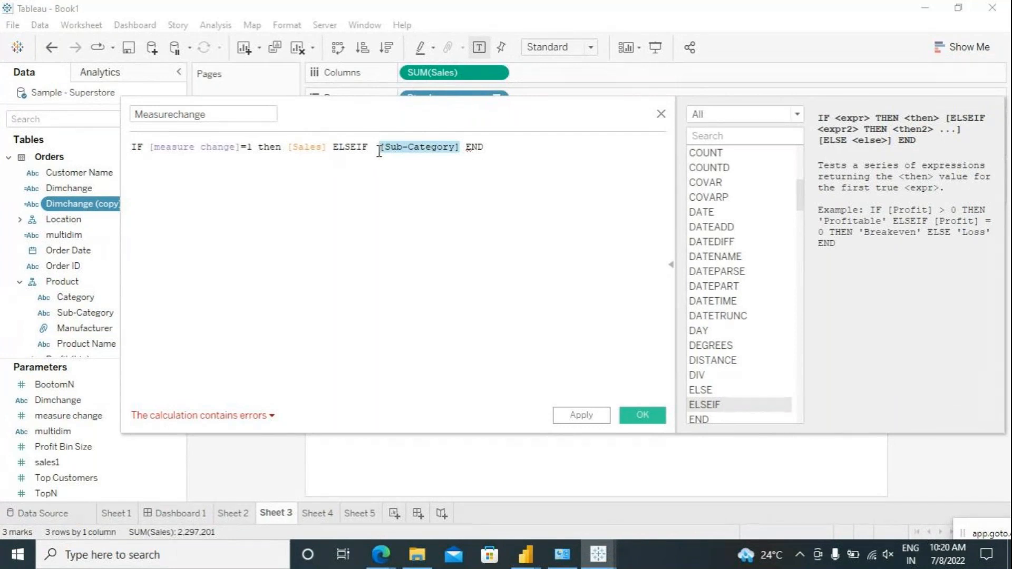
key(BackSpace)
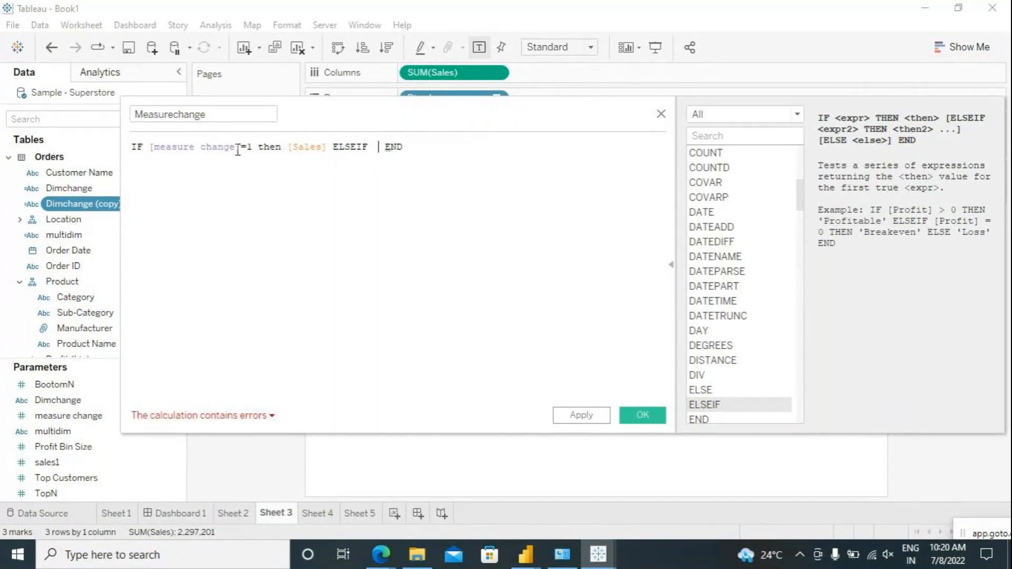
Complete the ELSEIF branch with a copied condition changed to [measure change]=2, returning Profit.
mouse_move(255, 148)
mouse_down()
mouse_move(151, 146)
mouse_move(253, 148)
mouse_up()
key(ctrl+c)
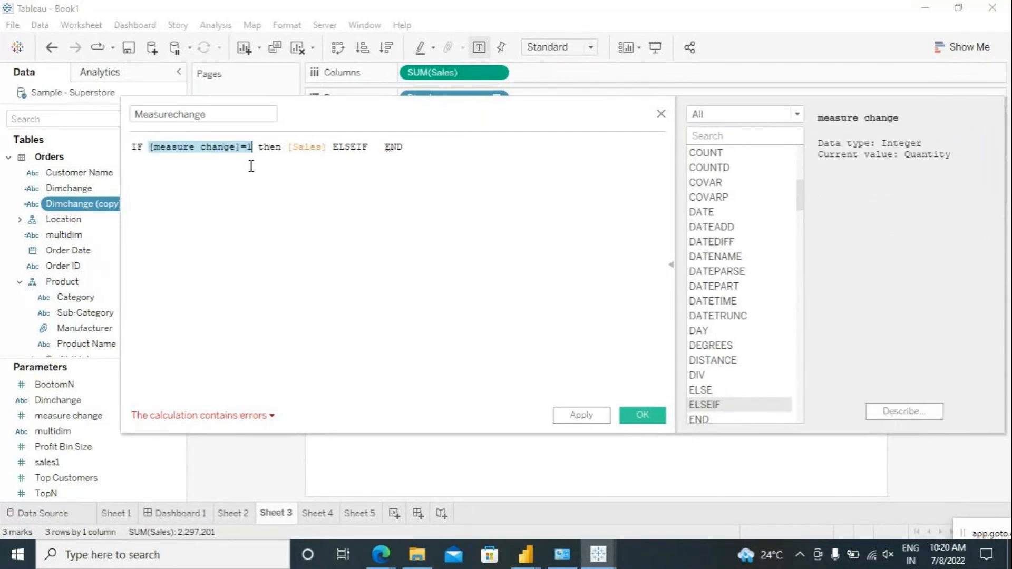
click(370, 147)
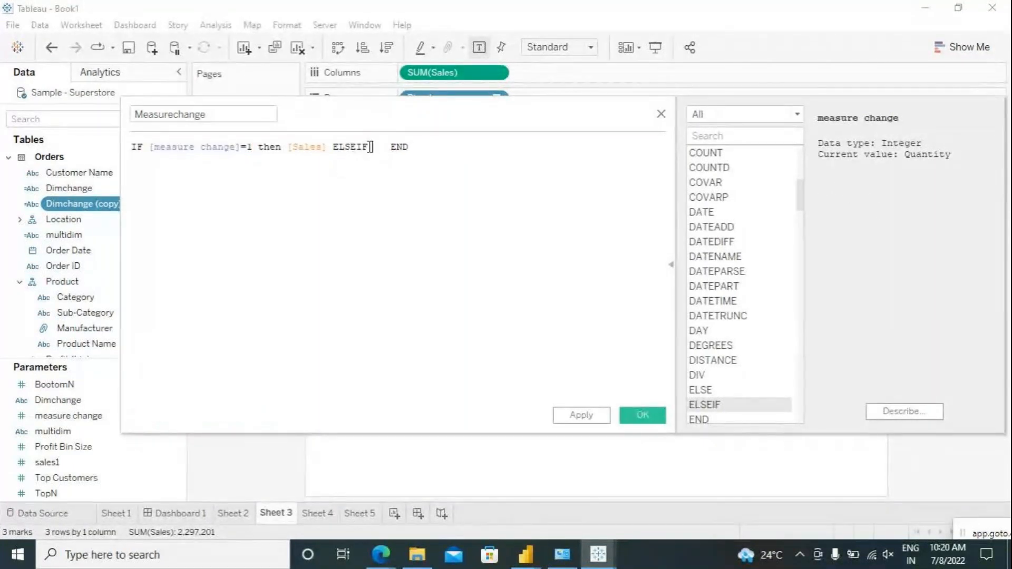
key(ctrl+v)
key(BackSpace)
text(2 )
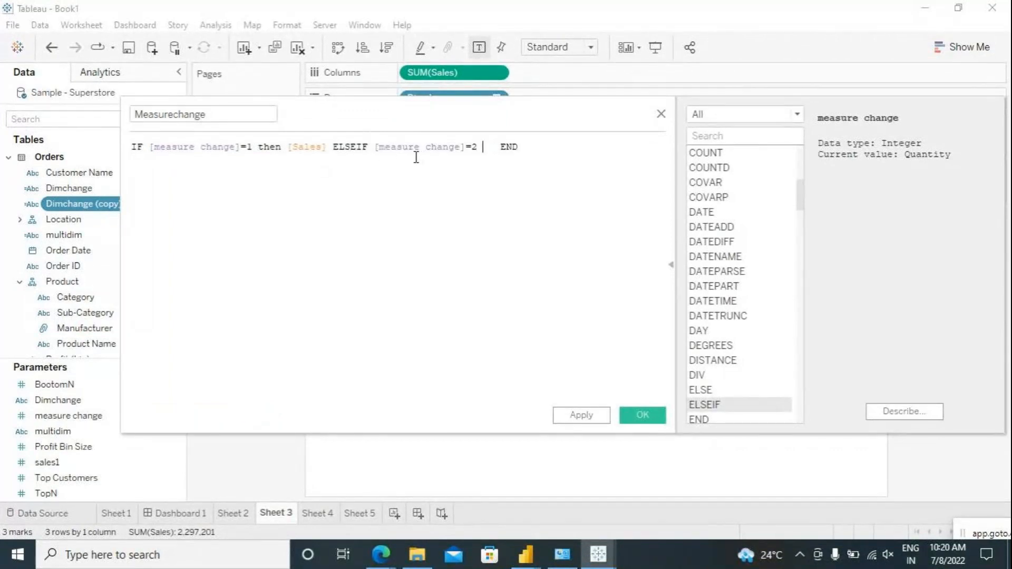
text(then pr)
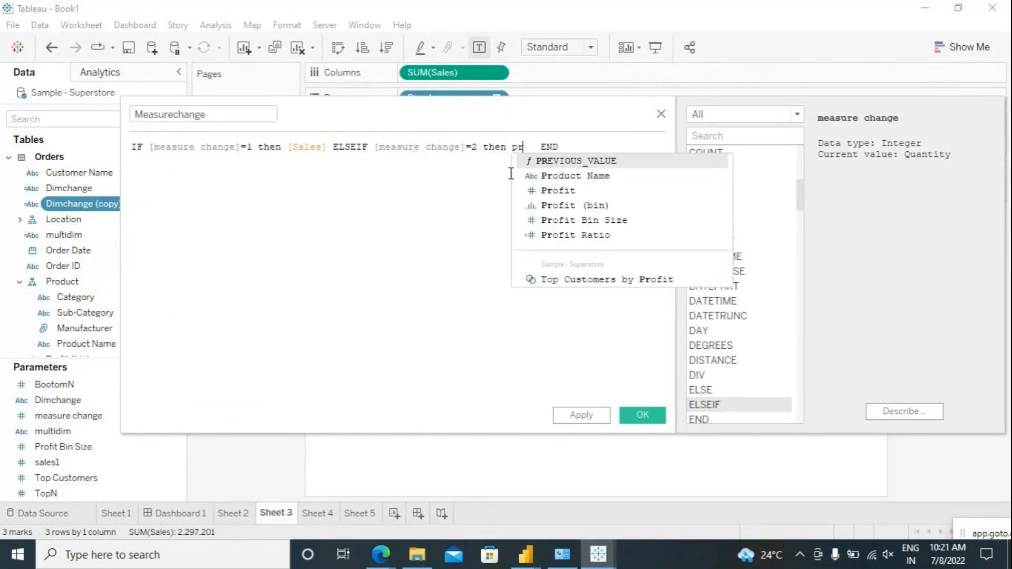
double_click(551, 190)
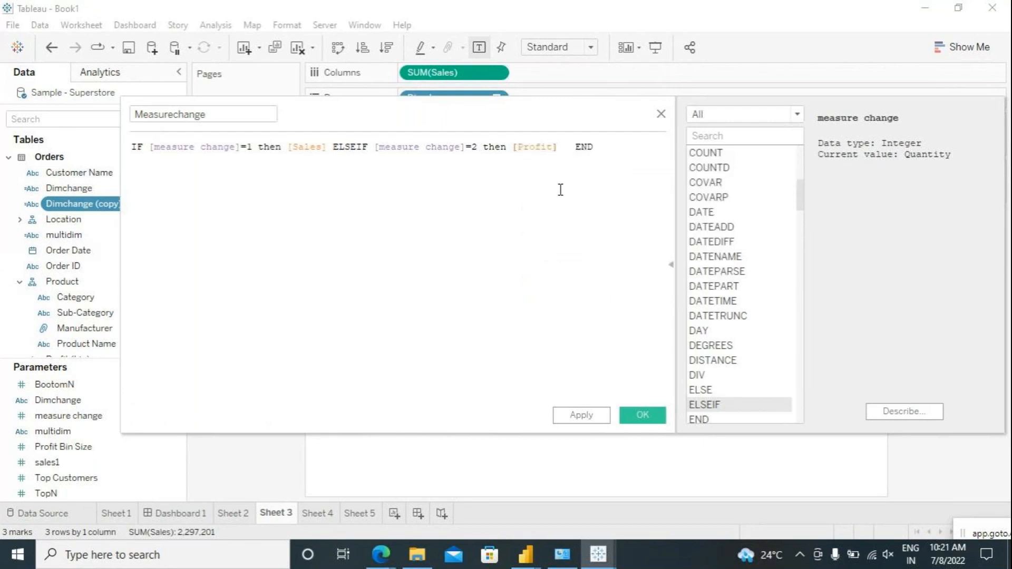
Add an ELSE branch before END that returns the Quantity field.
text(els)
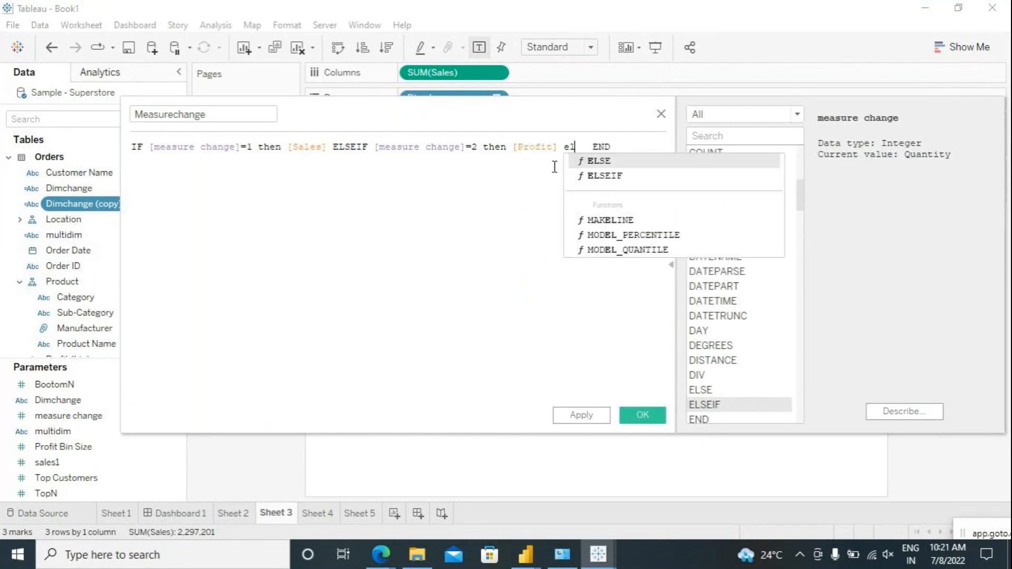
click(593, 166)
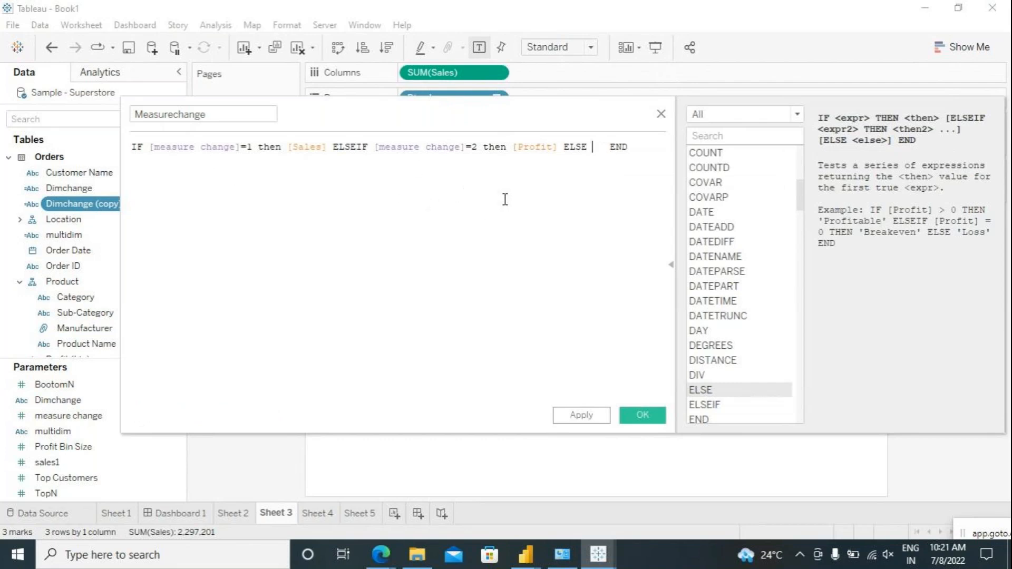
text(q)
click(631, 160)
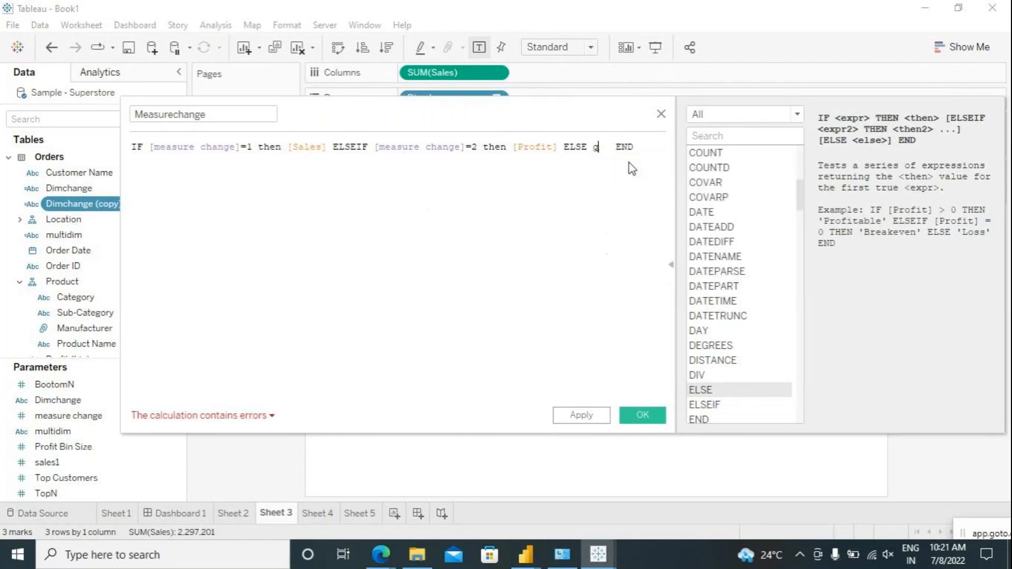
Move the ELSEIF part of the formula onto a second line, apply the calculation and save it.
drag(407, 390, 337, 391)
click(332, 147)
key(Return)
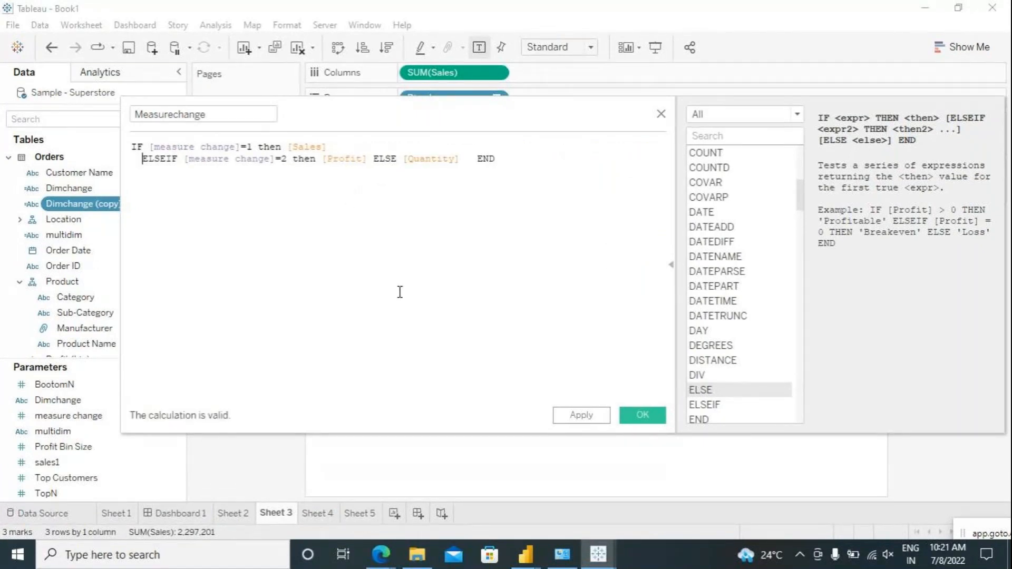
click(598, 419)
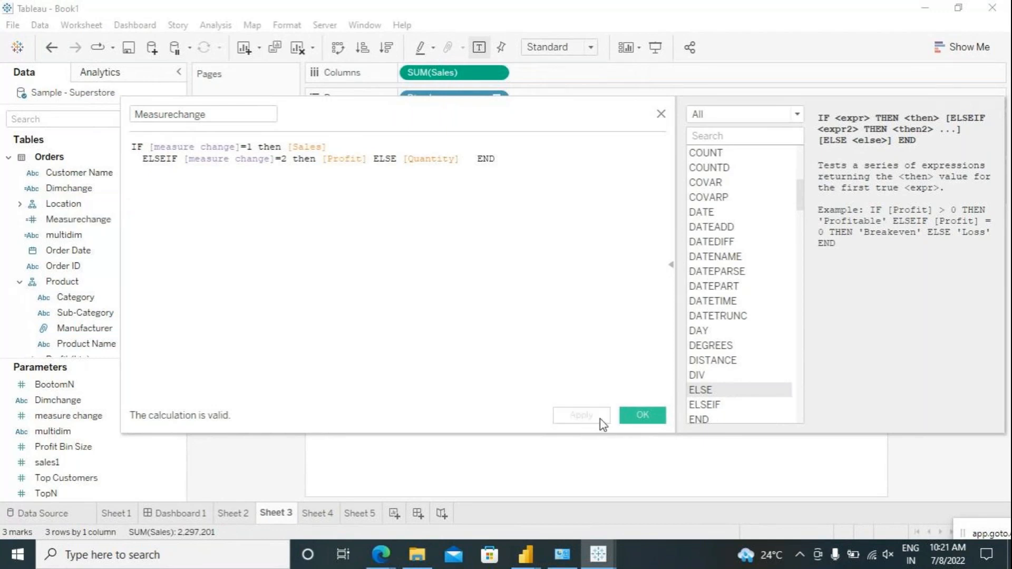
click(638, 418)
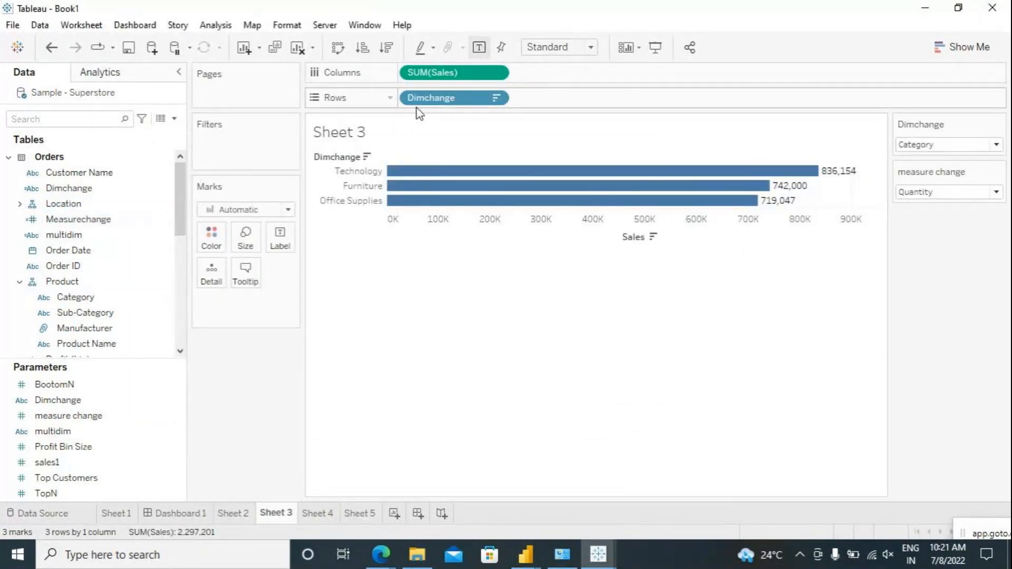
Replace SUM(Sales) on the columns of Sheet 3 with the Measurechange field.
drag(432, 76, 140, 319)
drag(82, 228, 443, 75)
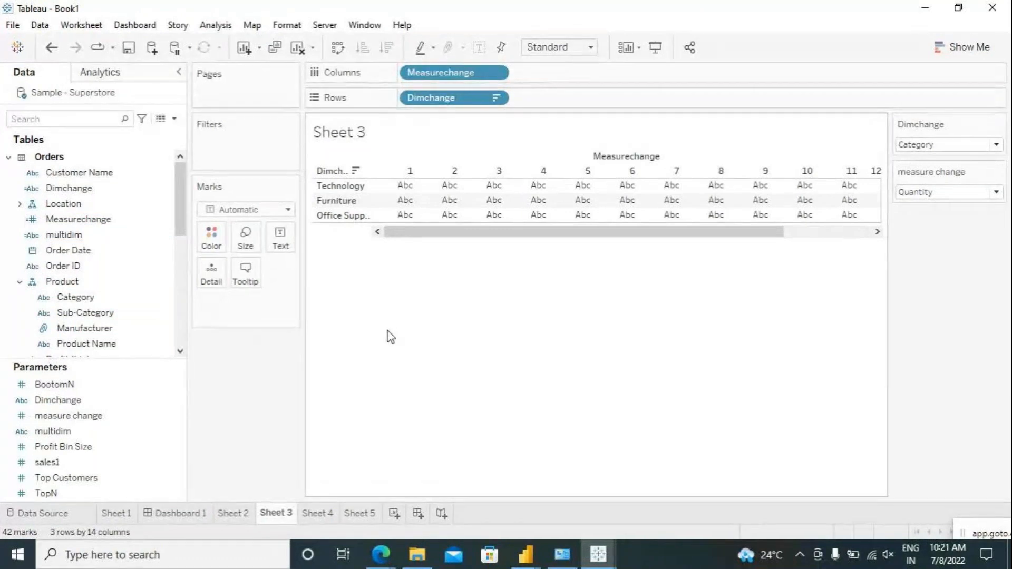
Switch the measure change parameter to sales and then to profit to test Sheet 3.
click(918, 193)
click(921, 207)
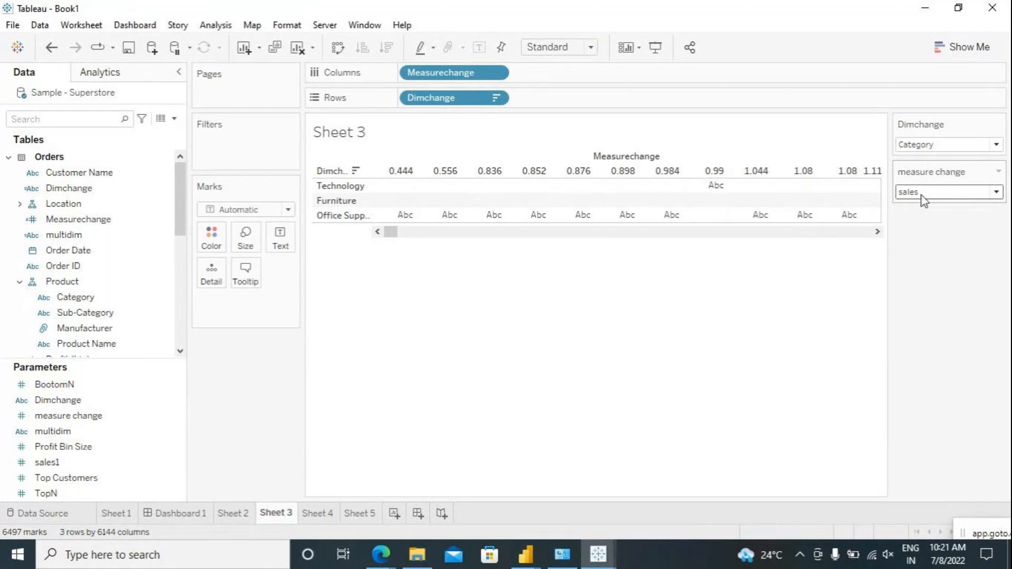
click(924, 199)
click(922, 218)
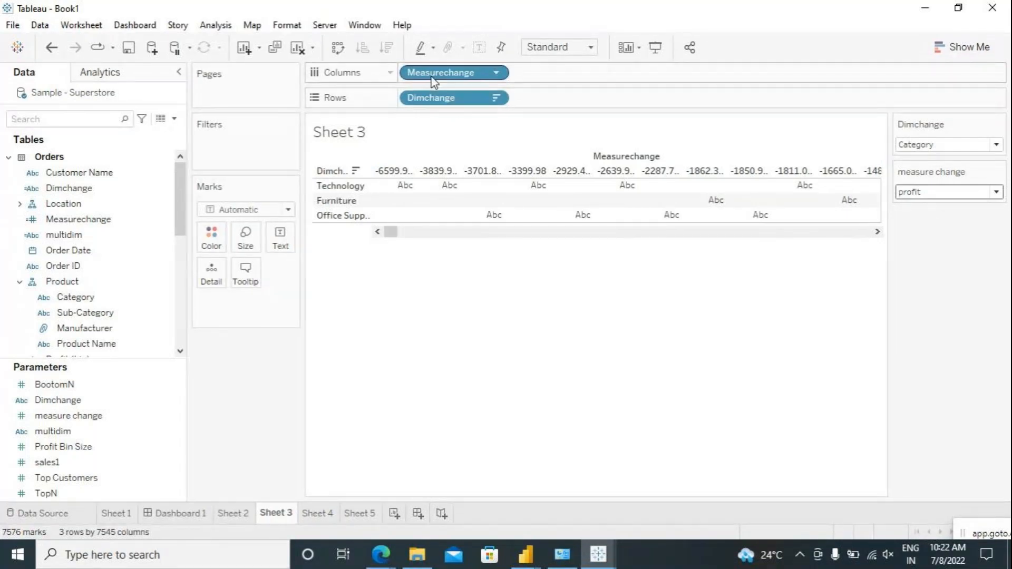
Move the Measurechange field from columns to rows after Dimchange and look through the listed values.
drag(435, 72, 572, 95)
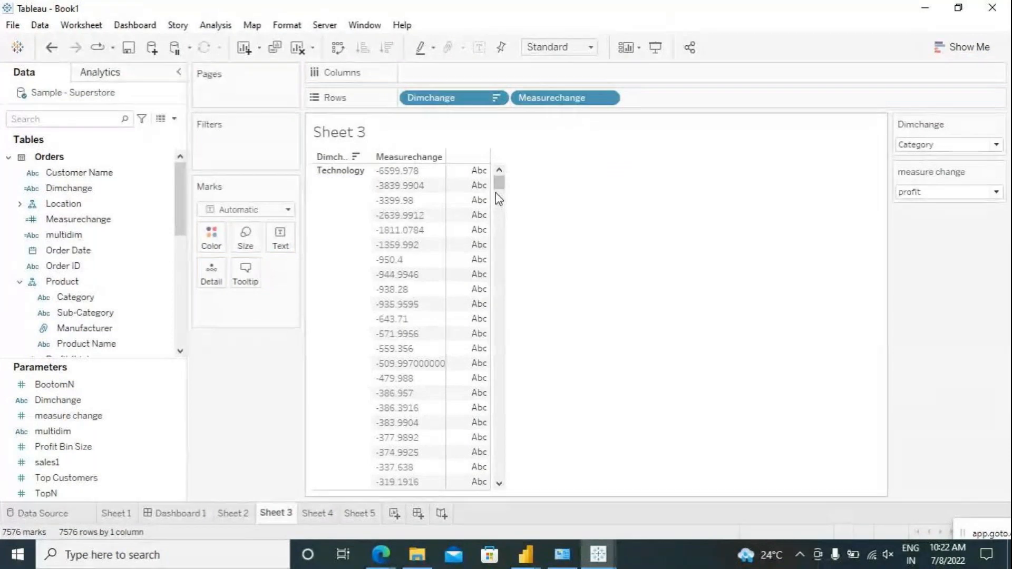
drag(499, 185, 499, 140)
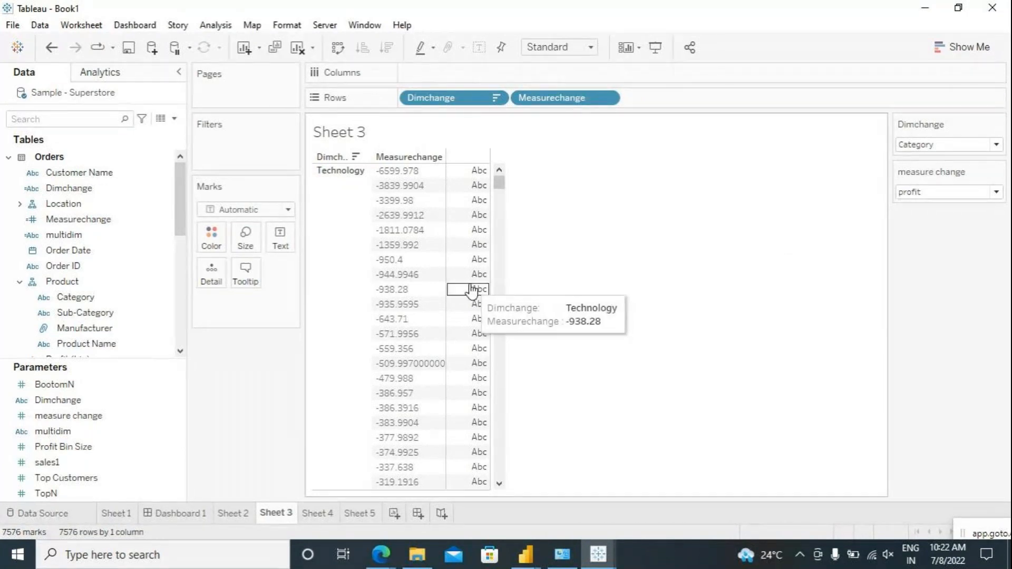
scroll(462, 297, down, 10)
scroll(459, 300, up, 9)
scroll(460, 299, up, 1)
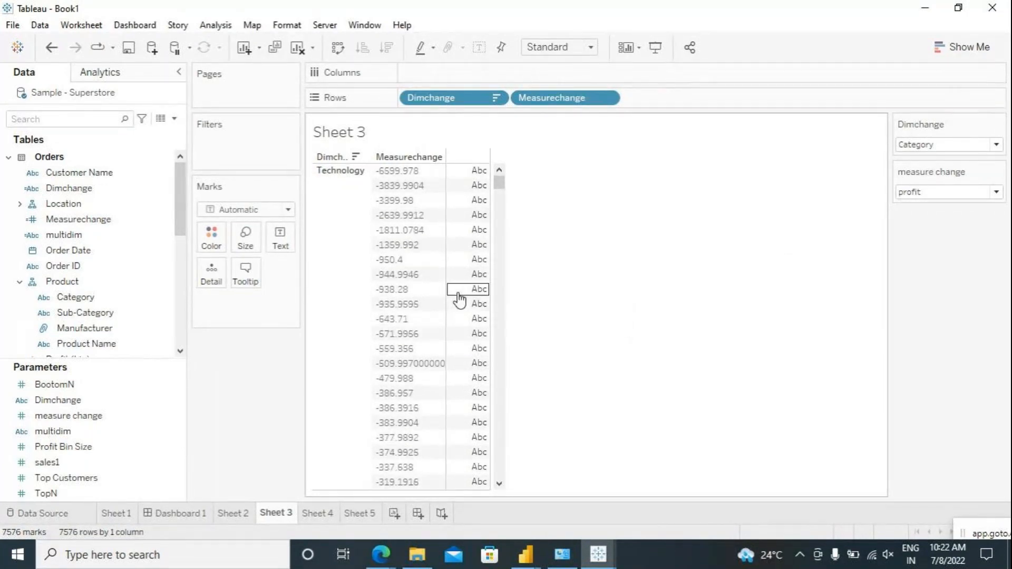
mouse_move(471, 225)
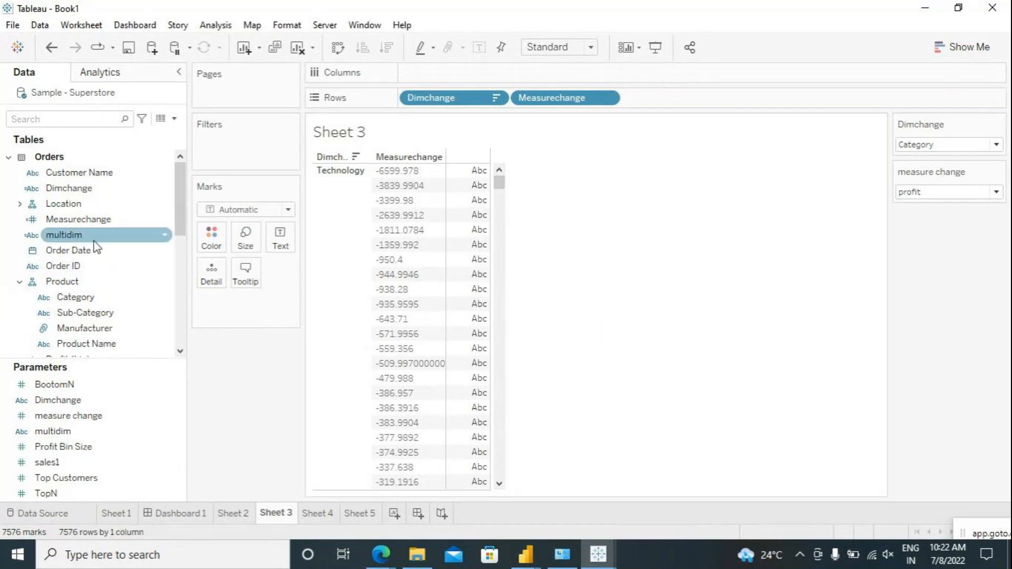
Open the Measurechange calculation, review its Sales, Profit and Quantity branches, and close it without changes.
click(95, 223)
right_click(96, 223)
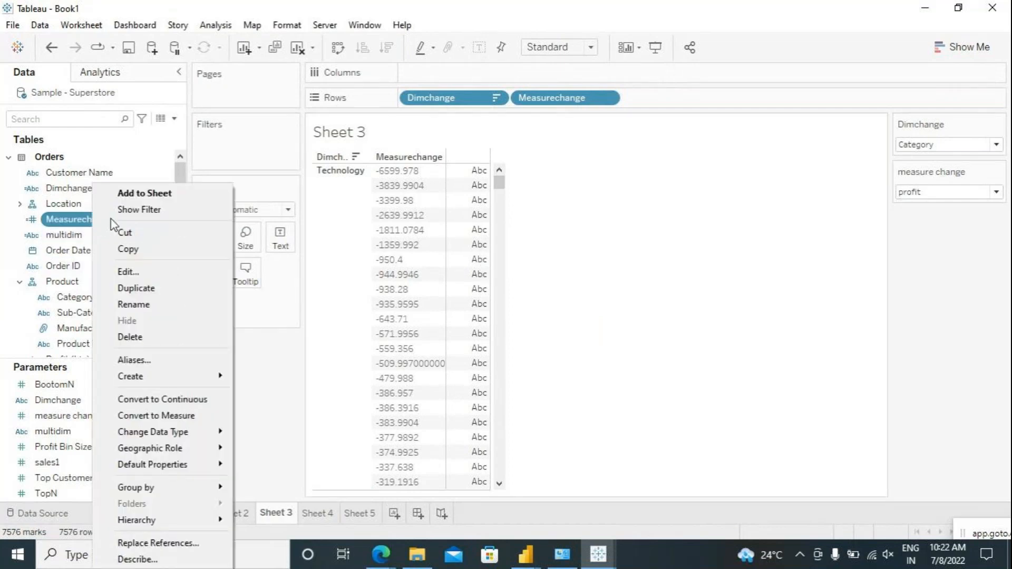
click(129, 269)
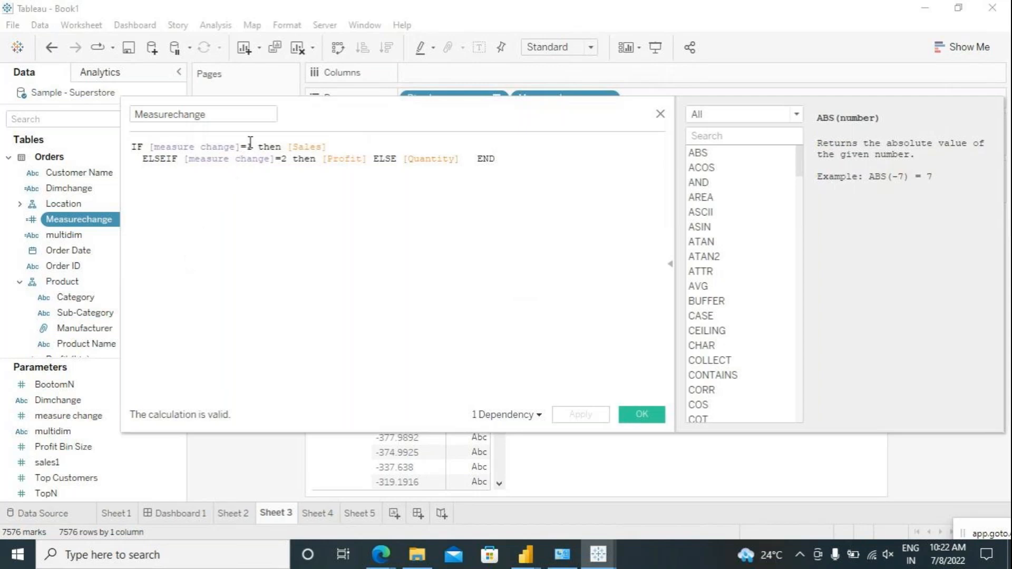
double_click(288, 147)
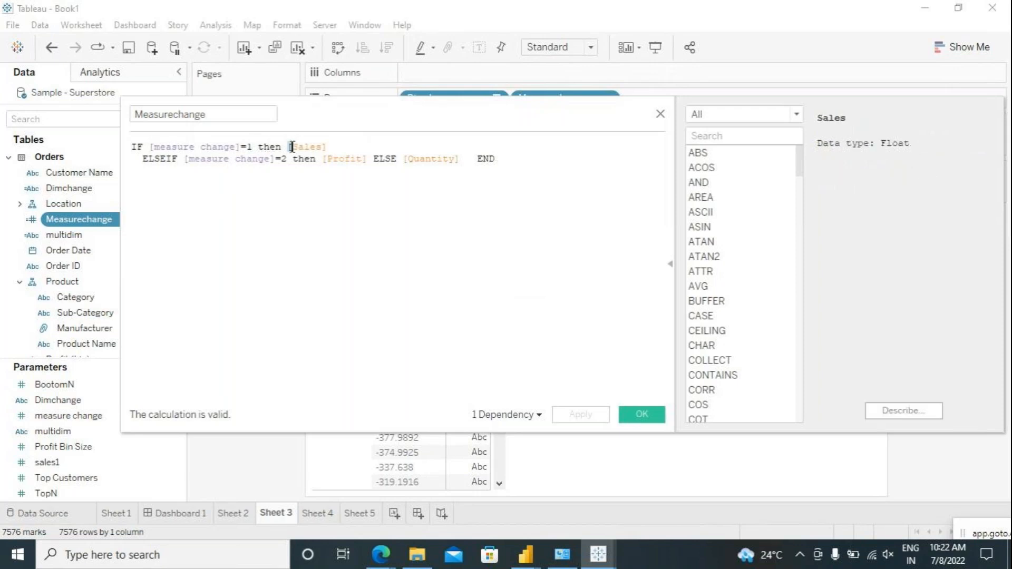
click(299, 192)
click(647, 416)
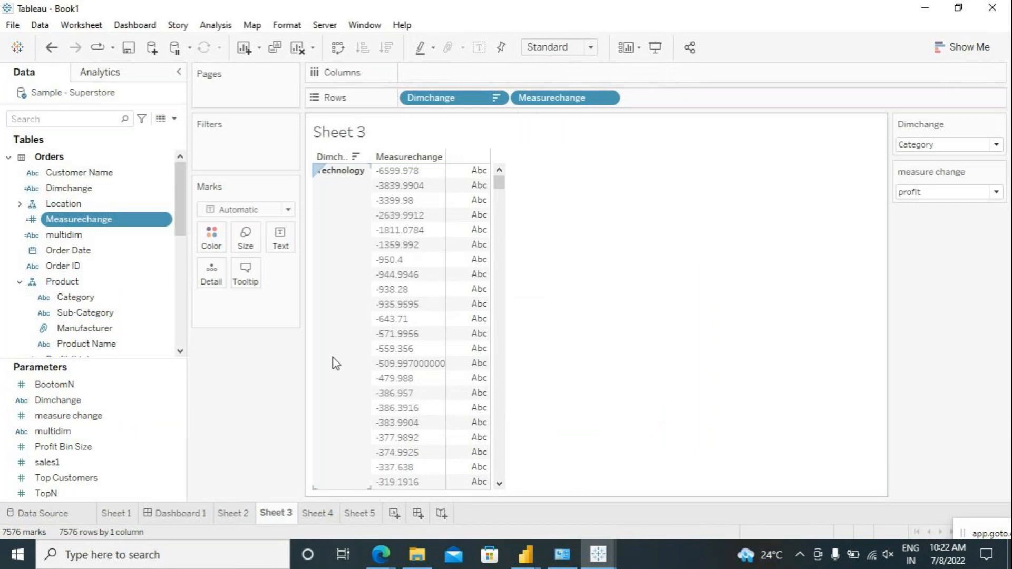
Take Measurechange off the rows, try it on the columns, and place it as the Text mark instead.
drag(535, 98, 517, 75)
drag(397, 232, 395, 275)
drag(423, 72, 282, 239)
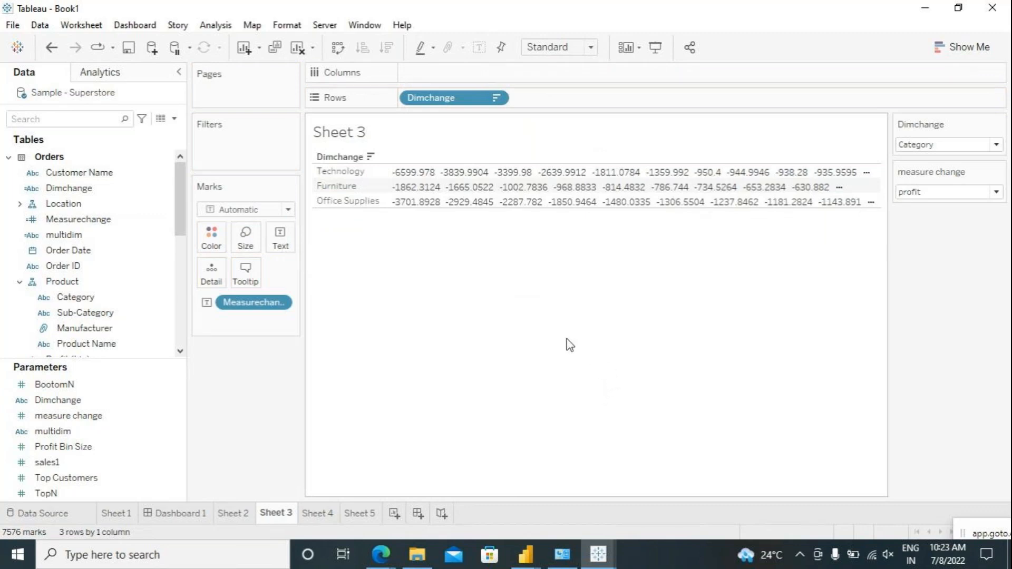
Set Dimchange to Subcategory and switch measure change to sales, then to Quantity.
click(936, 152)
click(926, 169)
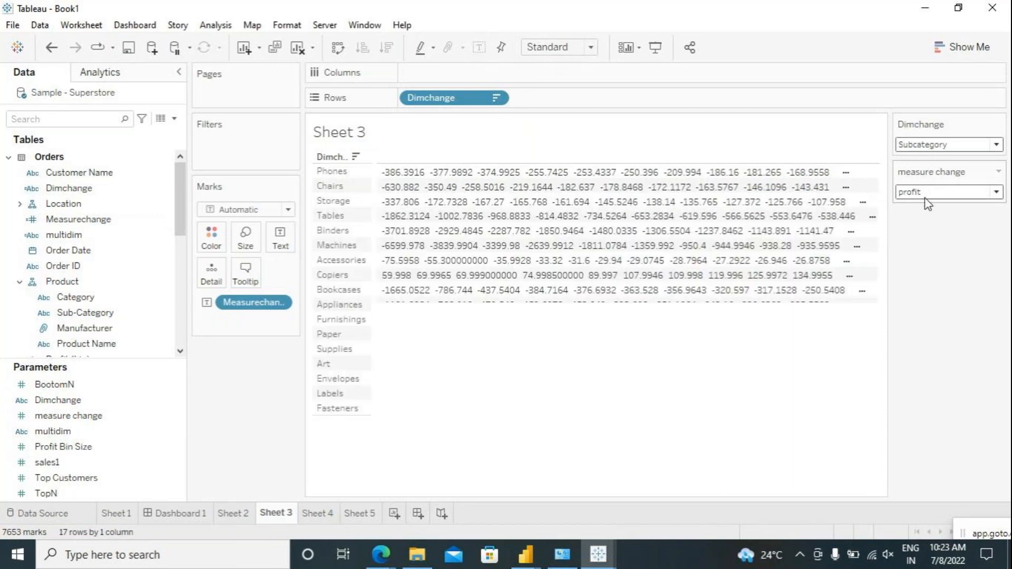
click(926, 202)
key(Down)
key(Return)
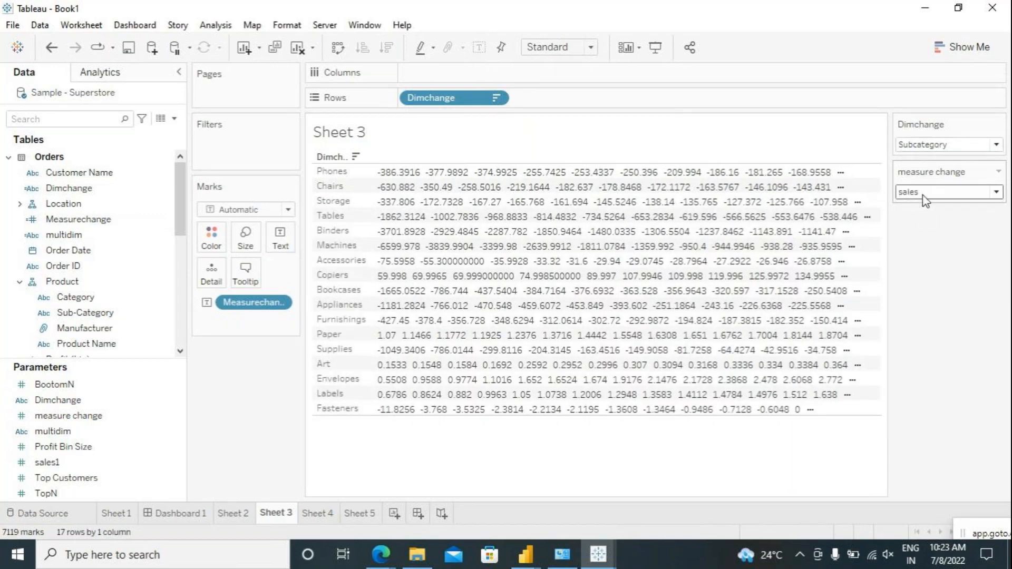
click(923, 194)
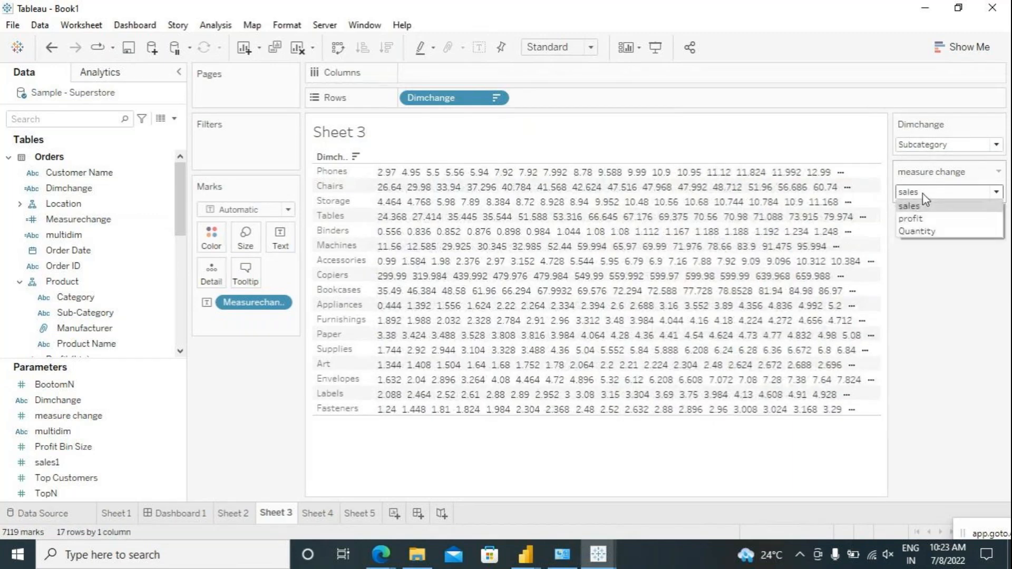
click(930, 233)
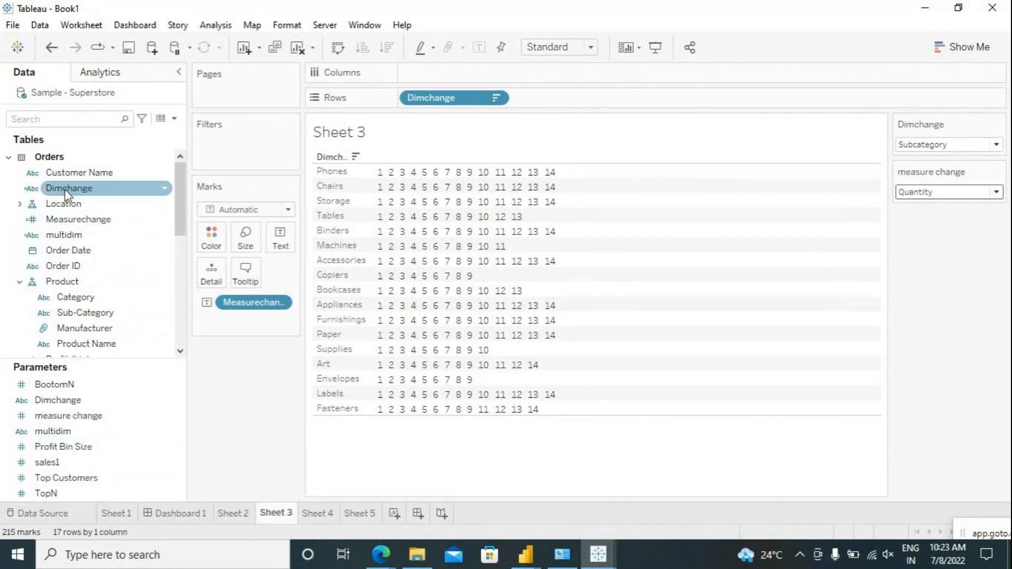
Reopen the Measurechange calculation for editing and replace the opening IF keyword with case.
click(82, 220)
right_click(84, 224)
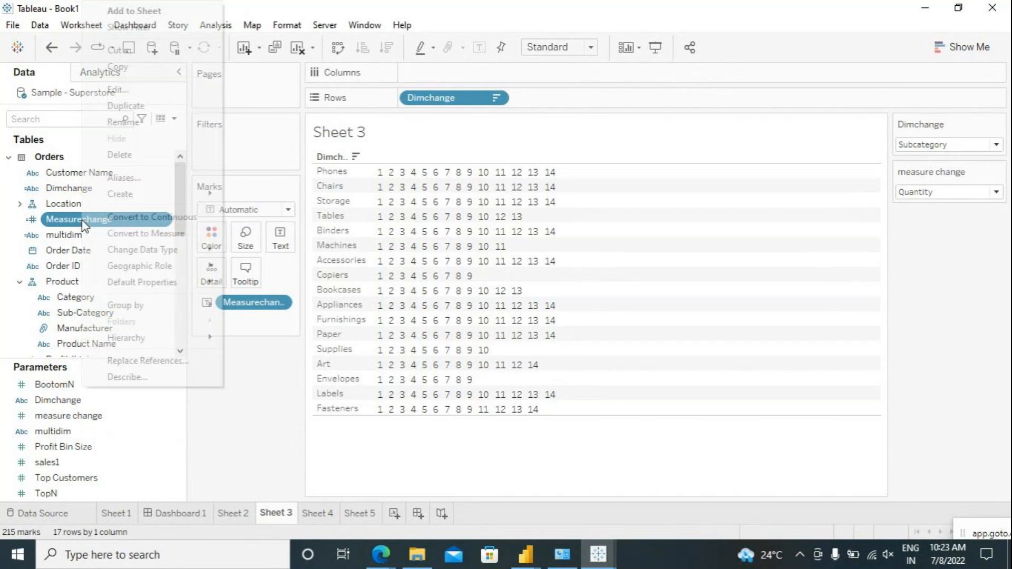
click(135, 91)
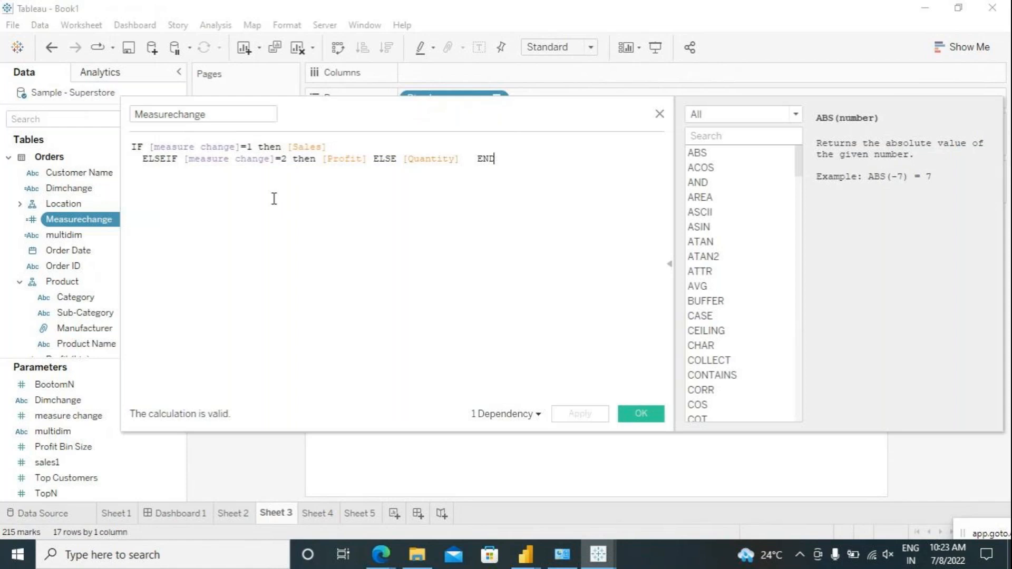
drag(333, 148, 128, 153)
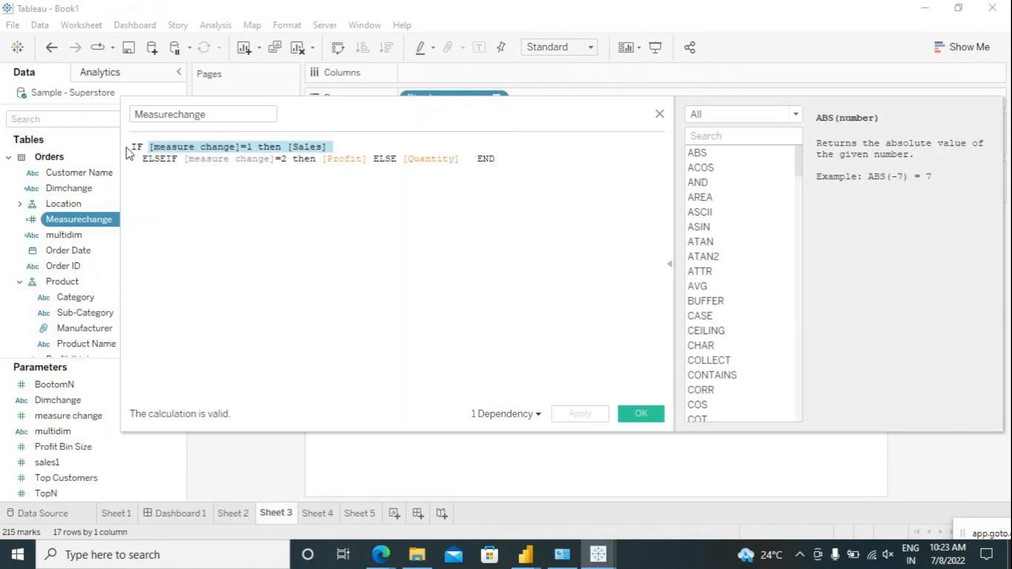
click(145, 147)
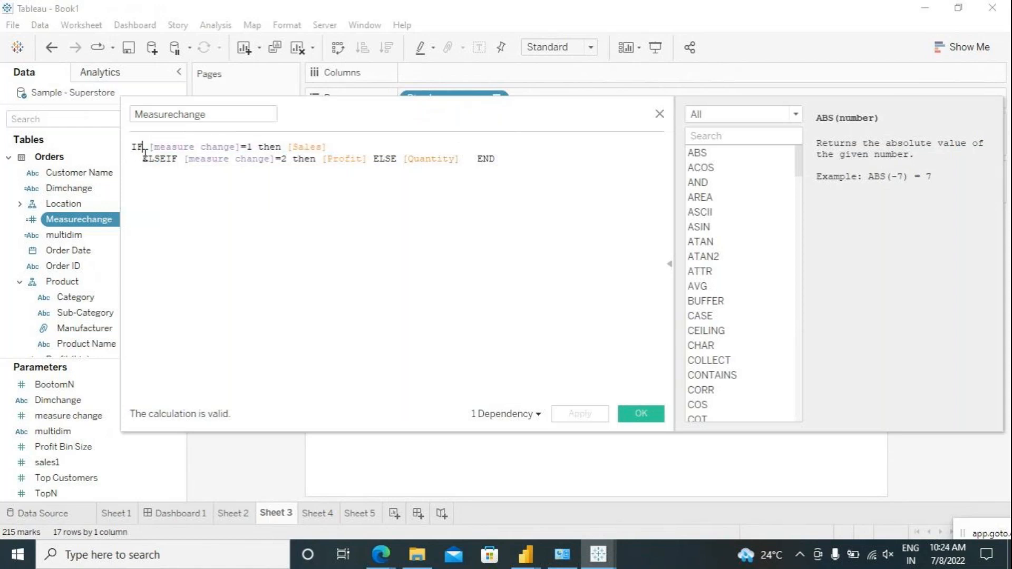
key(BackSpace)
key(BackSpace)
text(case)
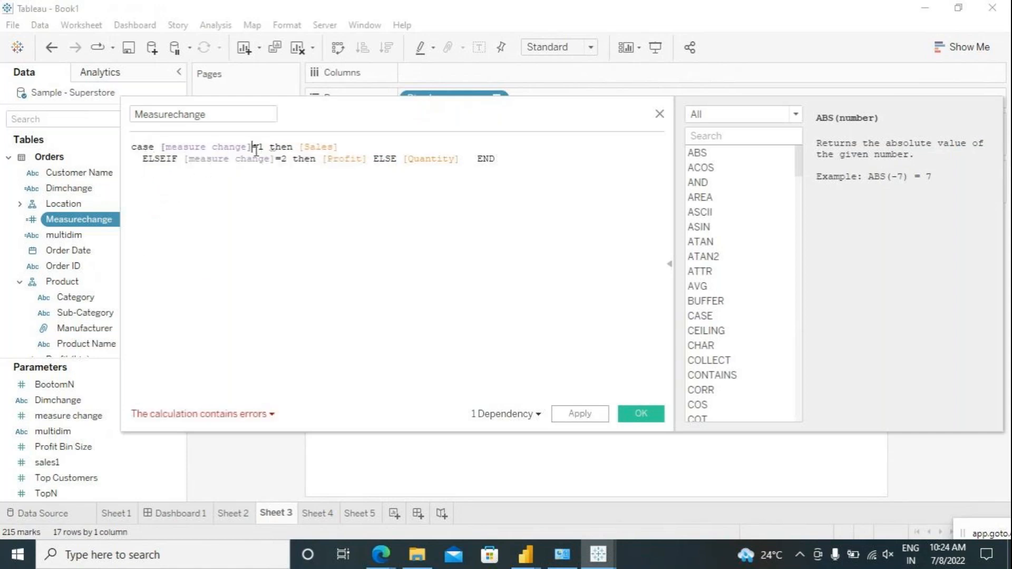
Move the first branch below case [measure change], separated by a blank line, and rewrite it as when 1 then [Sales].
click(253, 147)
key(Return)
key(Return)
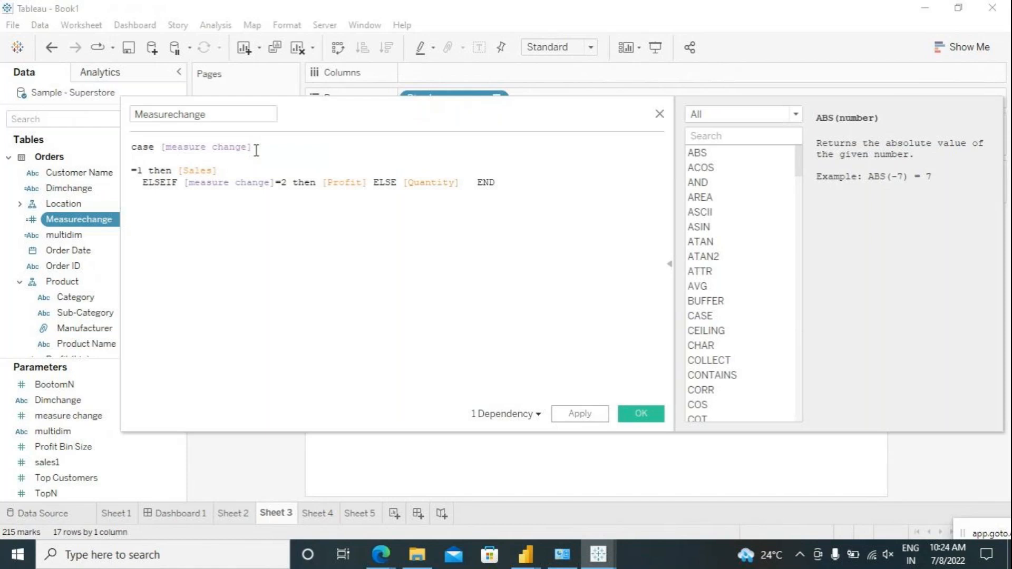
text(when)
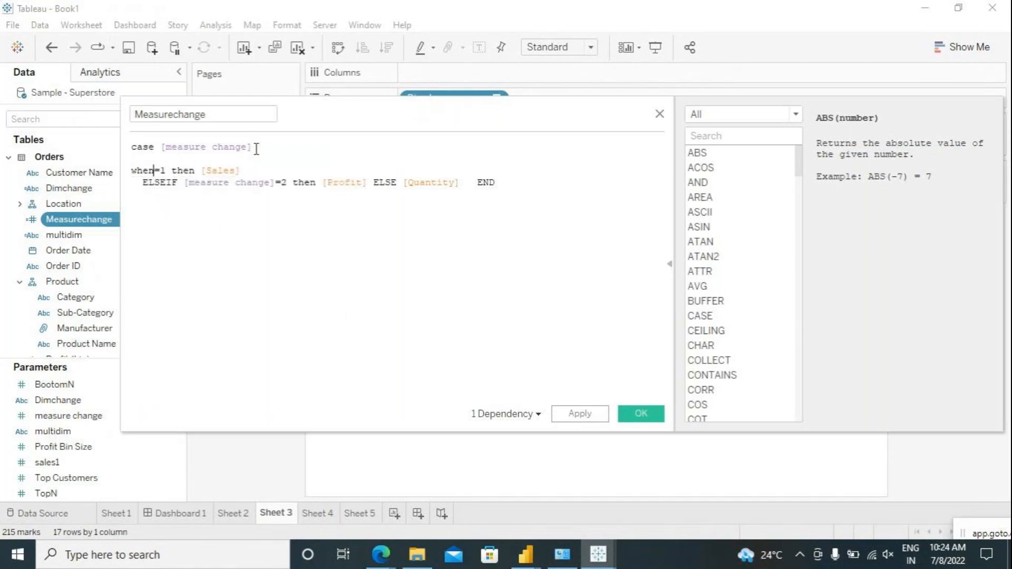
key(Delete)
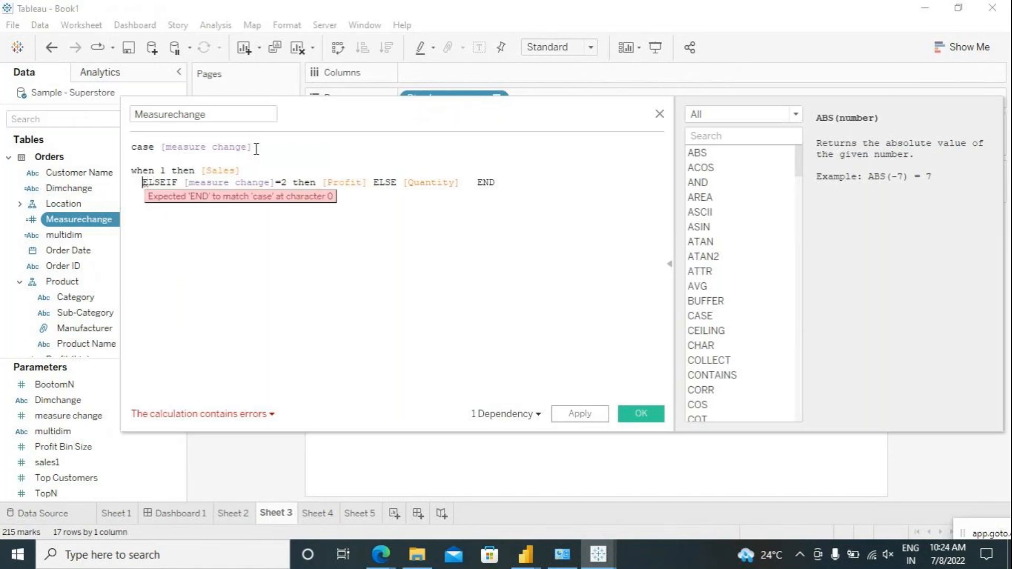
Add a second branch on its own line reading when 2 then [Profit], and enlarge the formula text.
key(Return)
text(when 2 then )
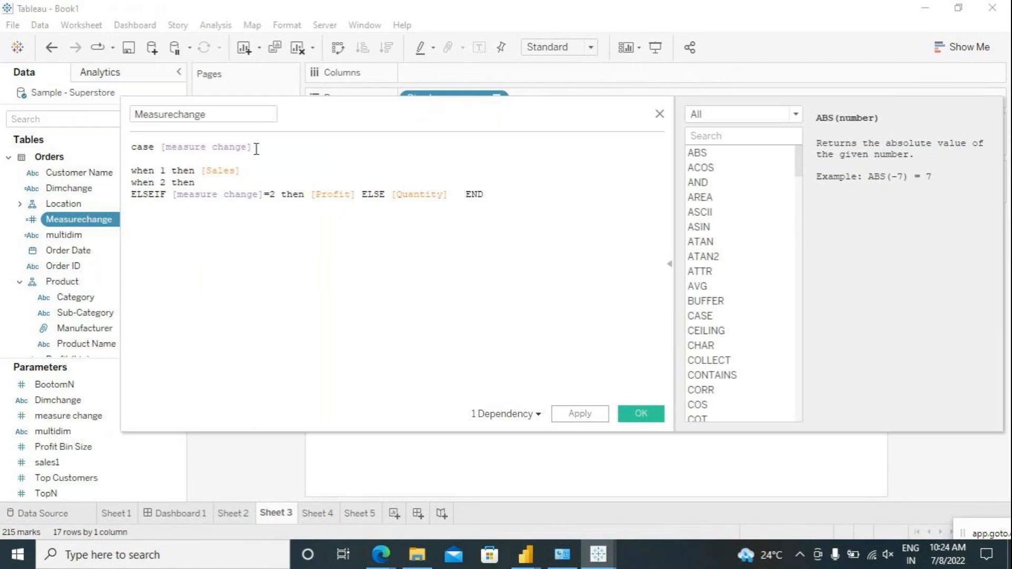
text(pro)
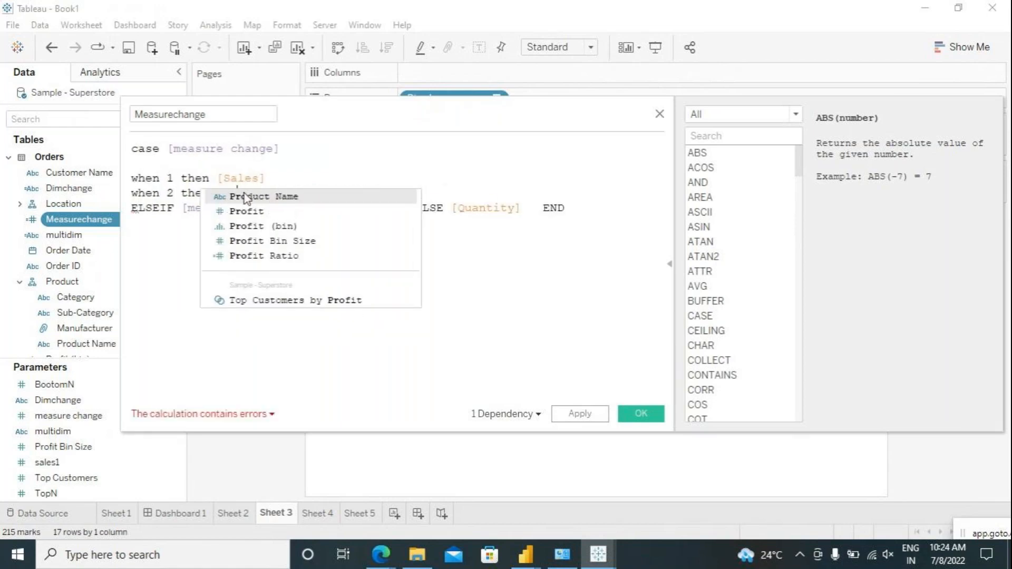
click(249, 212)
scroll(292, 203, up, 3)
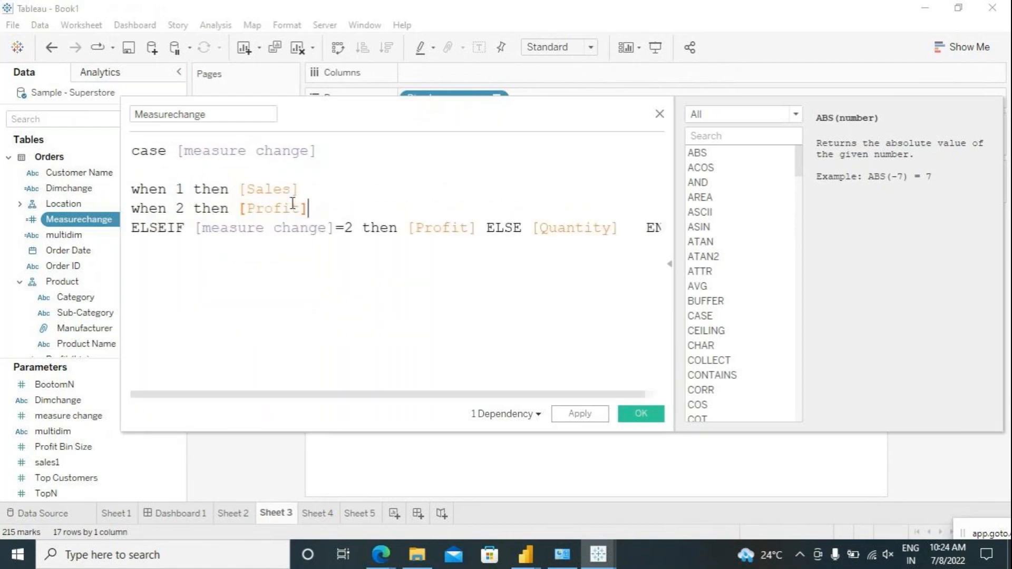
Delete the entire leftover ELSEIF line, including its ELSE and END parts, from the formula.
click(330, 272)
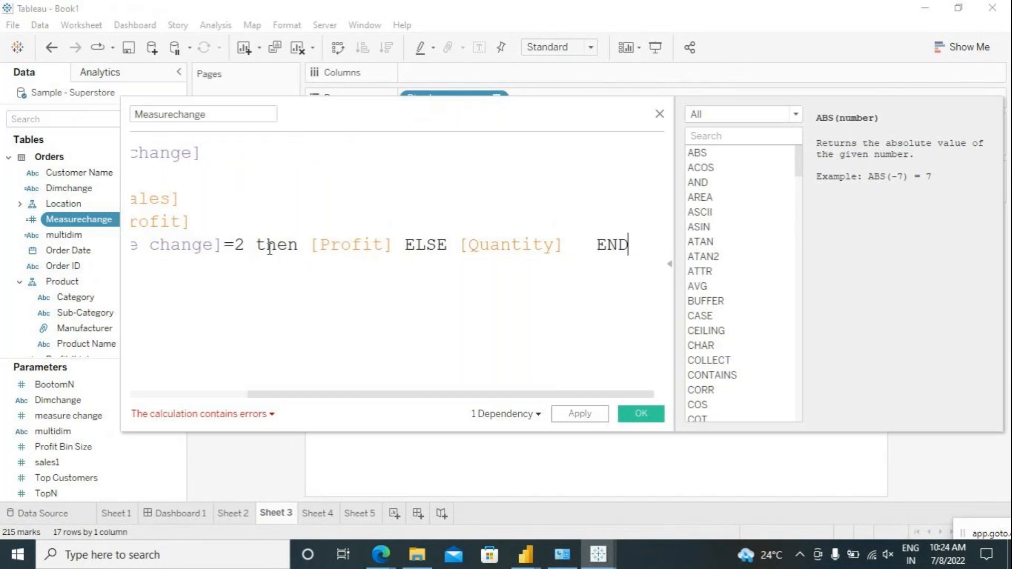
drag(256, 244, 652, 254)
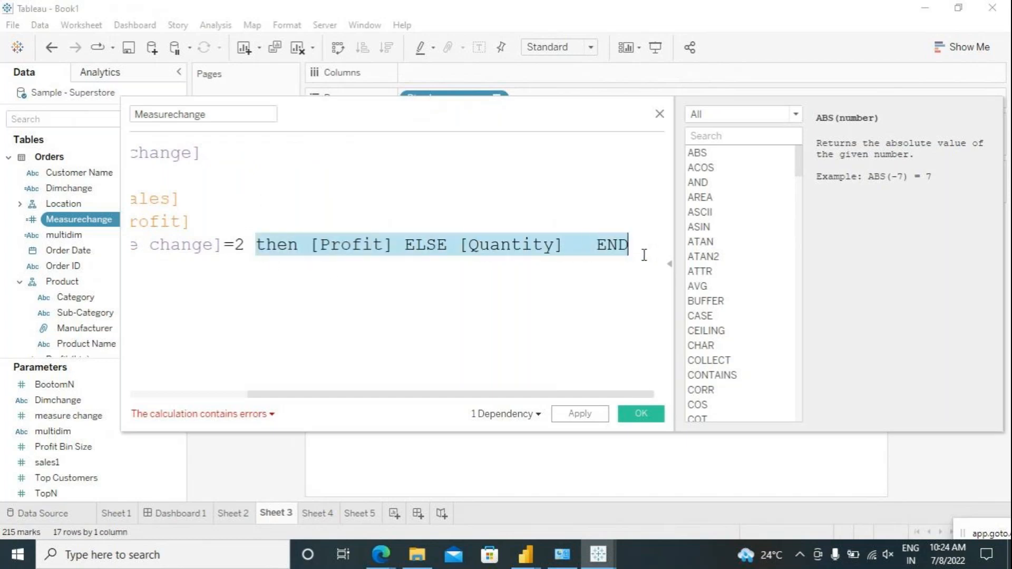
key(BackSpace)
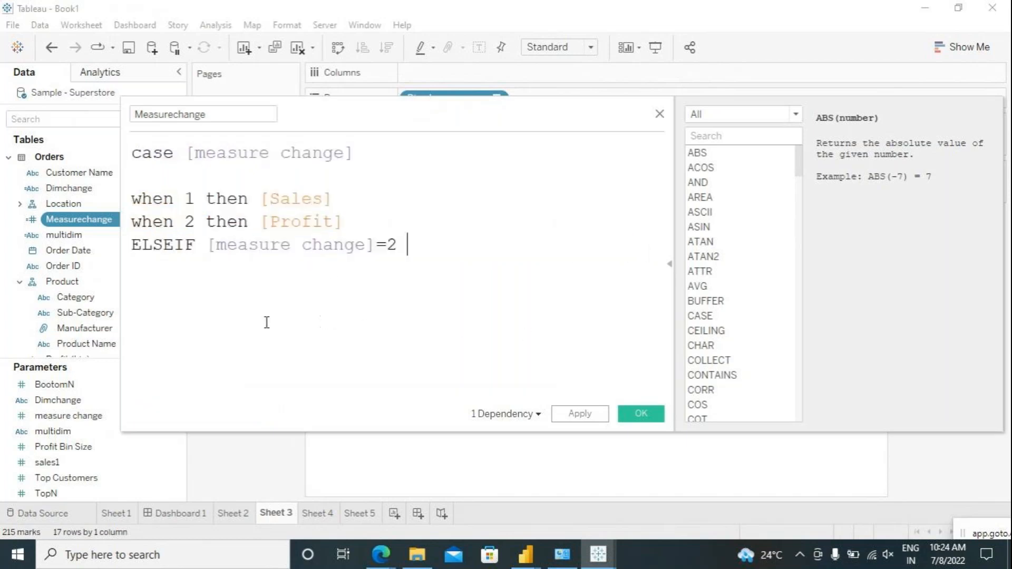
drag(407, 247, 132, 252)
key(BackSpace)
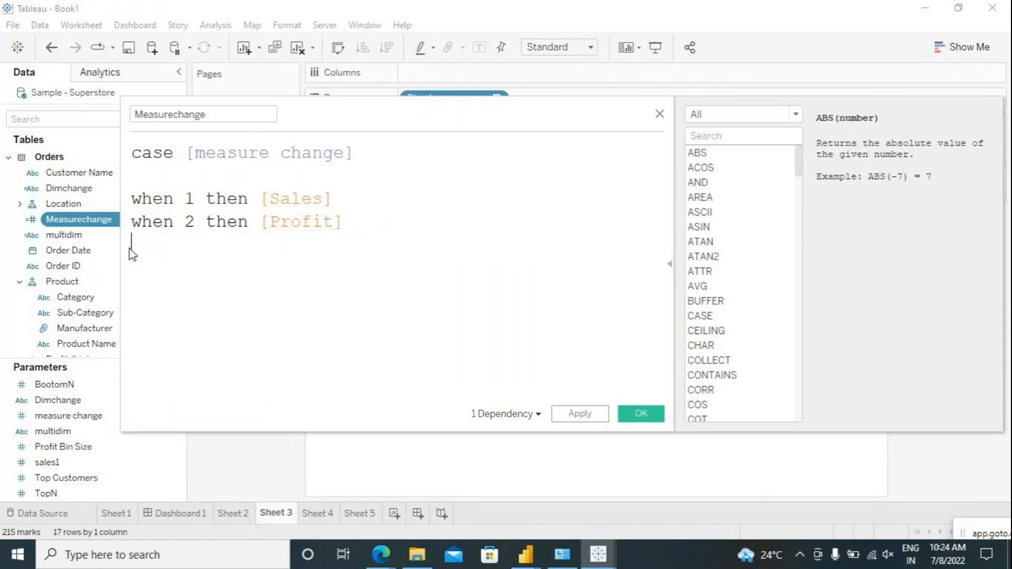
Add a third branch to the Measurechange formula reading when 3 then [Quantity].
text(wr)
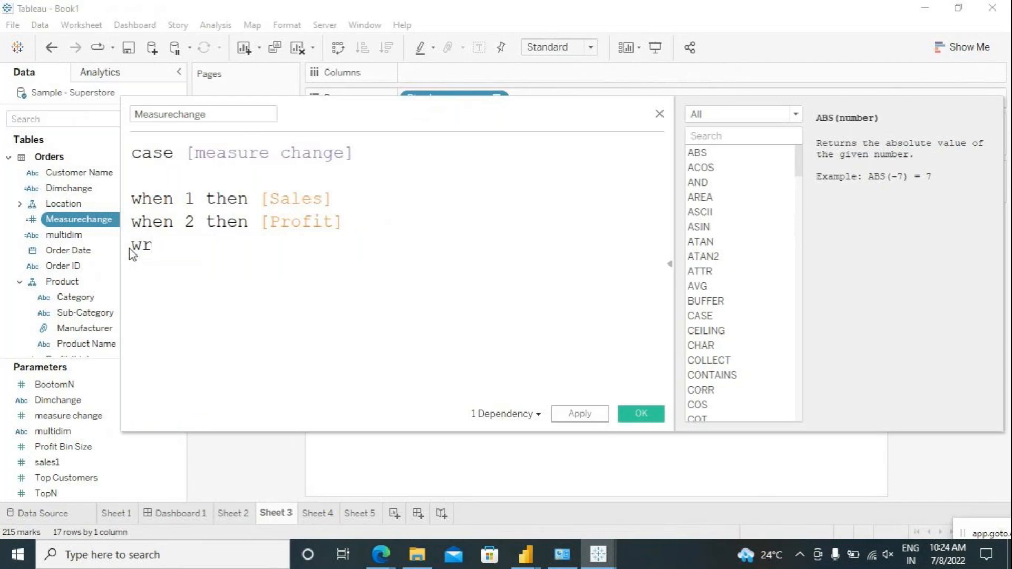
key(BackSpace)
text(hen 3 th)
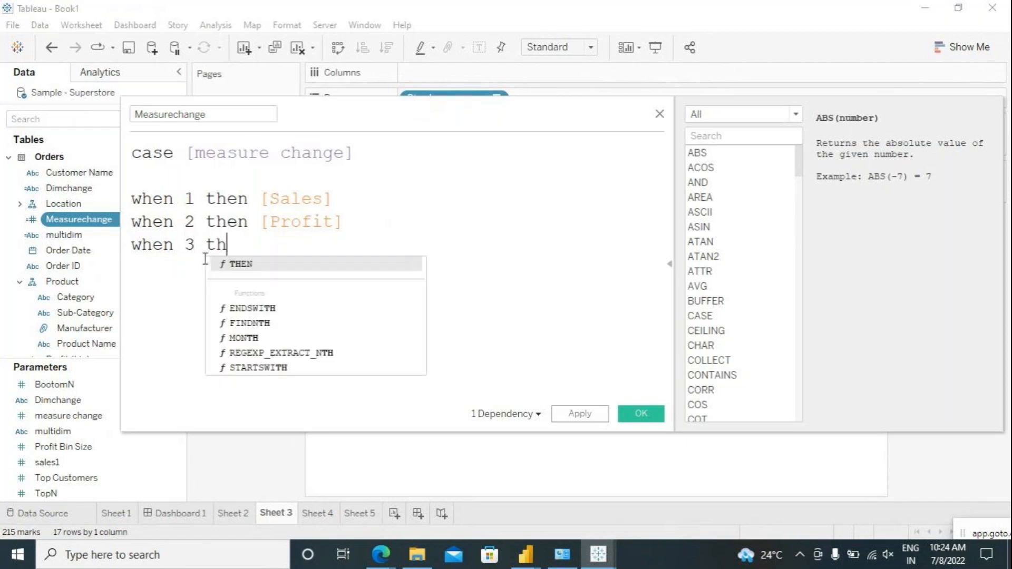
text(en)
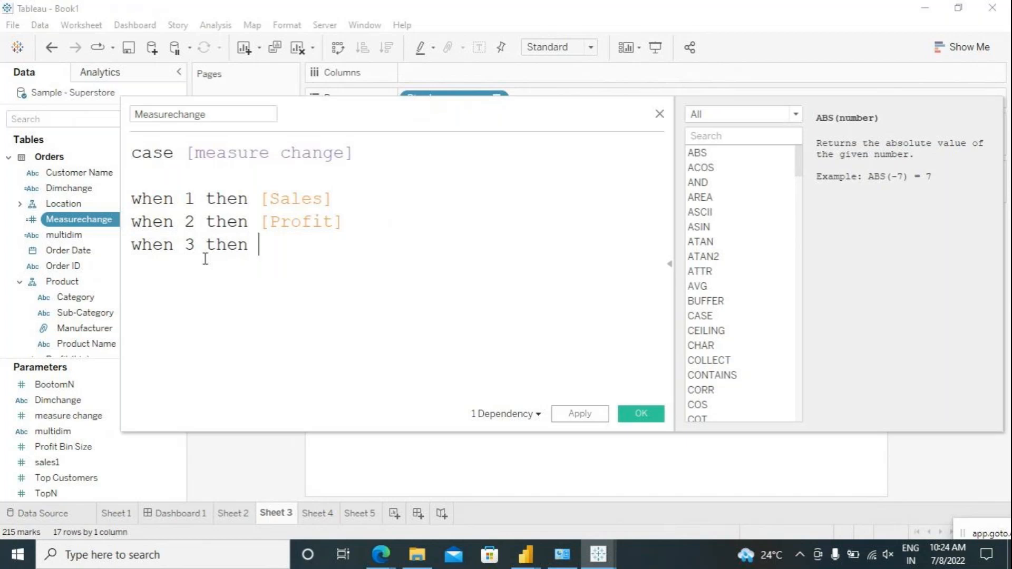
text( q)
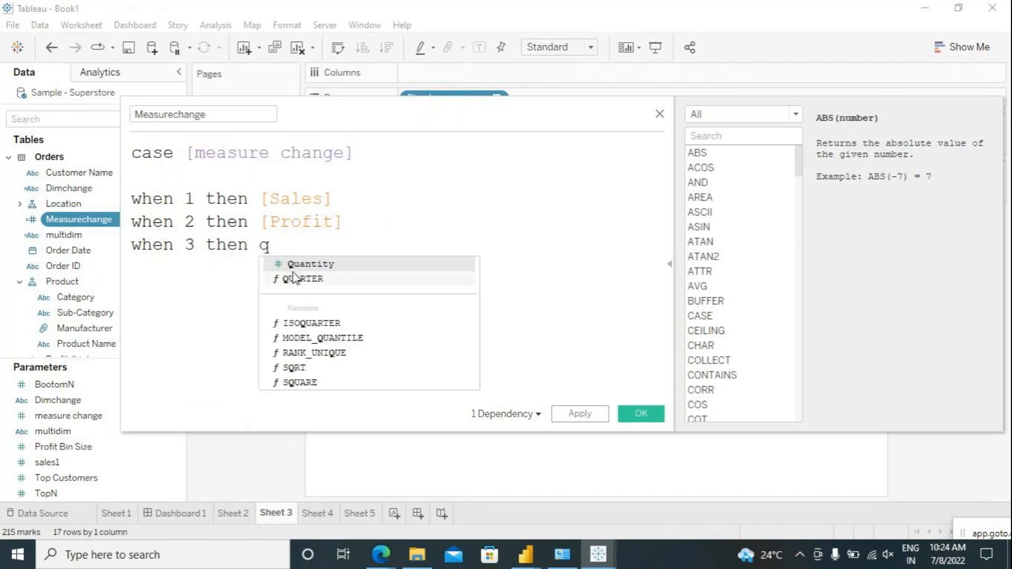
click(300, 269)
Close the CASE expression with END after [Quantity], then apply and save the Measurechange calculation.
text(en)
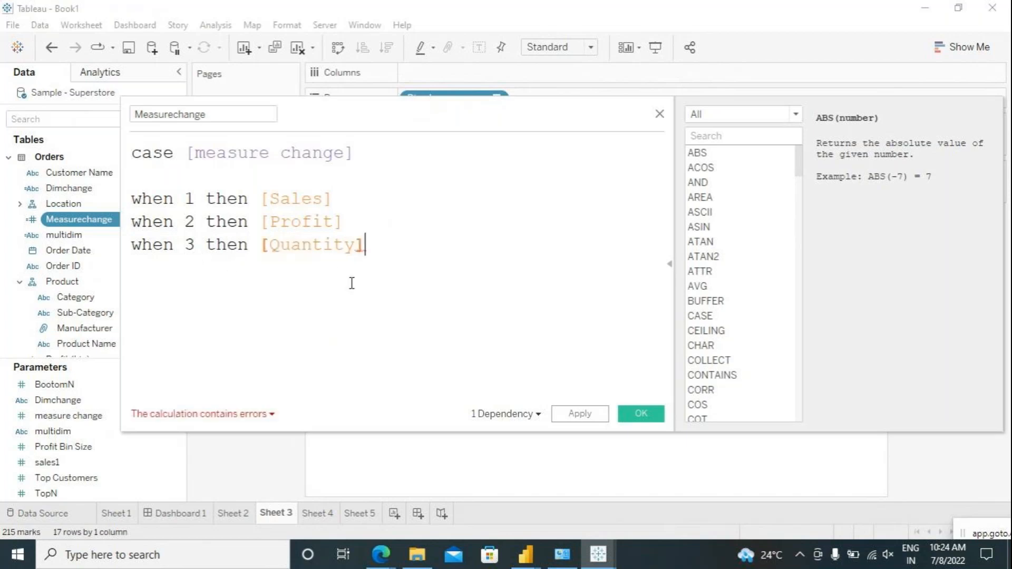
text(d)
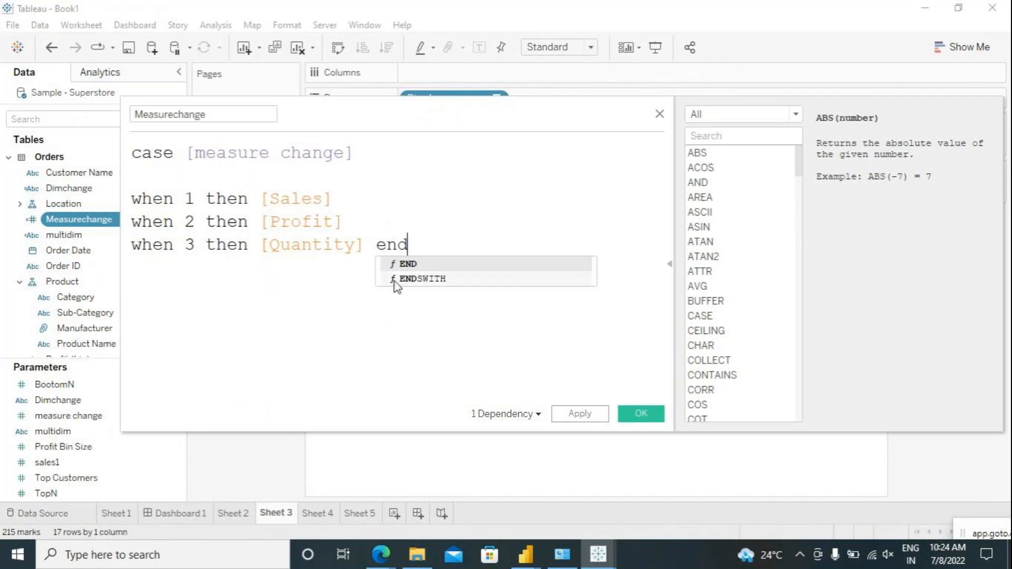
click(430, 263)
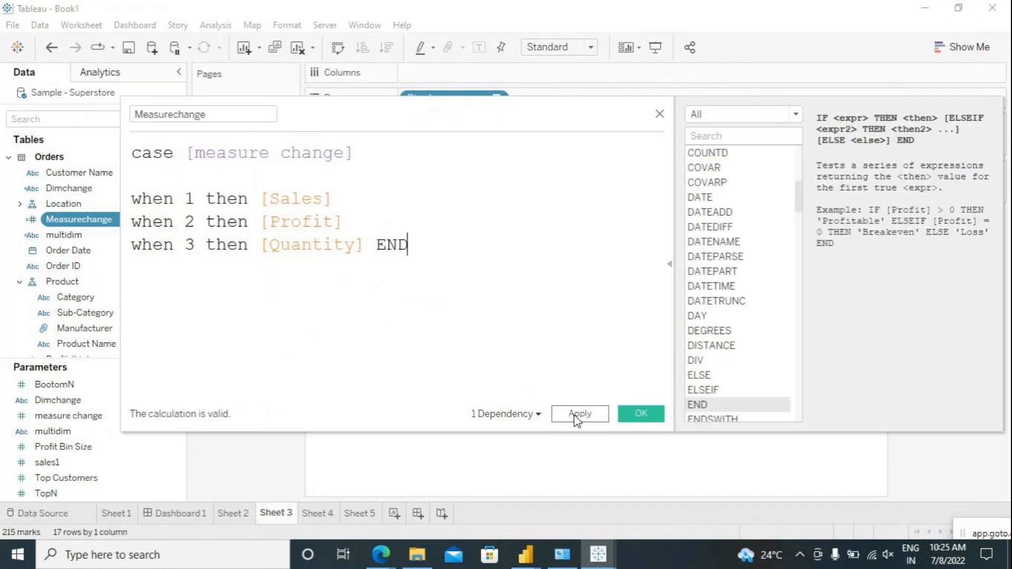
click(596, 414)
click(637, 414)
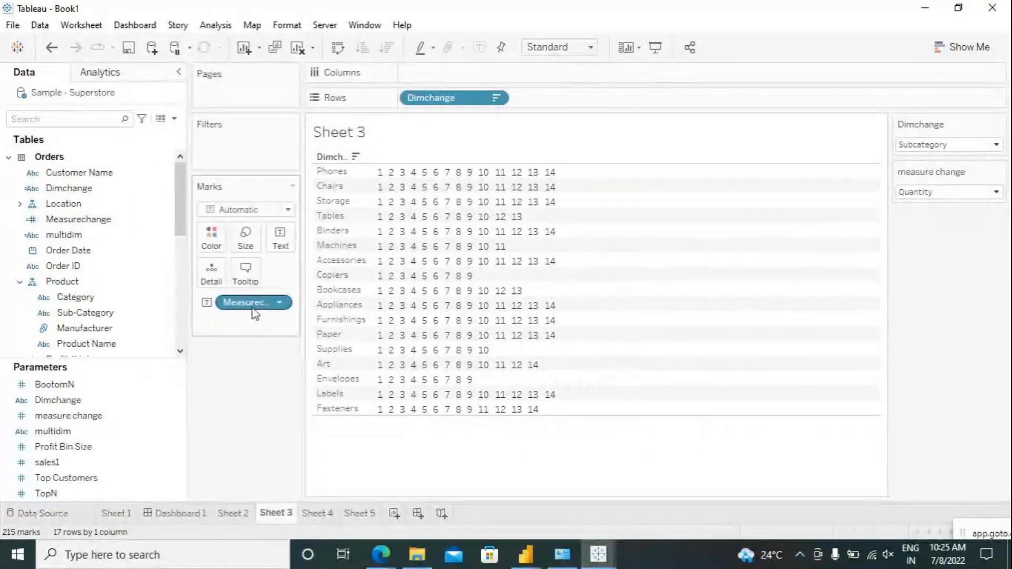
Take Measurechange off the Marks card, try it on Columns and remove it, and convert the field to continuous.
drag(255, 306, 305, 442)
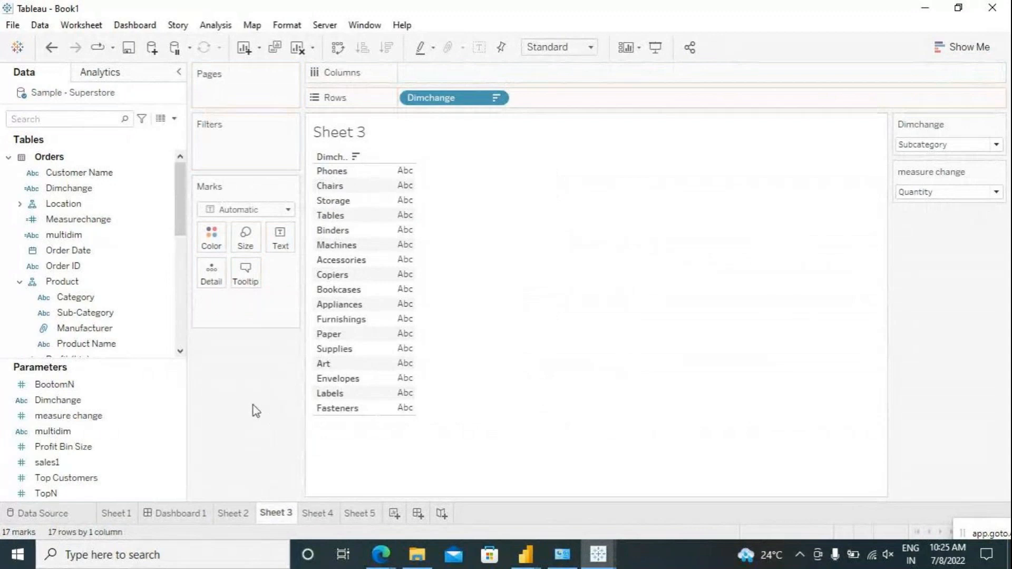
drag(78, 225, 565, 74)
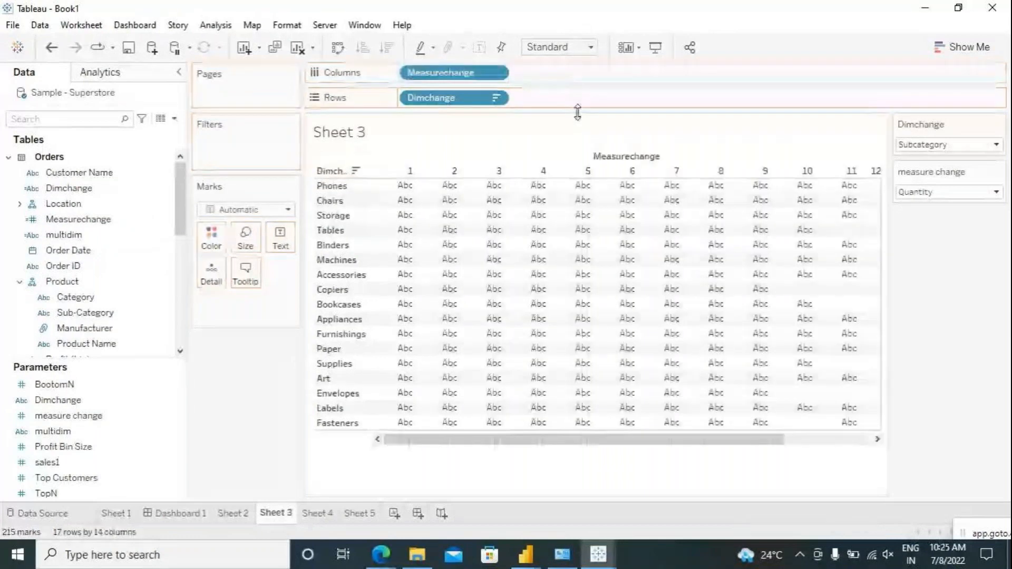
drag(454, 74, 156, 237)
right_click(161, 221)
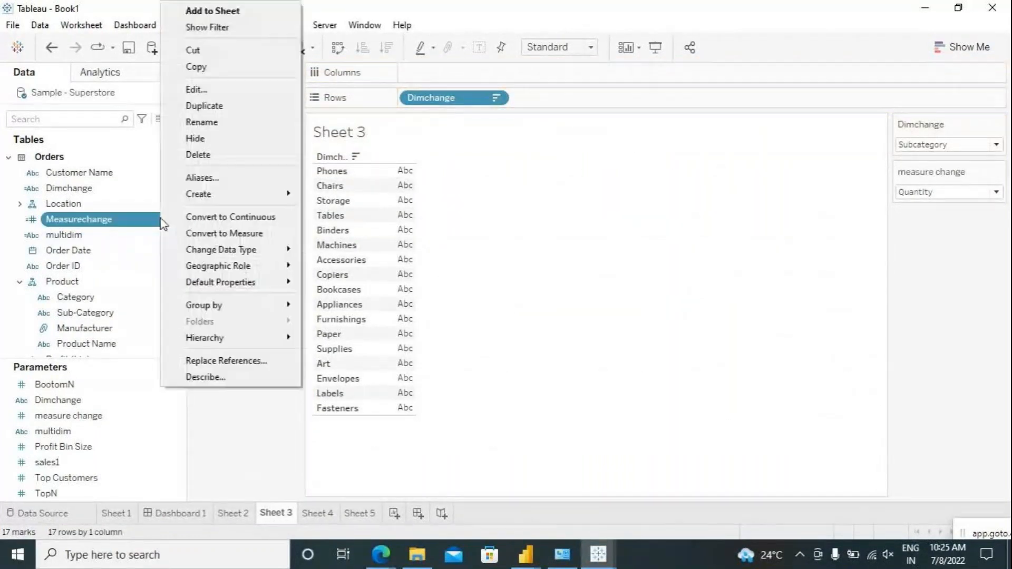
click(222, 219)
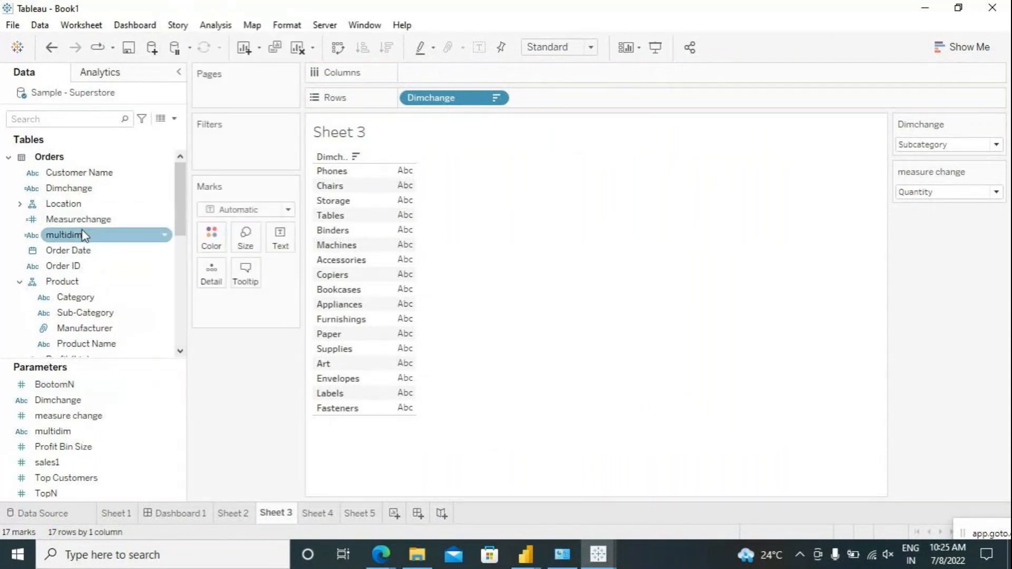
Place the continuous Measurechange field on Columns and apply the Gantt chart type to Sheet 3.
drag(78, 222, 400, 194)
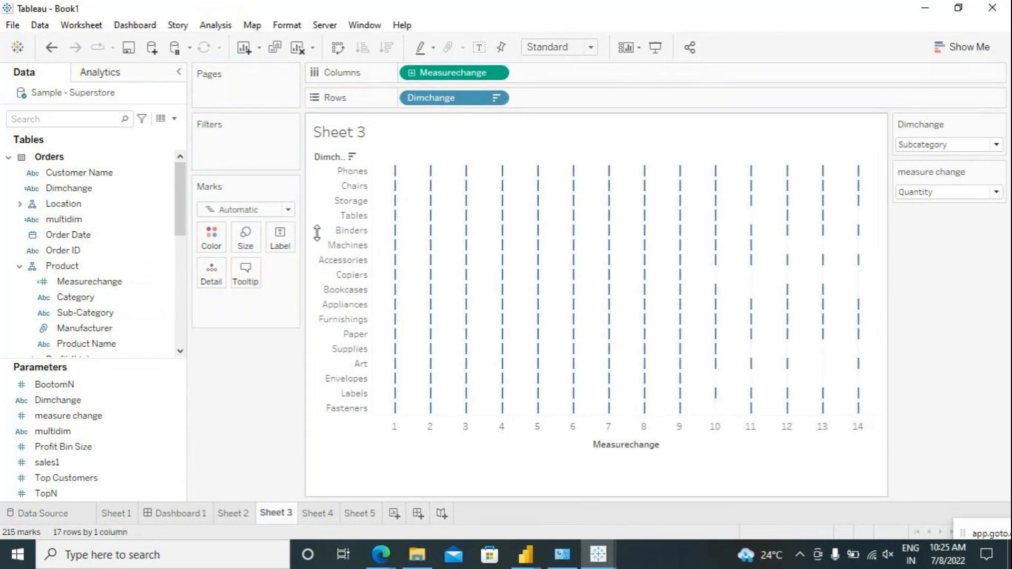
click(972, 48)
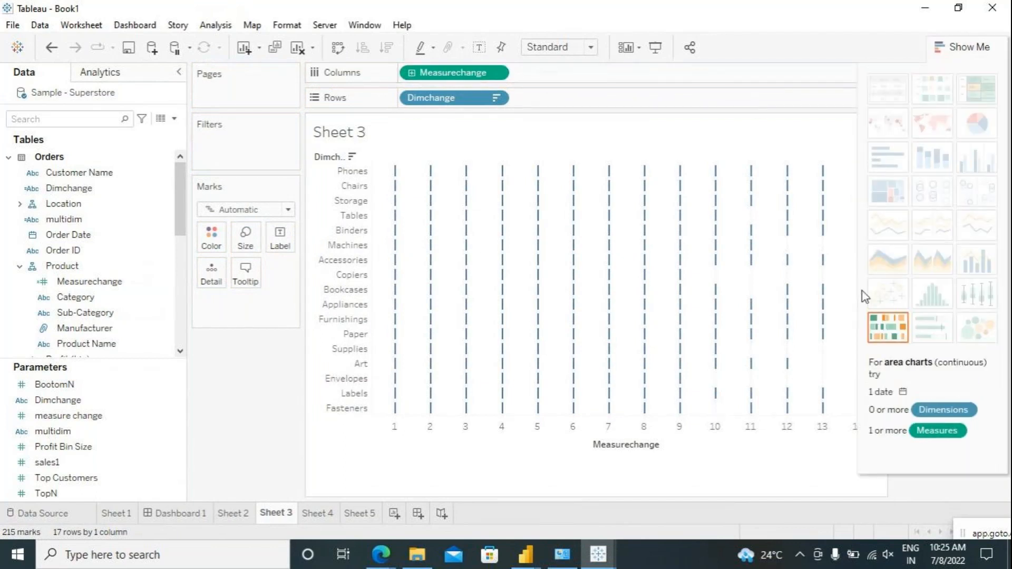
click(879, 328)
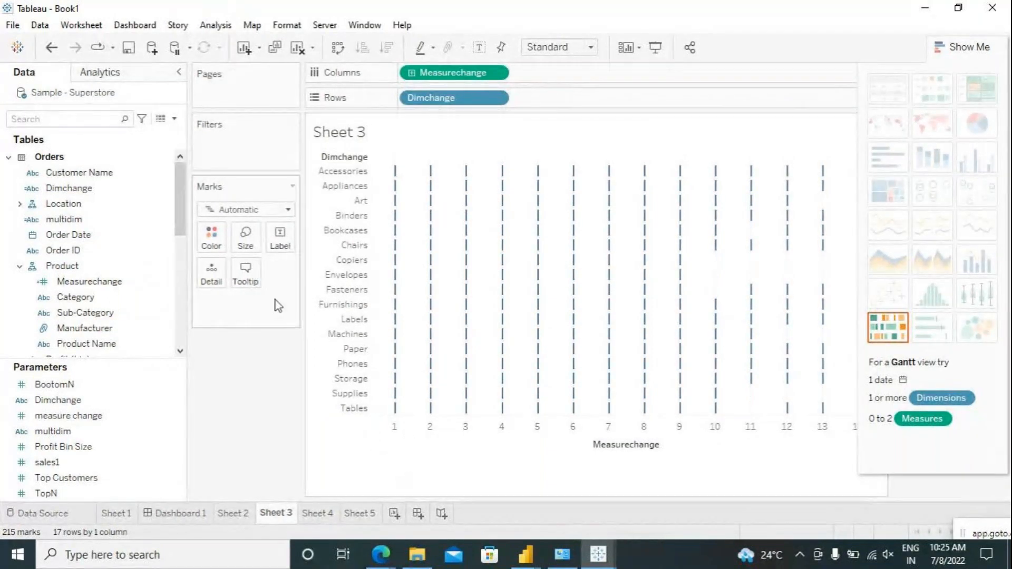
Delete the Measurechange calculated field from the data source, accepting its removal from Sheet 3.
click(90, 283)
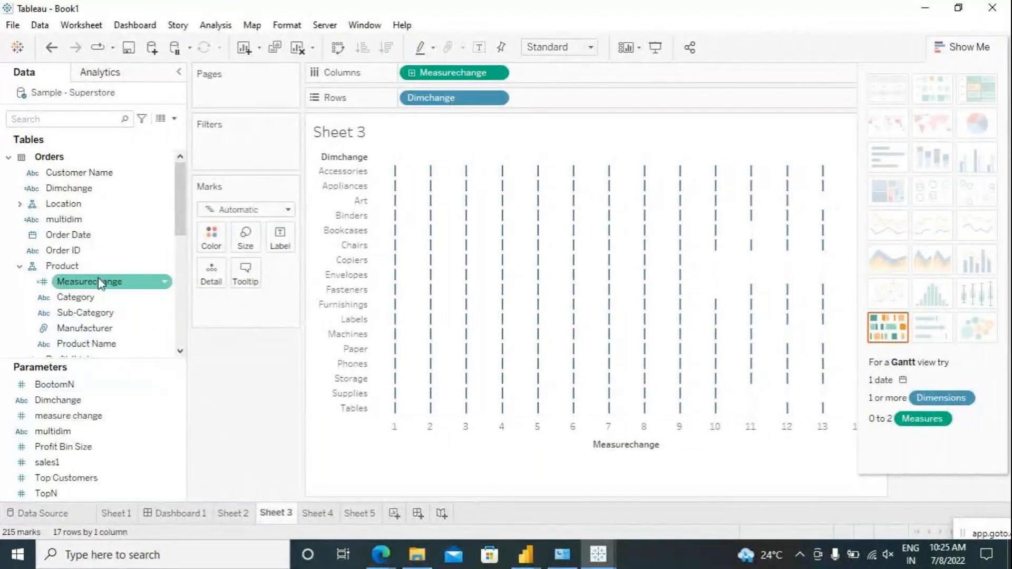
right_click(101, 289)
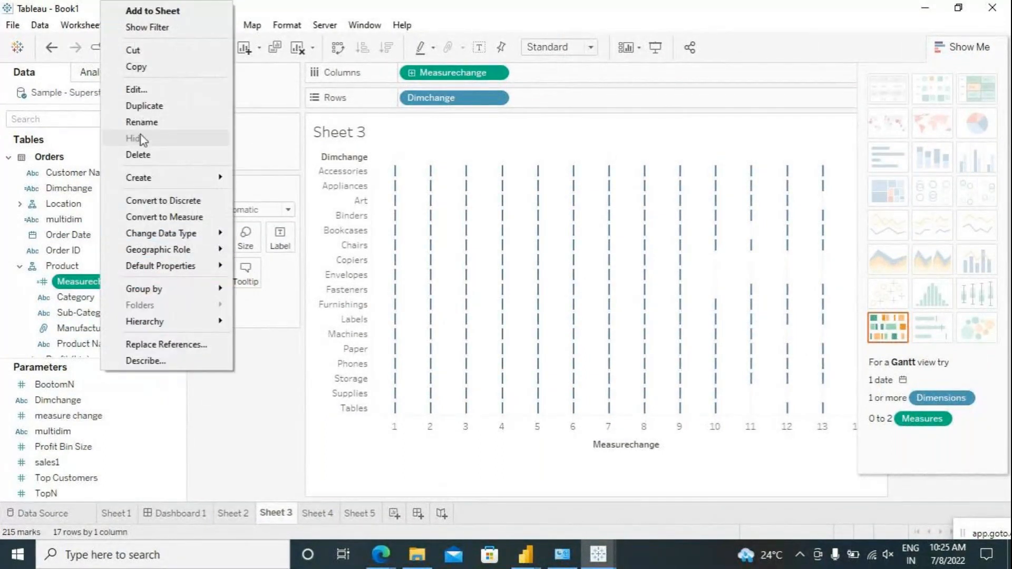
click(139, 154)
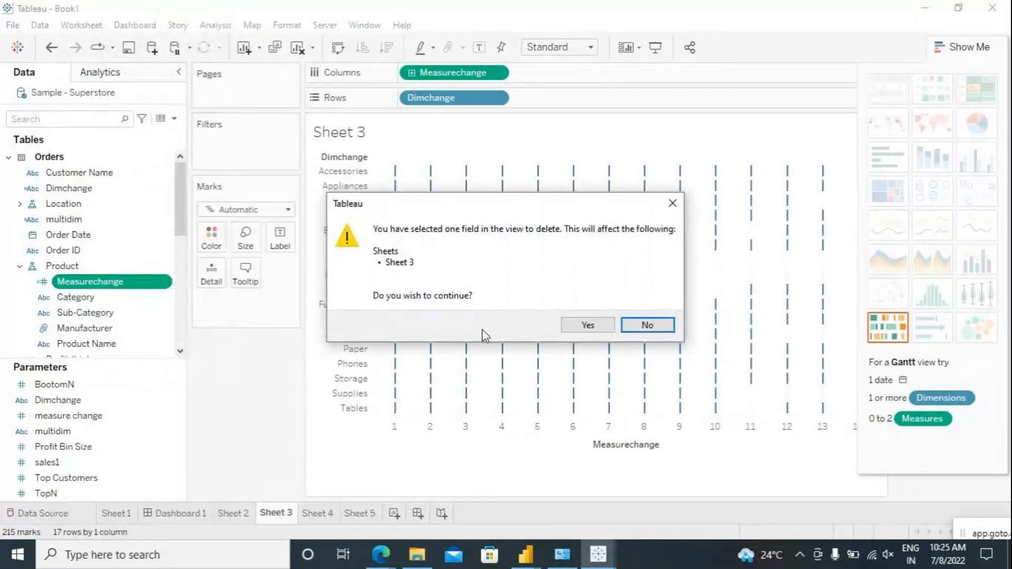
click(574, 322)
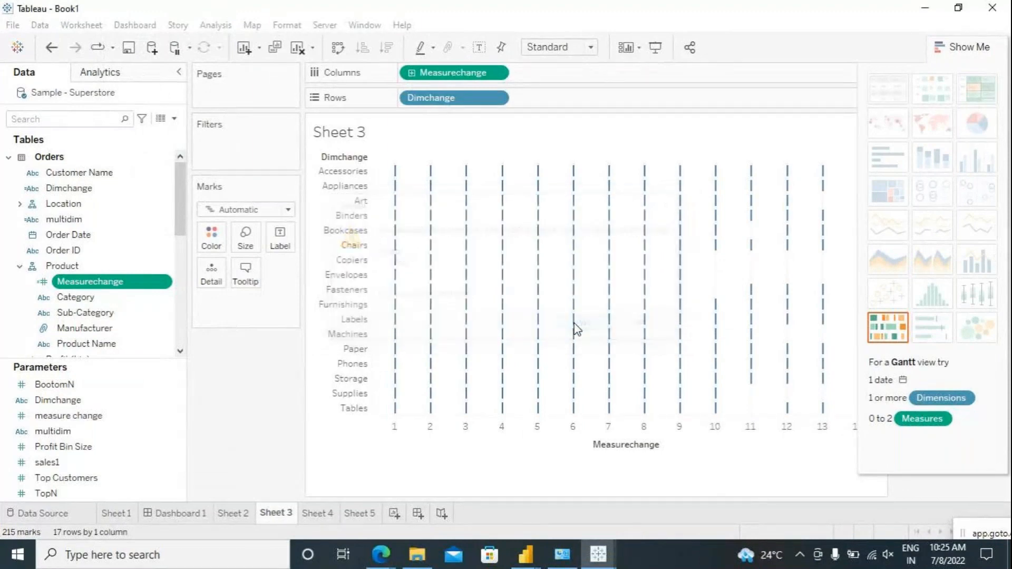
Change the data type of the measure change parameter to String and save the parameter.
right_click(88, 419)
click(132, 230)
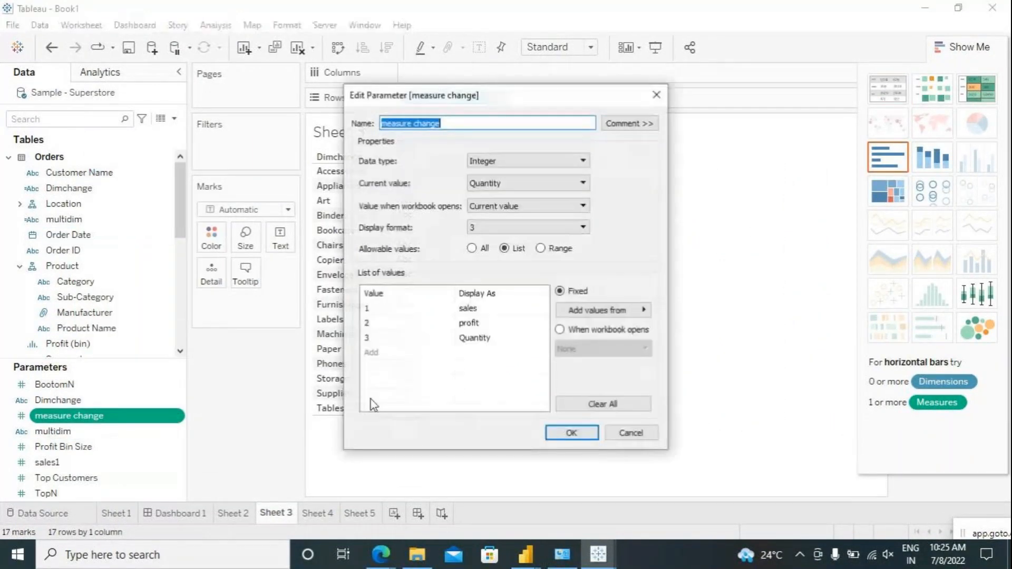
click(498, 161)
click(499, 193)
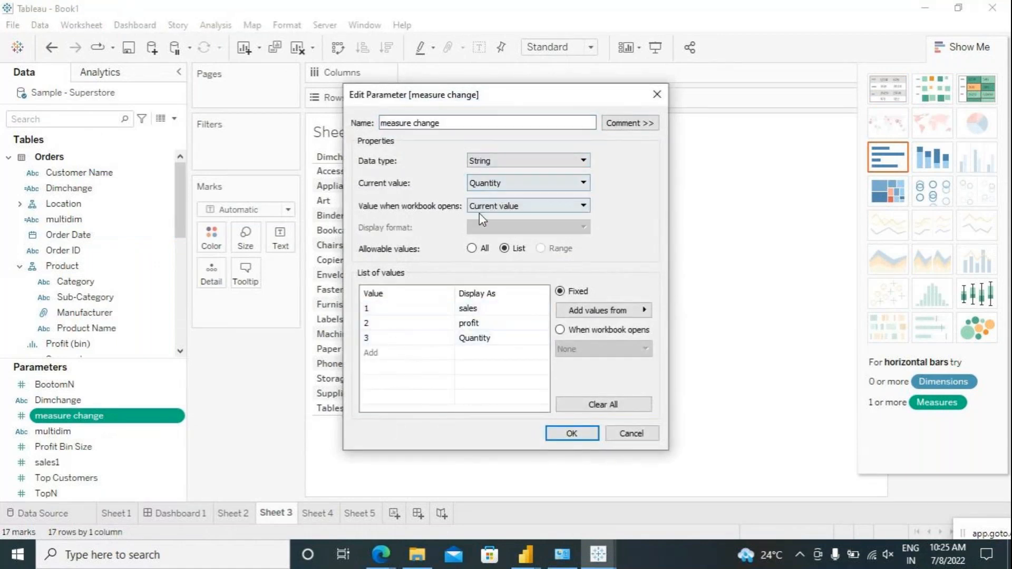
click(571, 434)
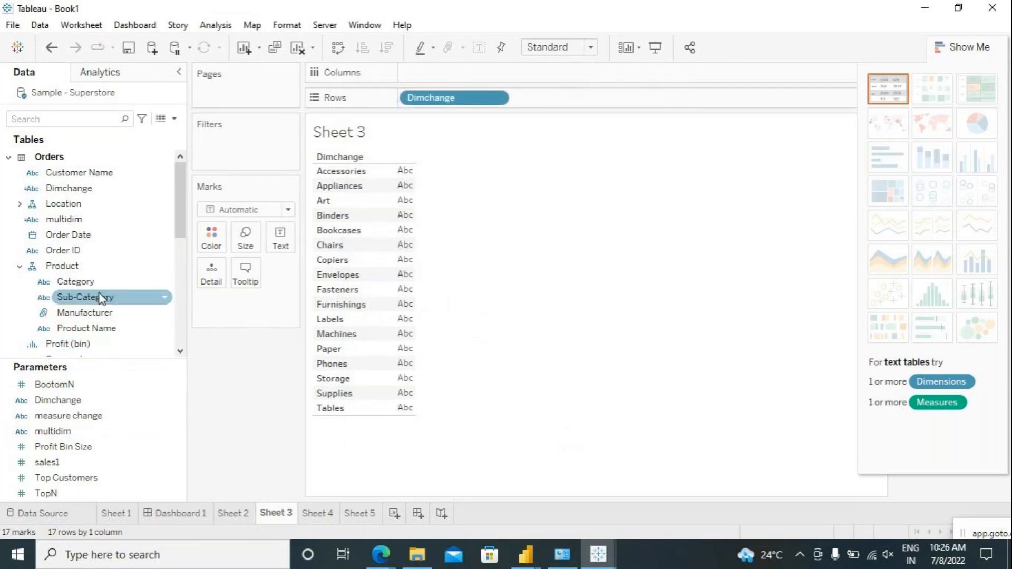
Create a calculated field from the measure change parameter and insert case before [measure change] in its formula.
click(99, 420)
right_click(100, 420)
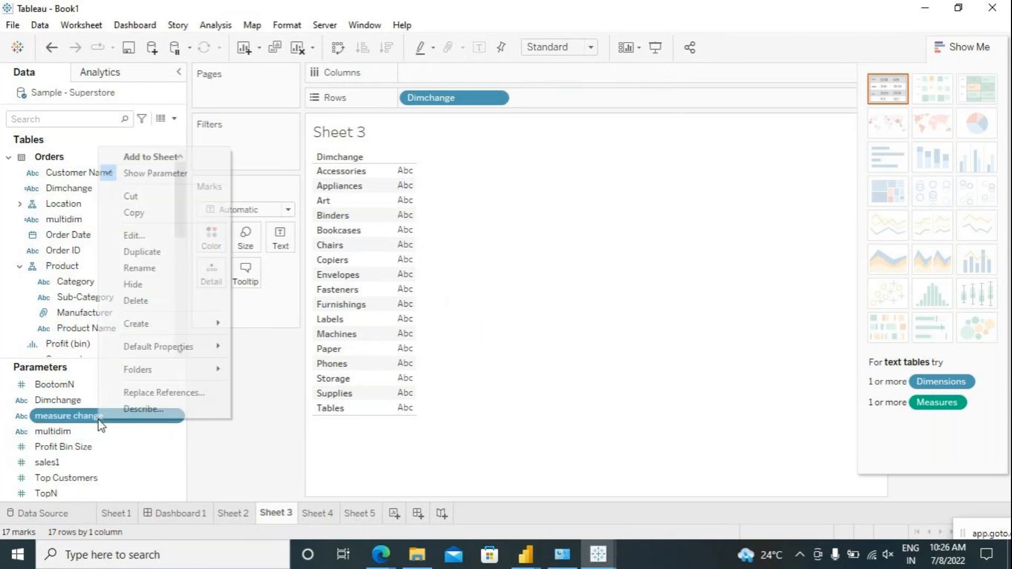
mouse_move(213, 323)
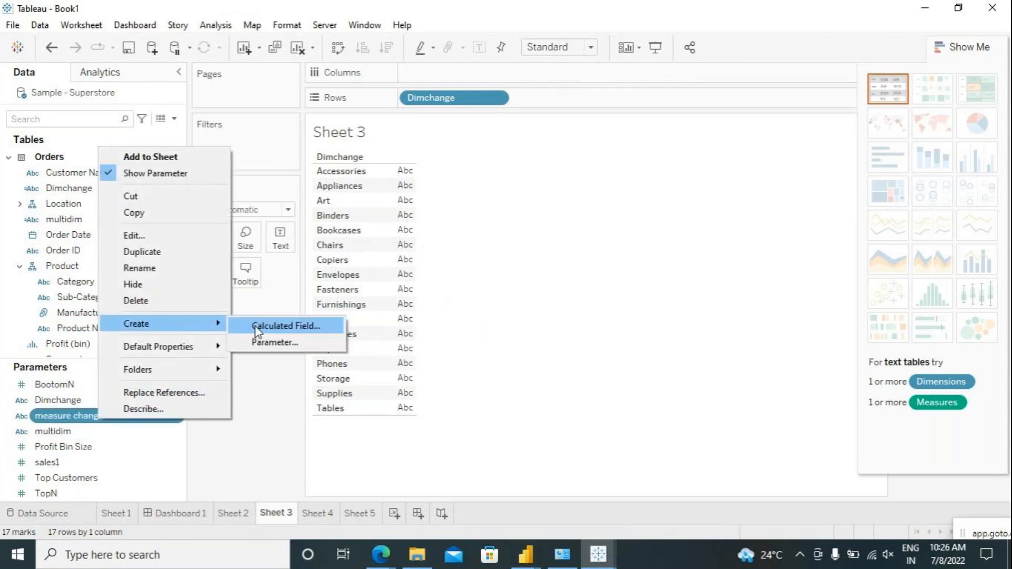
click(255, 326)
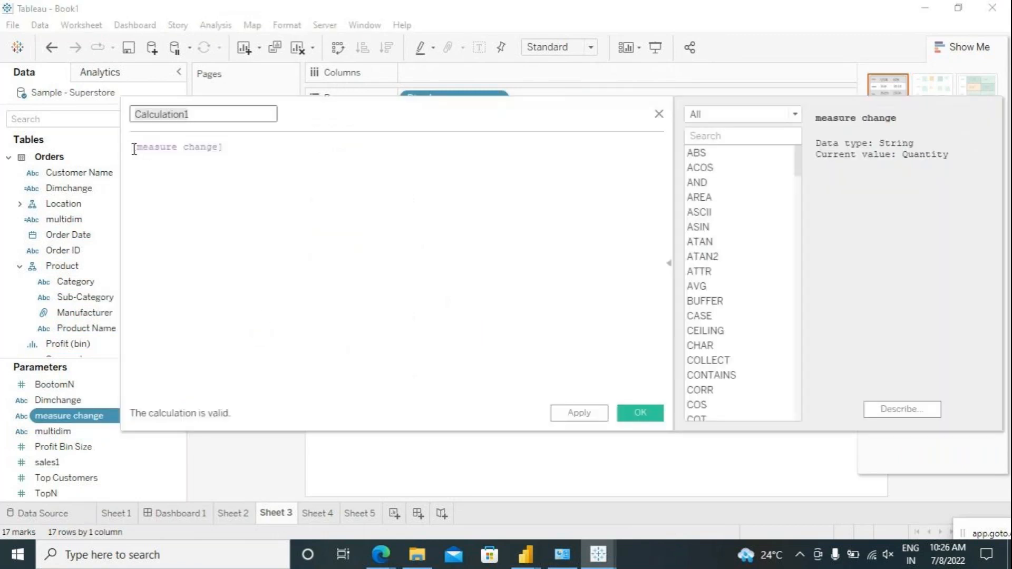
click(135, 154)
text(case)
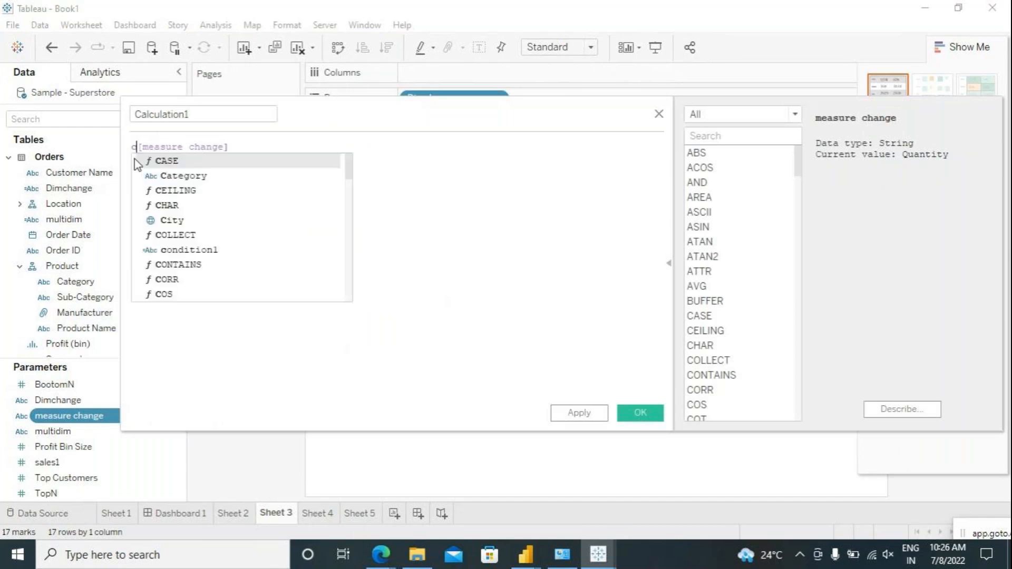
click(293, 153)
Add a first branch below the case line, separated by a blank line, reading when '1' then [Sales].
key(Return)
text(when )
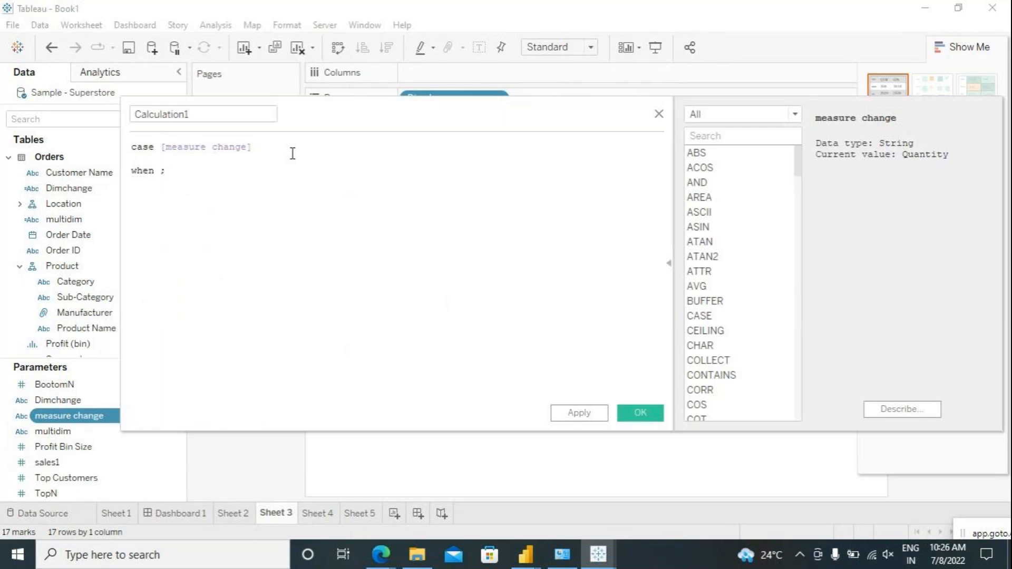
text('1')
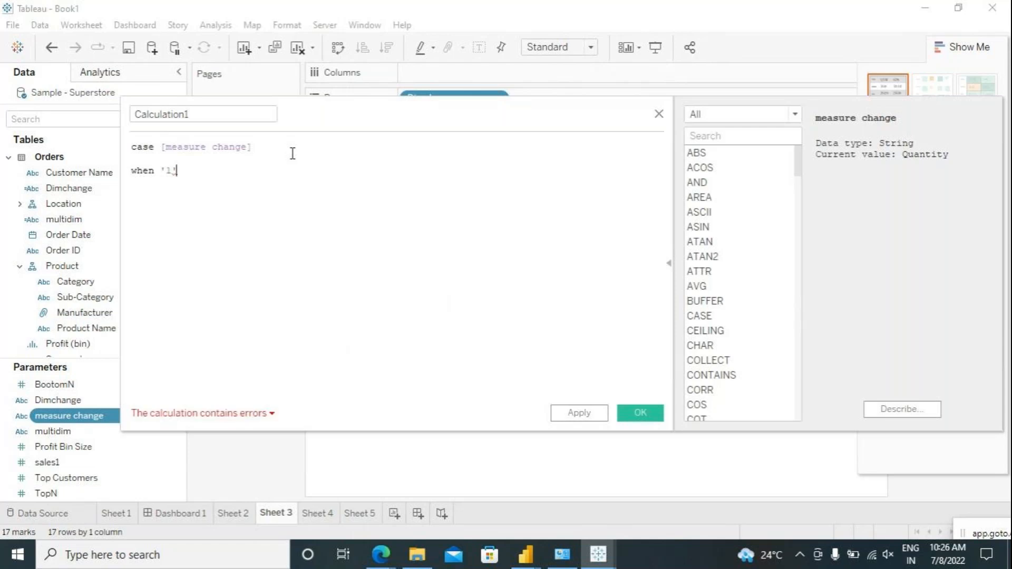
text( then)
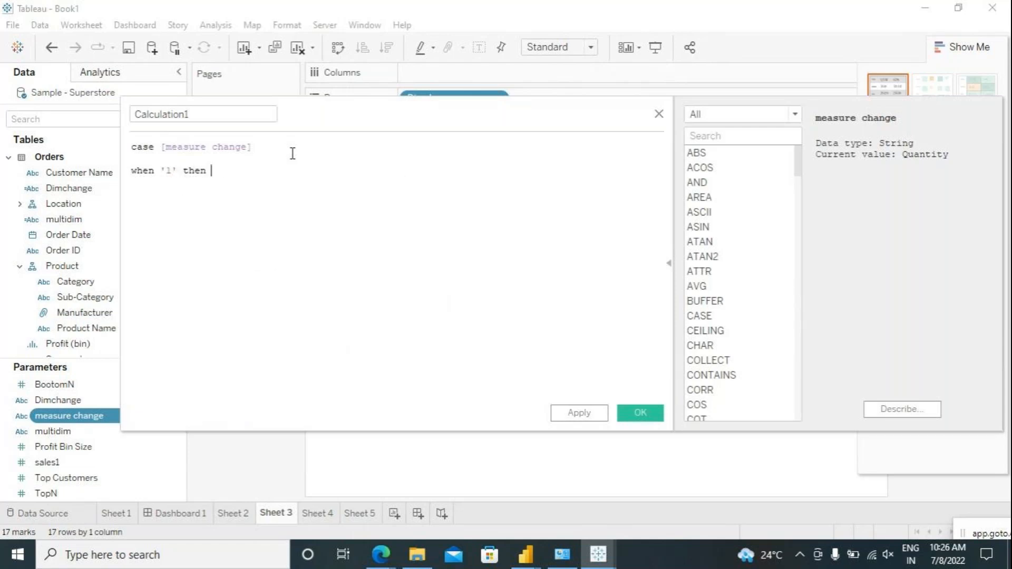
text( sale)
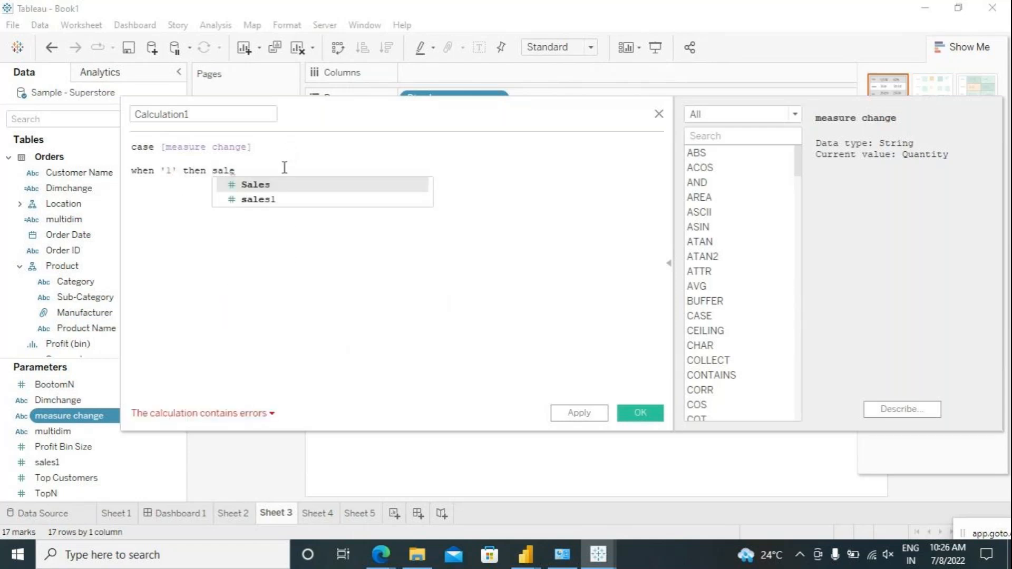
click(279, 185)
key(Return)
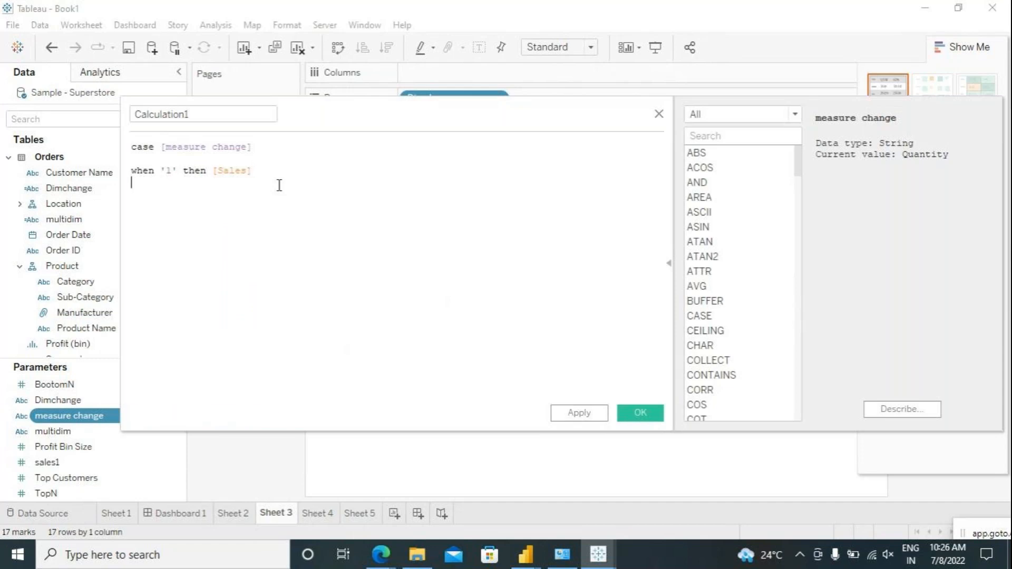
Add a second branch to the new calculation reading when '2' then [Profit].
text(when '2' t)
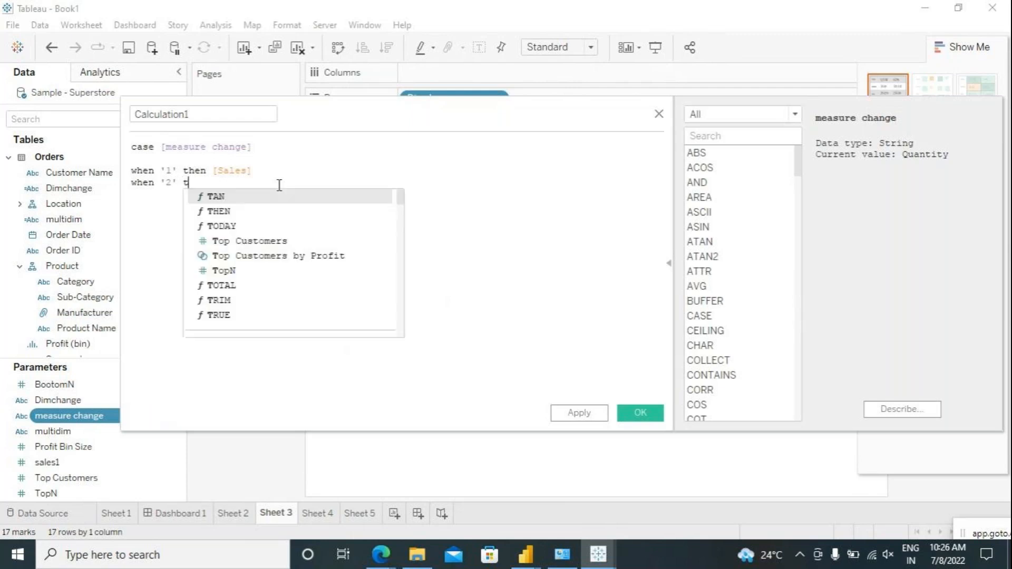
text(hen prof)
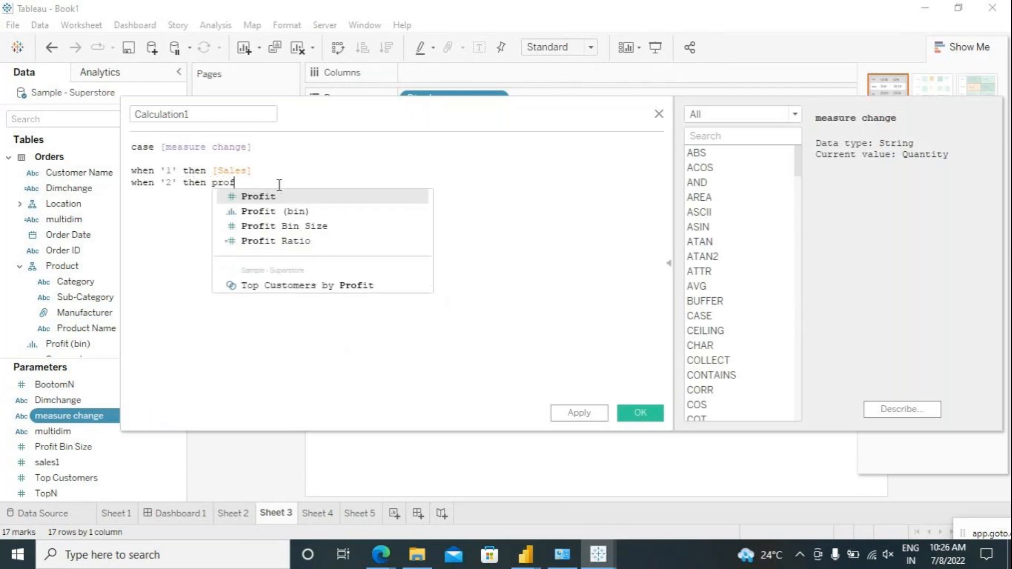
click(275, 196)
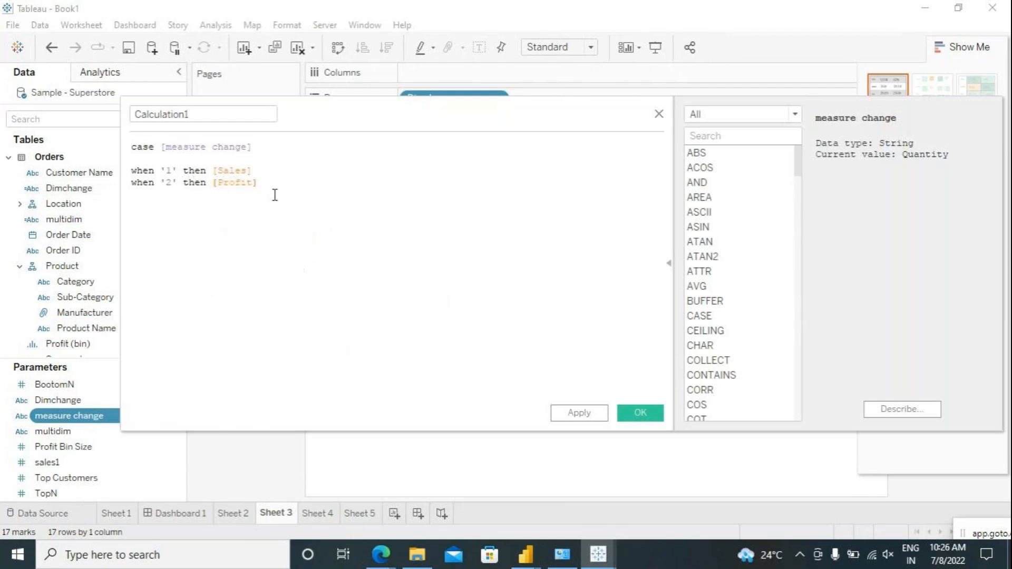
Add a third branch reading when '3' then [Quantity] to the calculation and close the case expression with END.
key(Return)
text(when)
key(Left)
text(then qu)
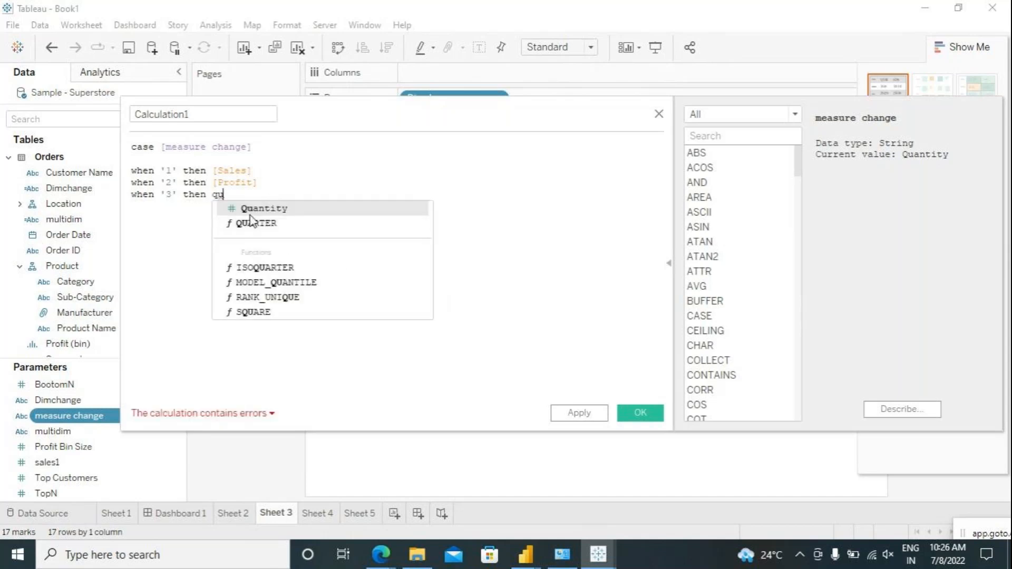
click(251, 208)
text(e)
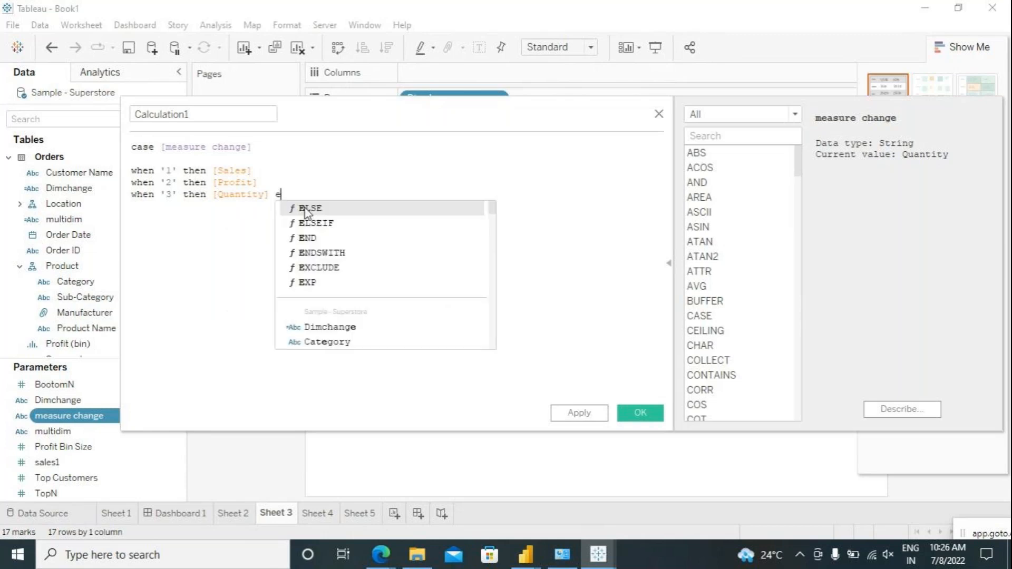
text(nd)
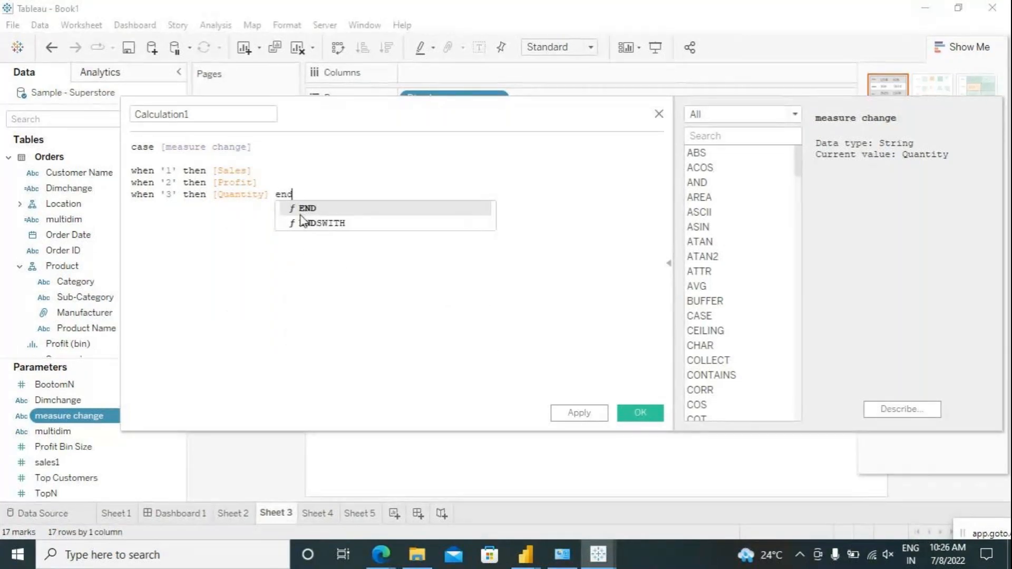
key(Return)
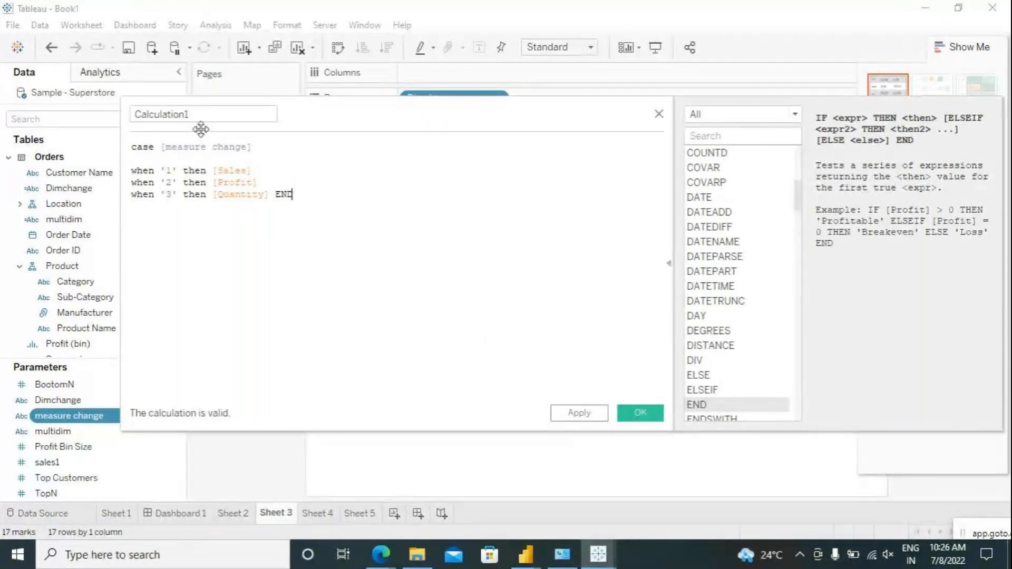
Name the calculated field measure, apply it and save it.
text(m)
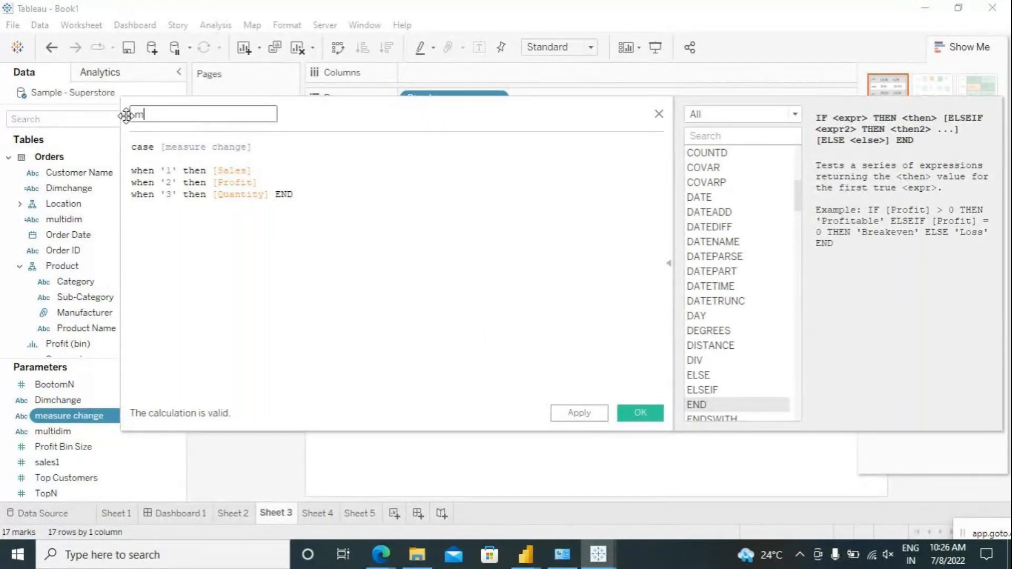
text(easure)
click(572, 414)
click(630, 416)
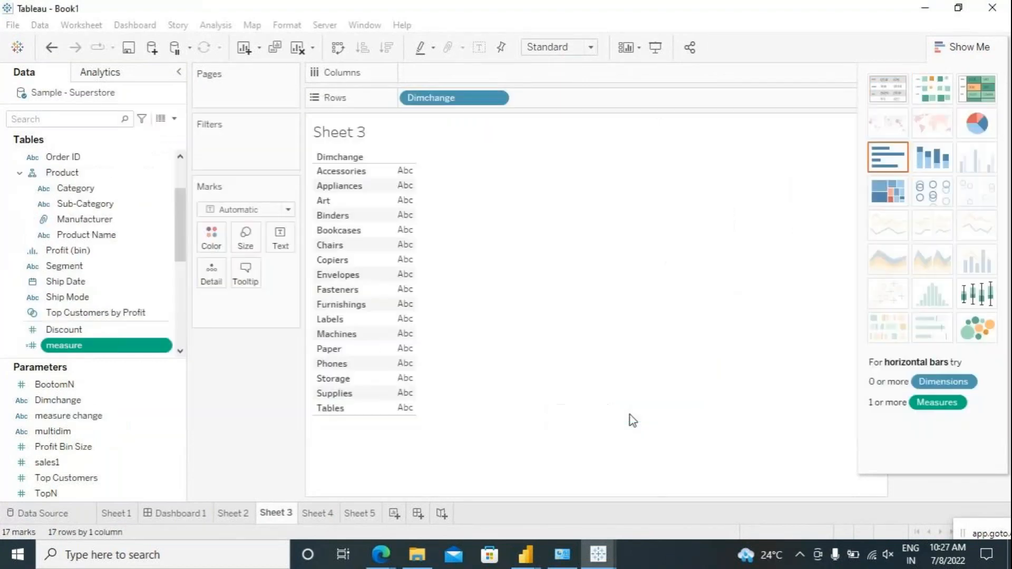
Plot the measure field as horizontal bars against Dimchange on Sheet 3, hide the chart suggestions and turn on mark labels.
drag(74, 346, 230, 277)
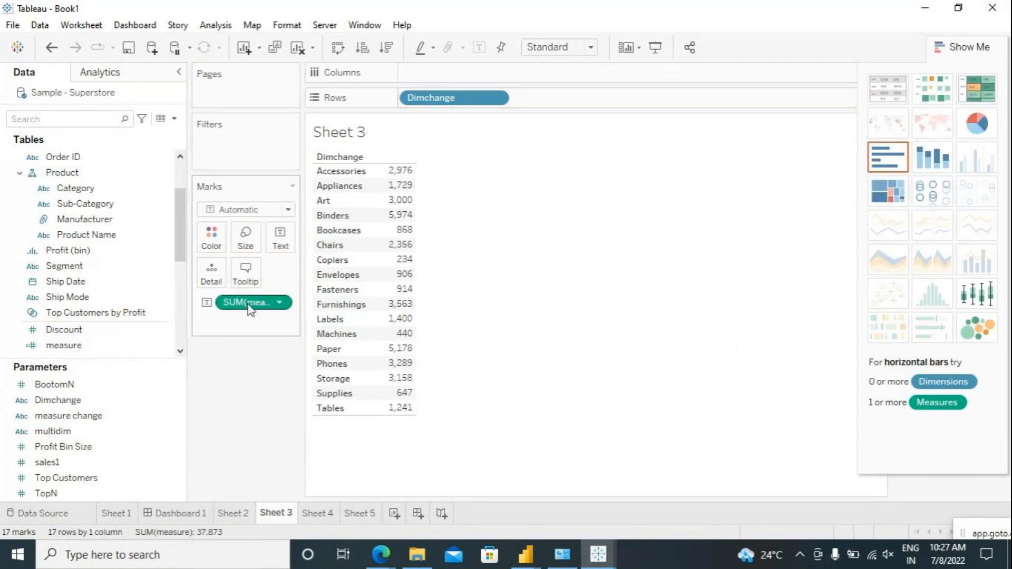
drag(249, 308, 477, 75)
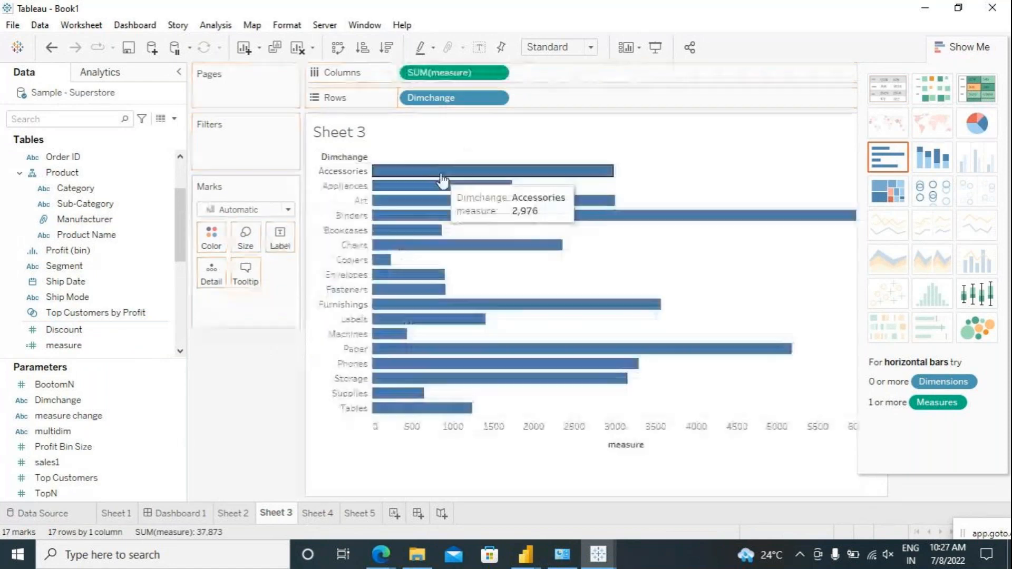
click(967, 46)
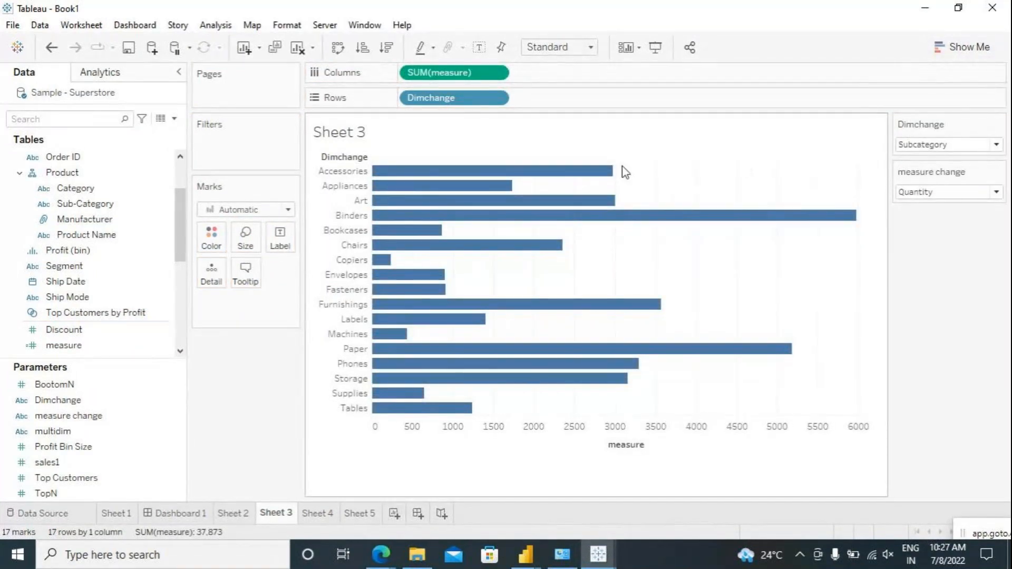
click(479, 47)
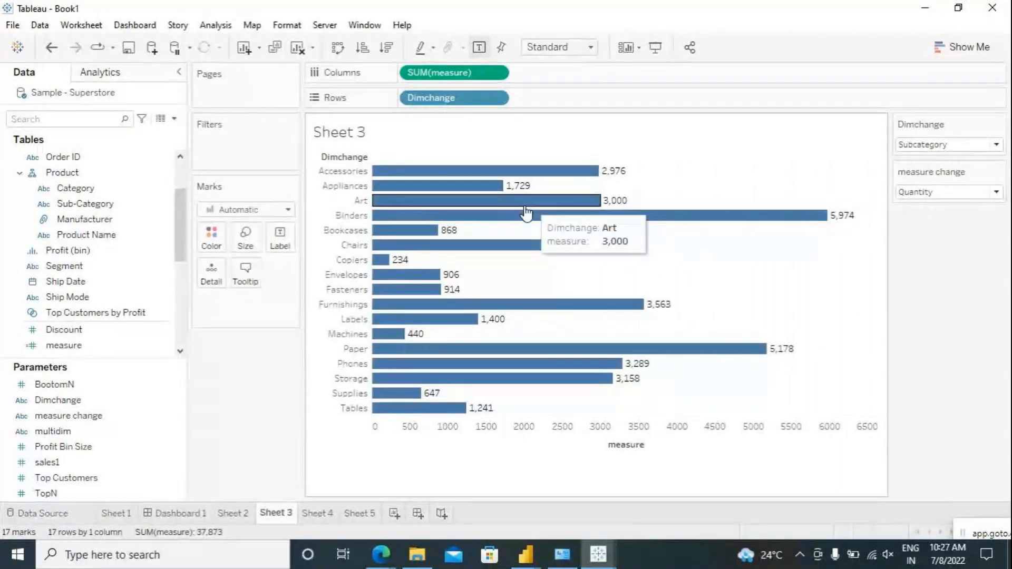
Switch the measure change parameter to sales and on to profit to test the bar chart.
click(930, 193)
click(936, 207)
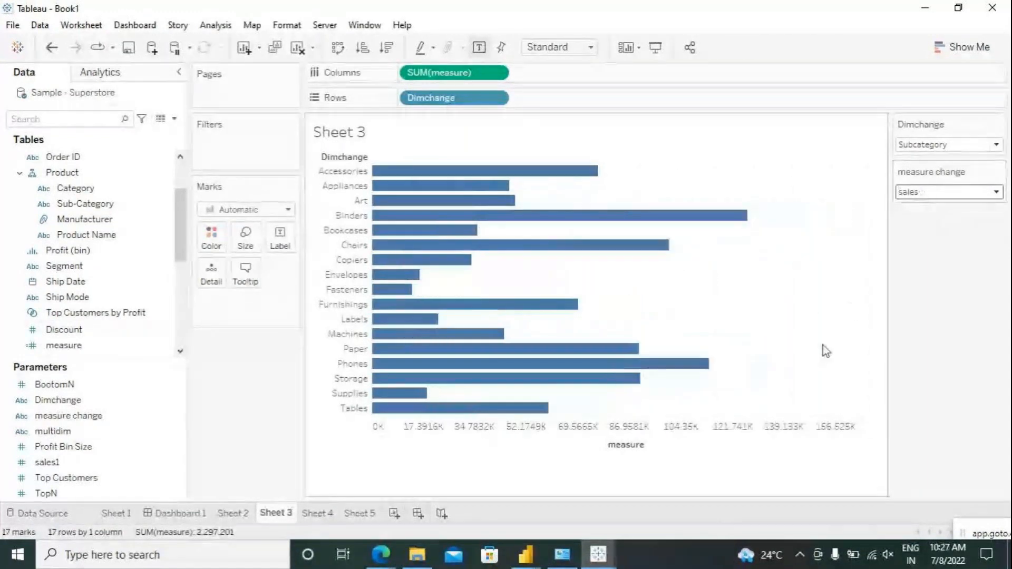
click(931, 193)
click(936, 221)
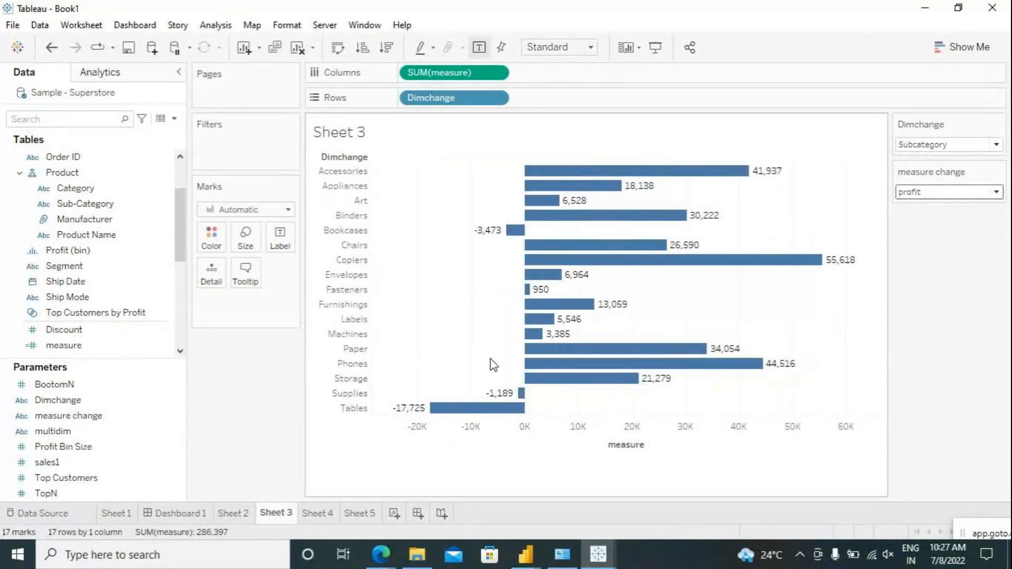
Review the measure change parameter's data type and list of values, and close its settings.
click(158, 298)
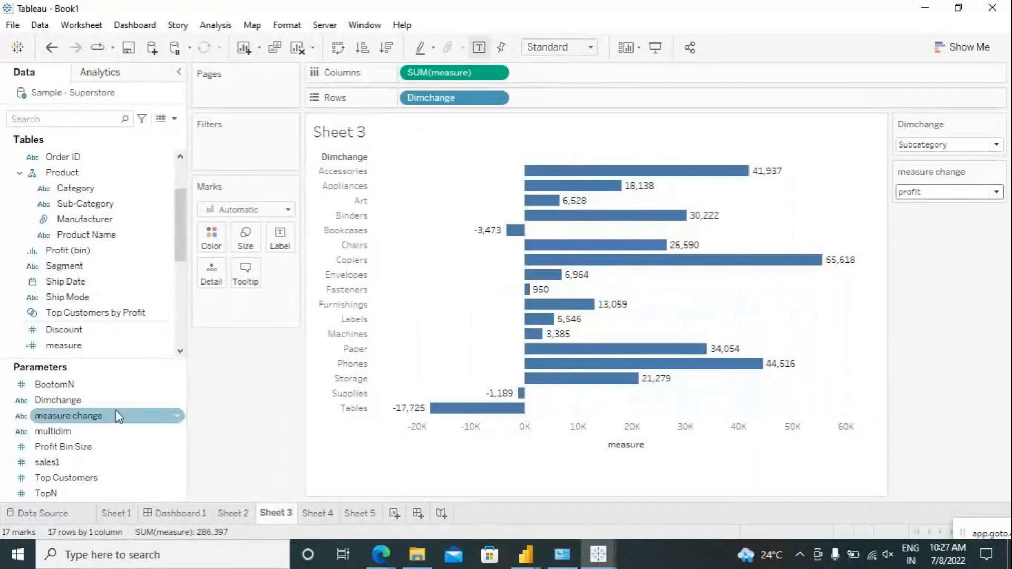
right_click(97, 422)
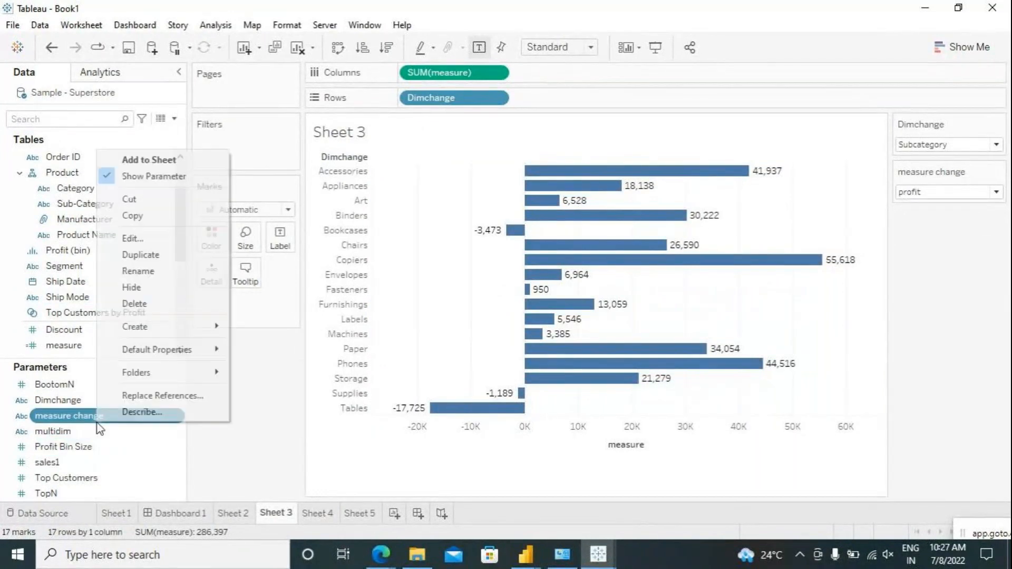
click(140, 240)
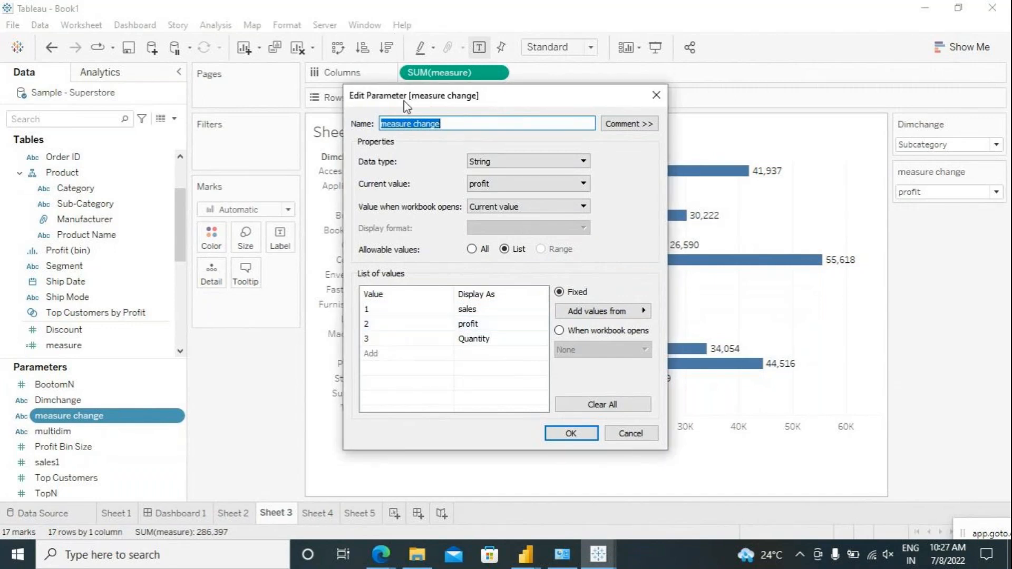
click(569, 433)
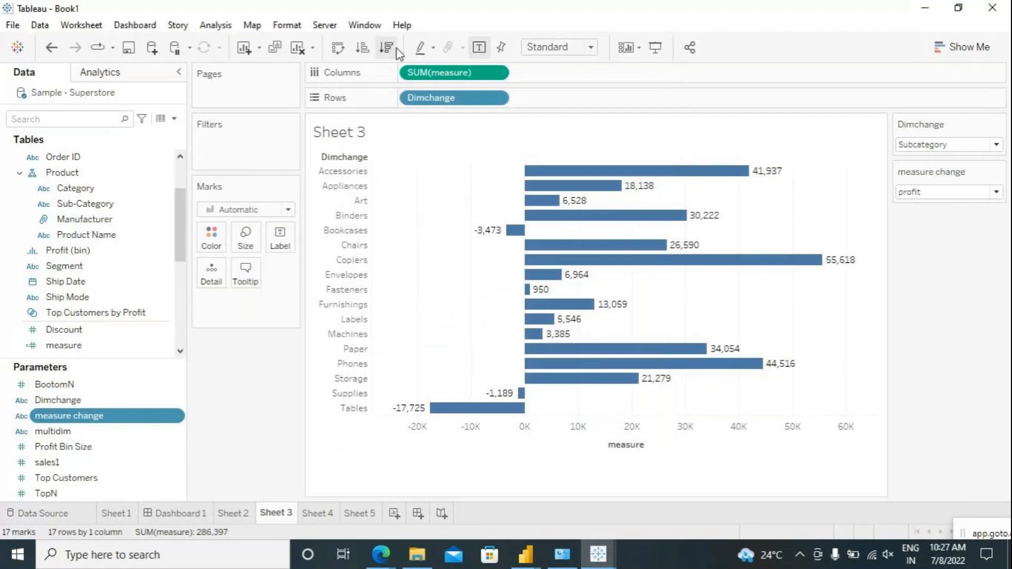
Look up the installed Tableau version information and close it.
click(402, 25)
click(430, 206)
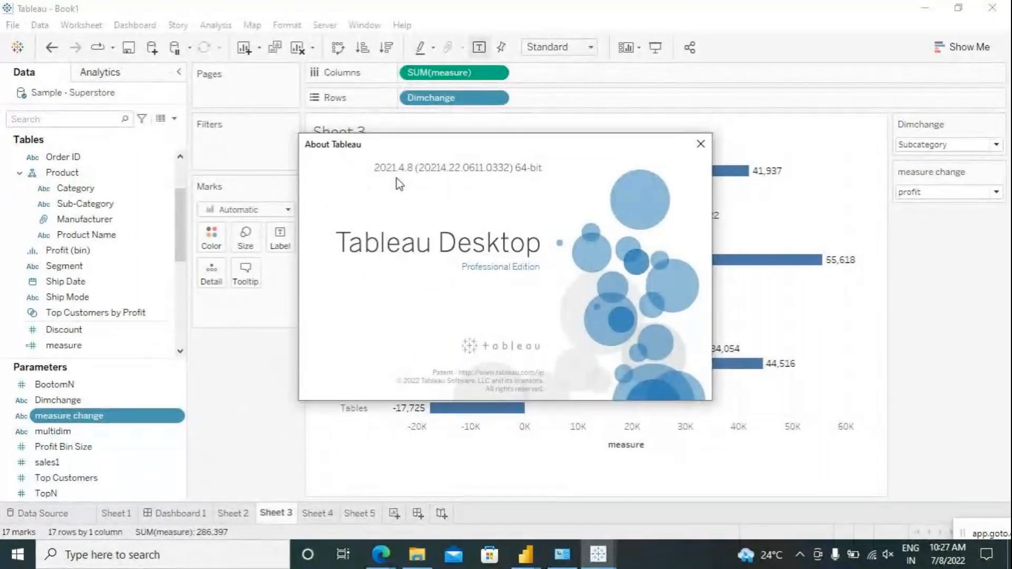
click(701, 144)
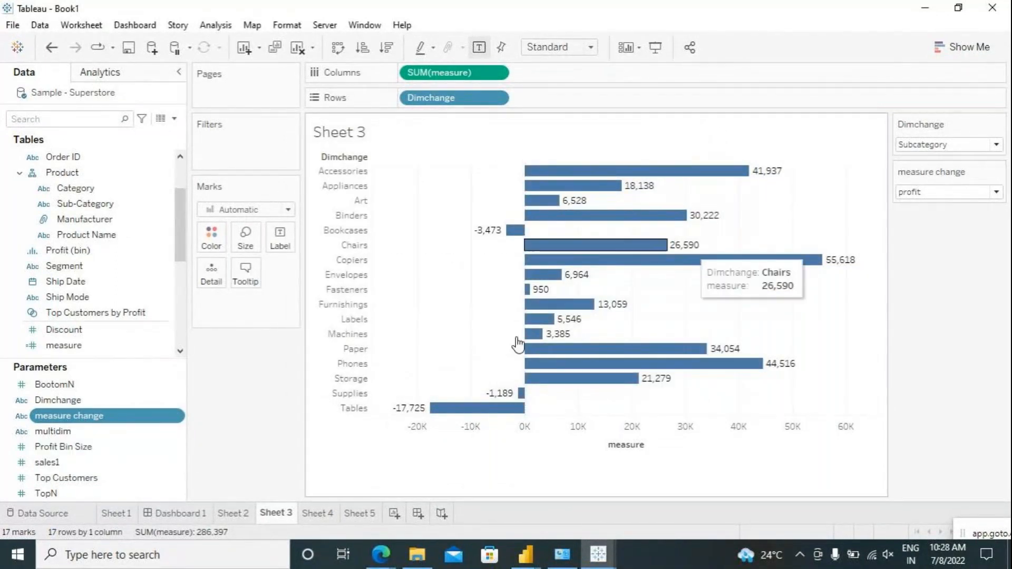
Recheck the measure change parameter's definition and close it.
right_click(139, 424)
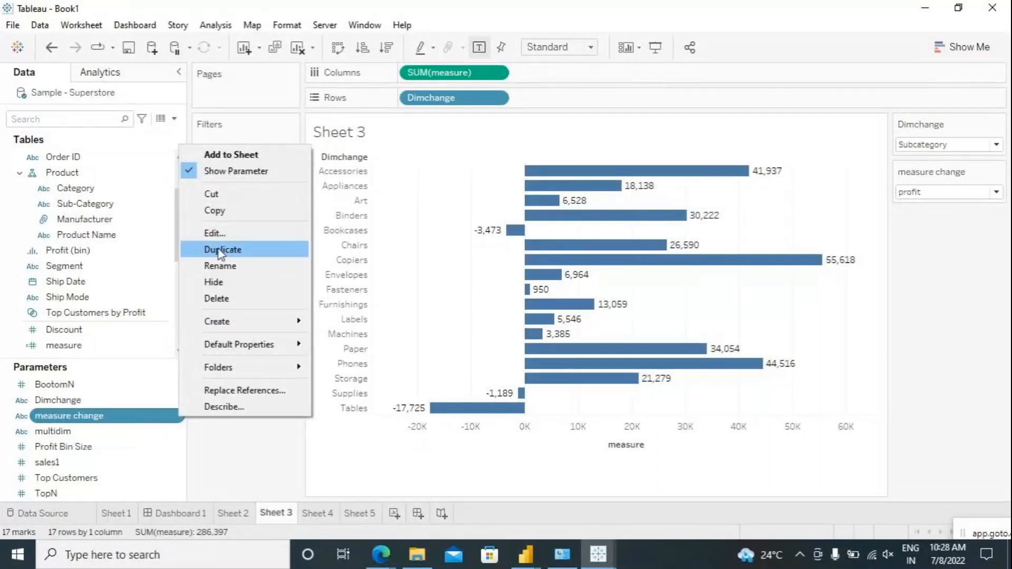
click(217, 231)
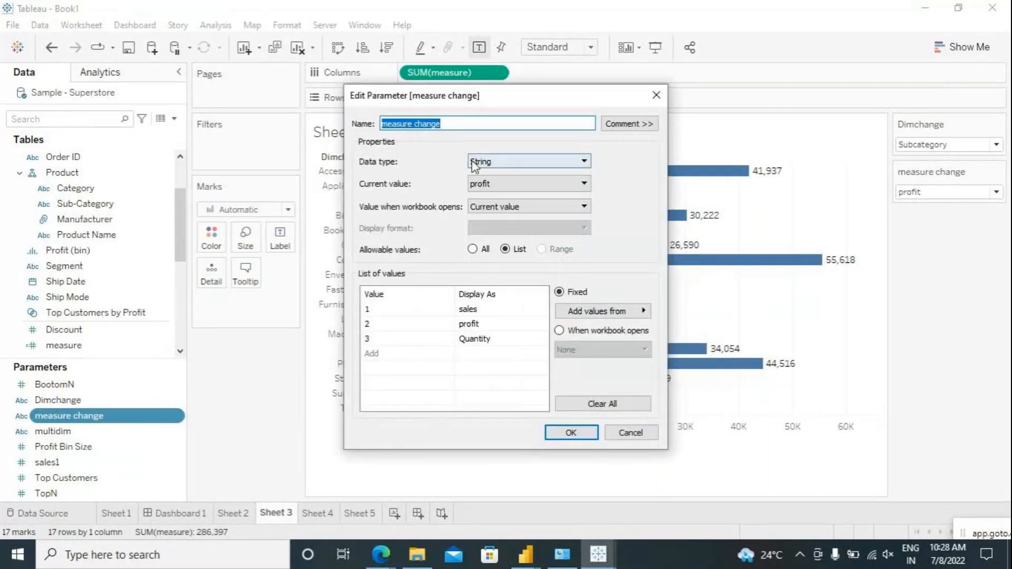
click(570, 432)
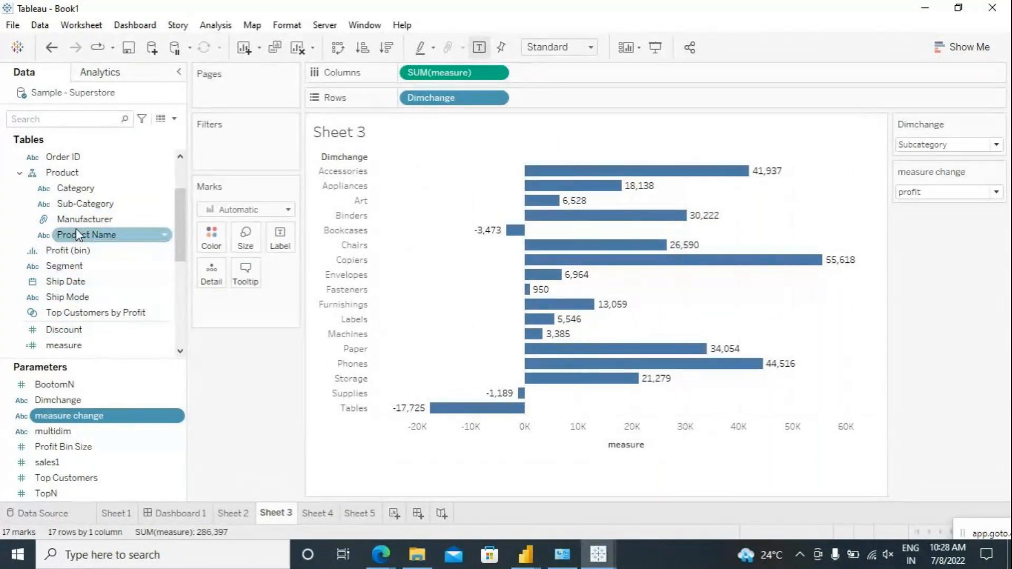
Open the measure calculated field's formula and examine how its case line refers to the measure change parameter.
scroll(76, 229, down, 1)
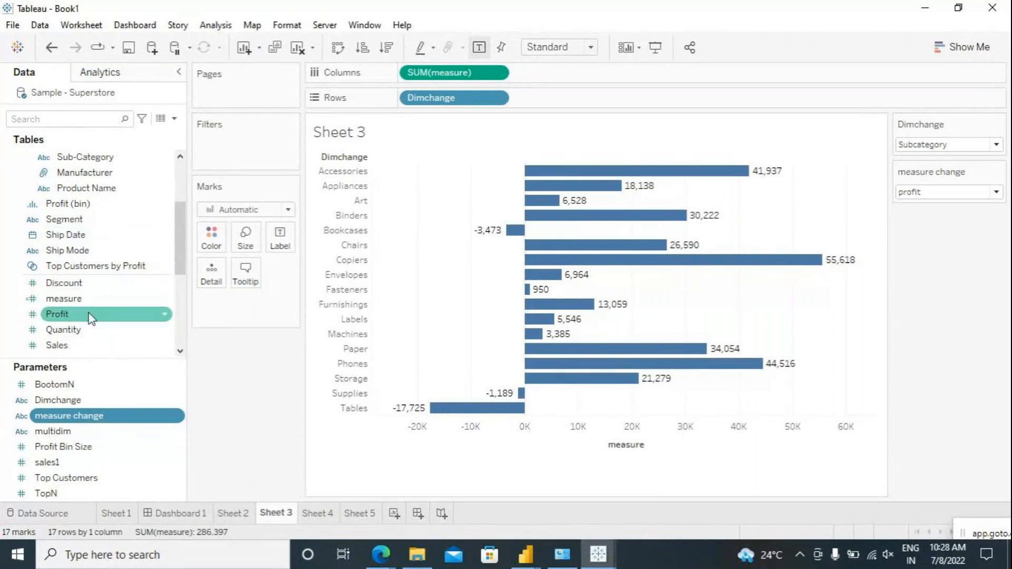
scroll(91, 313, down, 2)
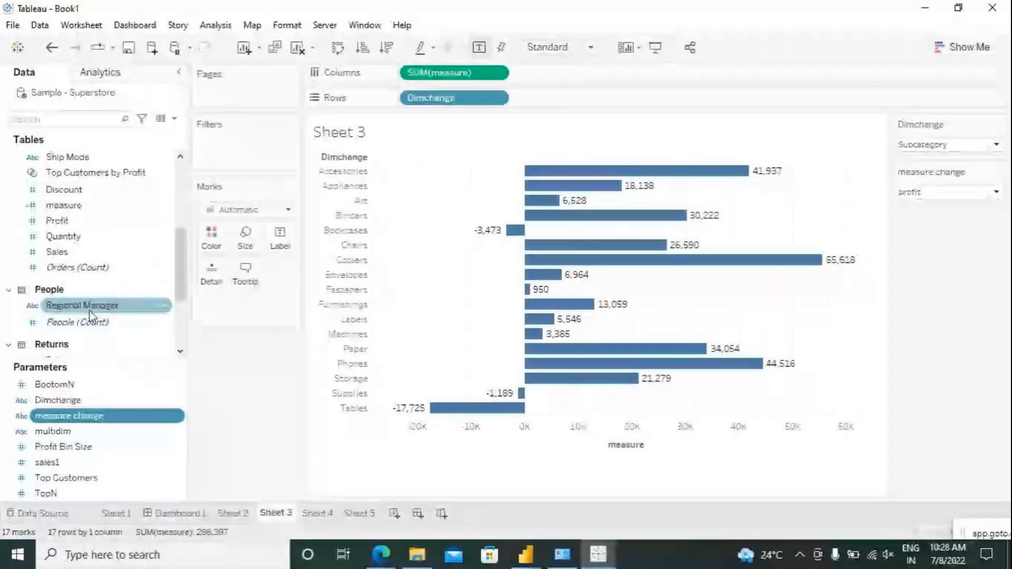
click(67, 207)
right_click(72, 208)
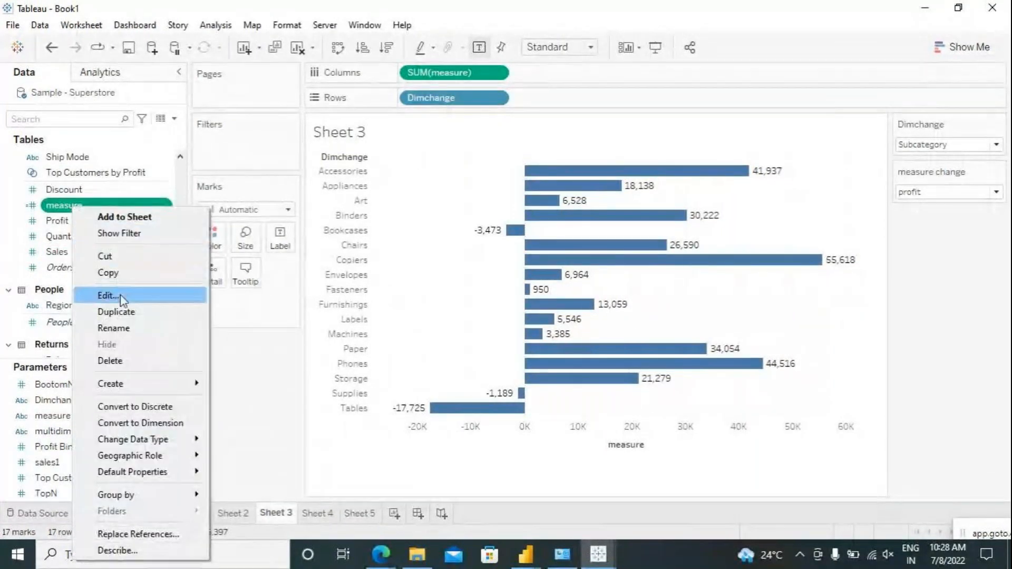
click(123, 299)
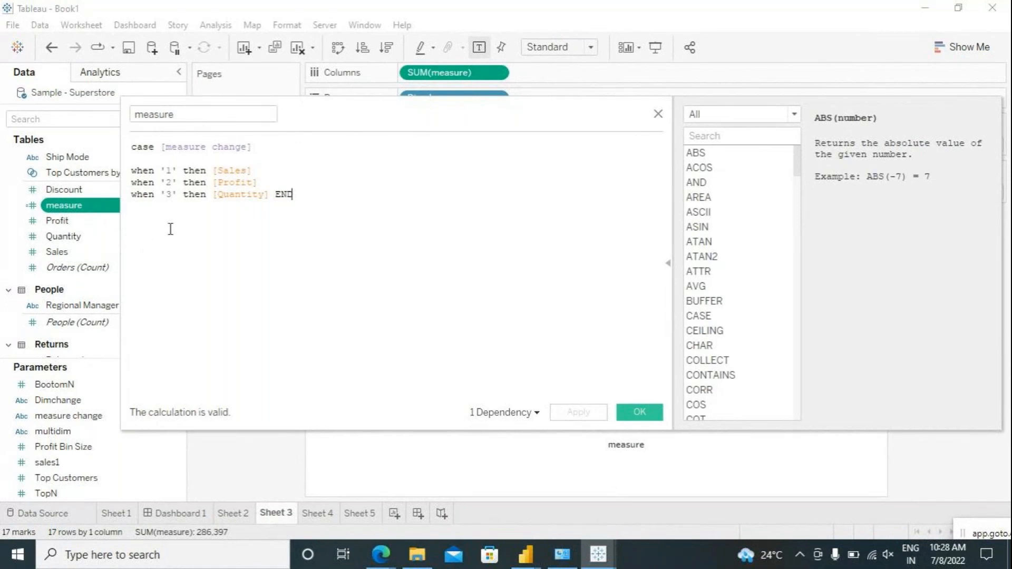
double_click(166, 170)
click(275, 147)
drag(247, 148, 160, 148)
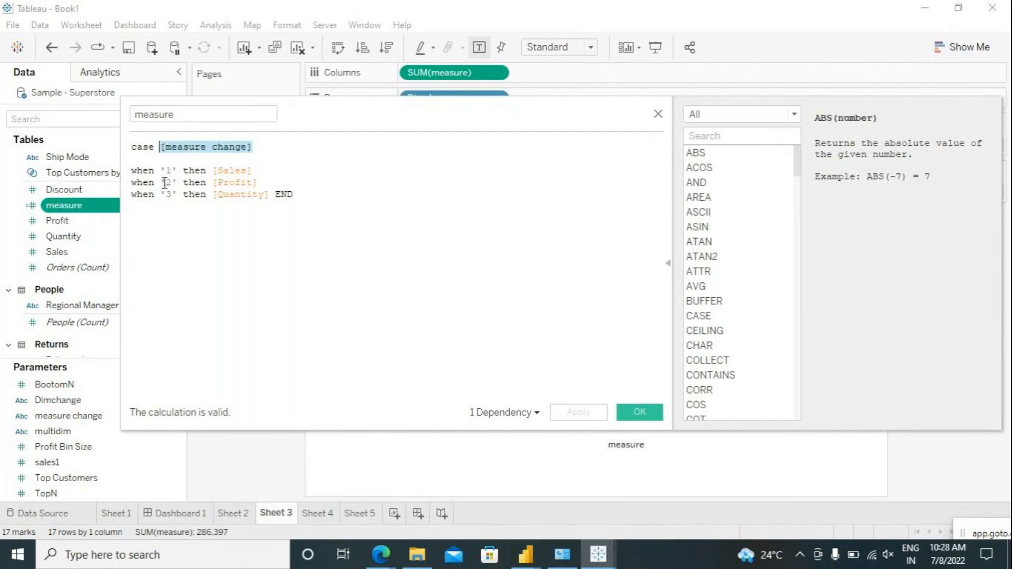
click(267, 149)
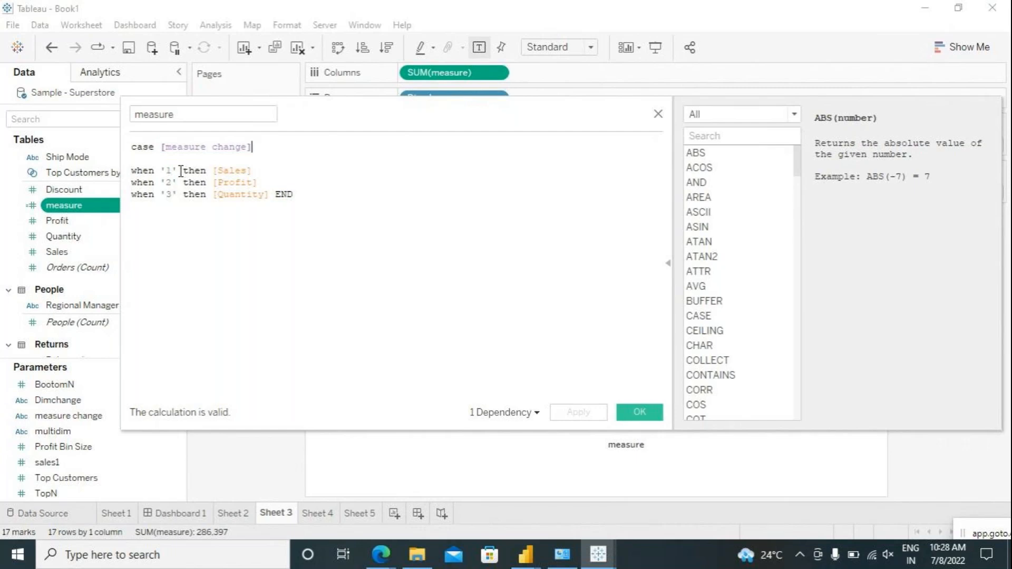
Examine how the first branch of the measure formula maps value '1' to [Sales], and close the editor.
drag(177, 171, 160, 167)
drag(252, 171, 206, 170)
click(206, 250)
click(274, 148)
drag(162, 170, 177, 169)
click(639, 415)
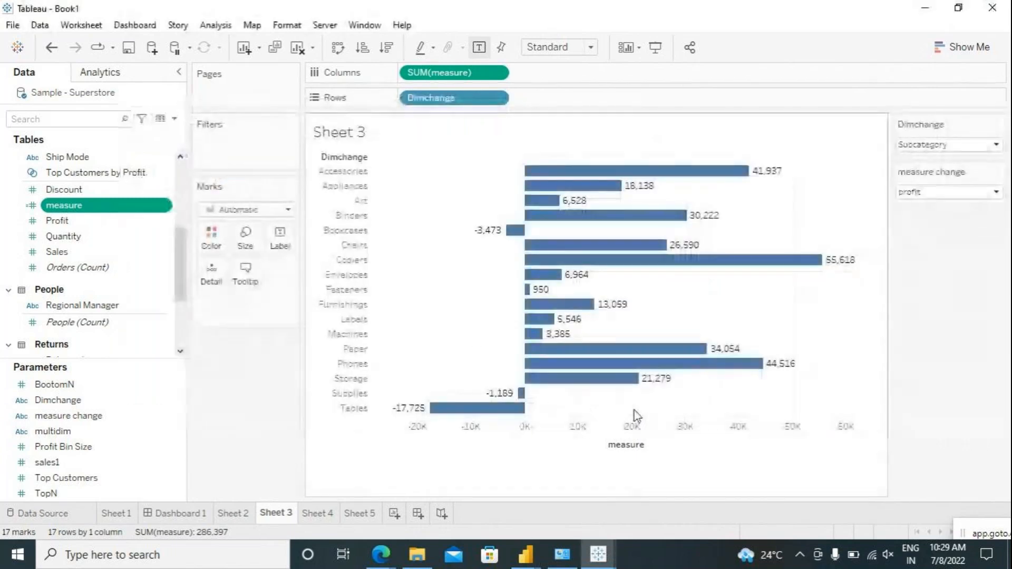
Set the Dimchange parameter to Category and switch measure change to sales and on to Quantity.
click(930, 144)
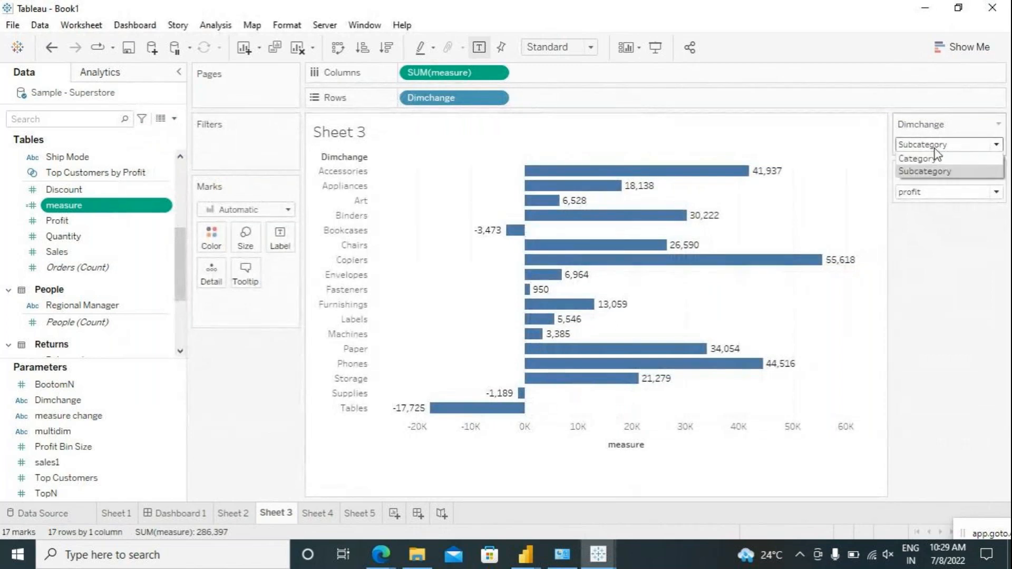
click(927, 158)
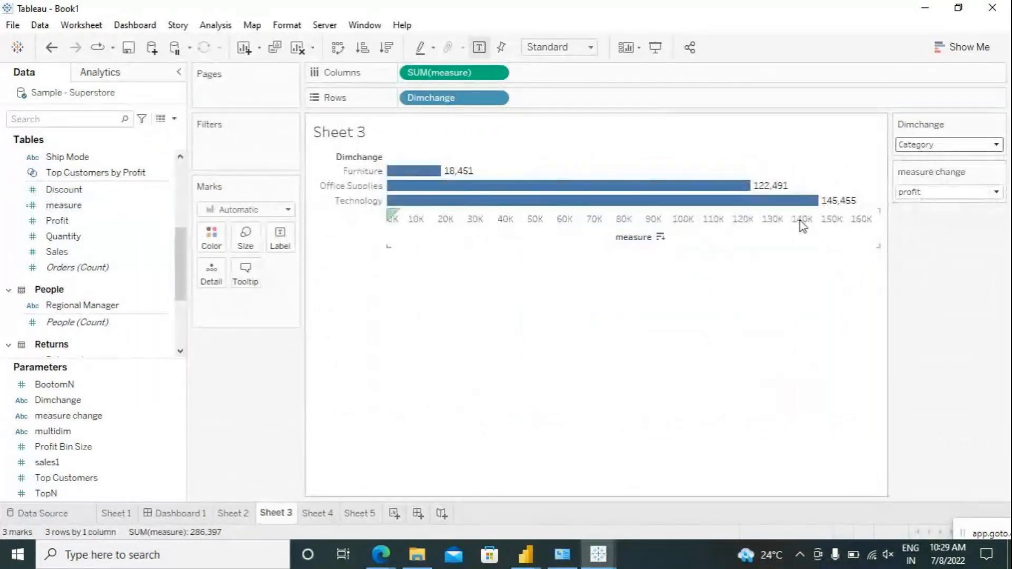
click(934, 192)
click(925, 205)
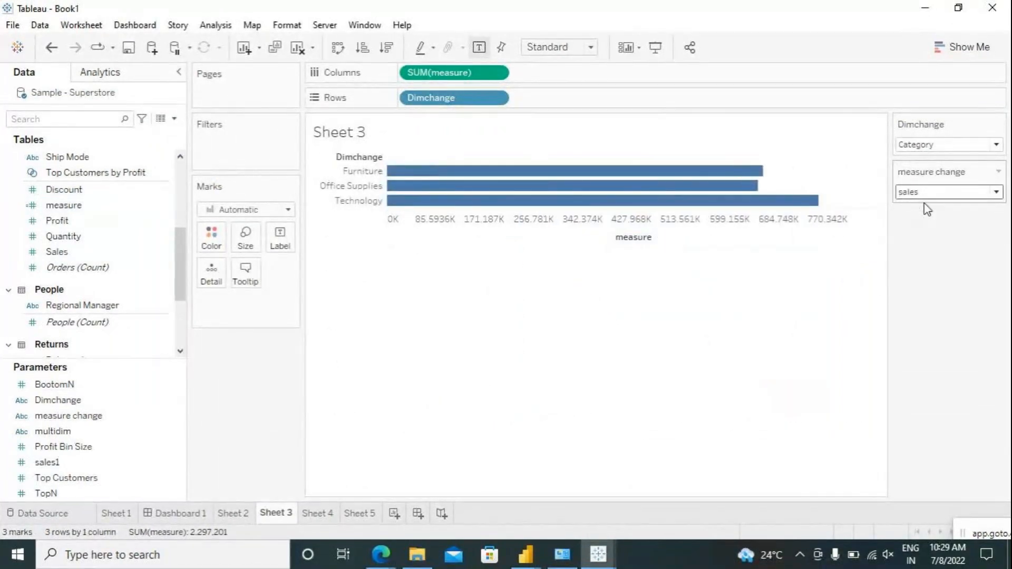
click(923, 194)
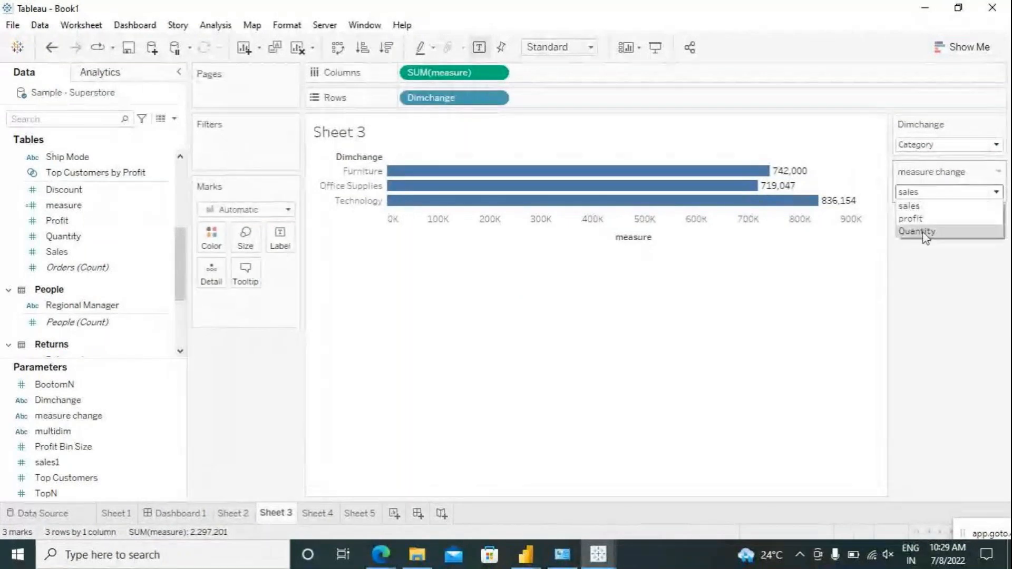
click(916, 229)
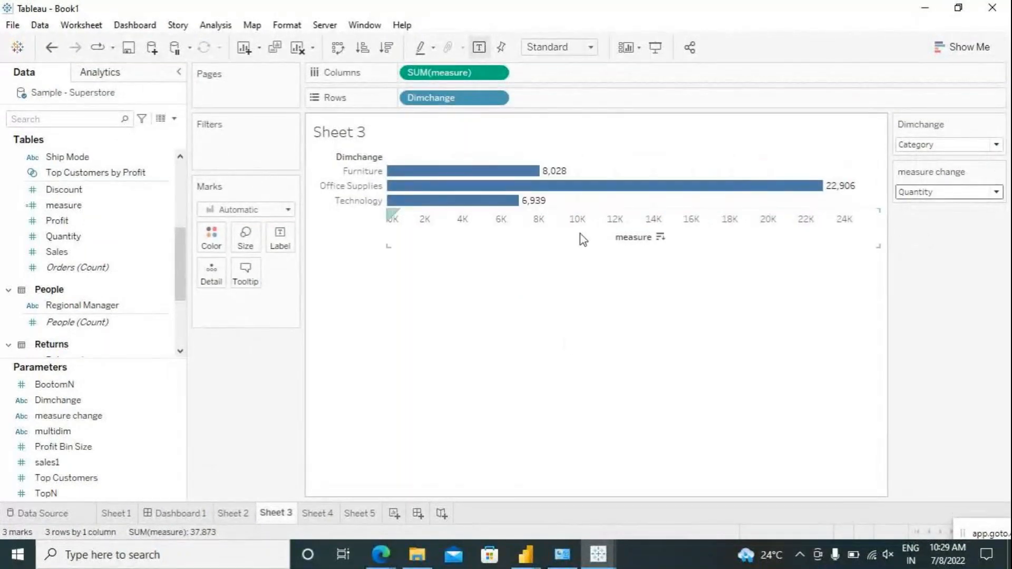
mouse_move(432, 180)
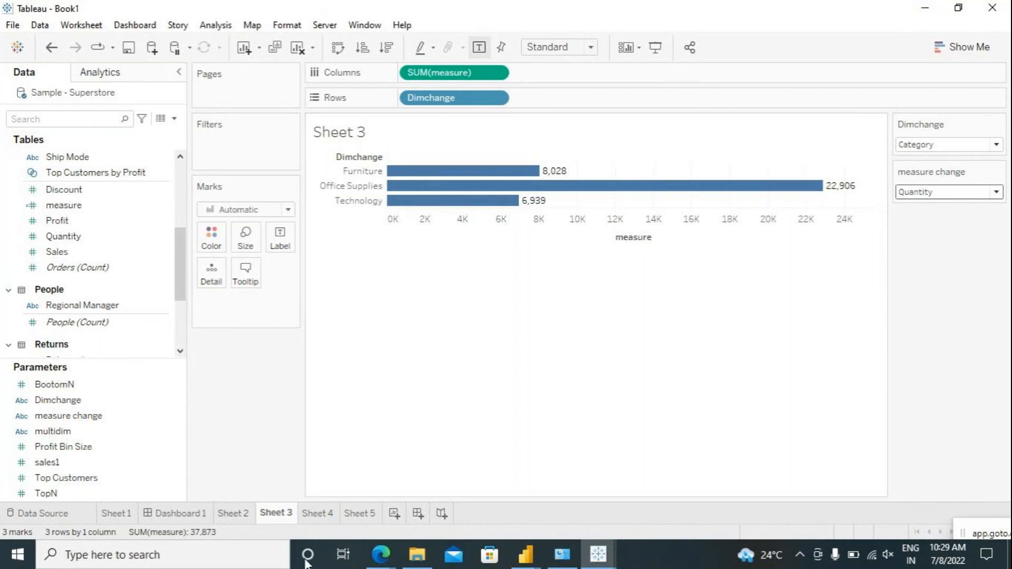
mouse_move(379, 559)
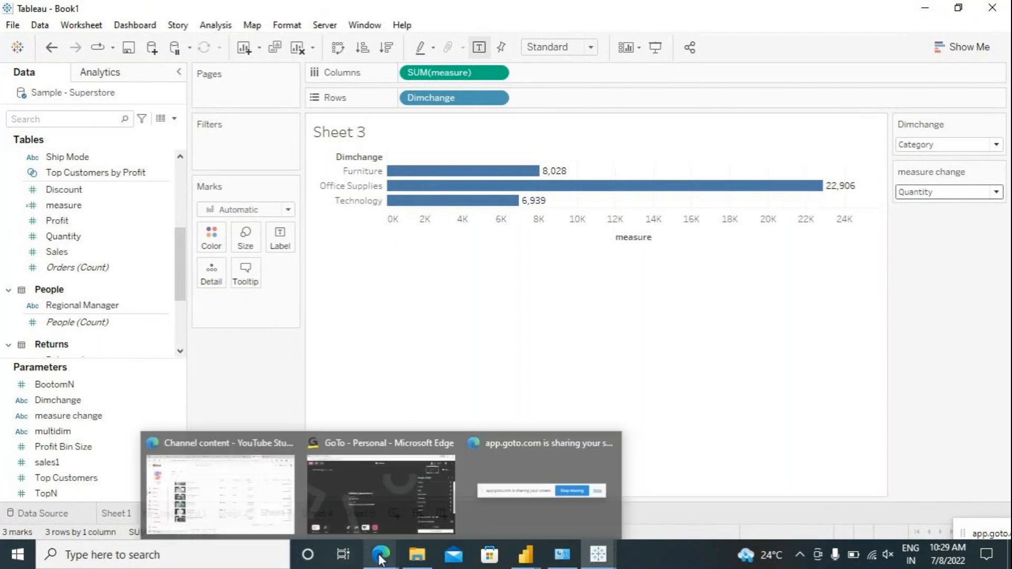